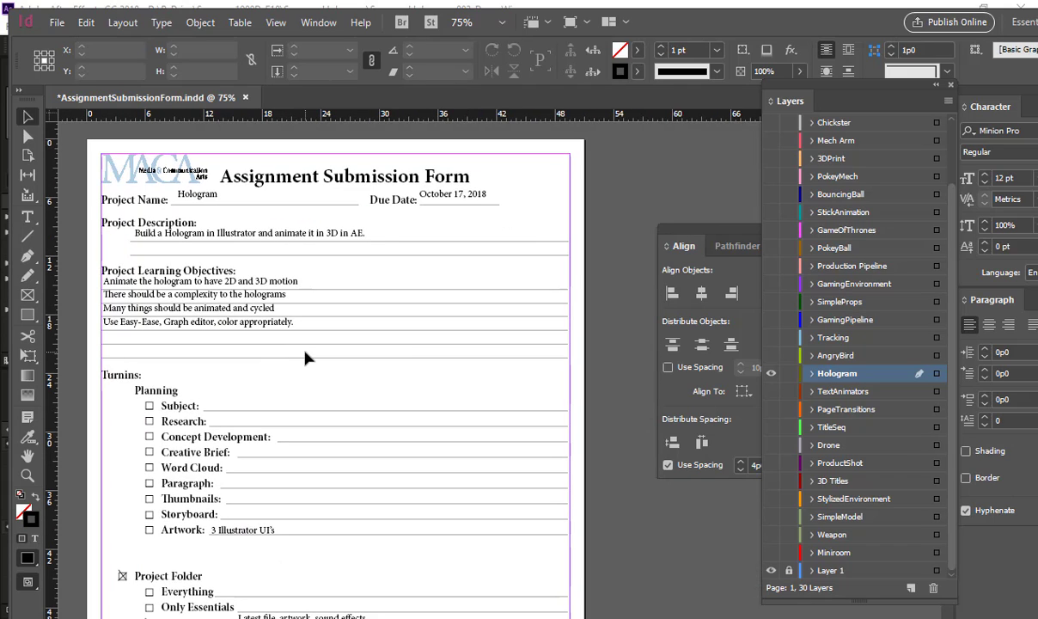
Step: Check the October 2018 dates in the system calendar against the form's due date
left_click(975, 617)
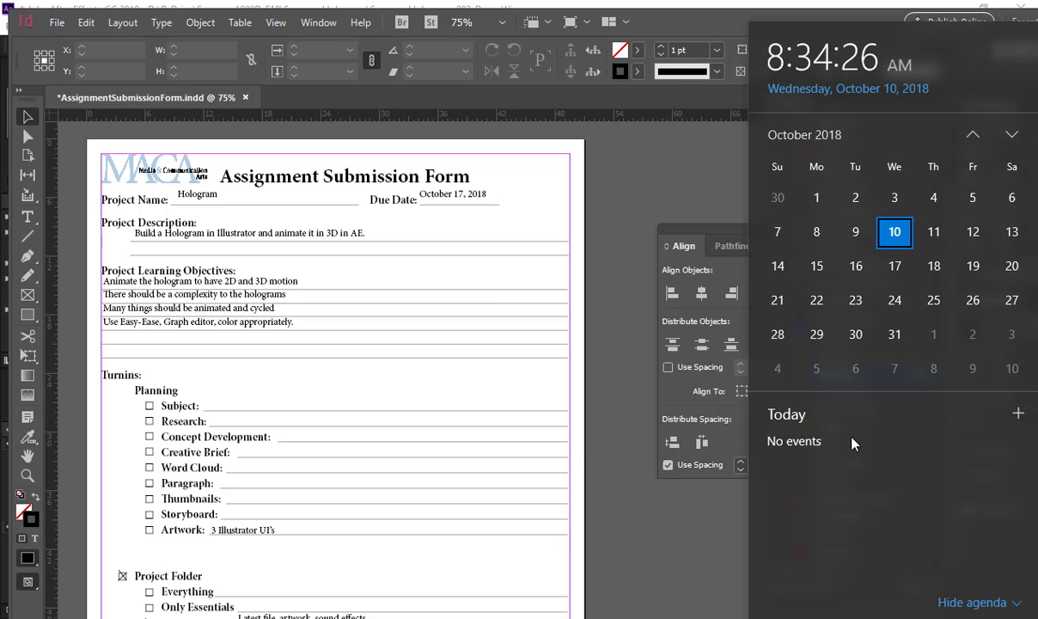
left_click(637, 350)
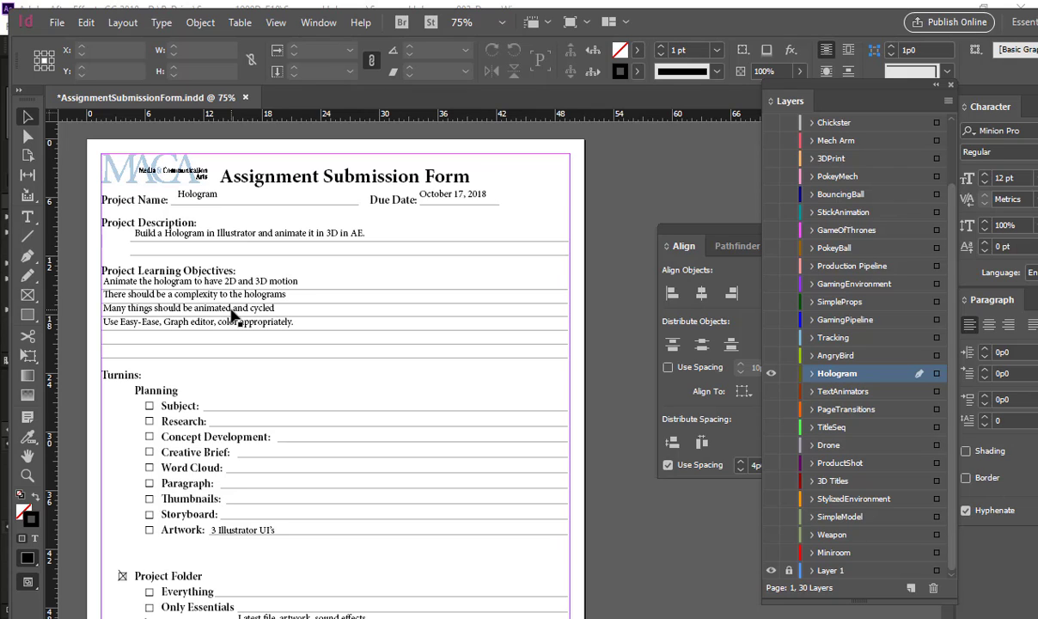
Step: Switch to After Effects and examine the green ring graphic in the robotHolo_Main animation up to 0:00:05:21
key("alt+Tab")
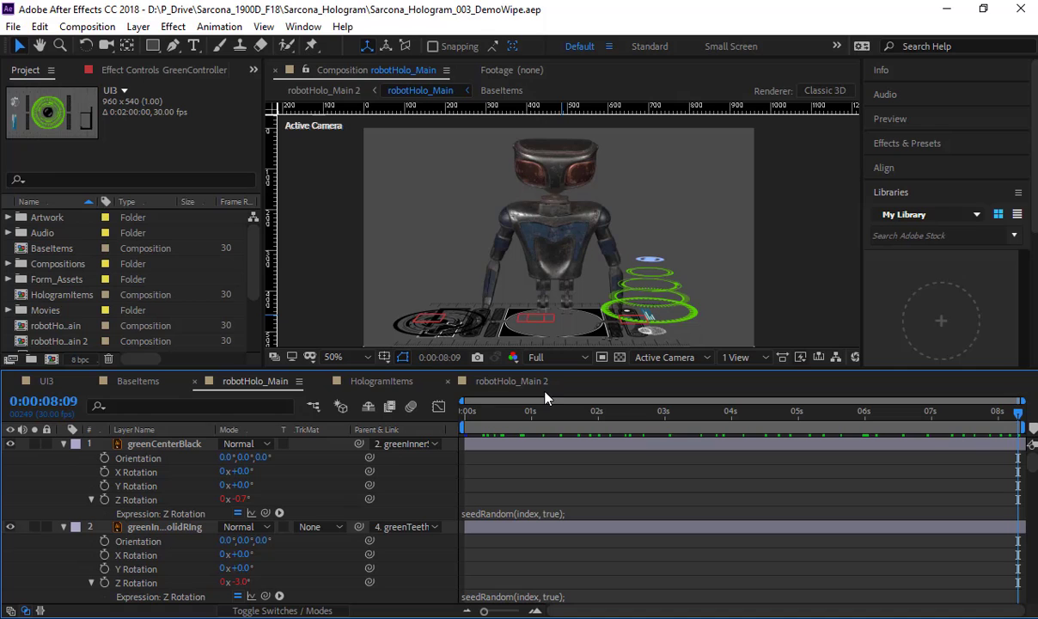
left_click_drag(515, 410, 492, 411)
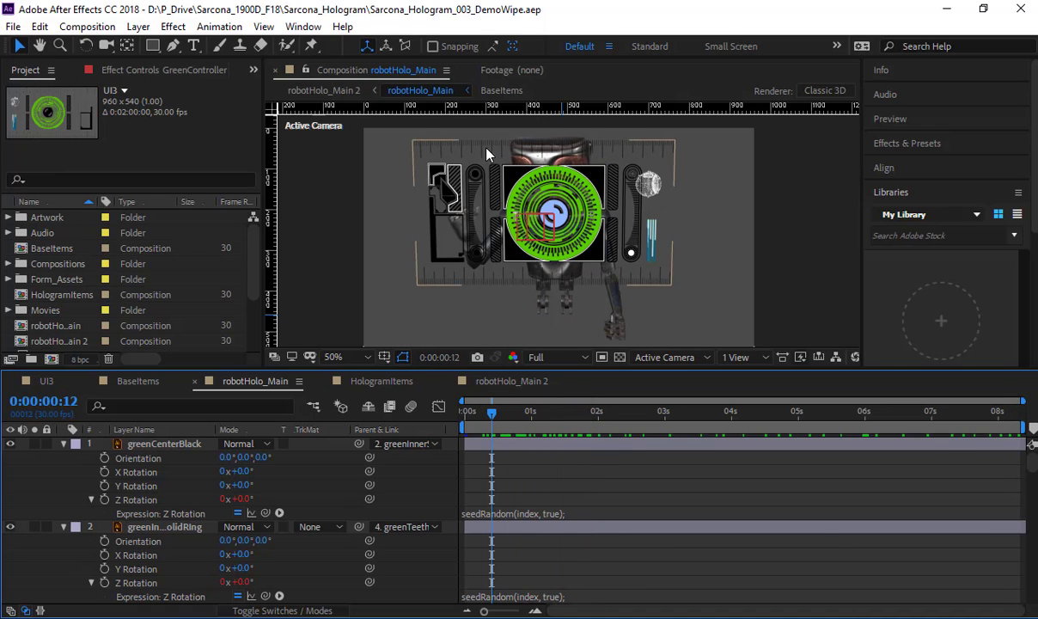
scroll(529, 160, "up", 4)
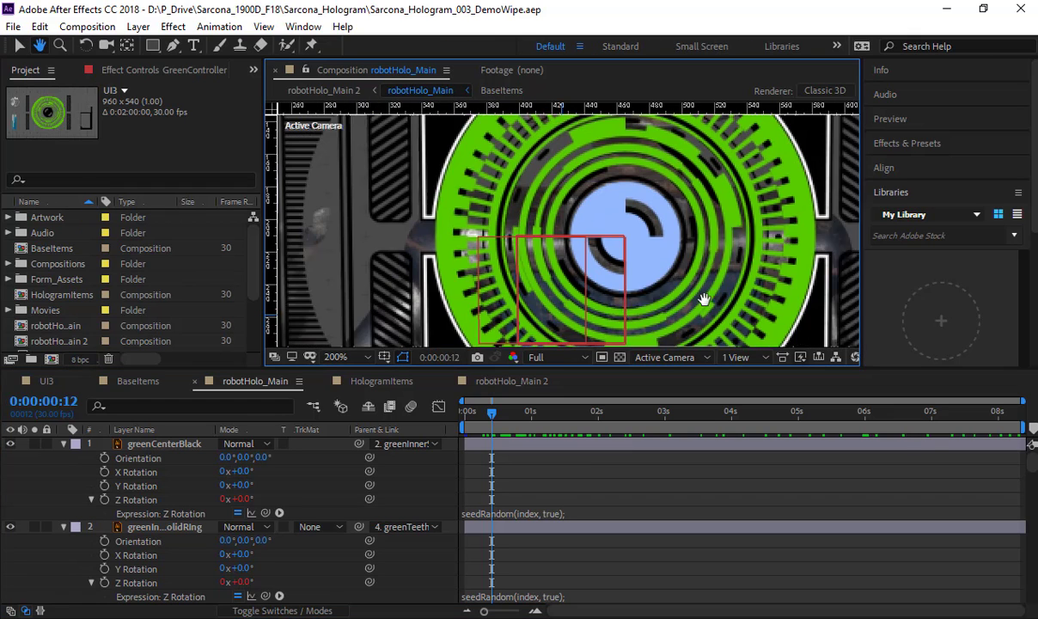
key("space")
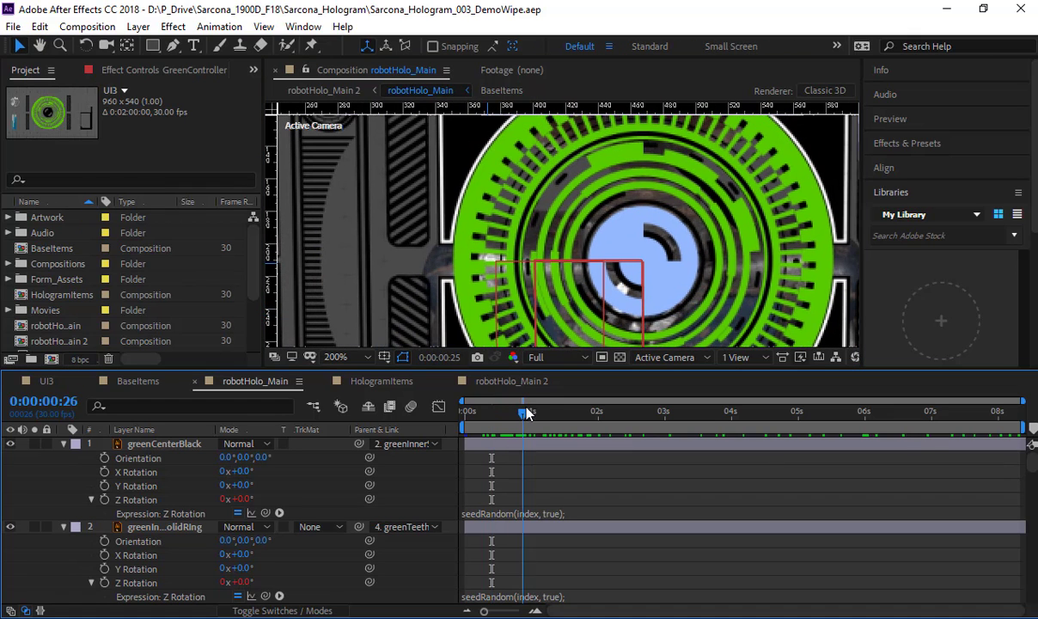
left_click_drag(626, 292, 604, 163)
scroll(602, 226, "down", 2)
left_click_drag(602, 226, 570, 208)
left_click_drag(626, 432, 846, 435)
scroll(659, 334, "up", 1)
left_click_drag(693, 305, 534, 238)
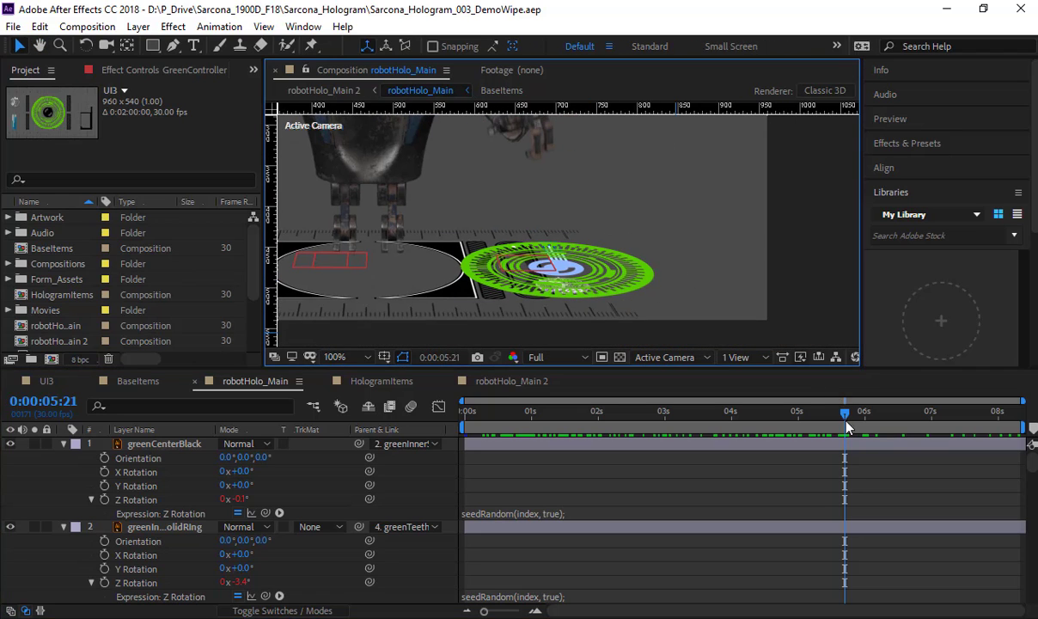
Step: Examine the separated green rings and the blue bar details of the hologram at 0:00:06:26
left_click_drag(845, 420, 922, 428)
scroll(548, 277, "up", 4)
left_click_drag(547, 295, 563, 227)
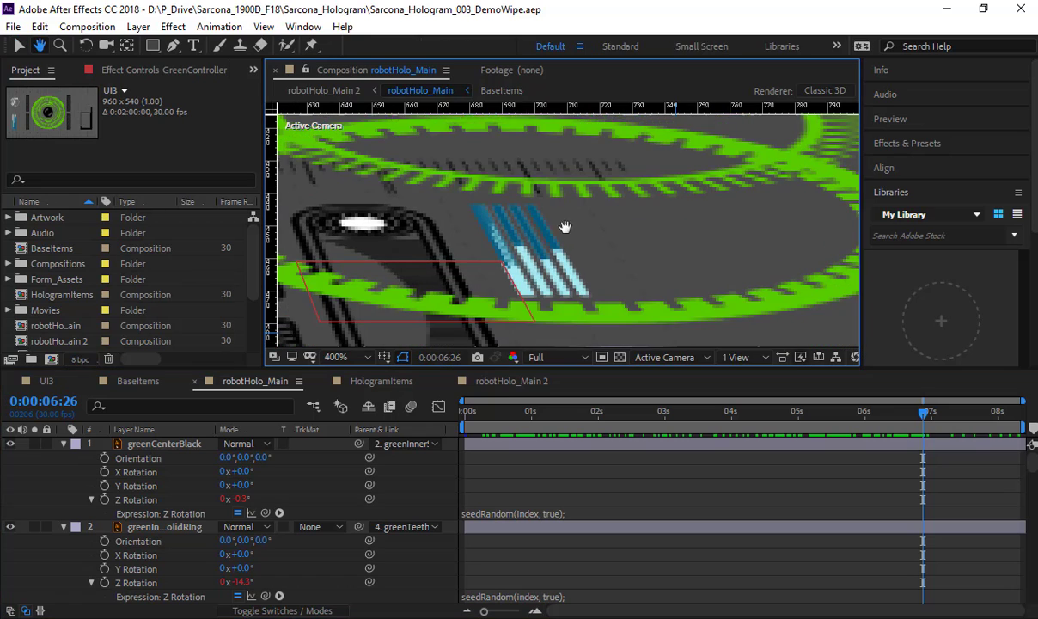
left_click_drag(481, 241, 702, 202)
scroll(611, 225, "down", 1)
left_click_drag(609, 225, 664, 215)
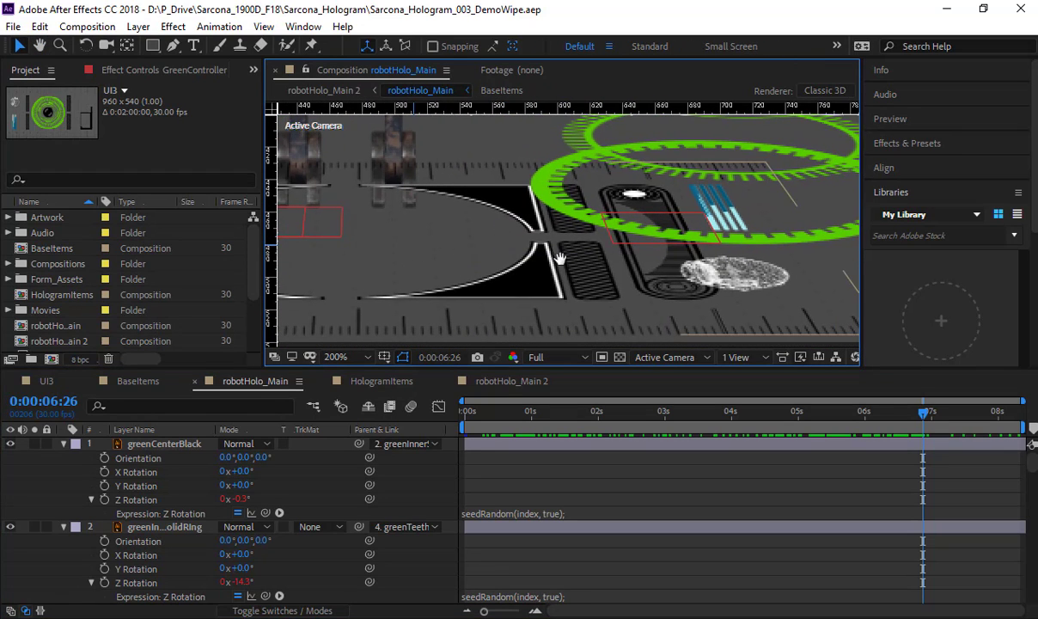
scroll(629, 262, "down", 2)
Step: Review the whole hologram animation from its first frame to 0:00:08:08
left_click_drag(924, 416, 464, 393)
key("h")
left_click_drag(595, 181, 629, 265)
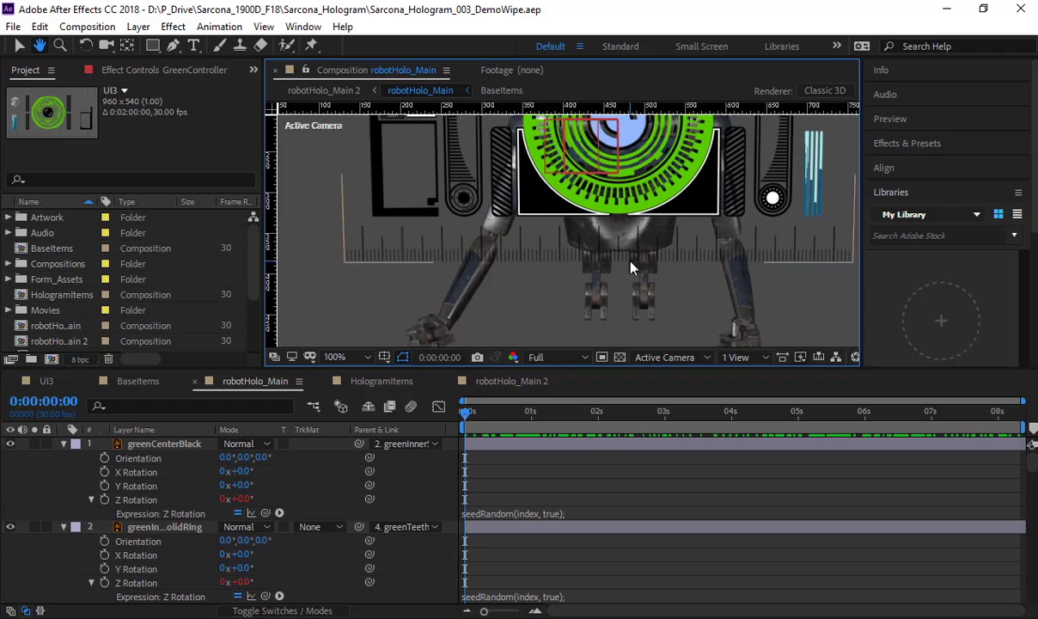
scroll(630, 266, "down", 1)
left_click_drag(467, 417, 794, 452)
left_click_drag(892, 454, 1018, 462)
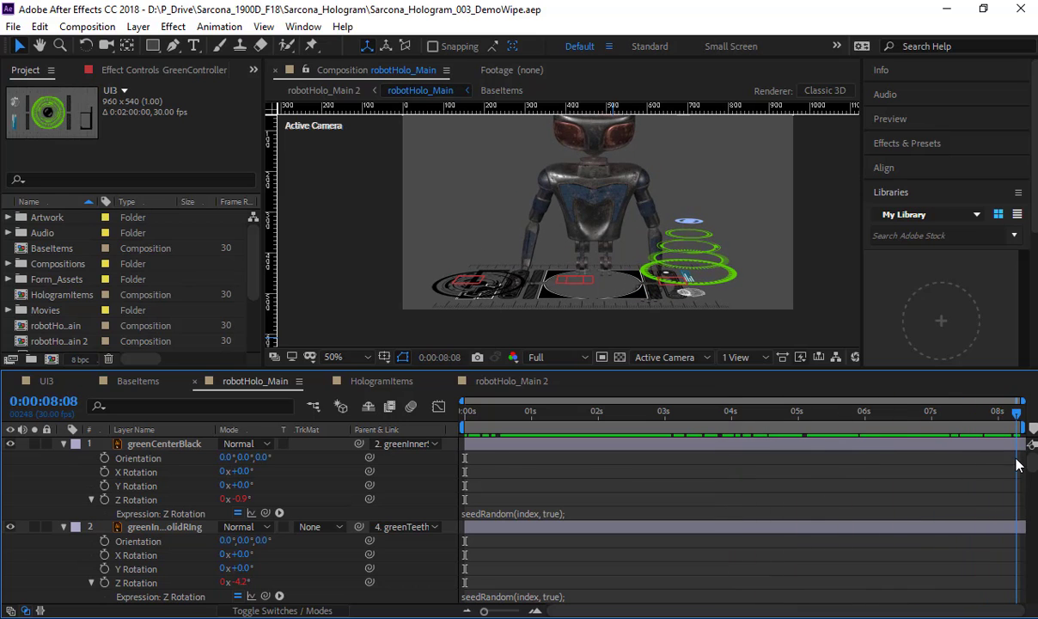
Step: Switch back to InDesign and duplicate the "Use Easy-Ease" objective onto the next blank line of the Project Learning Objectives
key("alt+Tab")
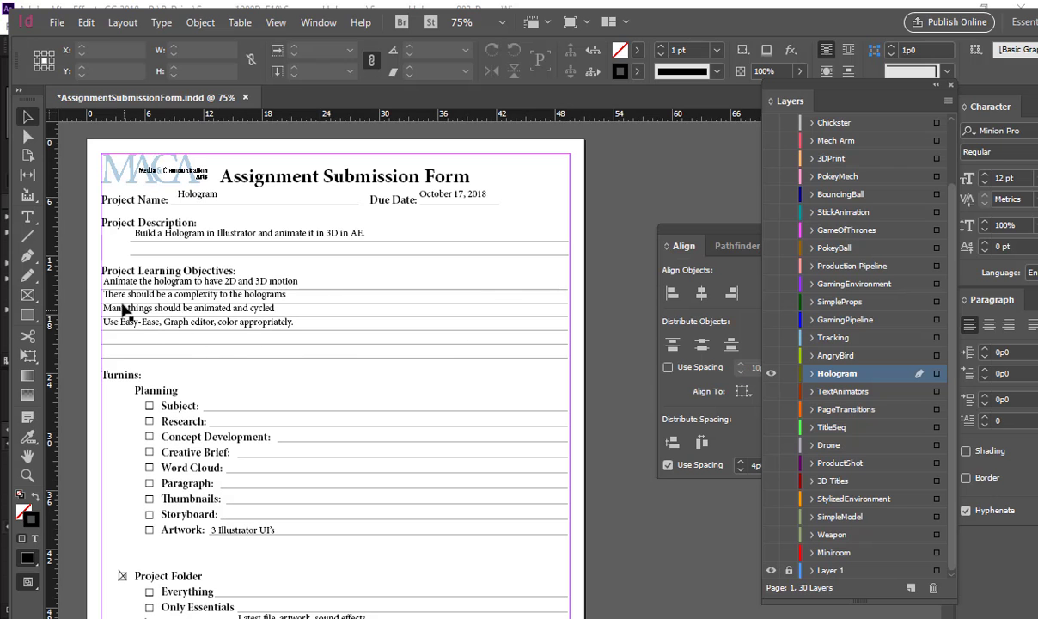
key("ctrl+space")
left_click_drag(74, 254, 433, 373)
left_click_drag(383, 405, 320, 310)
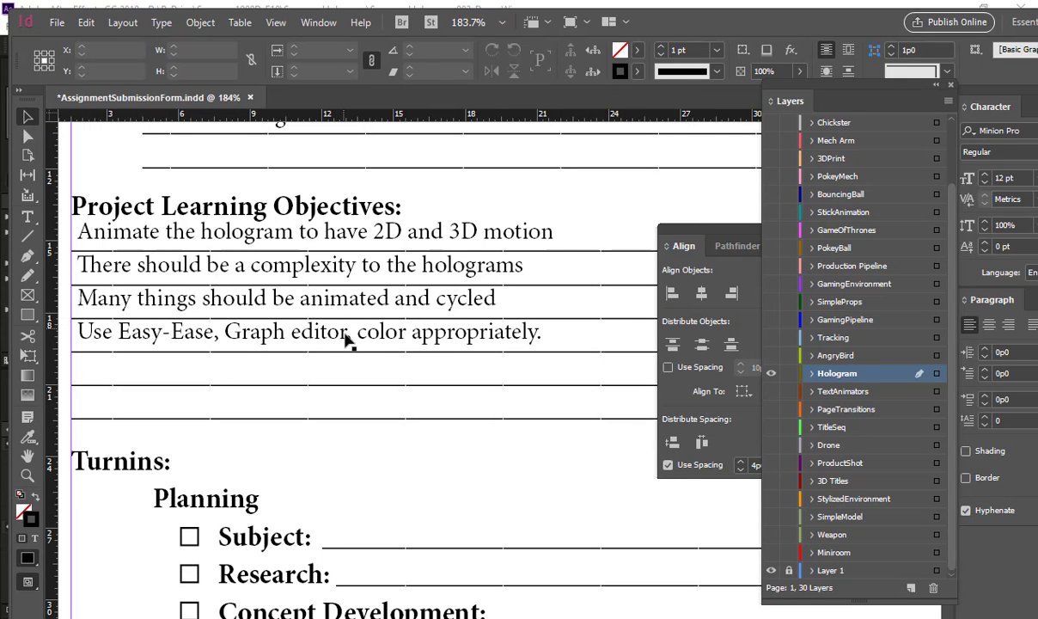
left_click_drag(339, 343, 332, 373)
Step: Replace the duplicated objective's text with "Finishing touches, Motion Blur......." and deselect its frame
double_click(331, 371)
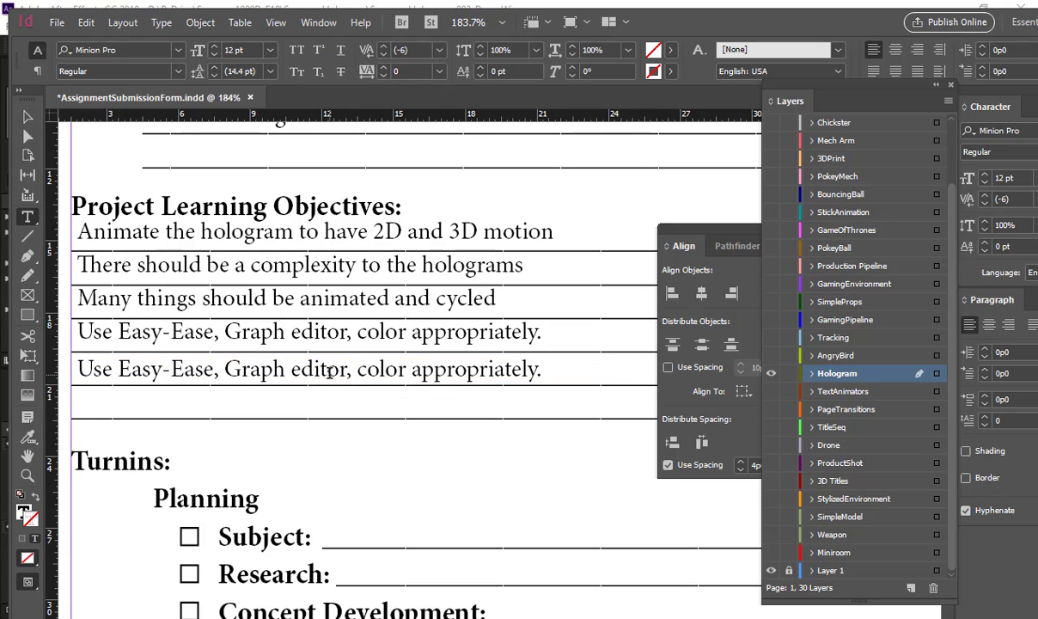
triple_click(329, 371)
type("Finishi")
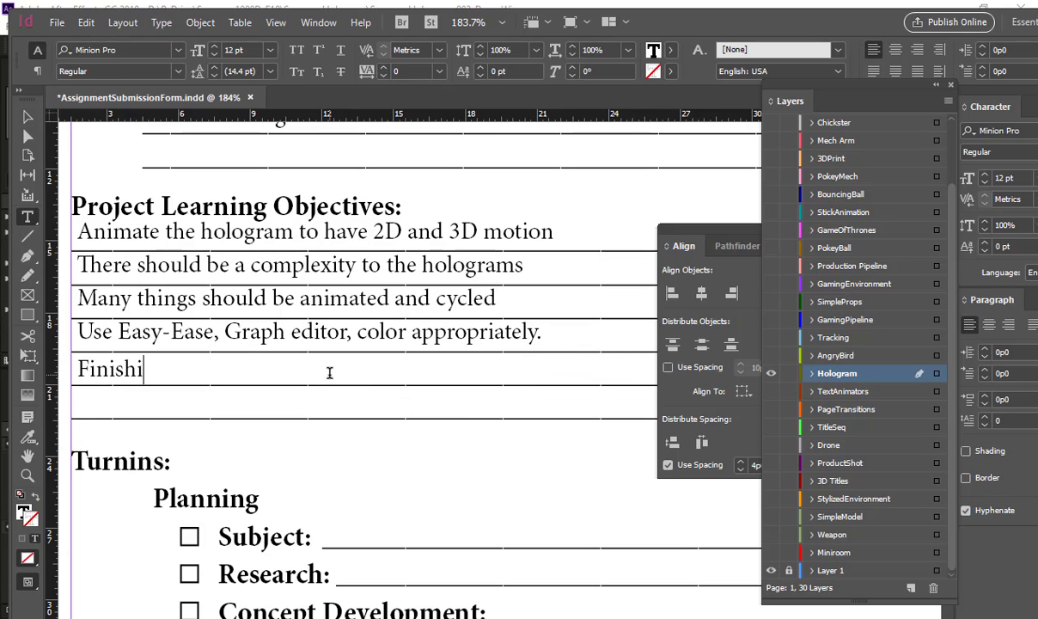
type("ng touches, Motion Blur......")
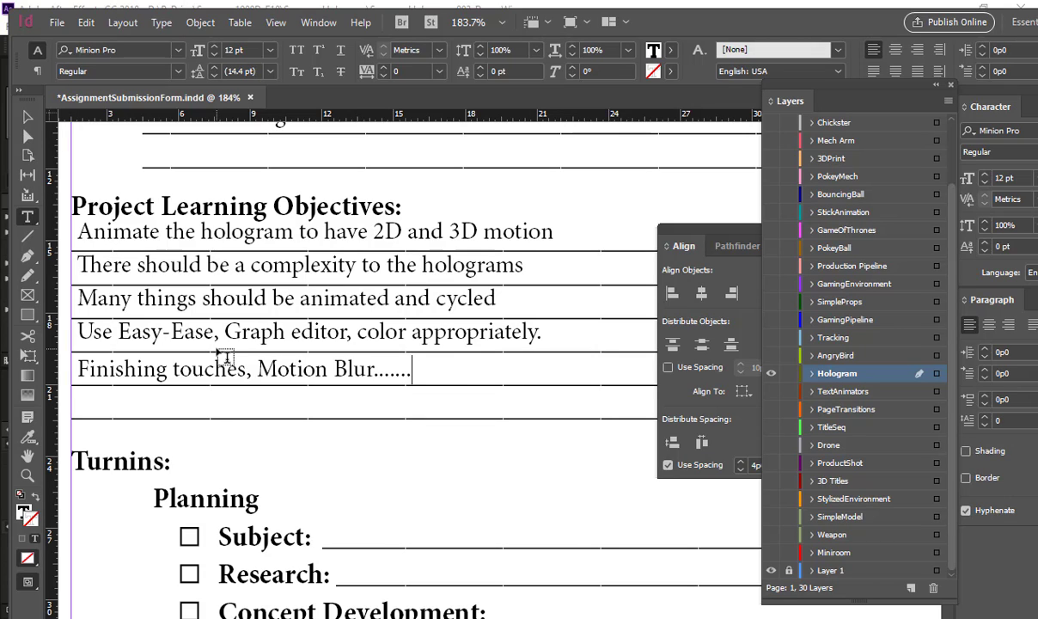
key("ctrl+0")
left_click(27, 116)
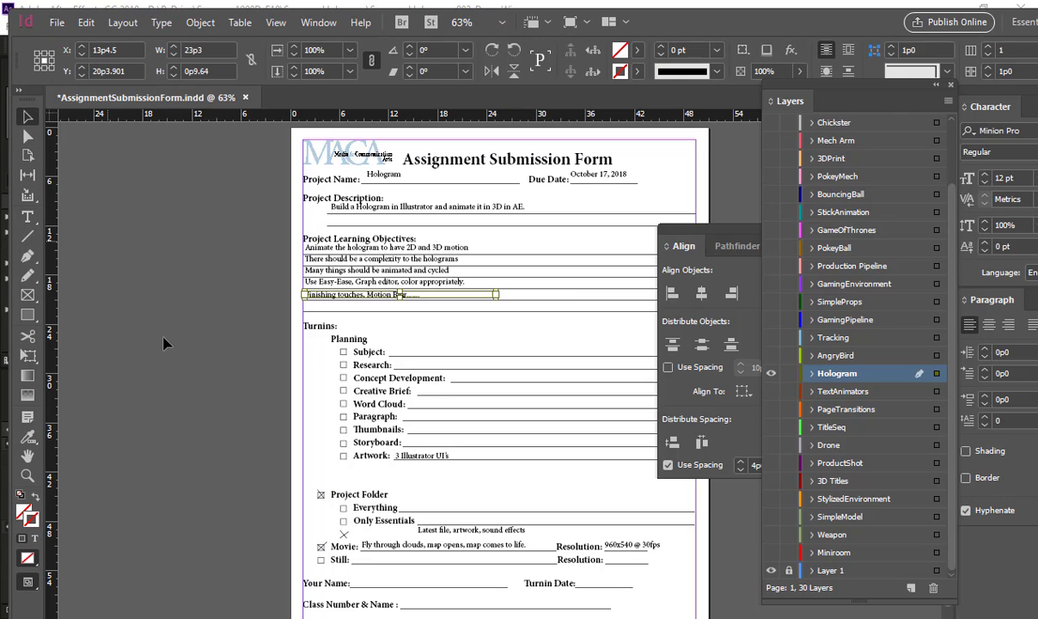
left_click(164, 343)
Step: Copy the X mark from the Project Folder checkbox onto the Artwork checkbox
left_click_drag(328, 401, 447, 432)
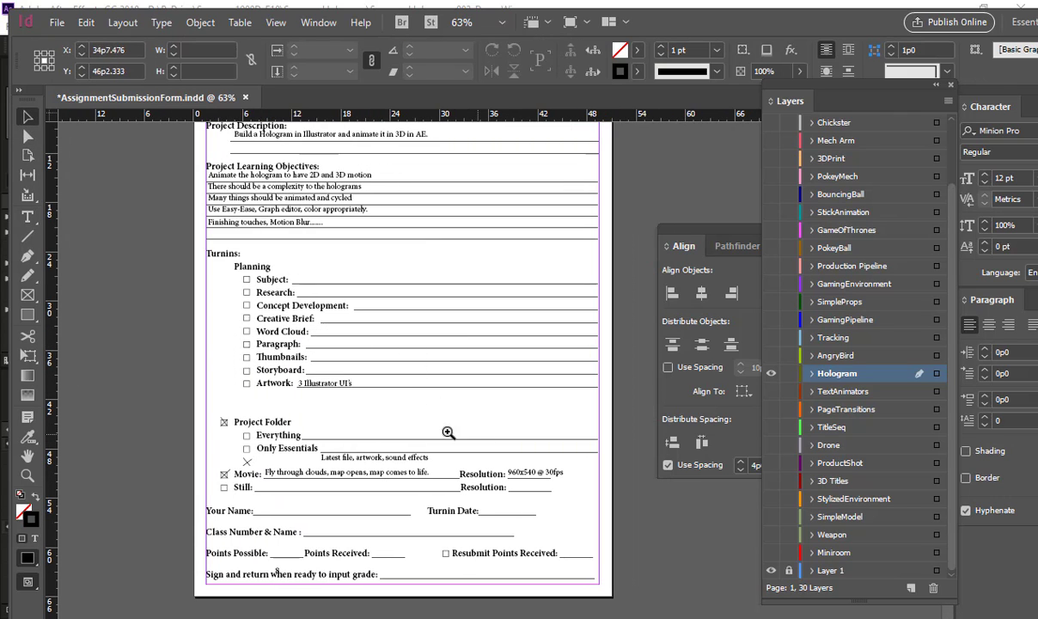
left_click(245, 471)
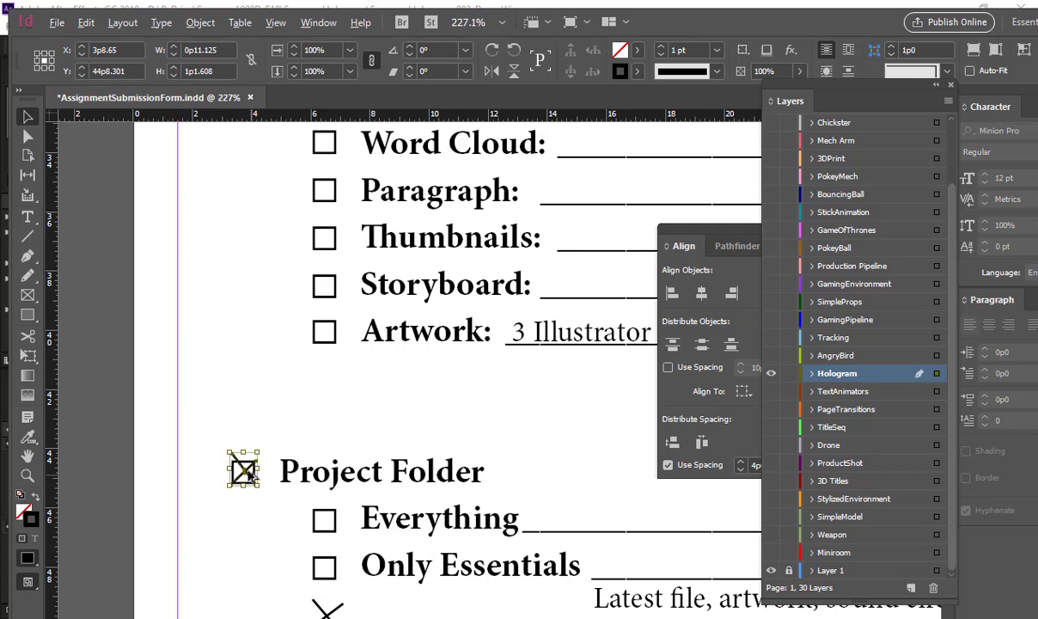
left_click_drag(247, 474, 328, 336)
left_click(402, 376)
Step: Move the stray X mark into the Only Essentials checkbox and its "Latest file, artwork, sound effects" text onto that item's line
left_click_drag(467, 404, 302, 197)
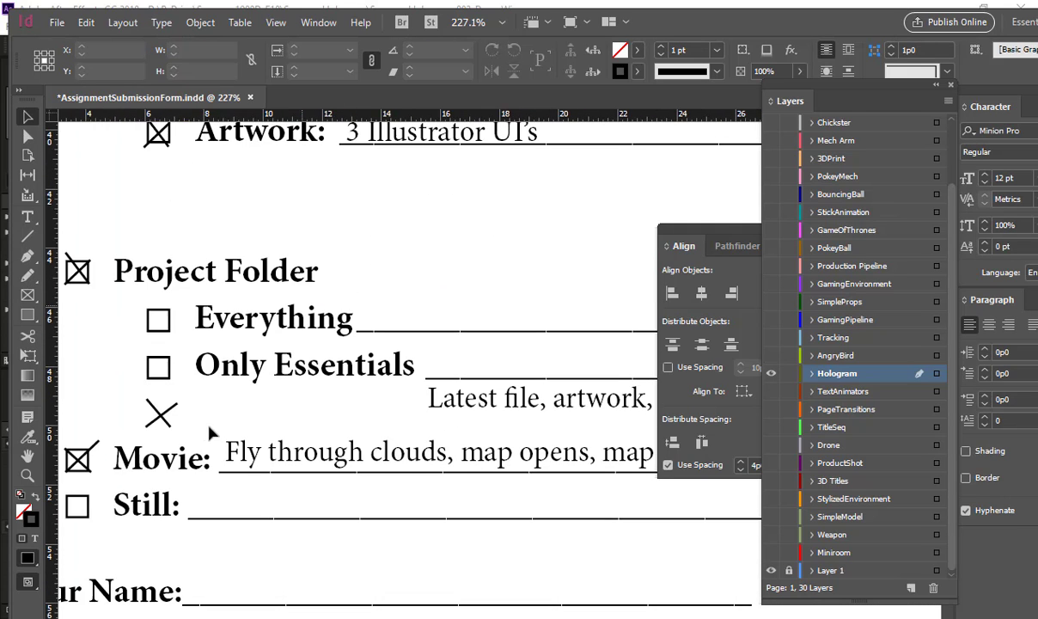
left_click_drag(486, 415, 325, 306)
left_click(416, 277)
left_click_drag(518, 299, 297, 382)
key("ctrl+2")
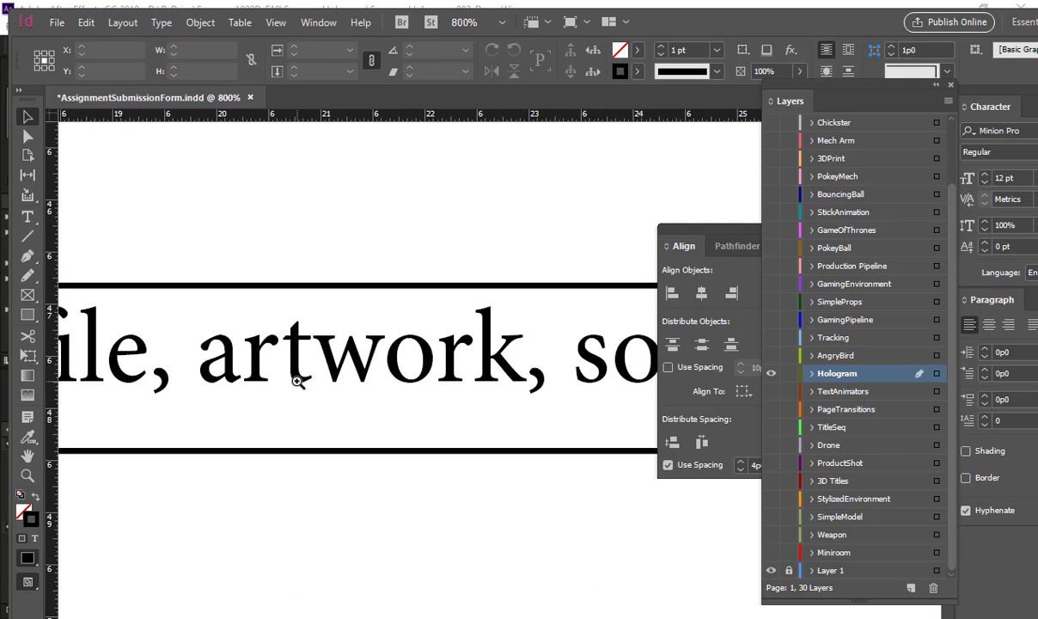
left_click_drag(327, 343, 349, 211)
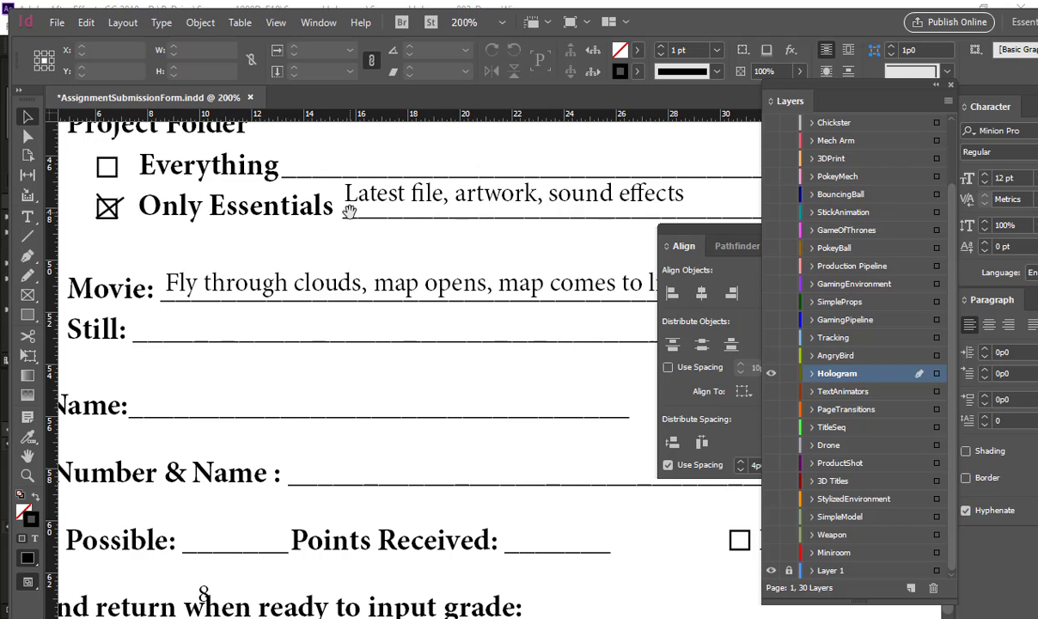
Step: Replace the Movie description with "Hologram Animated to look 2D & 3D"
key("ctrl+minus")
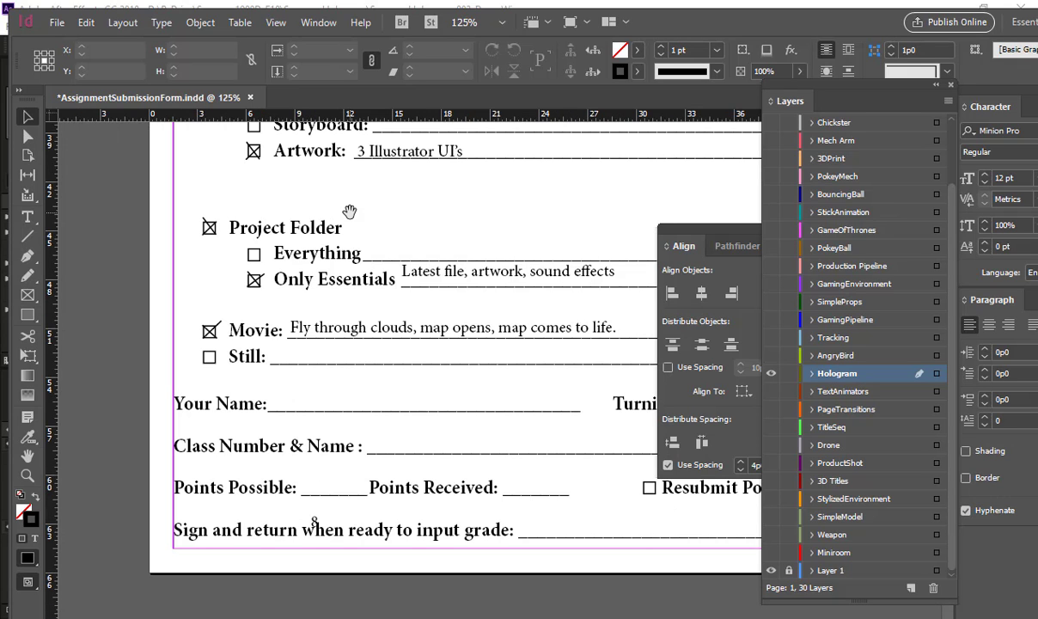
key("ctrl+minus")
double_click(287, 306)
triple_click(286, 302)
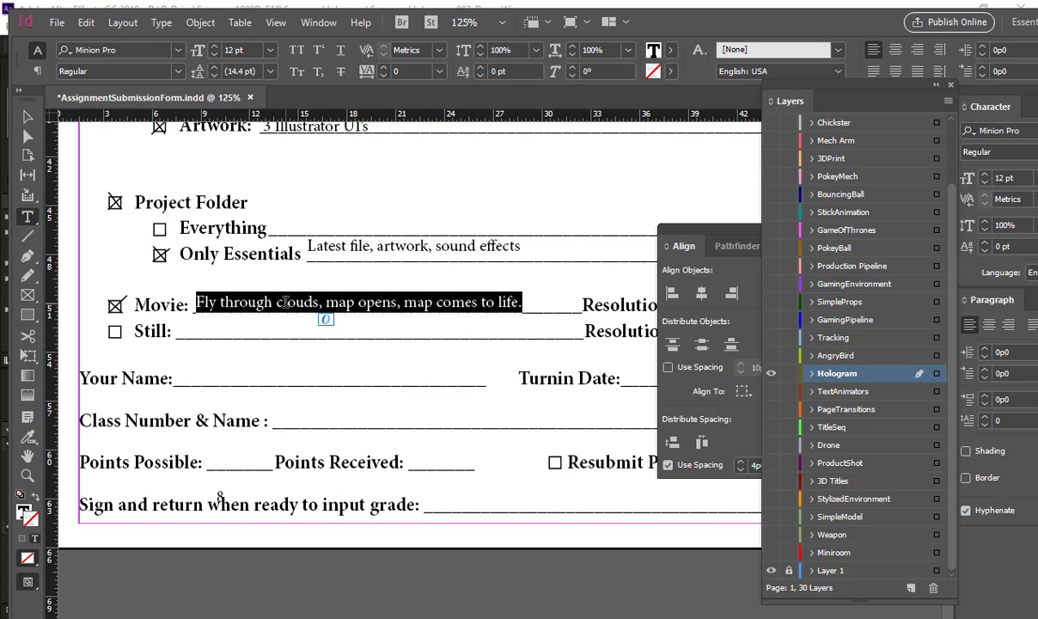
key("BackSpace")
type("Hol")
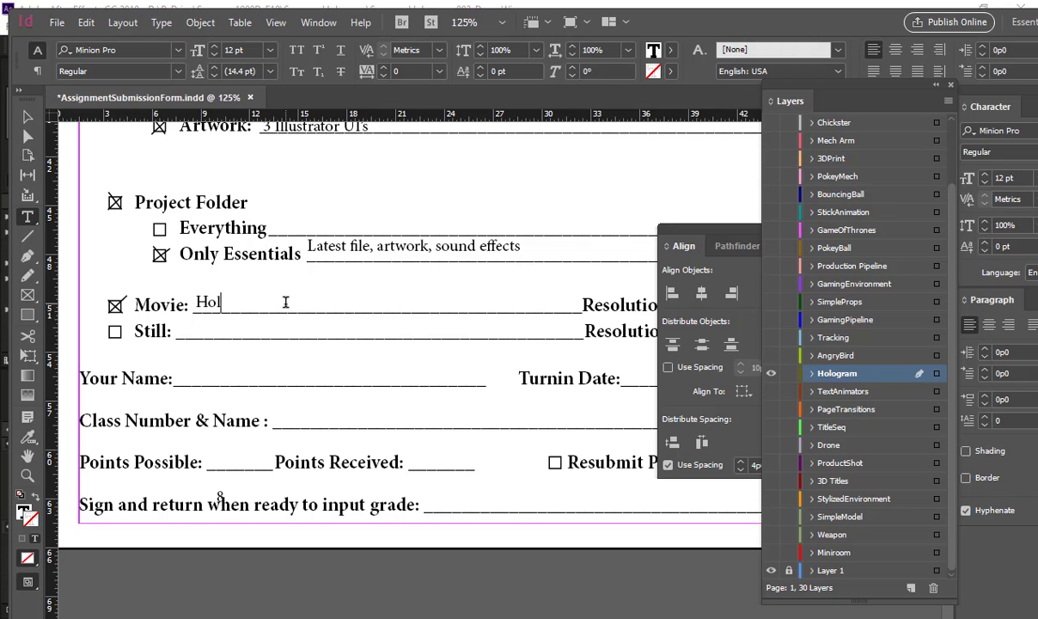
type("ogram Animated to look 2D & 3D")
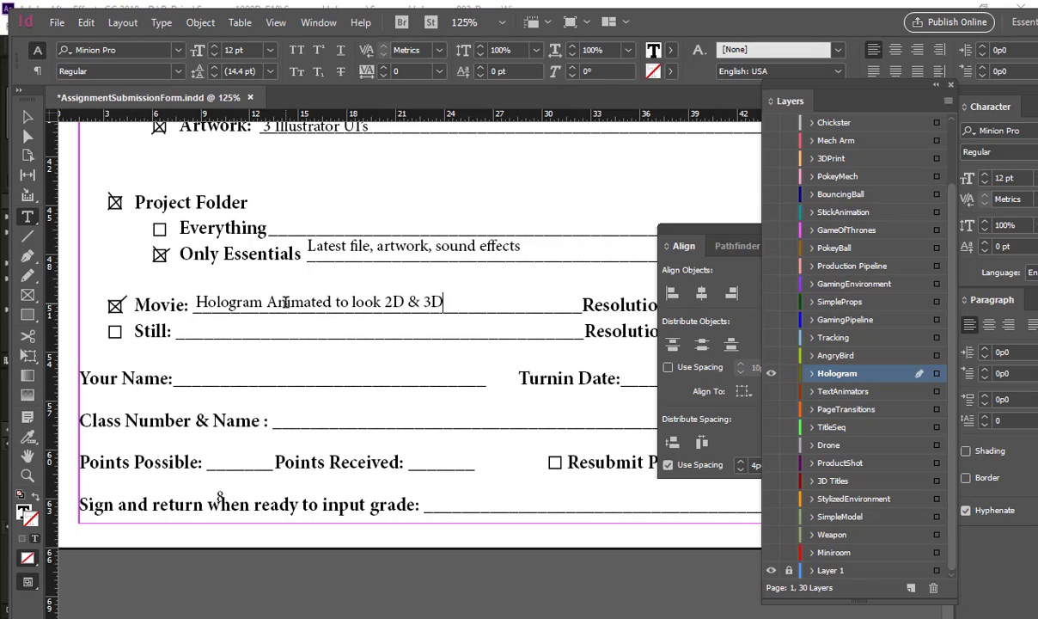
key("ctrl+minus")
key("ctrl+minus")
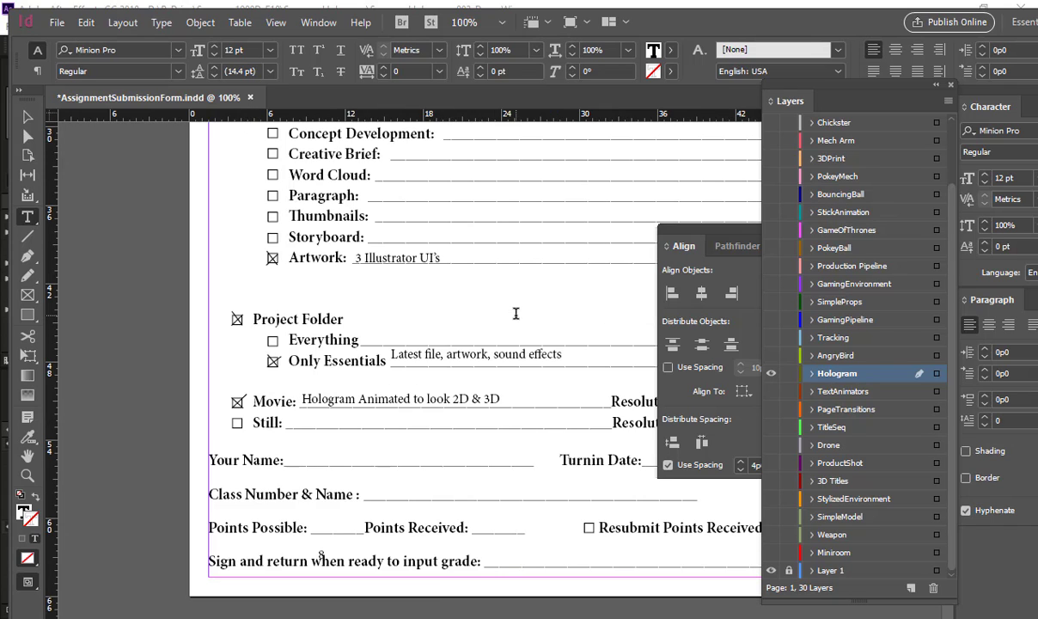
left_click(28, 117)
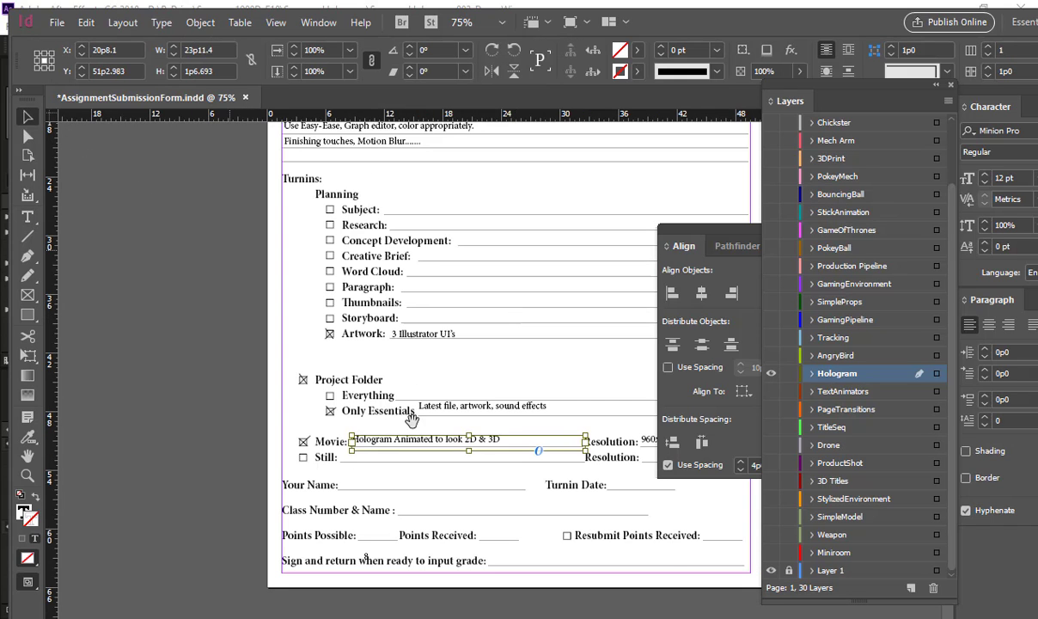
Step: Move the misplaced 8 up onto the Points Possible line and deselect it
left_click_drag(412, 266, 275, 273)
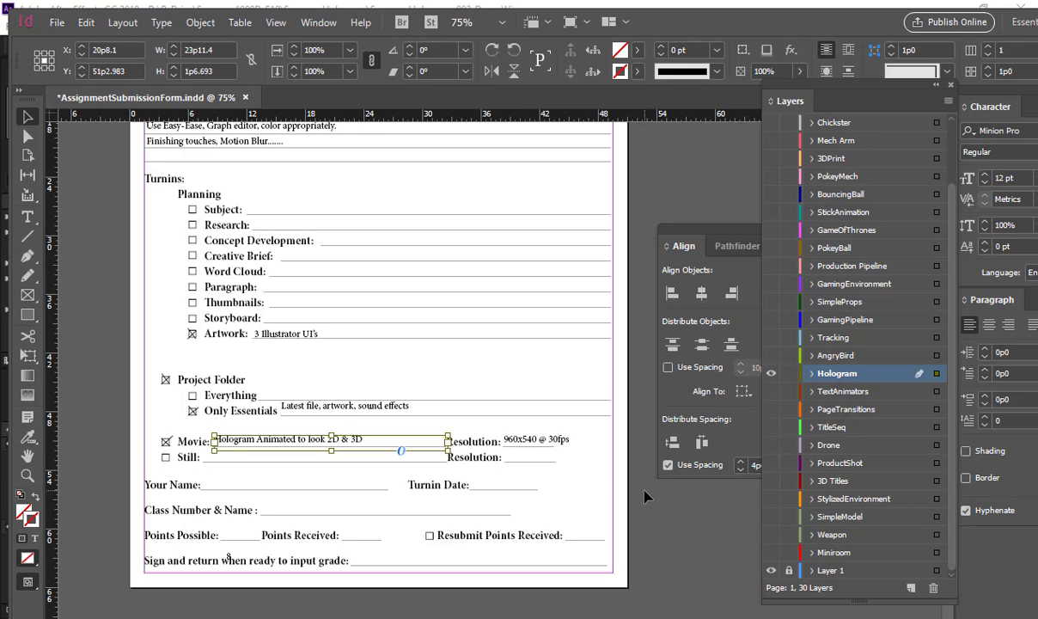
left_click_drag(228, 555, 238, 536)
left_click(282, 560)
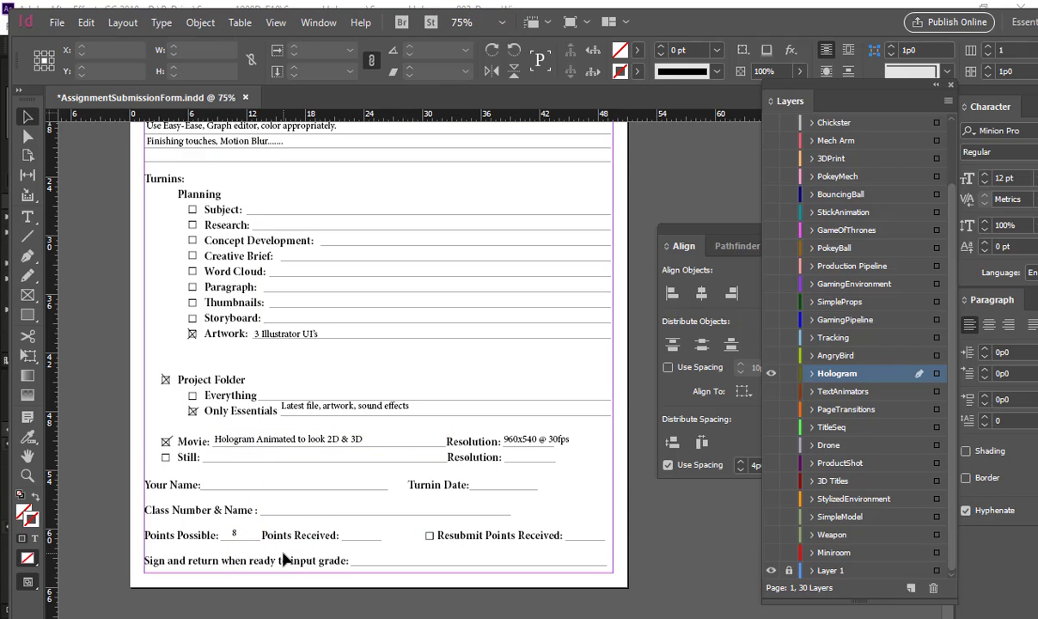
Step: Print one copy of all pages of the assignment submission form
left_click_drag(582, 269, 590, 375)
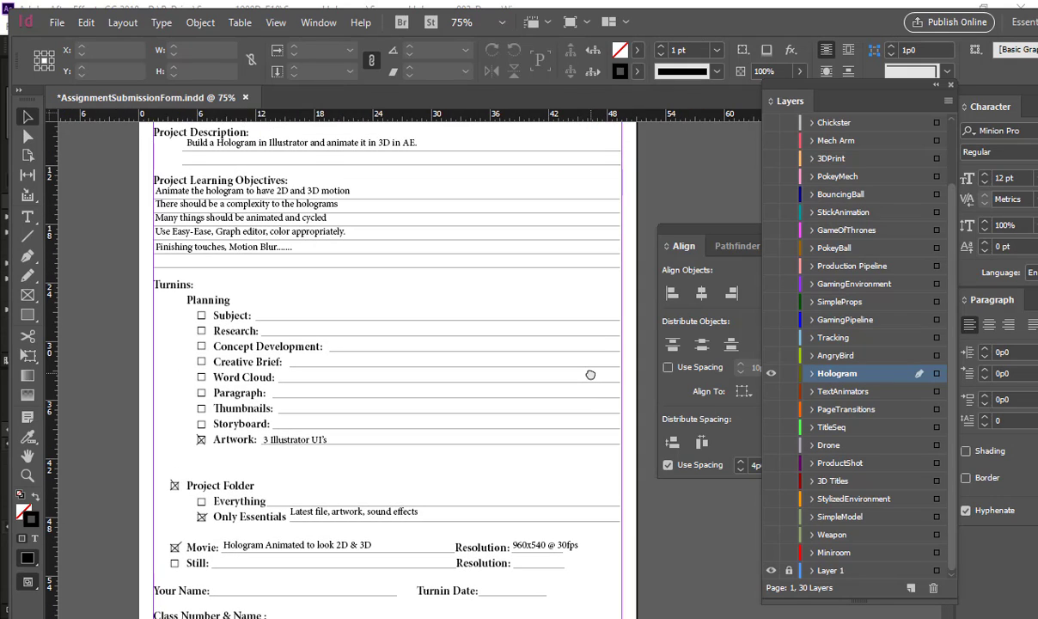
key("ctrl+p")
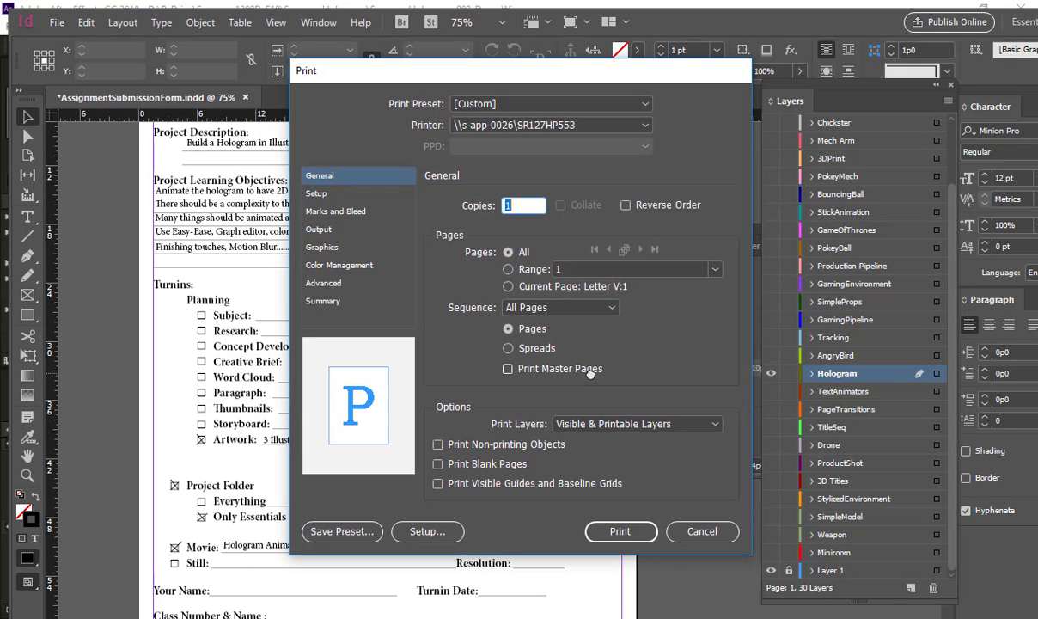
key("Return")
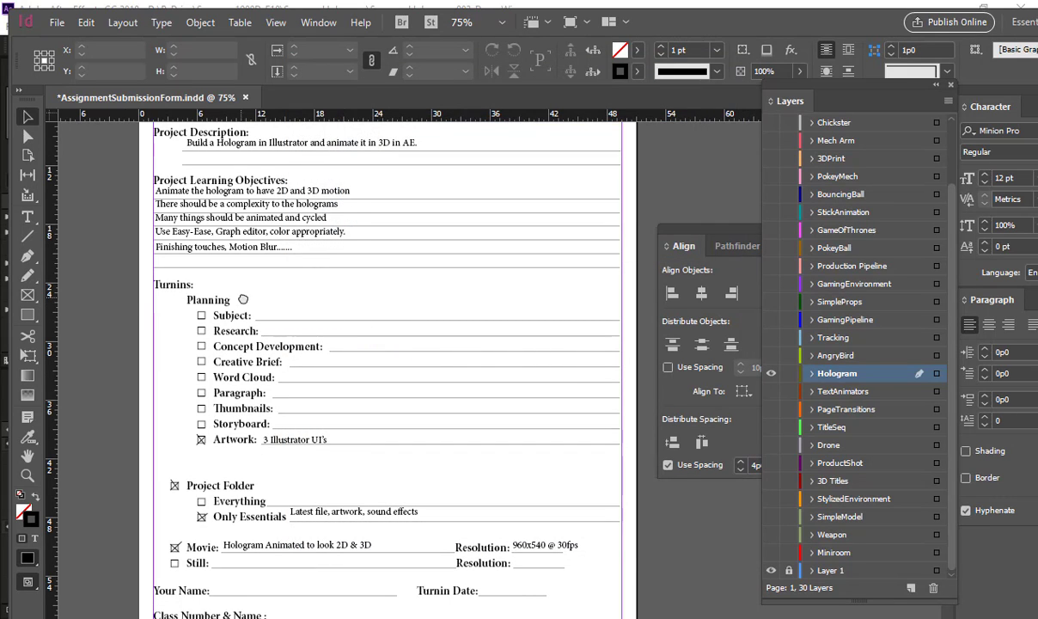
left_click_drag(244, 299, 220, 380)
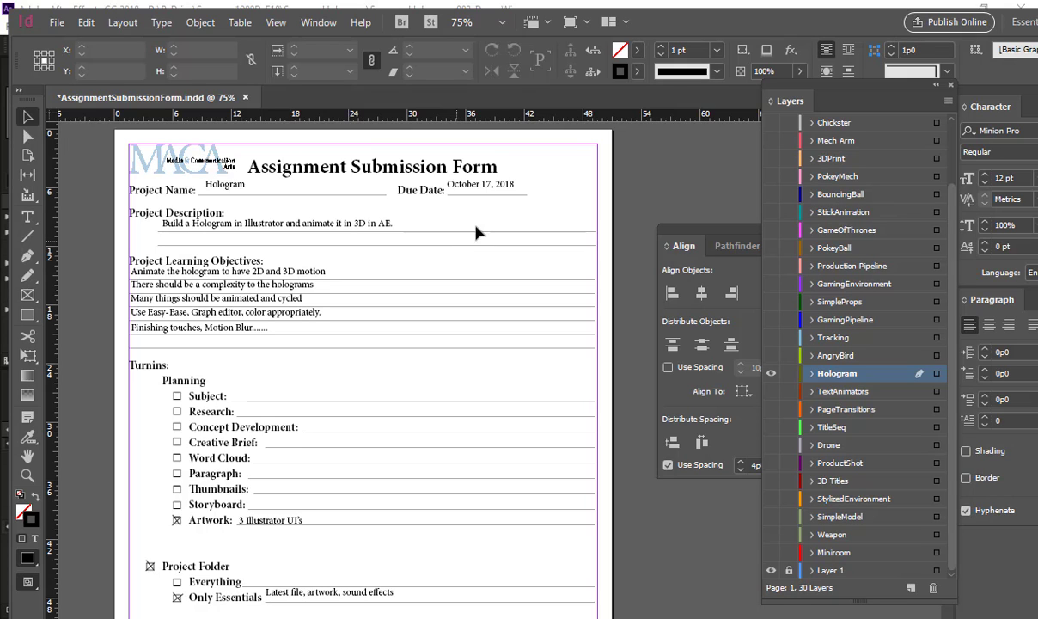
double_click(872, 19)
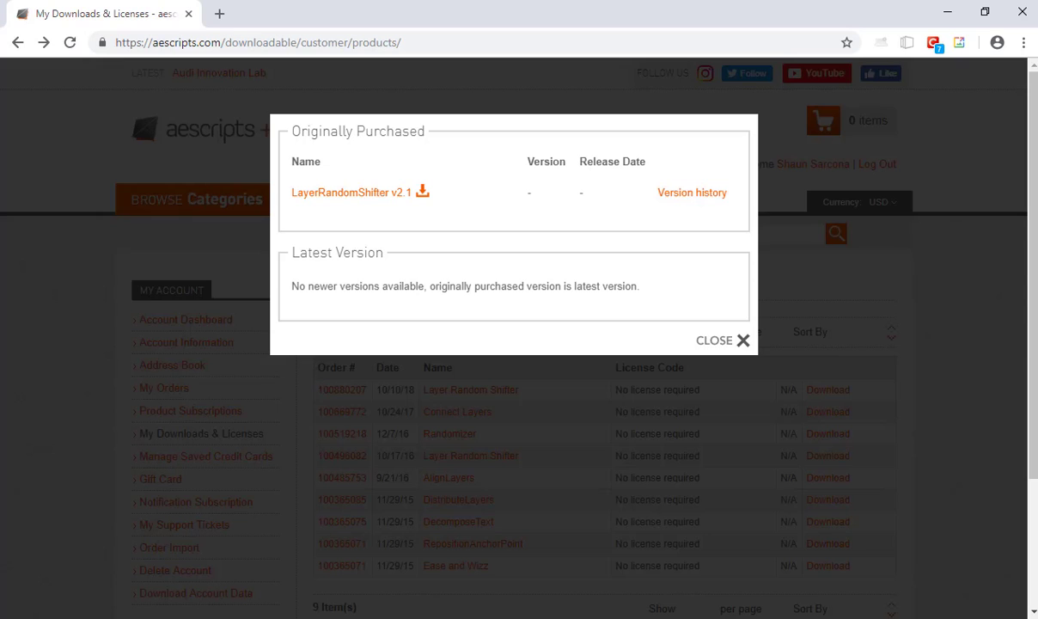
Step: Open the Google home page in a new browser tab
double_click(213, 21)
left_click(215, 18)
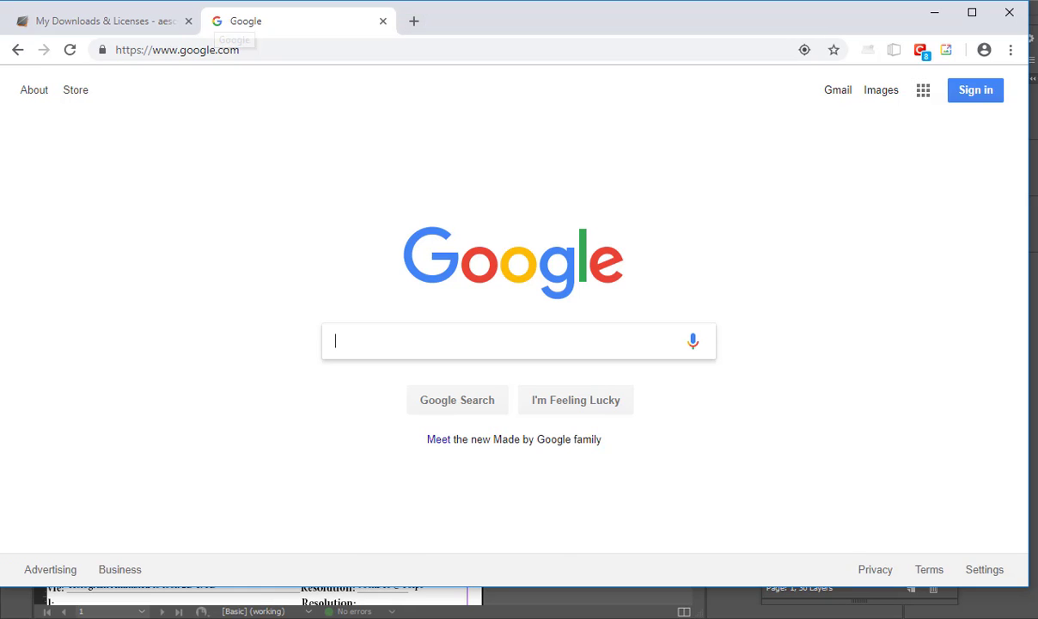
Step: Switch to File Explorer and open the TO_GRADE_FALL_2017 folder on the DATADRIVE0 (D:) drive
mouse_move(379, 615)
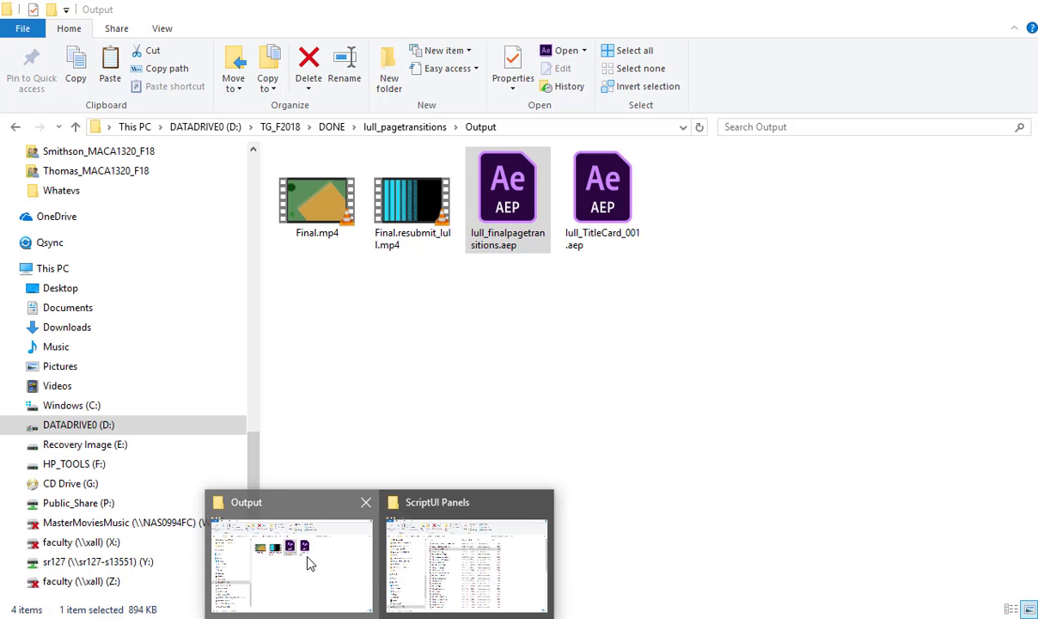
left_click(296, 550)
left_click(141, 503)
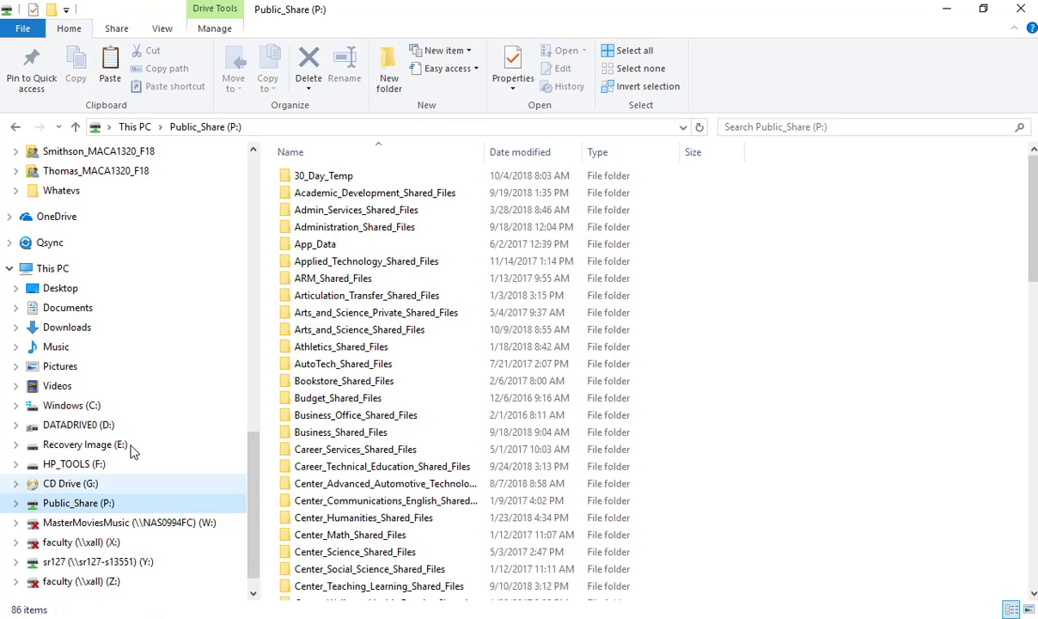
left_click(130, 427)
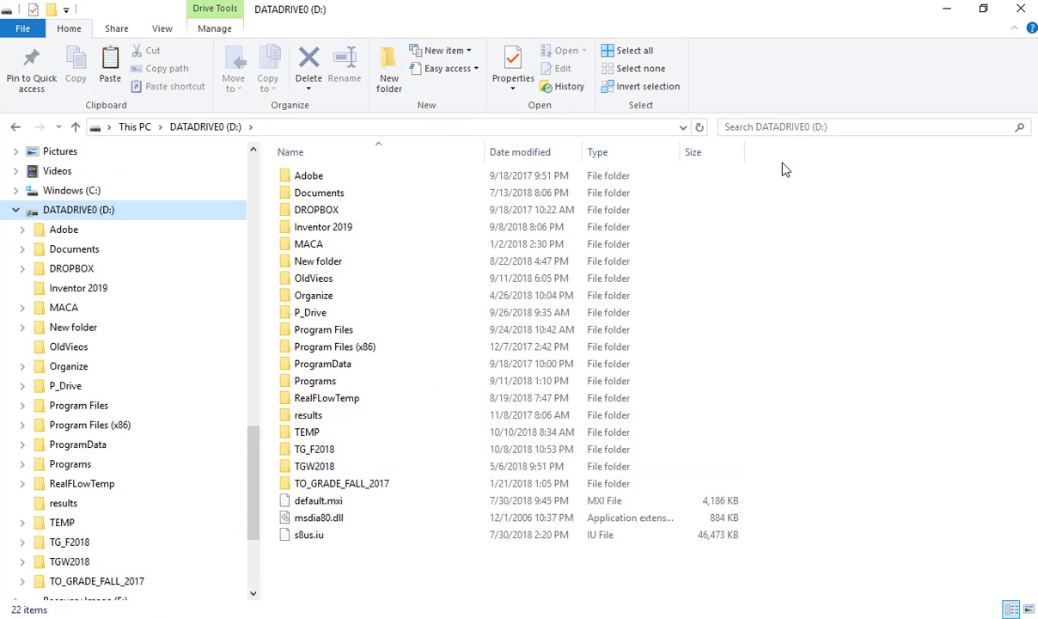
left_click(333, 486)
double_click(320, 465)
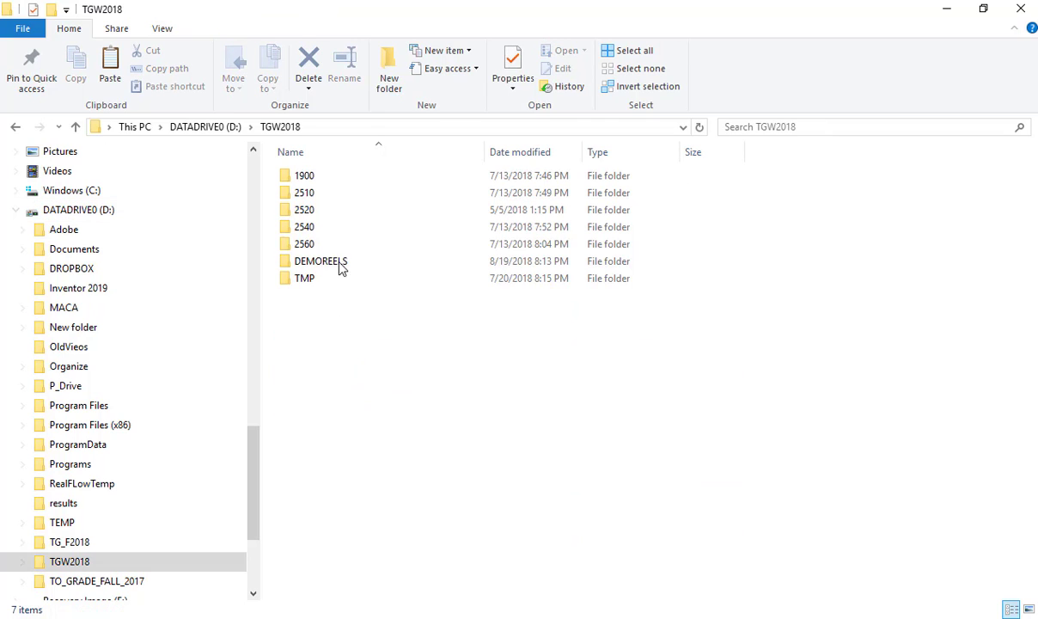
key("BackSpace")
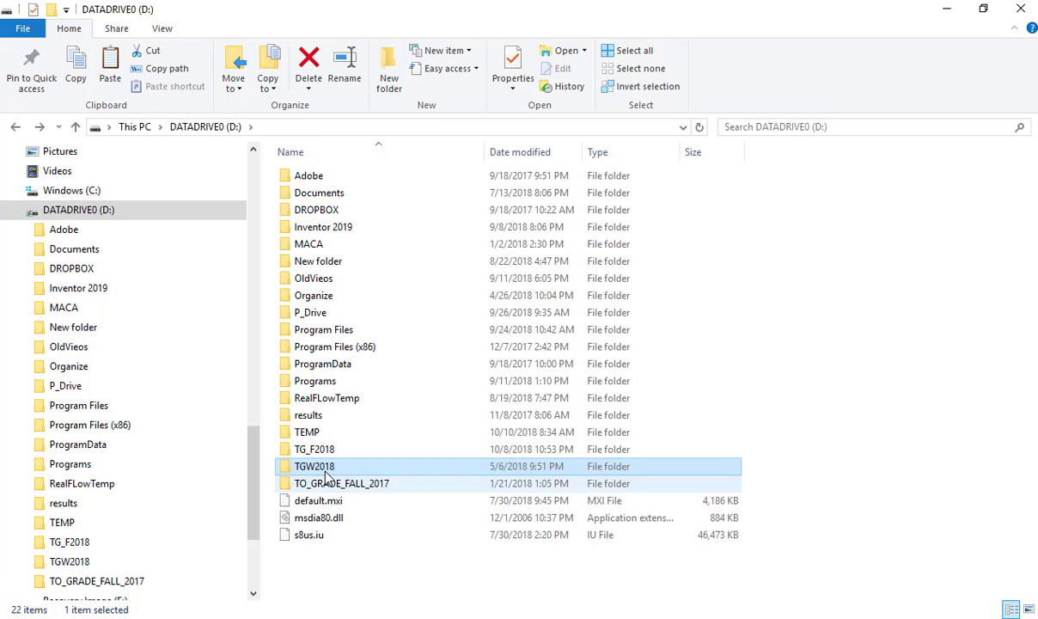
left_click(327, 486)
double_click(327, 486)
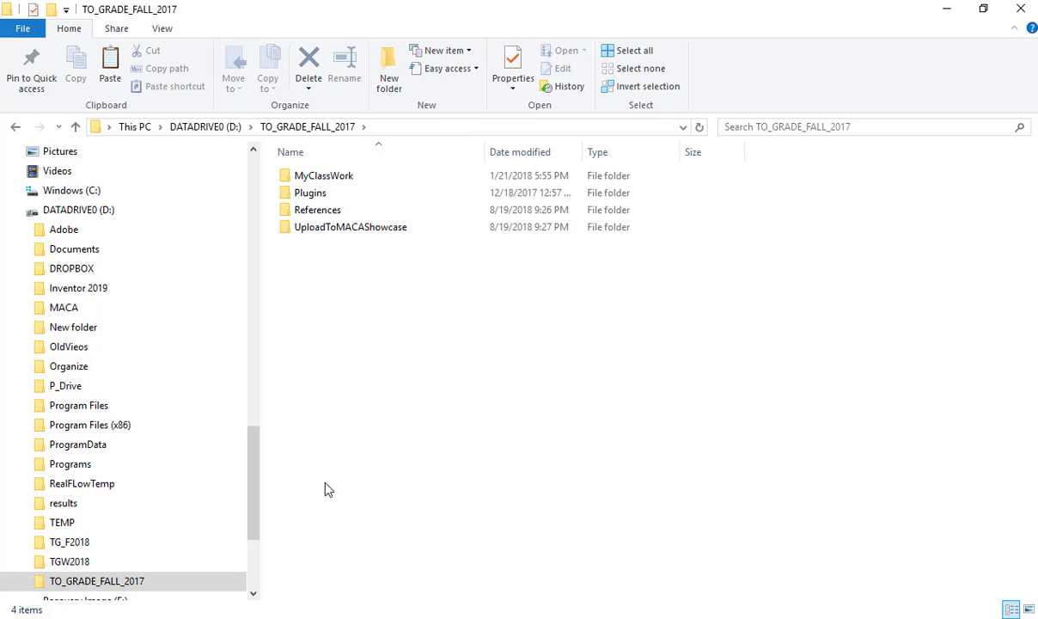
Step: Search the TO_GRADE_FALL_2017 folder for the student's surname and play their StrangerWings movie
left_click(860, 130)
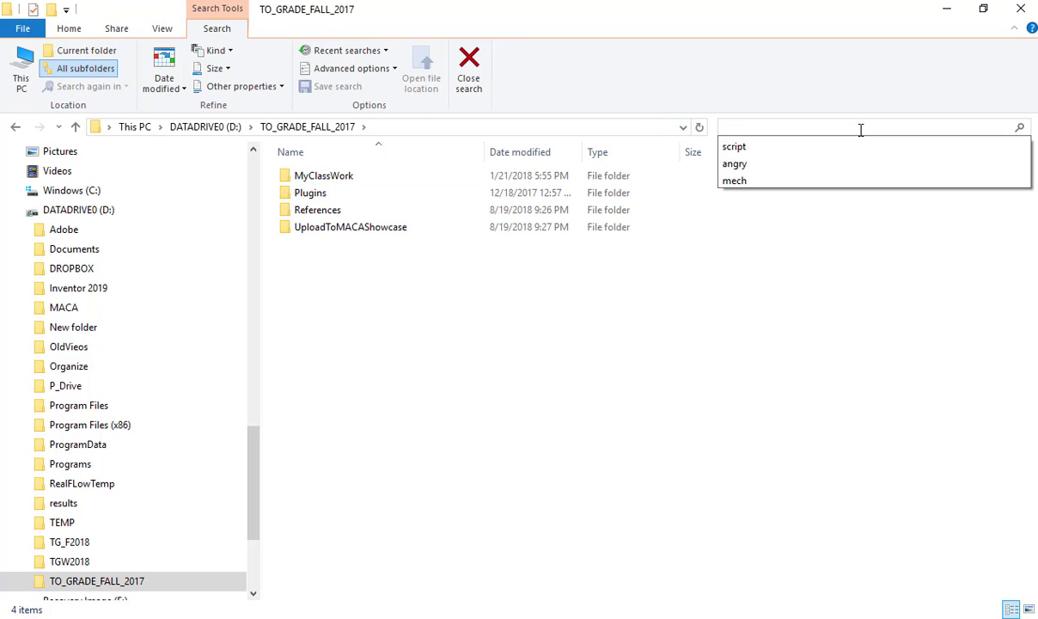
type("obrien")
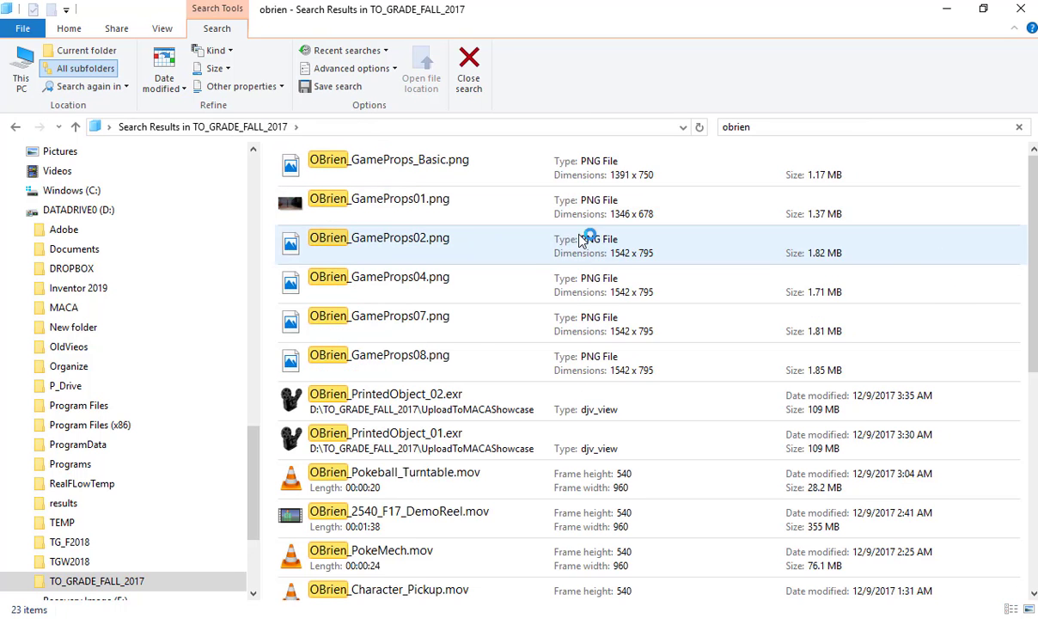
scroll(473, 441, "down", 7)
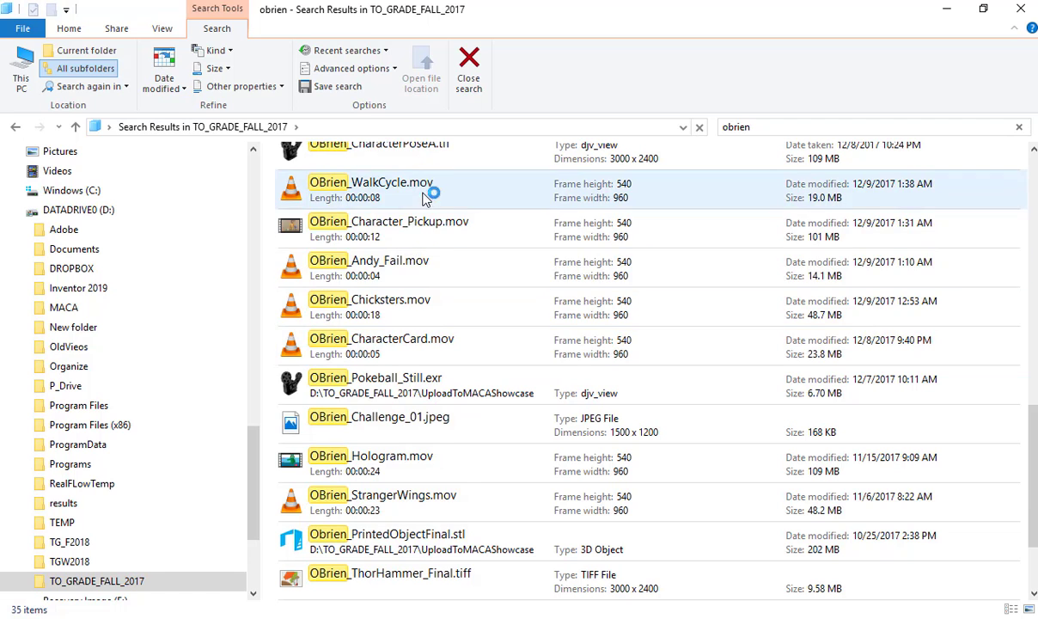
left_click(436, 502)
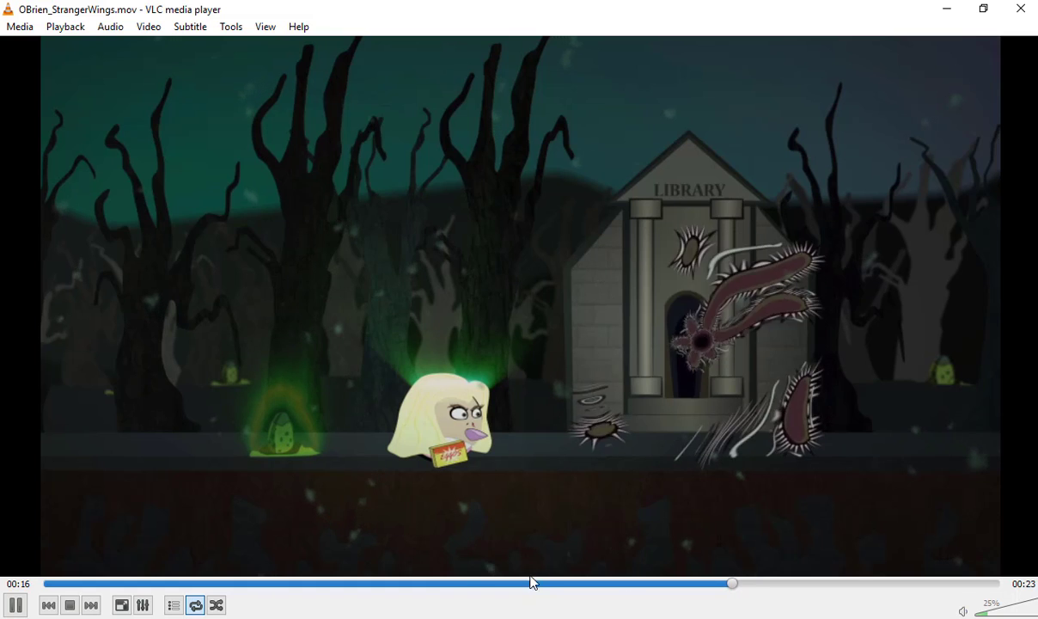
Step: Replay and scrub through the StrangerWings movie to examine its scrolling forest and library scenes, closing the player and minimizing File Explorer at the end
left_click(72, 584)
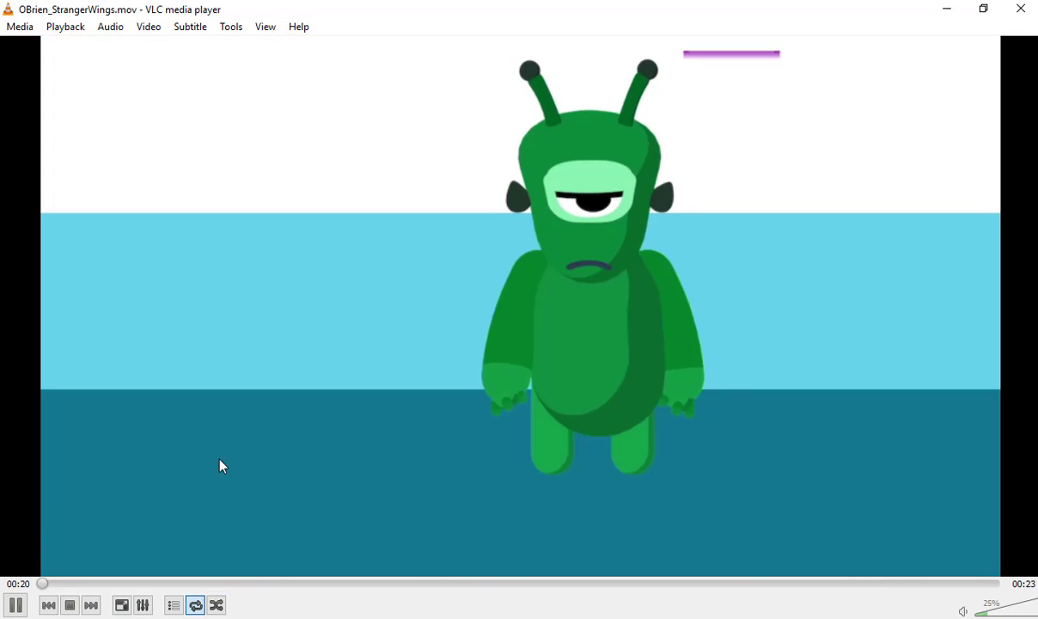
left_click_drag(135, 583, 303, 598)
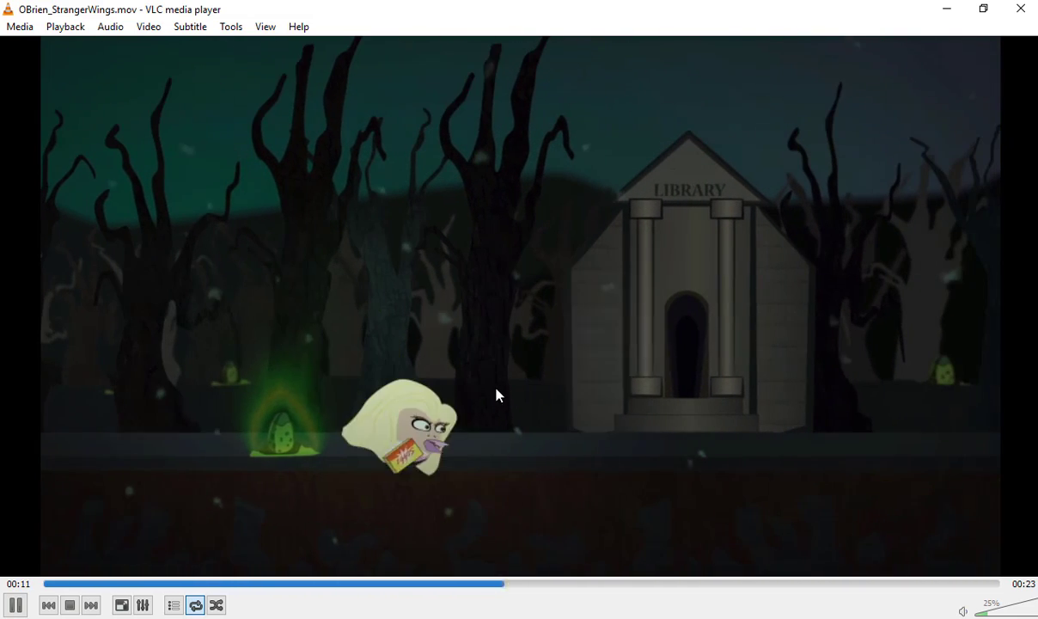
key("space")
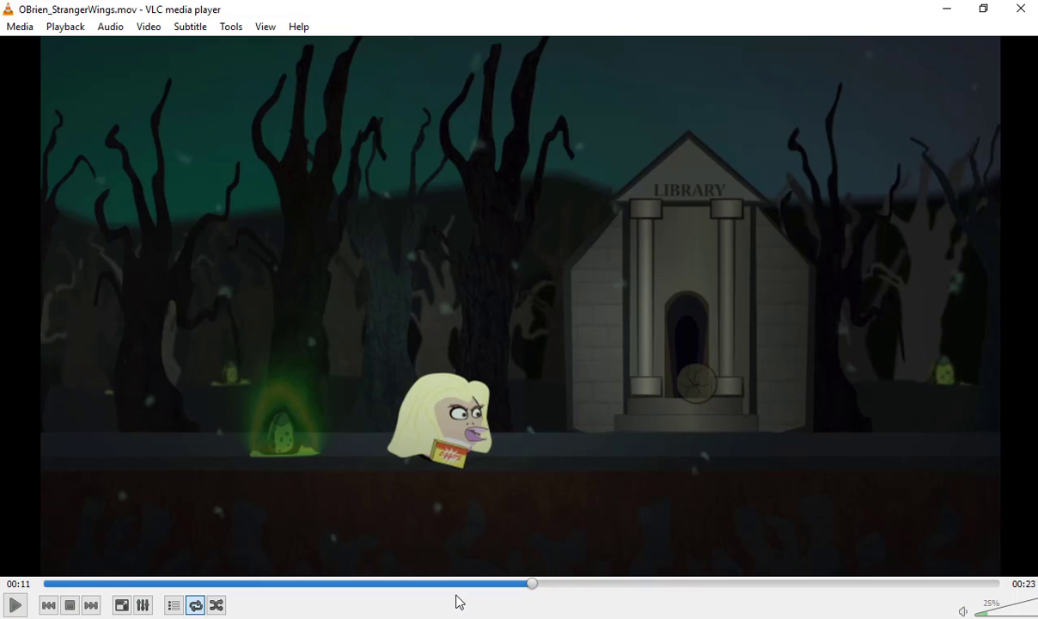
left_click_drag(447, 589, 331, 592)
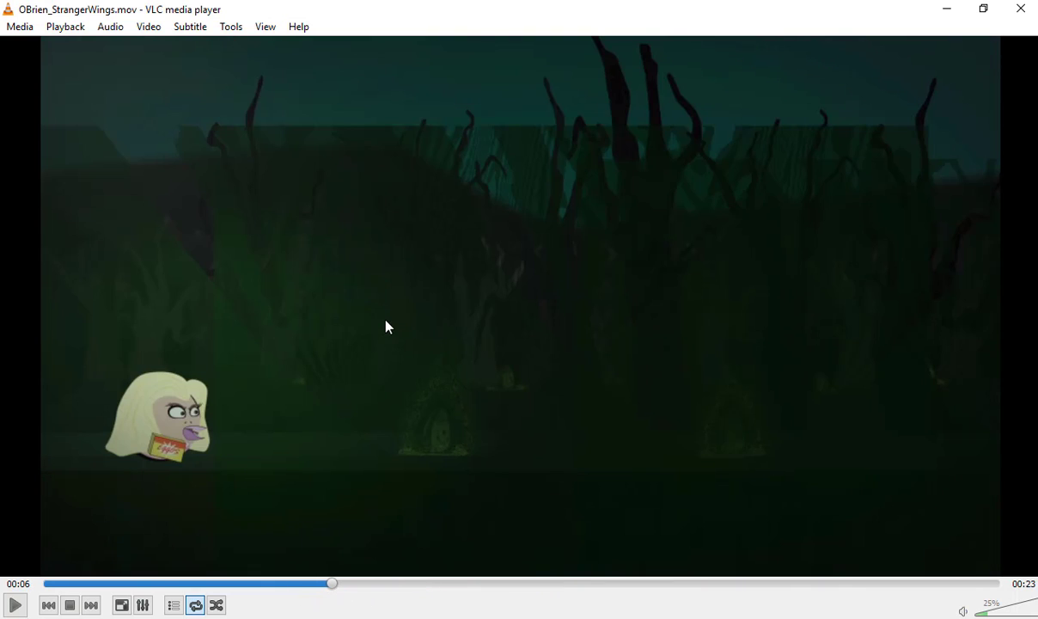
left_click_drag(334, 585, 528, 591)
left_click_drag(556, 593, 721, 598)
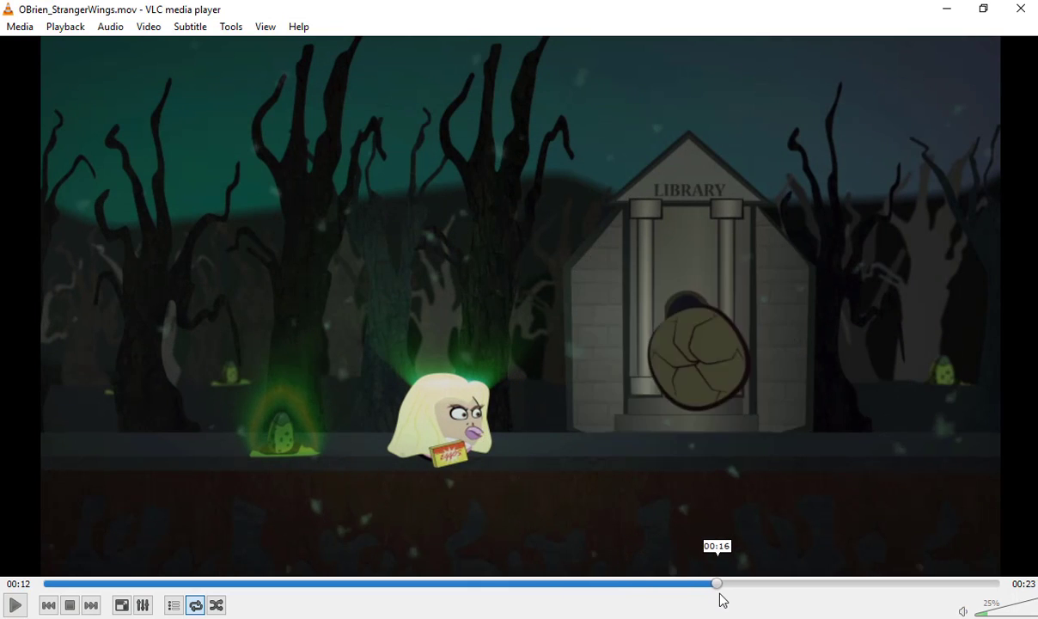
left_click(1024, 7)
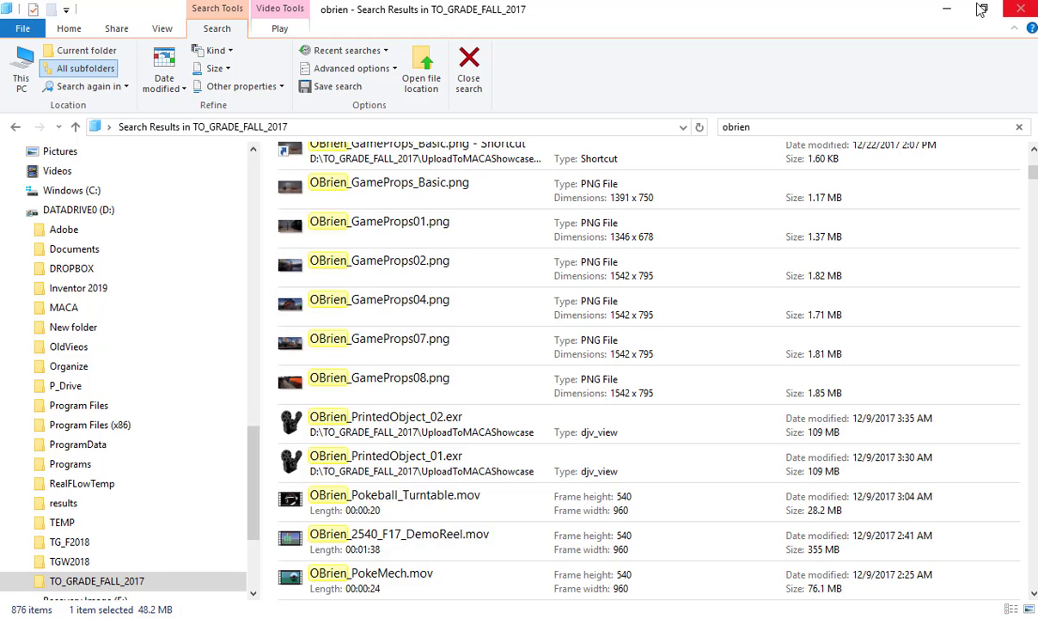
left_click(946, 9)
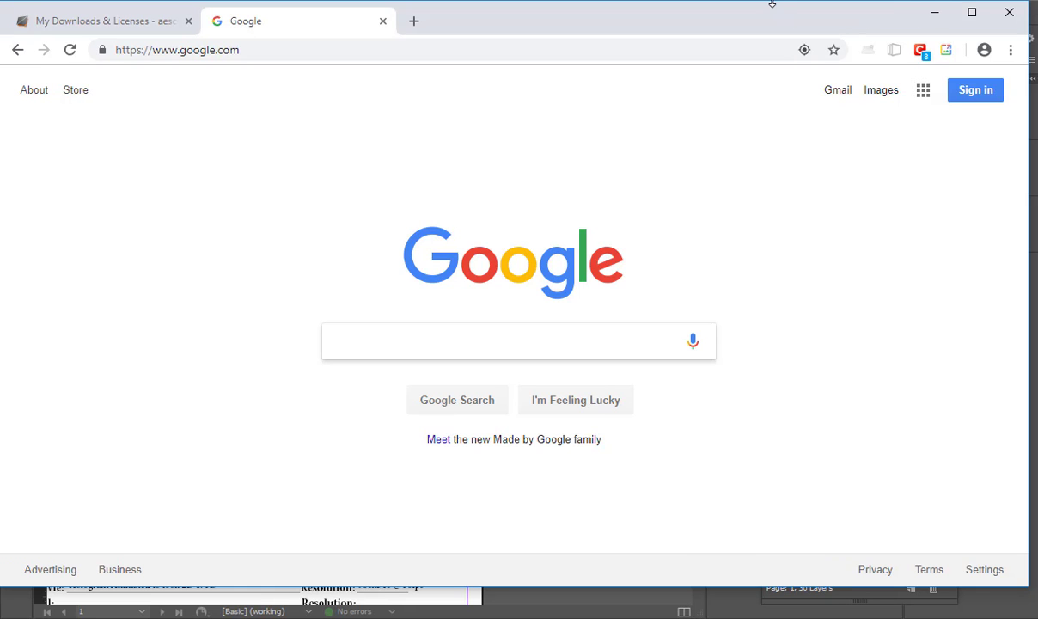
Step: Search Google for "super mario" and refine the query to "super mario bros"
type("super mario")
key("Return")
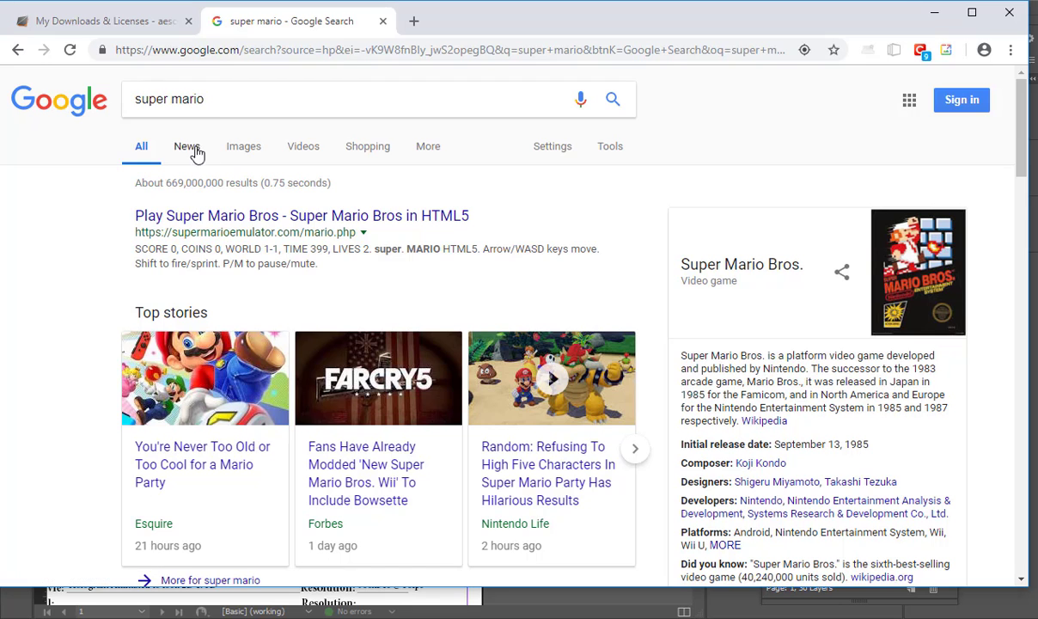
left_click(226, 98)
type("bros")
key("Return")
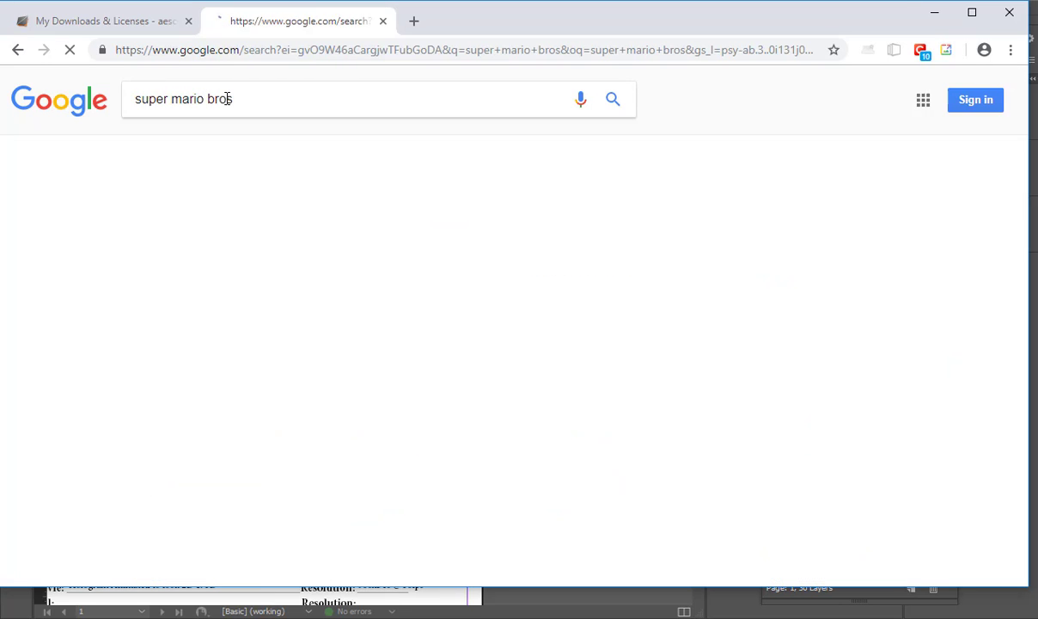
Step: View the image results, preview Nintendo's Super Mario Bros. NES picture, and close the search tab
left_click(249, 151)
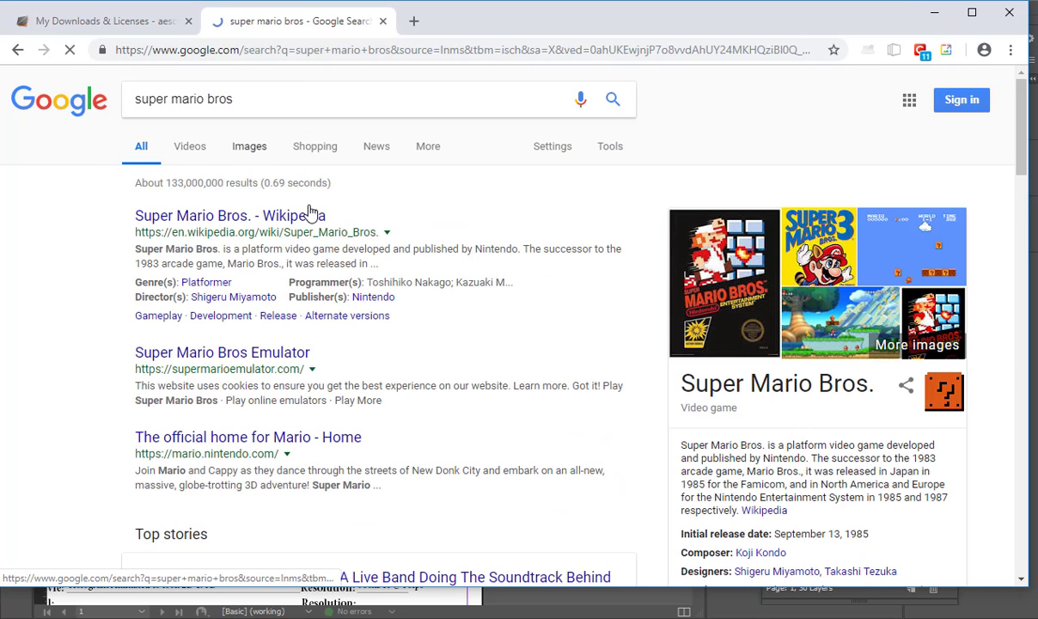
left_click(182, 303)
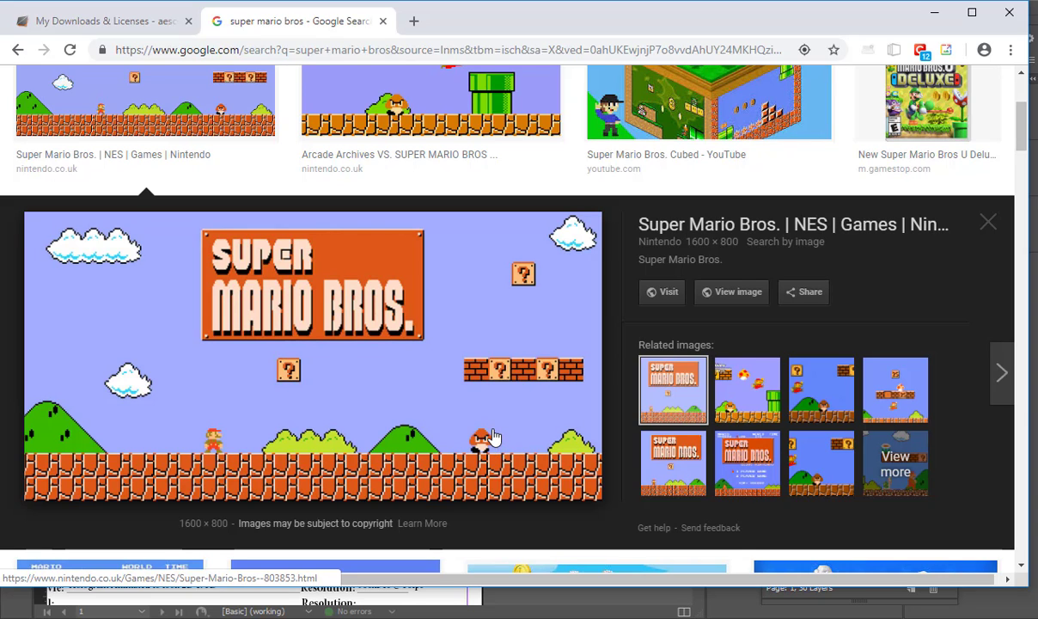
key("ctrl+w")
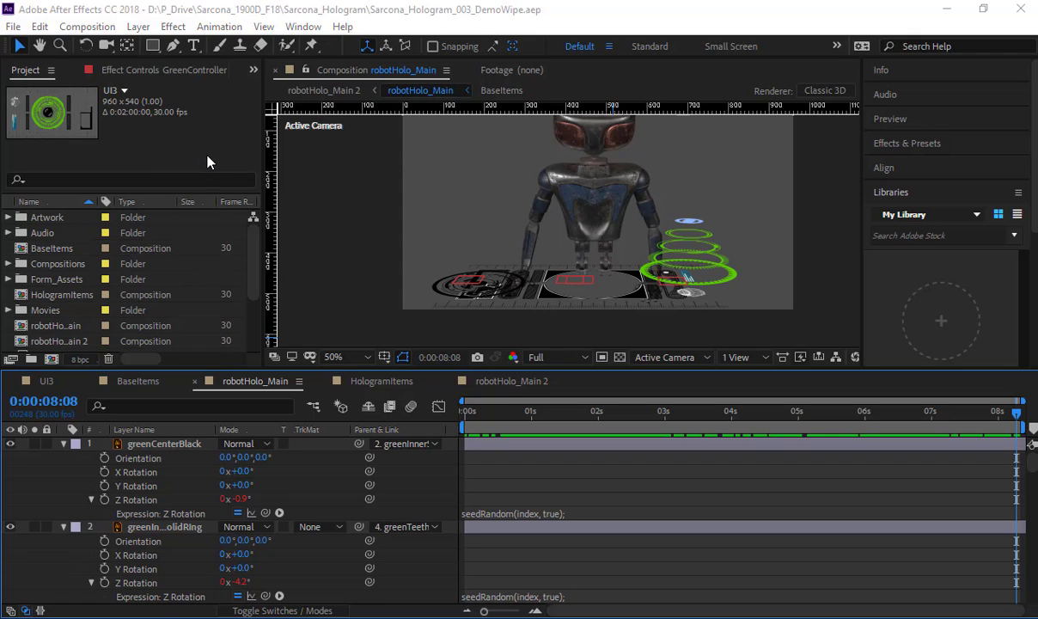
Step: In After Effects, create a 960 x 540, 30 fps composition lasting 0:00:08:10 and add a full-frame black solid
key("ctrl+n")
key("Return")
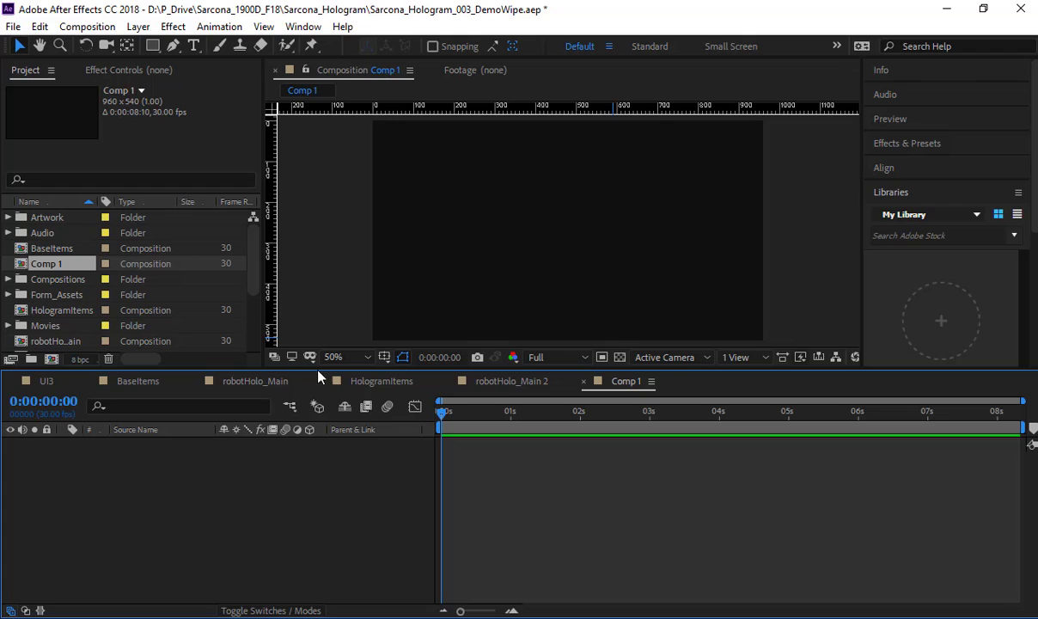
left_click(379, 618)
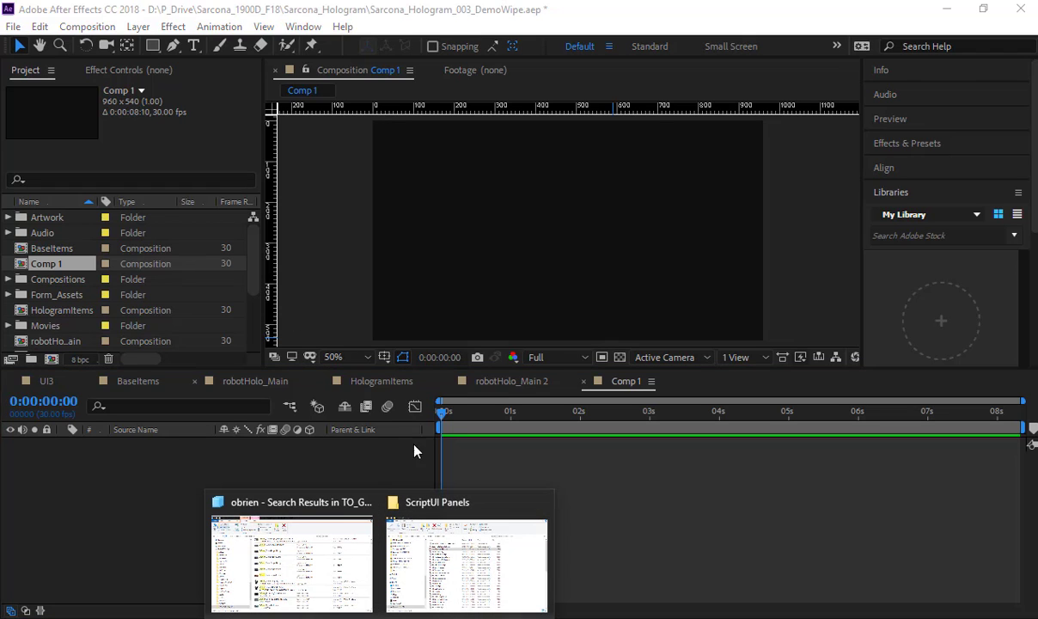
left_click(239, 445)
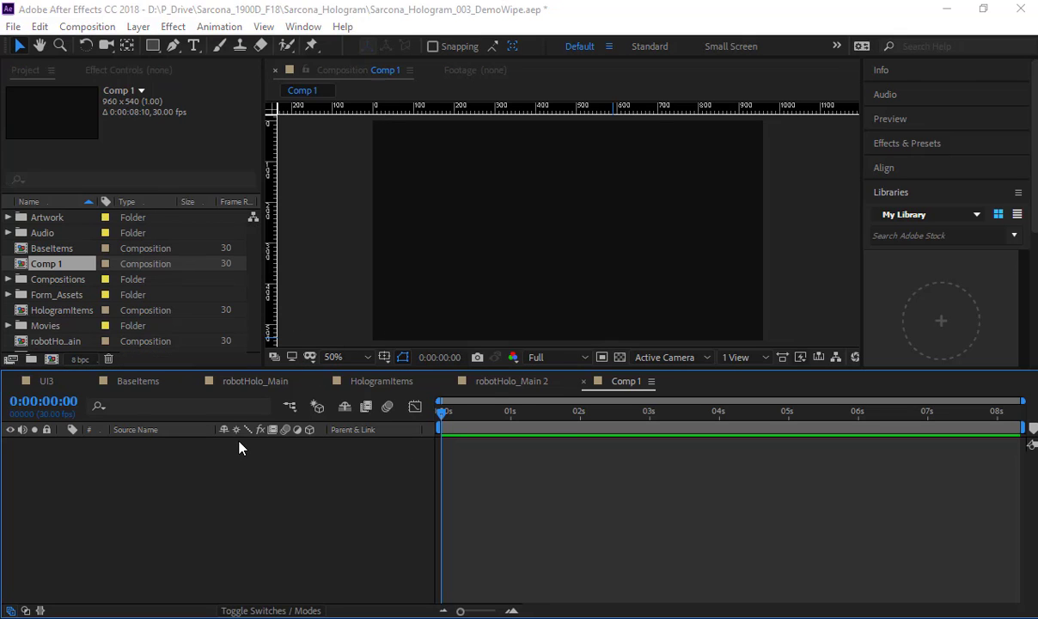
key("ctrl+y")
key("Return")
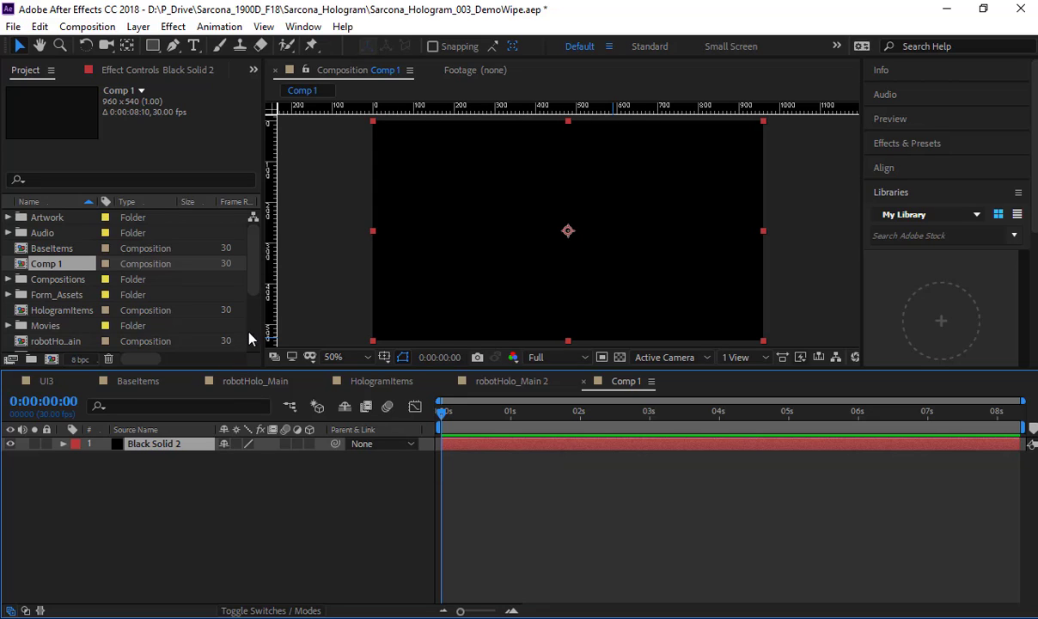
Step: Shrink the timeline area to give the project list and preview more height, and return to Comp 1
scroll(49, 293, "down", 3)
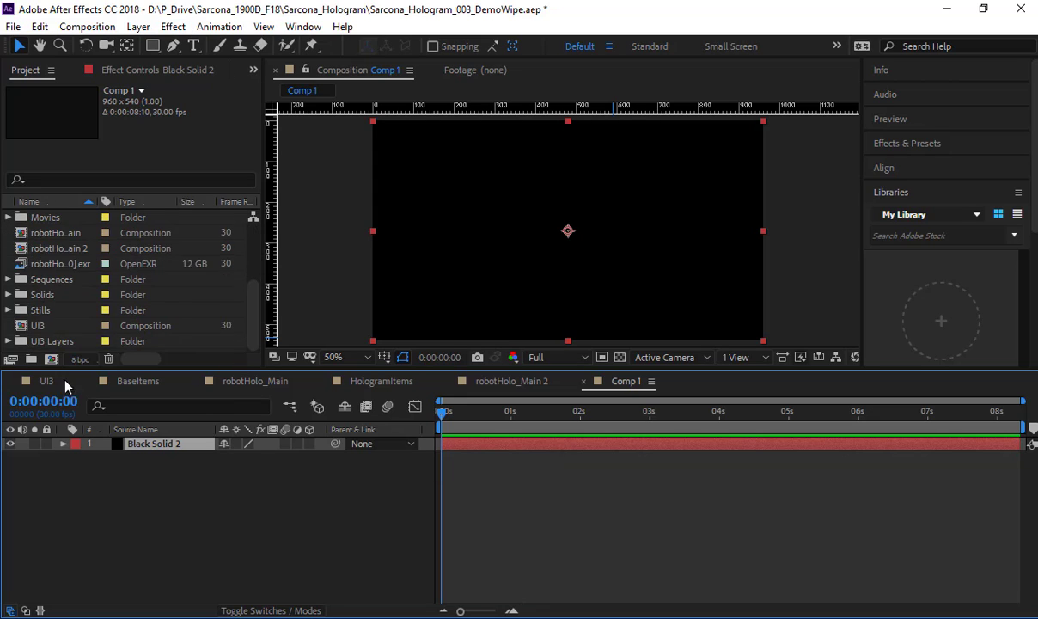
left_click(136, 380)
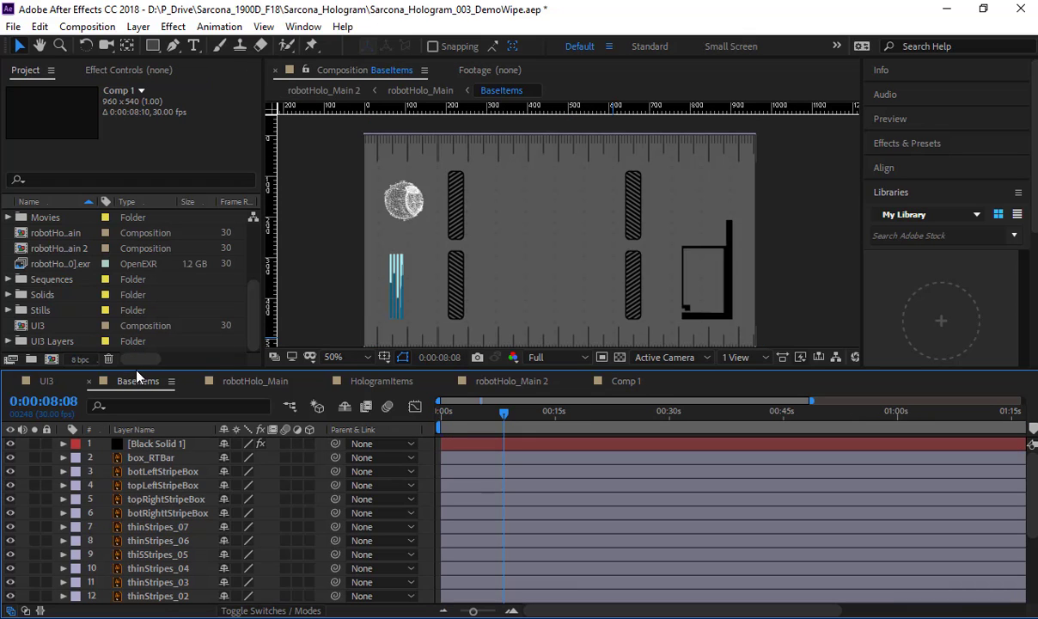
left_click_drag(138, 370, 136, 491)
left_click(617, 505)
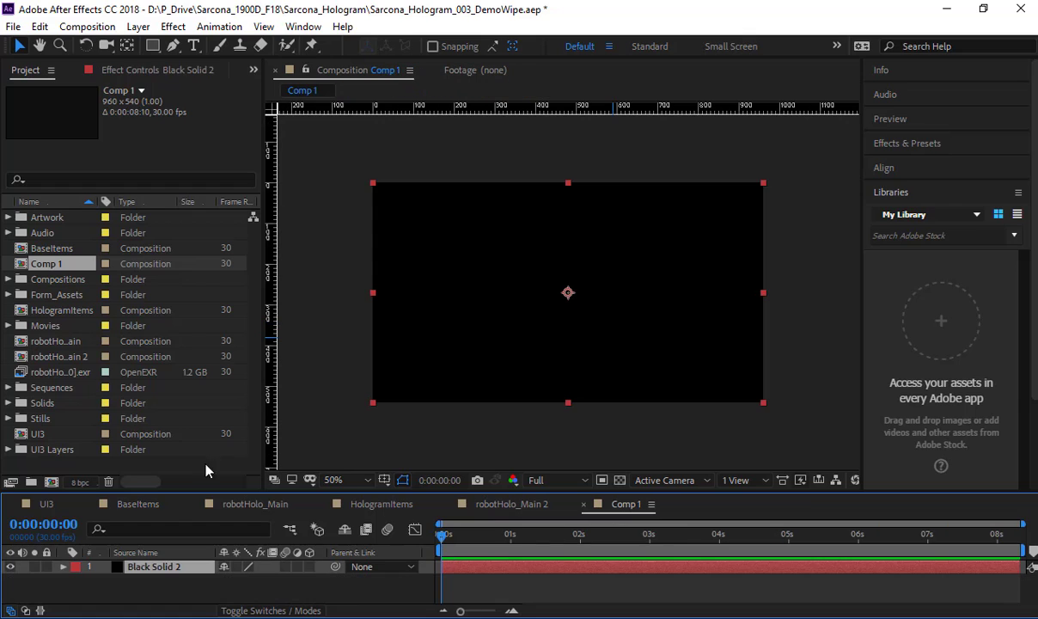
Step: Import what-are-you-doing-in-my-swamp-.wav from the Text project's Audio folder and place it beneath the black solid in Comp 1
double_click(196, 464)
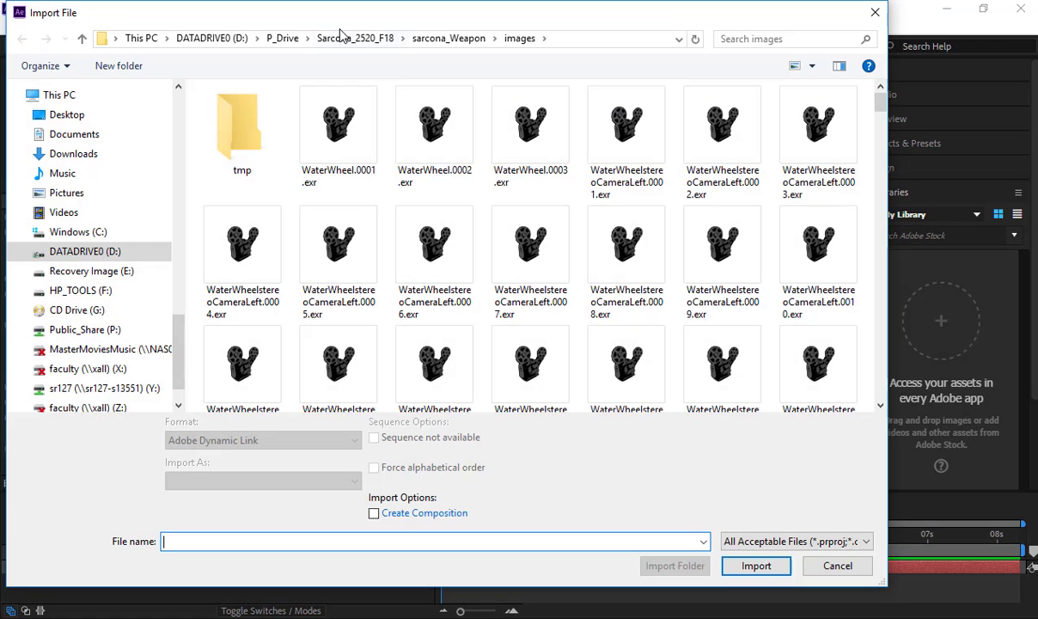
left_click(324, 38)
left_click(286, 40)
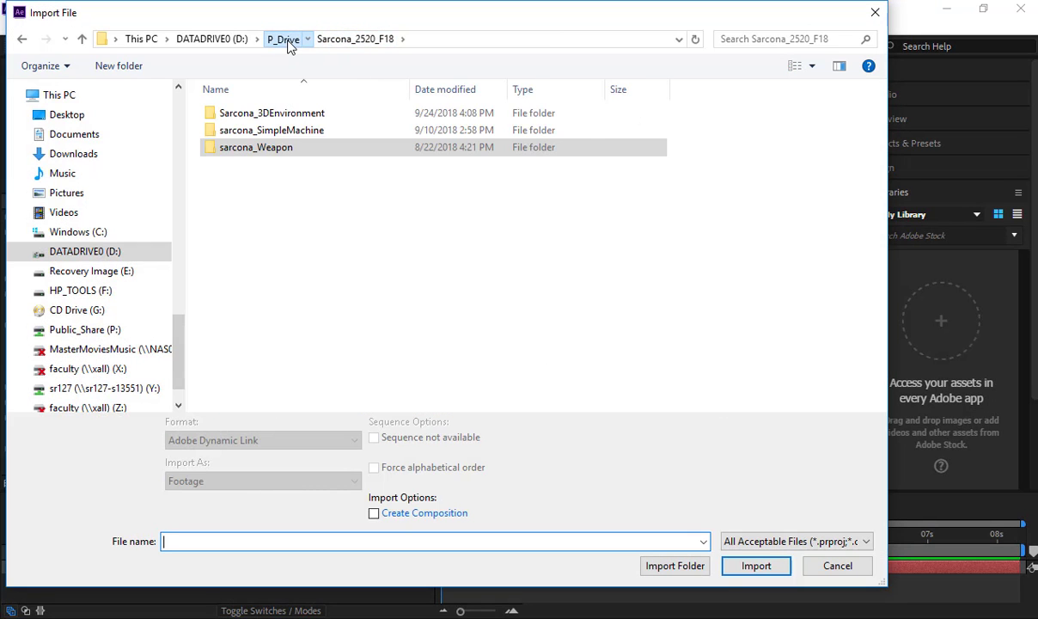
double_click(347, 131)
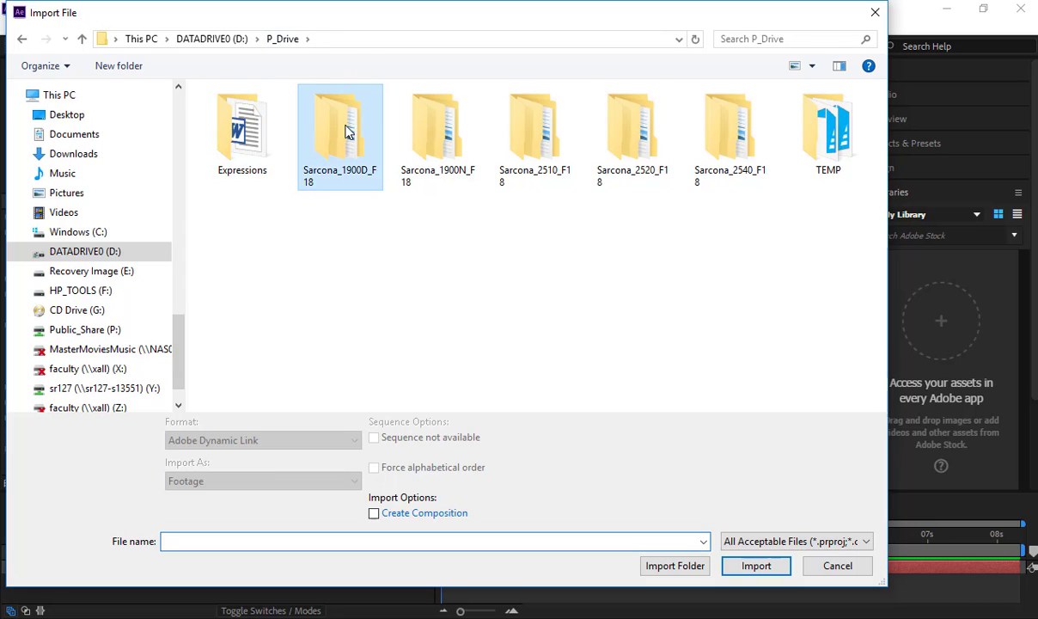
double_click(250, 181)
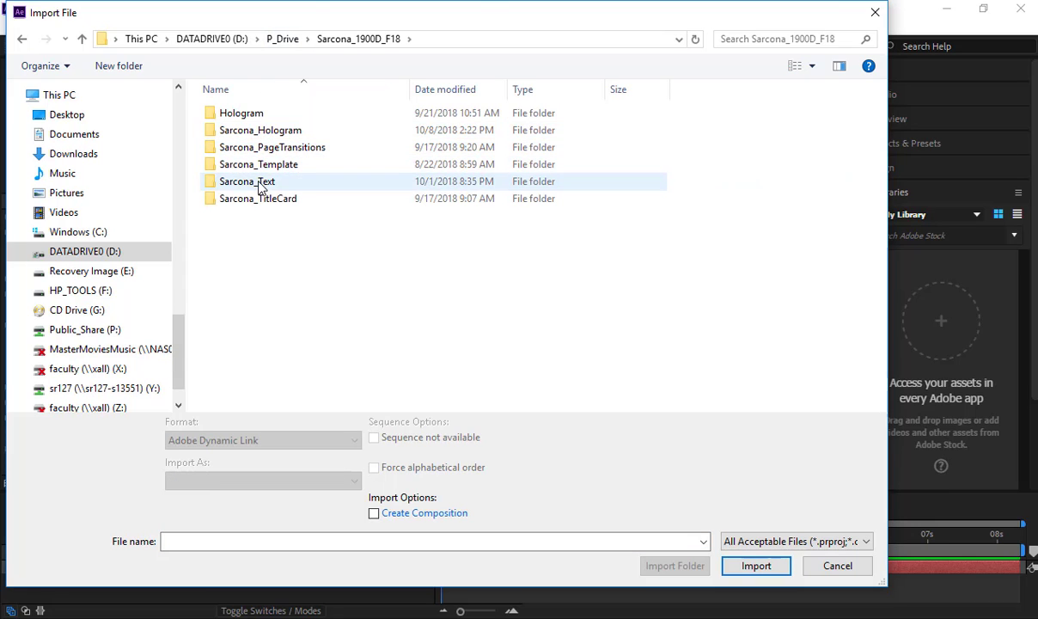
double_click(259, 155)
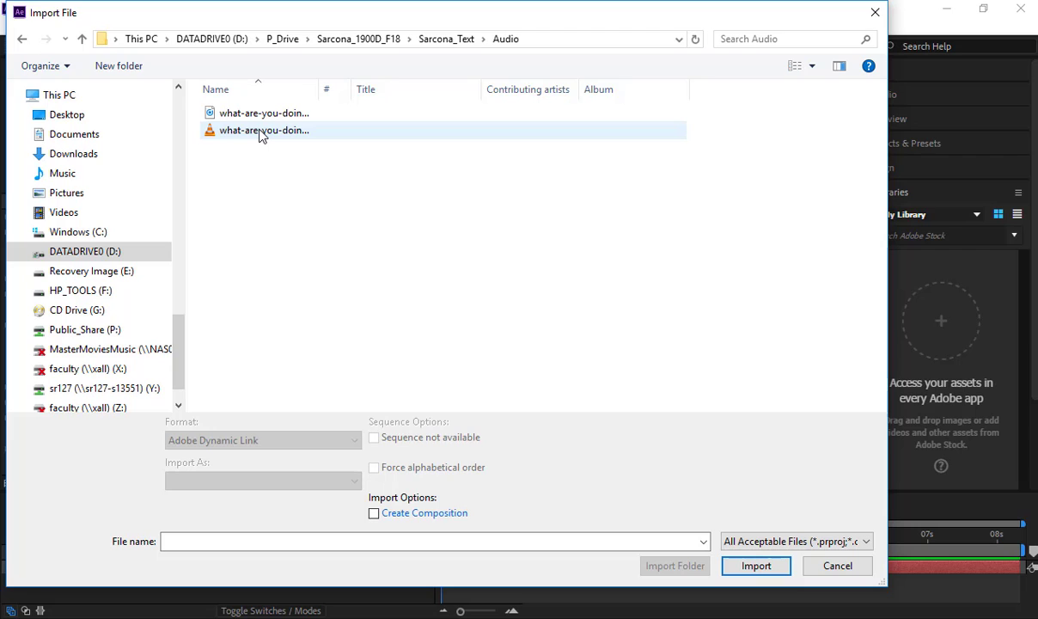
double_click(262, 131)
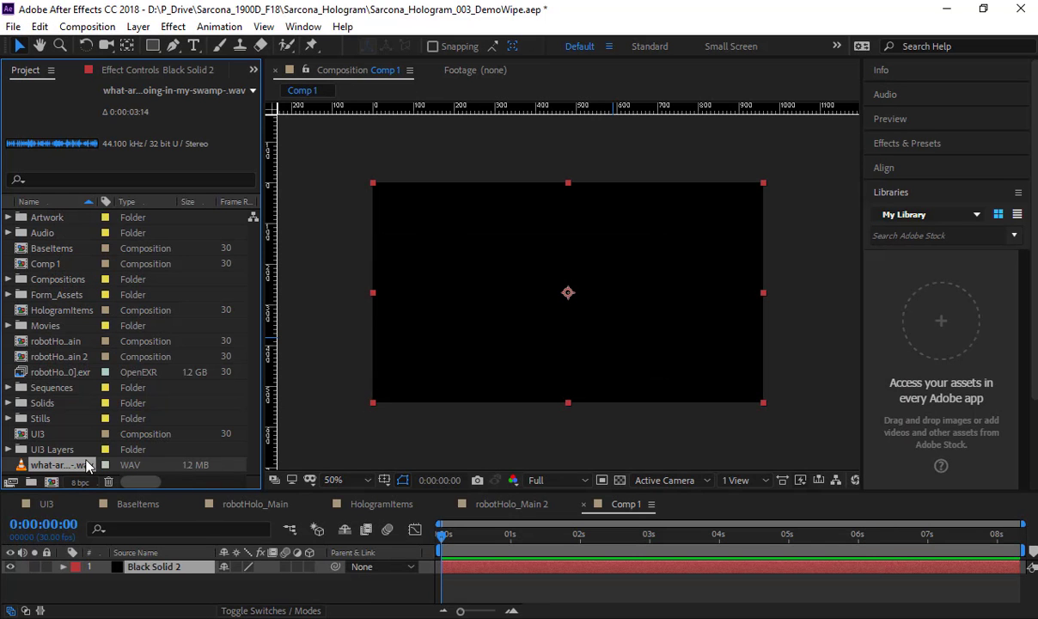
left_click_drag(86, 465, 112, 579)
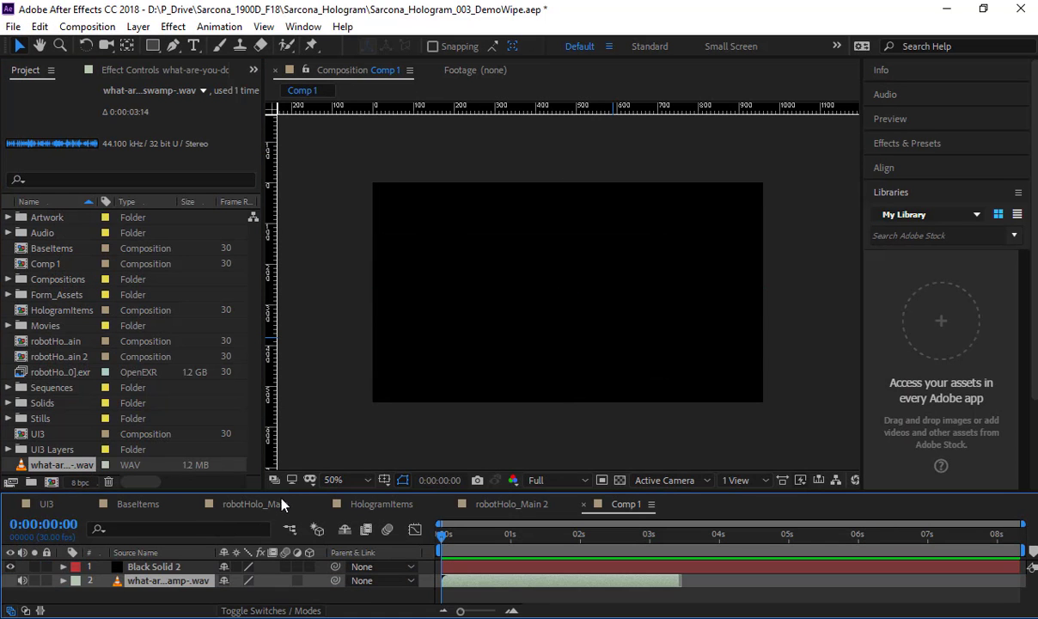
Step: Enlarge the timeline area and apply the Audio Waveform effect to the black solid
left_click_drag(266, 494, 247, 361)
left_click(155, 427)
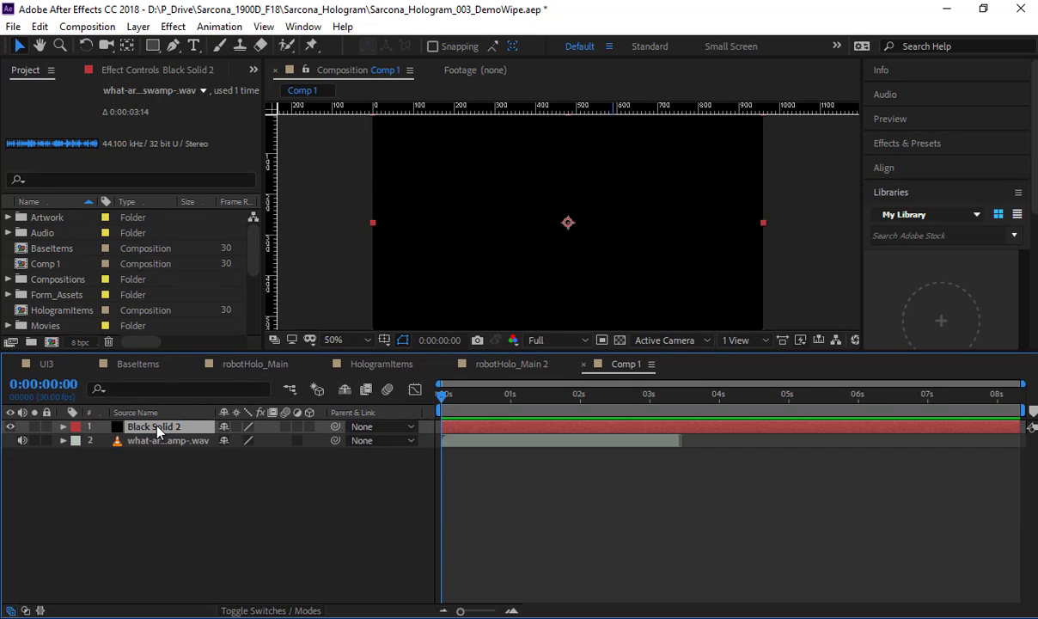
left_click(156, 440)
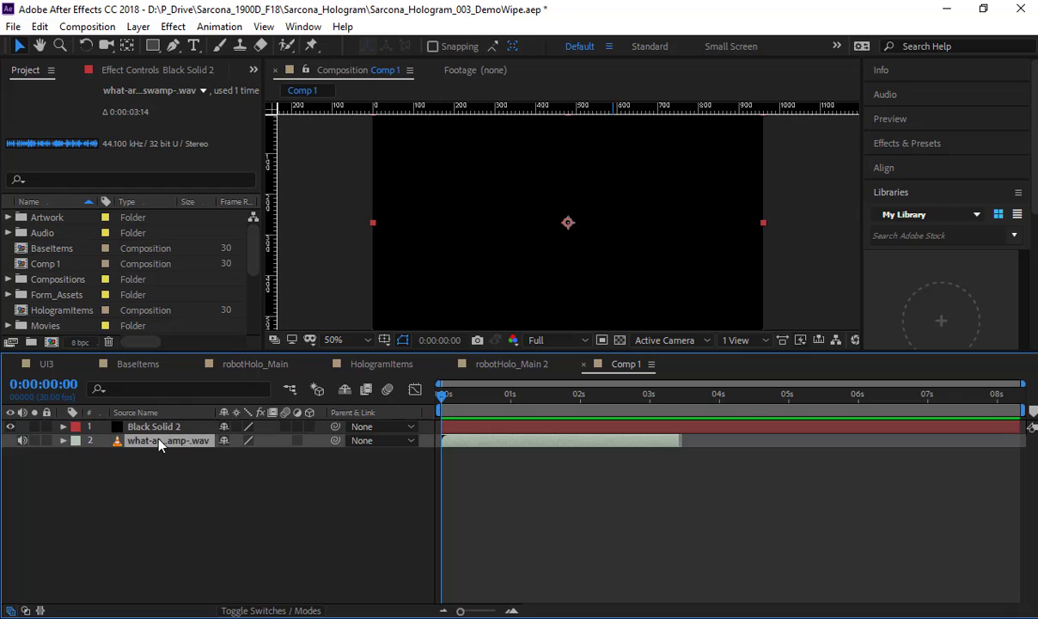
left_click(159, 426)
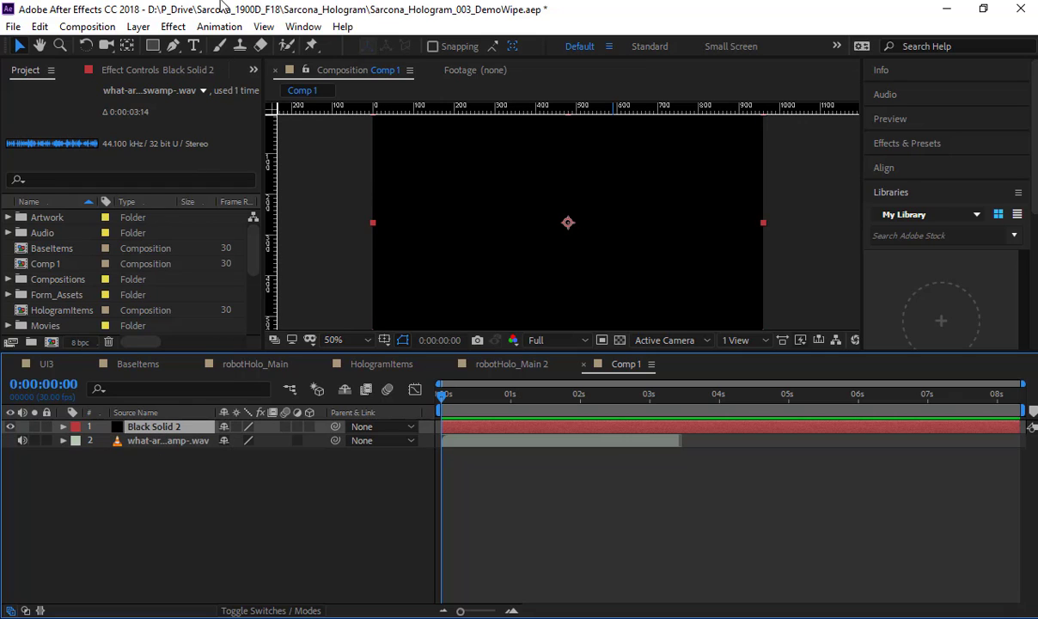
left_click(176, 28)
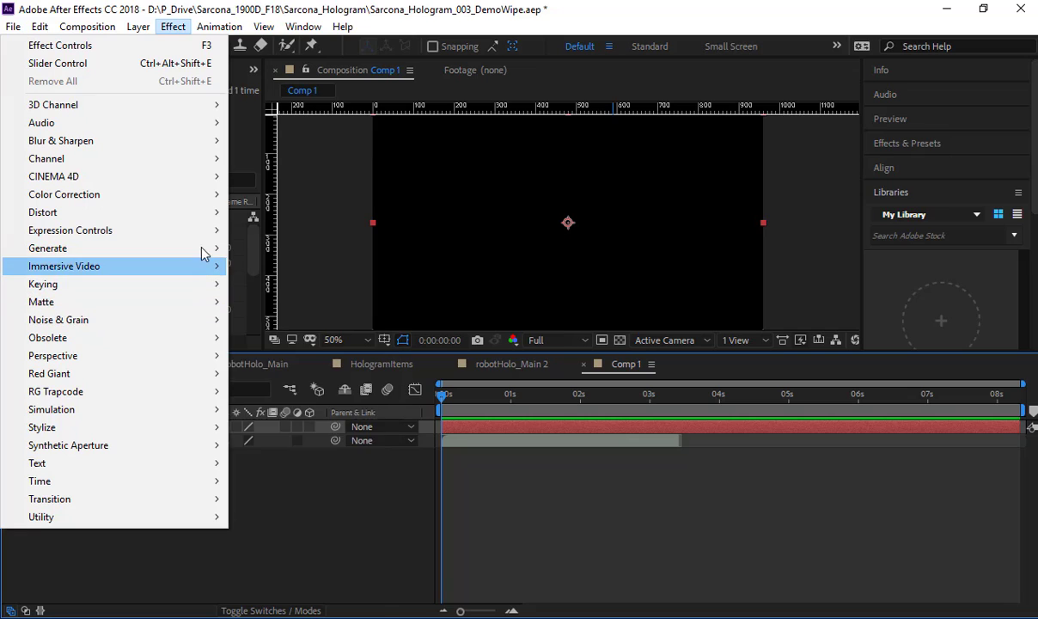
mouse_move(200, 247)
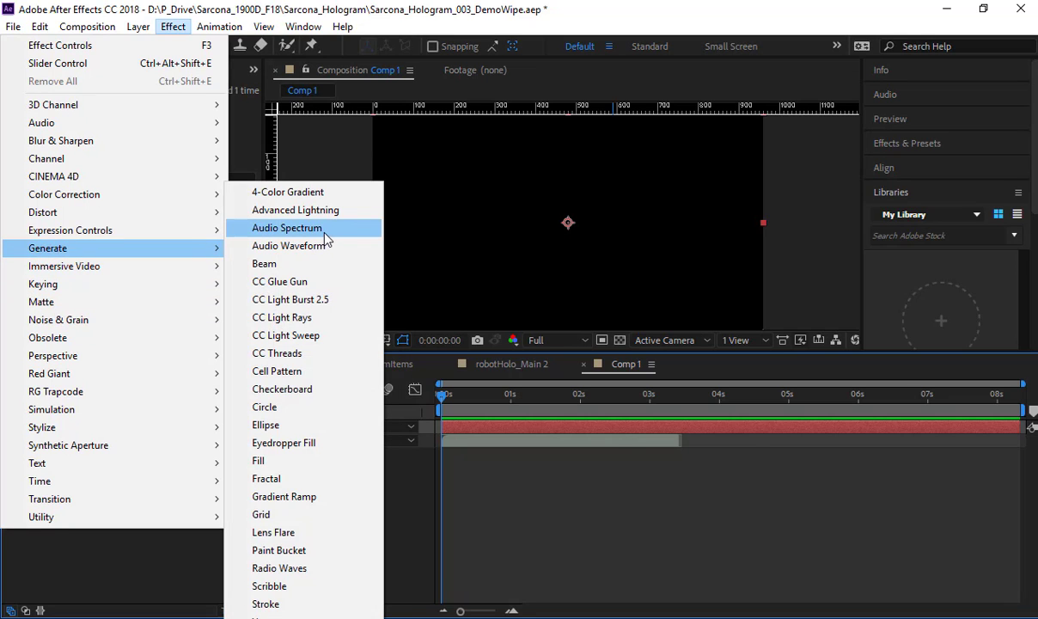
left_click(326, 247)
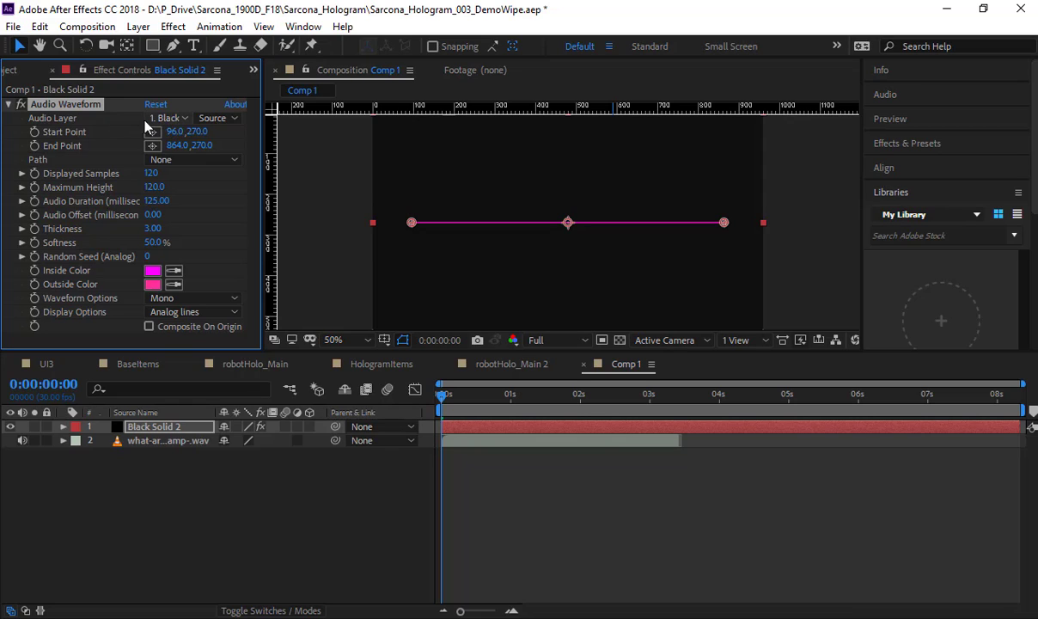
Step: Use the swamp WAV as the waveform's audio layer, preview the animation, and move the current time to 0:00:01:22
left_click(173, 117)
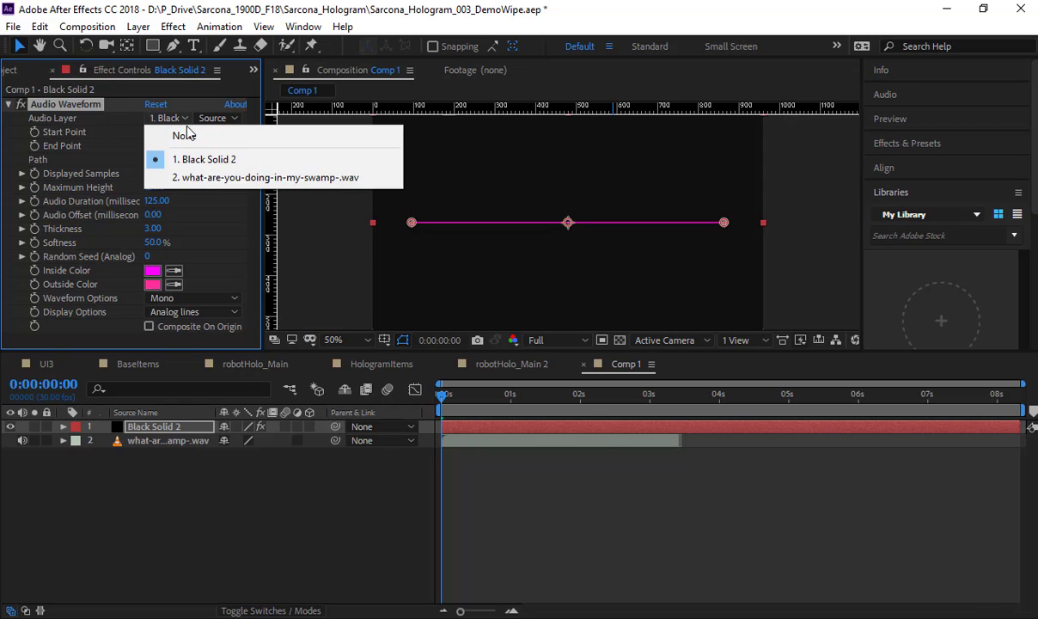
left_click(203, 178)
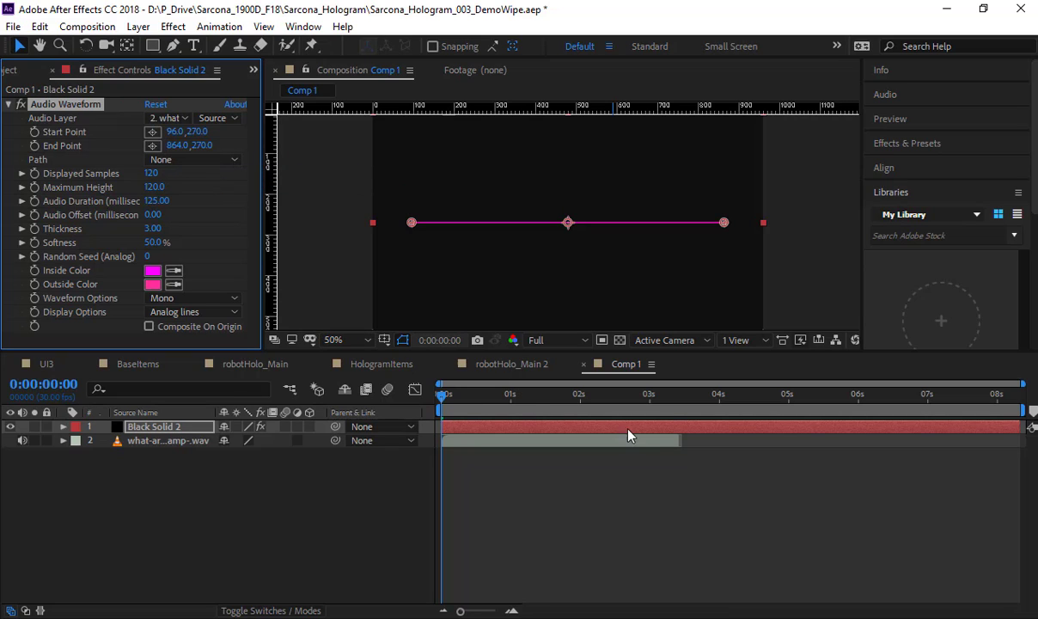
key("space")
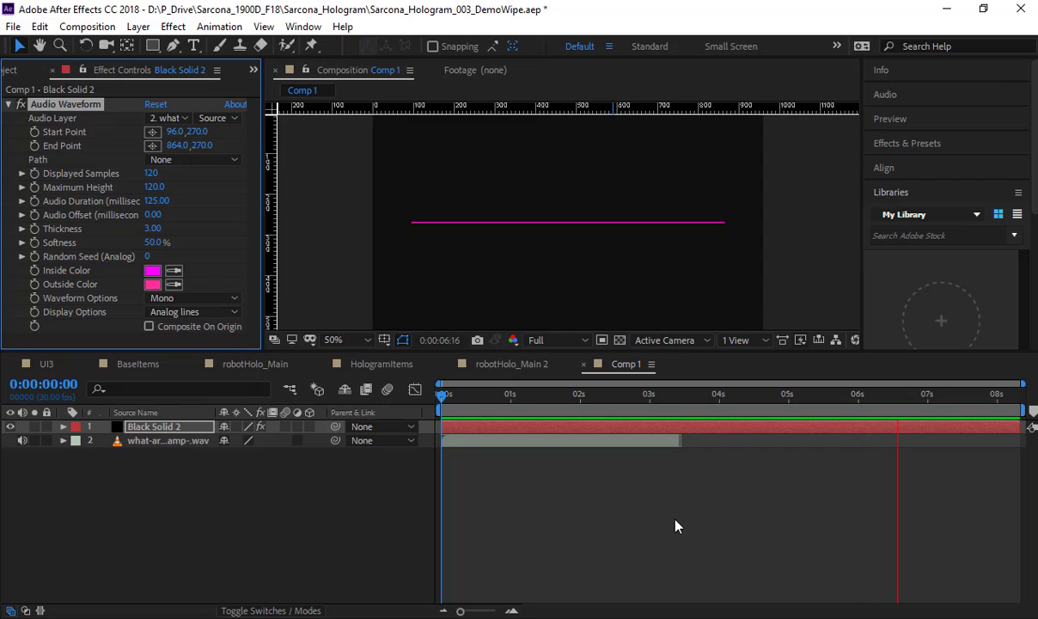
key("space")
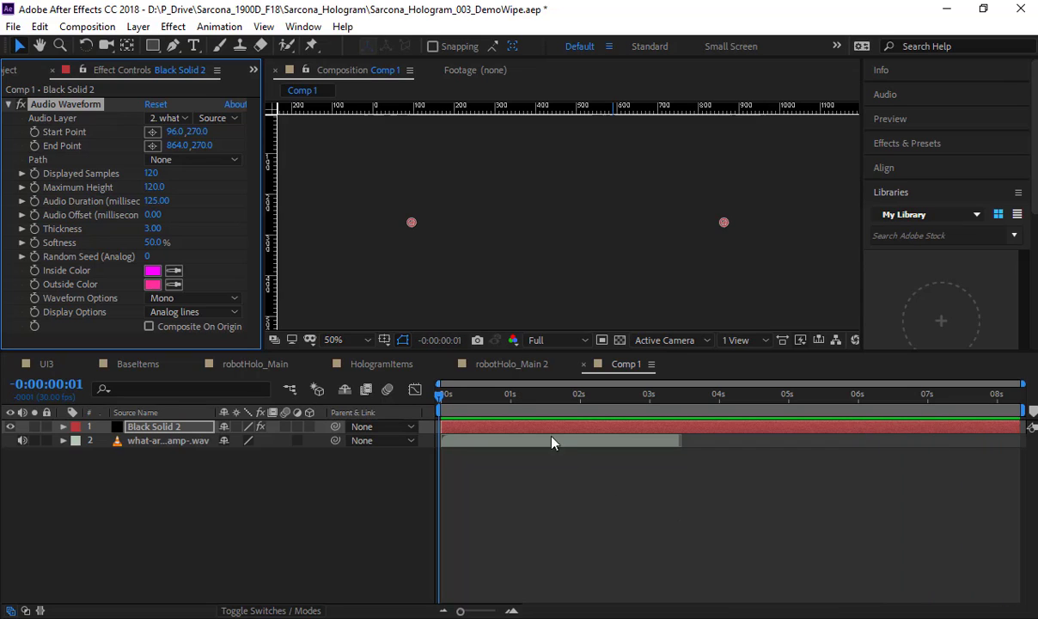
left_click_drag(443, 397, 562, 416)
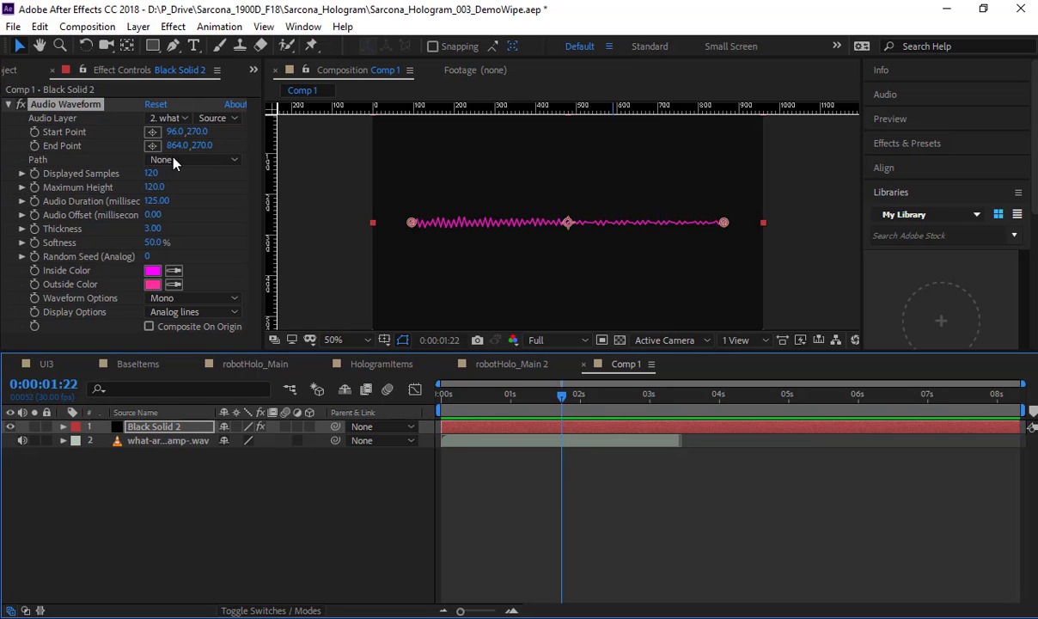
Step: Experiment with the waveform's Displayed Samples, settle on 65, and preview the result
left_click_drag(151, 173, 444, 228)
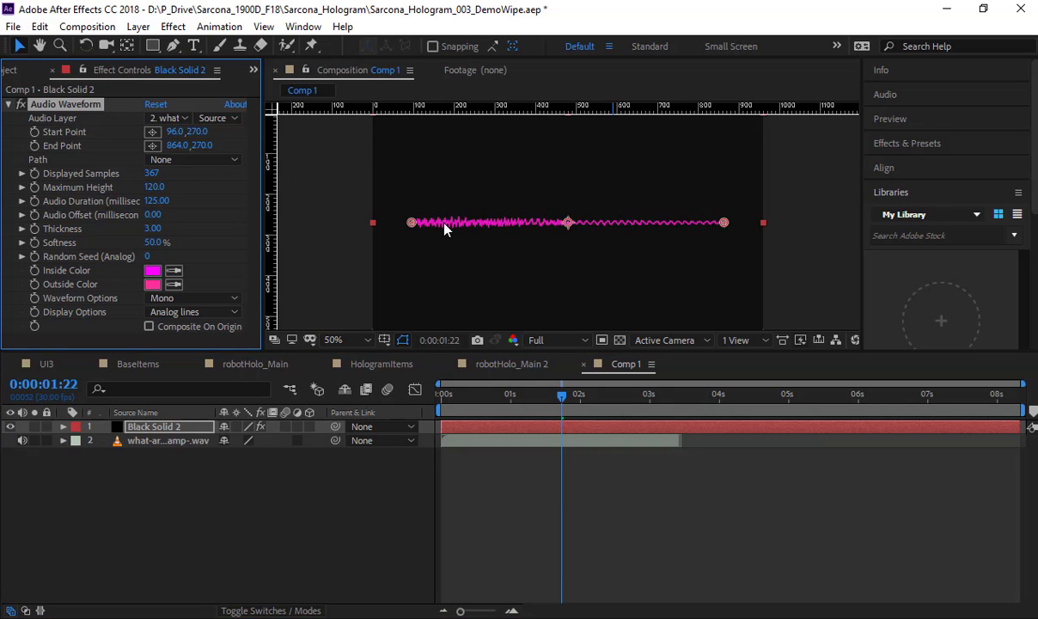
left_click_drag(151, 174, 69, 173)
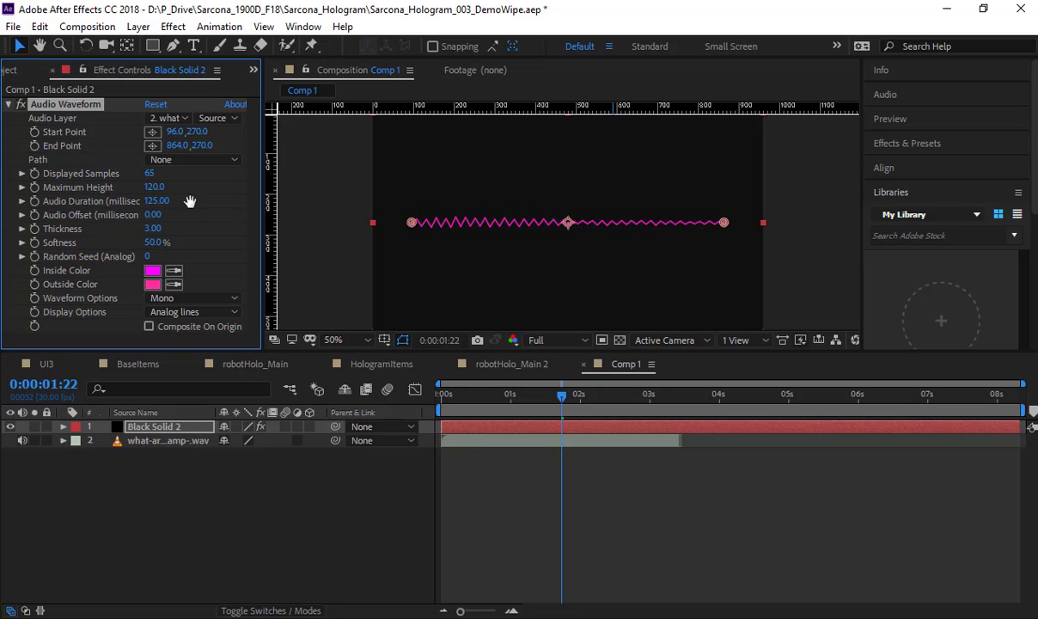
key("space")
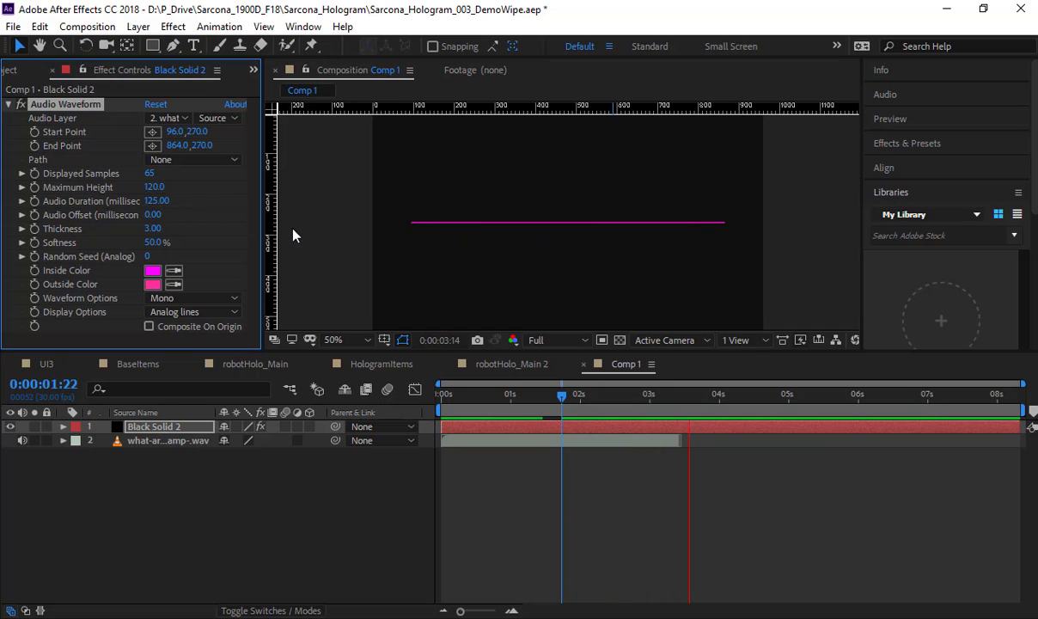
key("space")
Step: End the work area at 0:00:03:07 and move the current time to 0:00:01:12
left_click_drag(623, 392, 666, 394)
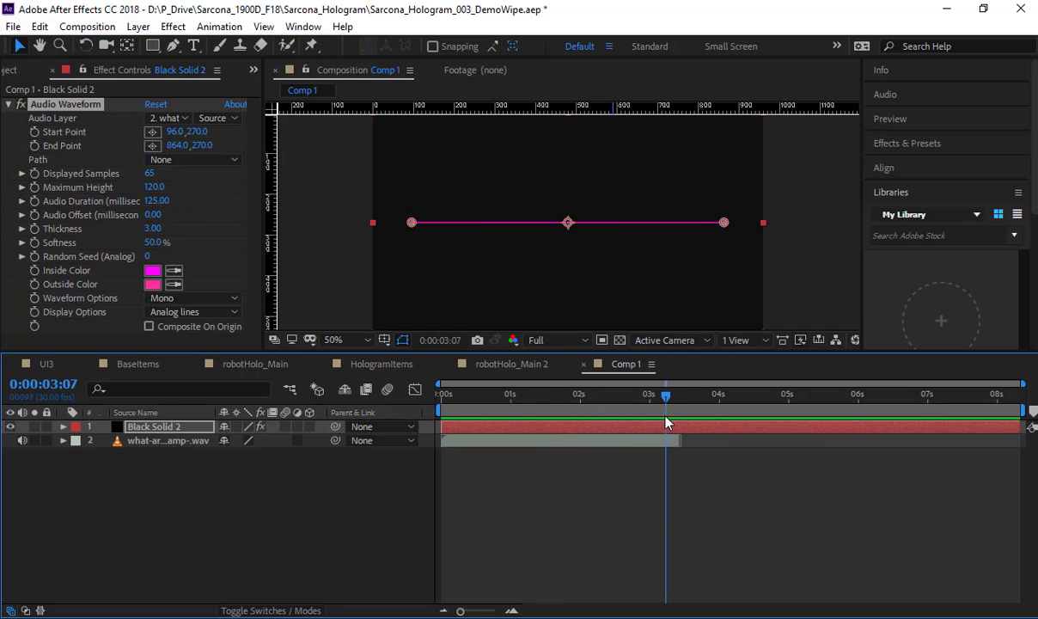
key("n")
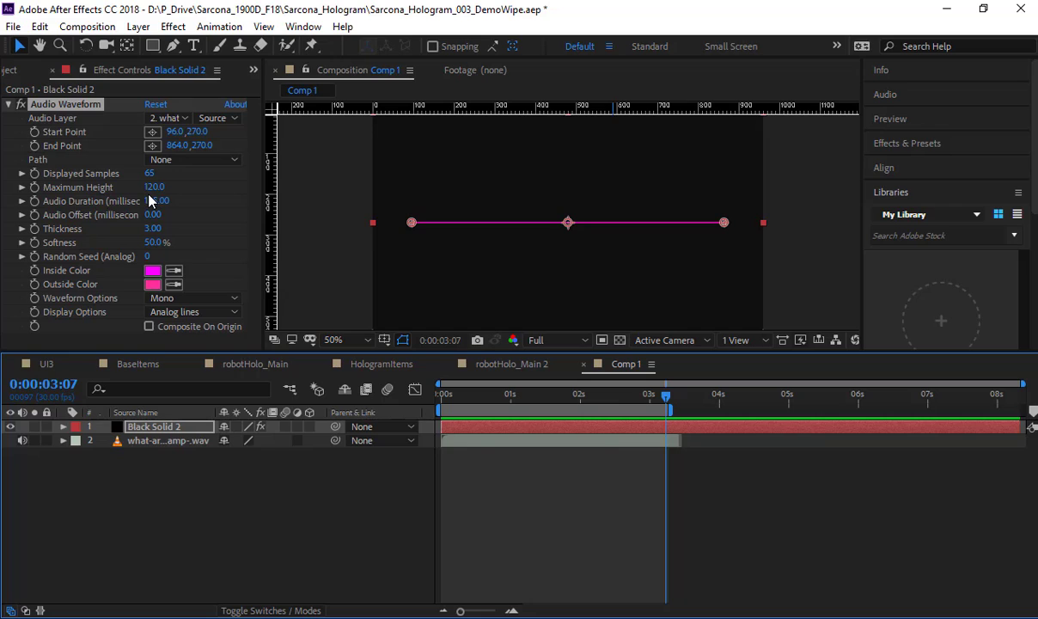
left_click_drag(537, 400, 540, 403)
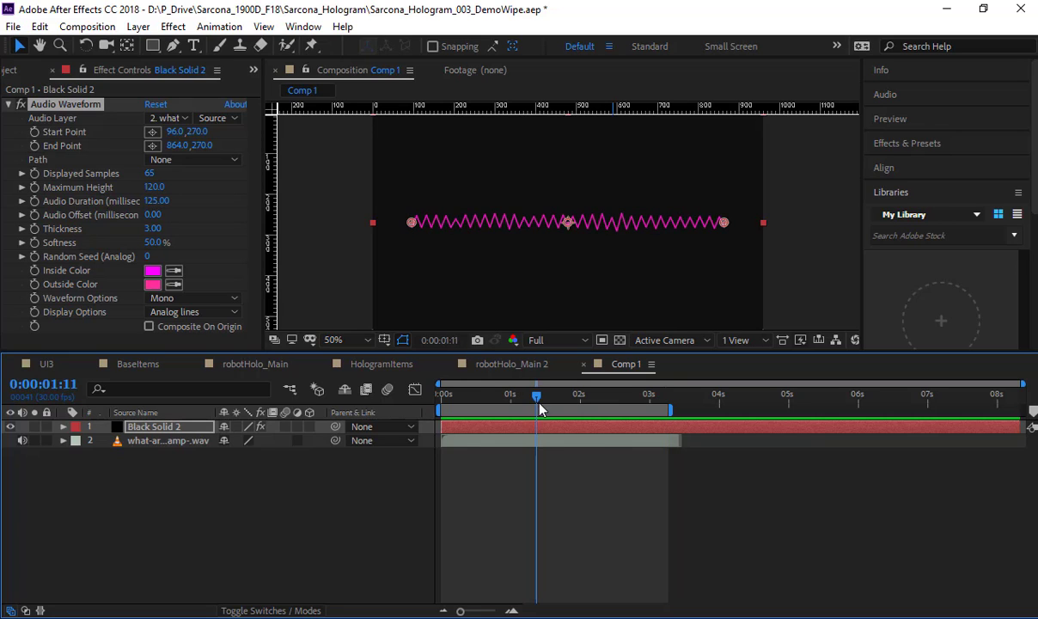
Step: Set the waveform's Maximum Height to 145, Thickness to 2.80 and Softness to 1%
left_click_drag(169, 187, 184, 213)
key("ctrl+z")
key("ctrl+z")
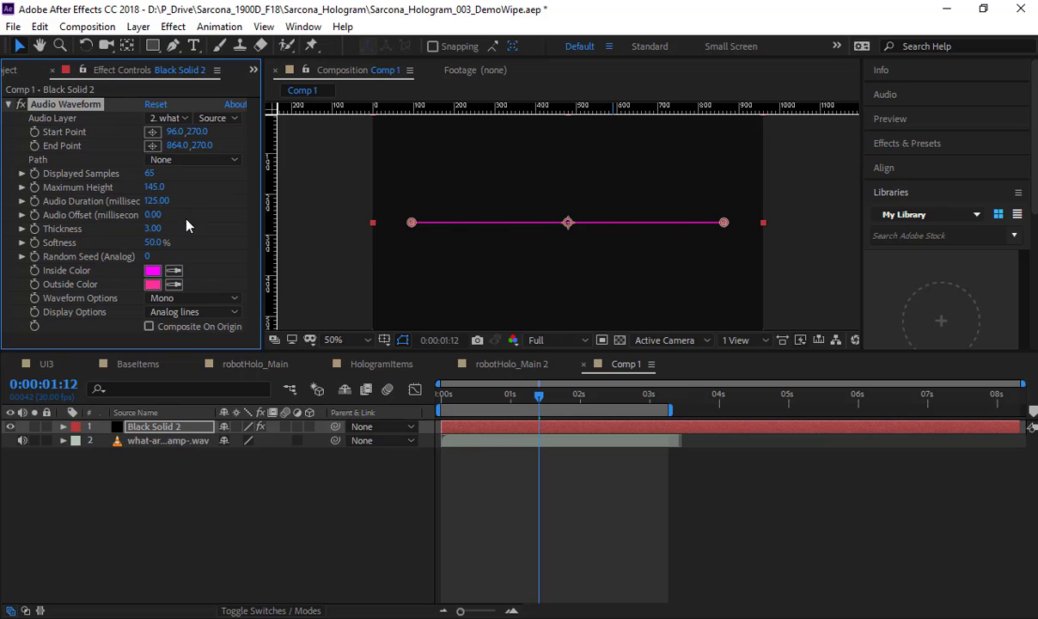
mouse_move(152, 228)
left_mouse_down()
mouse_move(176, 227)
mouse_move(157, 228)
left_mouse_up()
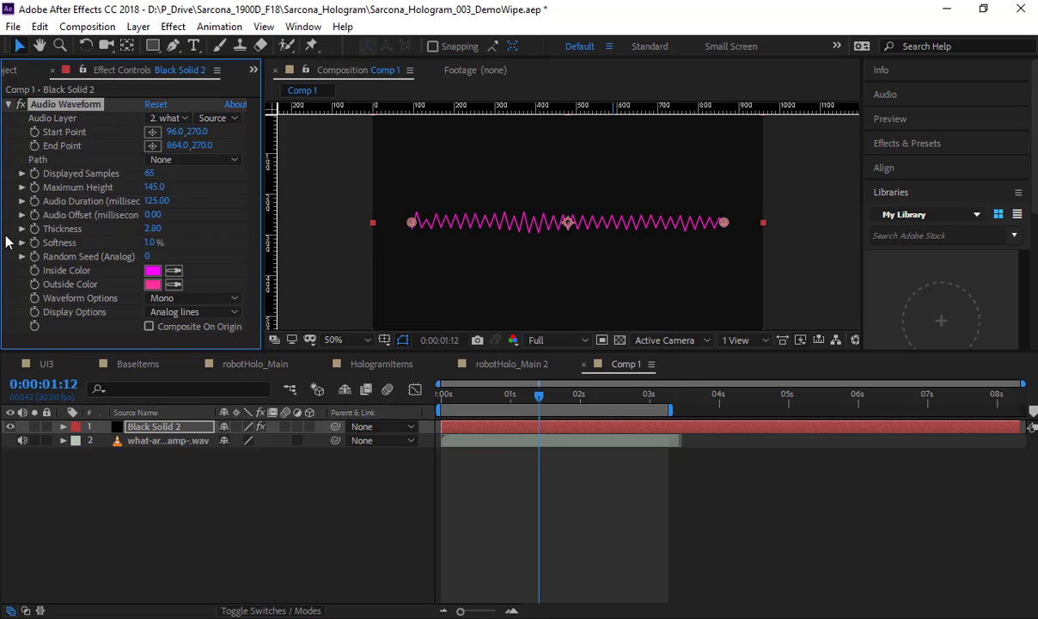
Step: Set the waveform's Inside Color to near-black 060506 and its Outside Color to pale blue CCD0FF
left_click(154, 272)
mouse_move(162, 176)
left_mouse_down()
mouse_move(151, 213)
mouse_move(43, 243)
left_mouse_up()
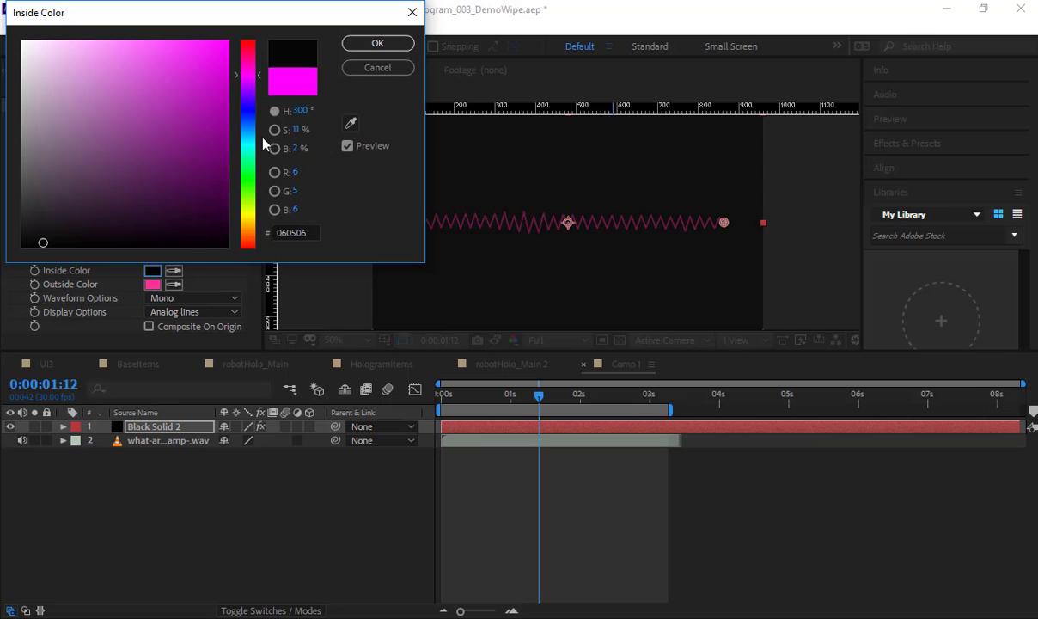
key("Return")
left_click(152, 287)
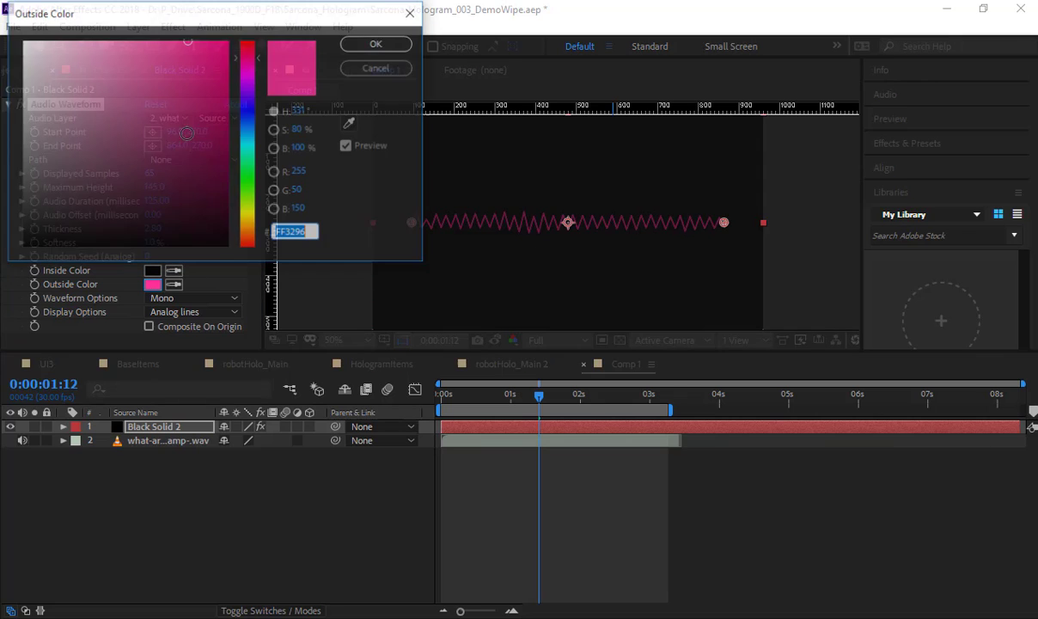
left_click(247, 113)
left_click_drag(182, 45, 66, 43)
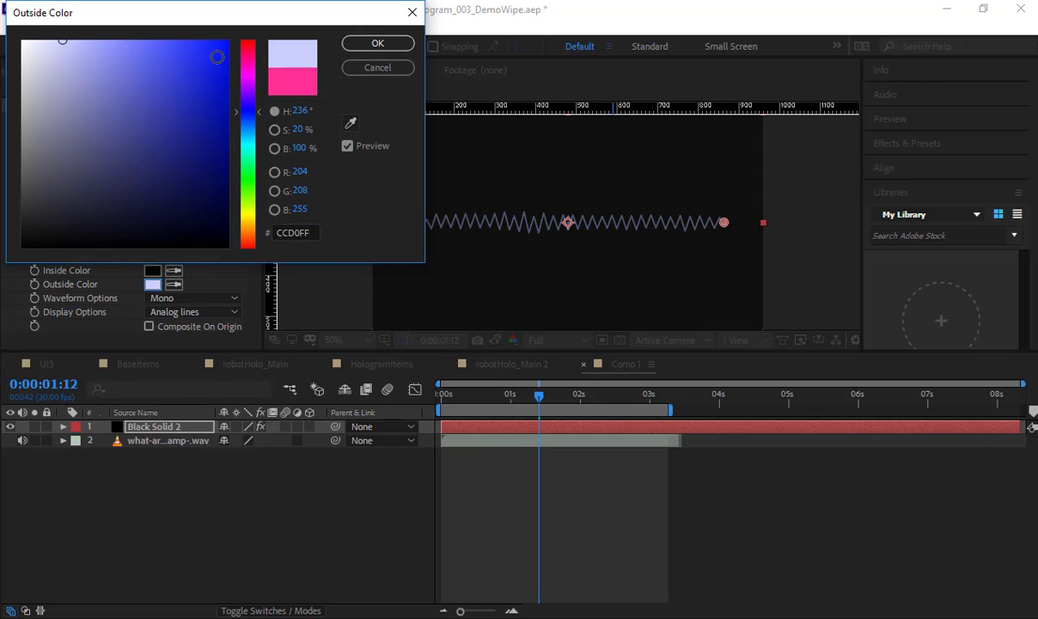
key("Return")
Step: Try the Left channel for the waveform option and return it to Mono
left_click(190, 300)
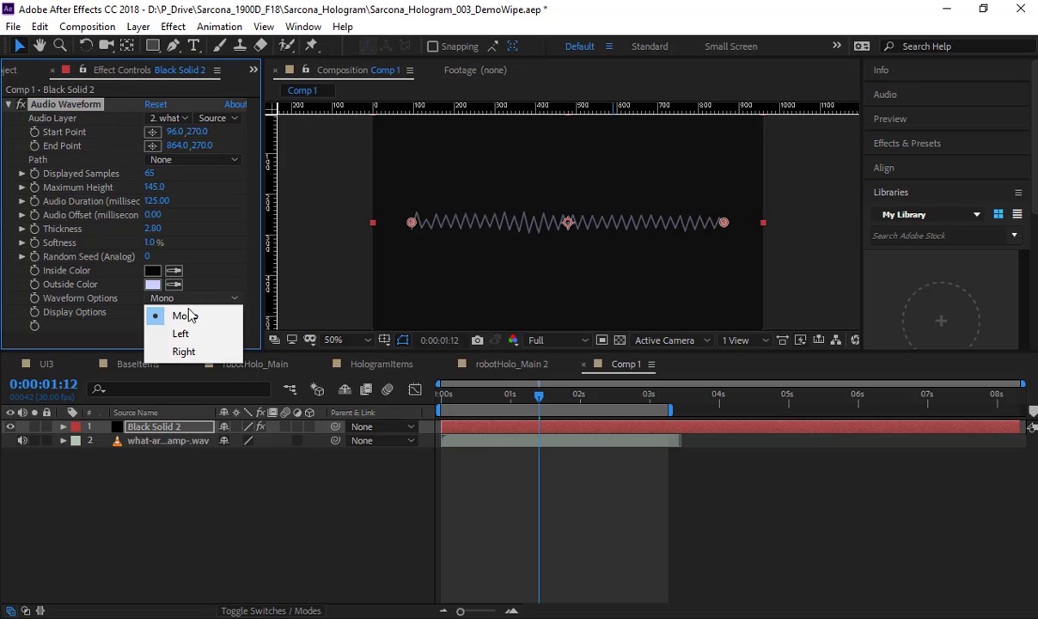
left_click(185, 331)
left_click(186, 300)
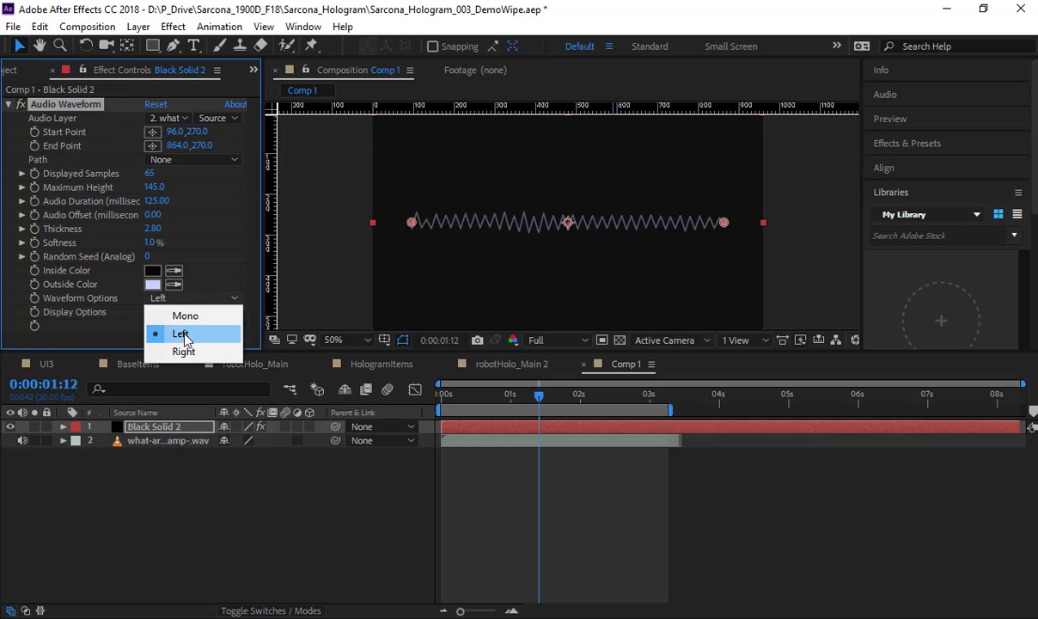
left_click(187, 318)
Step: Change the waveform's display option to Digital and preview the bars at 100% magnification
left_click(190, 312)
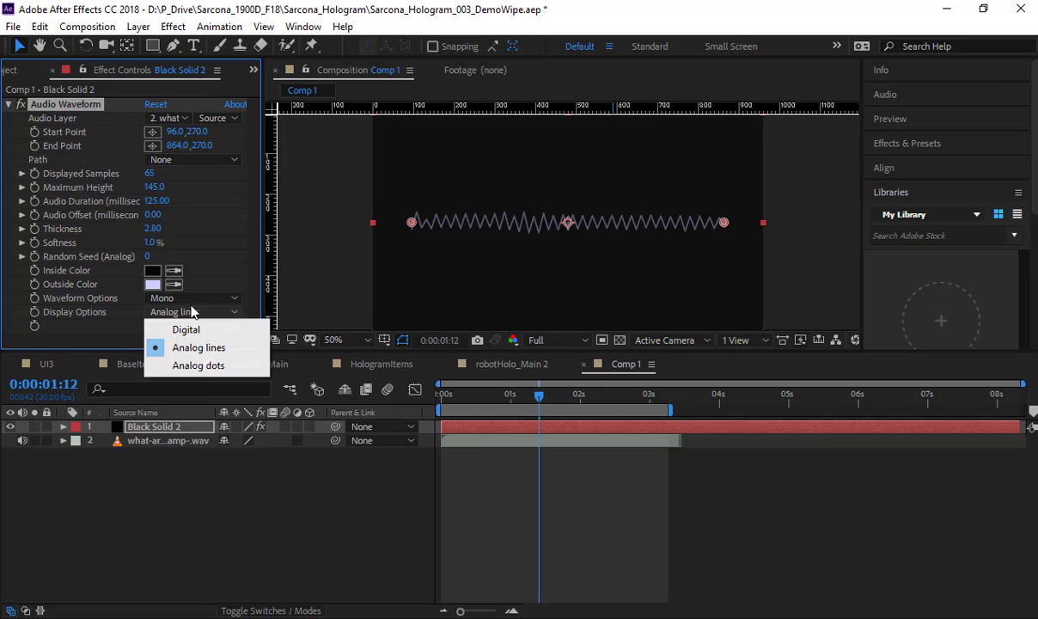
left_click(193, 331)
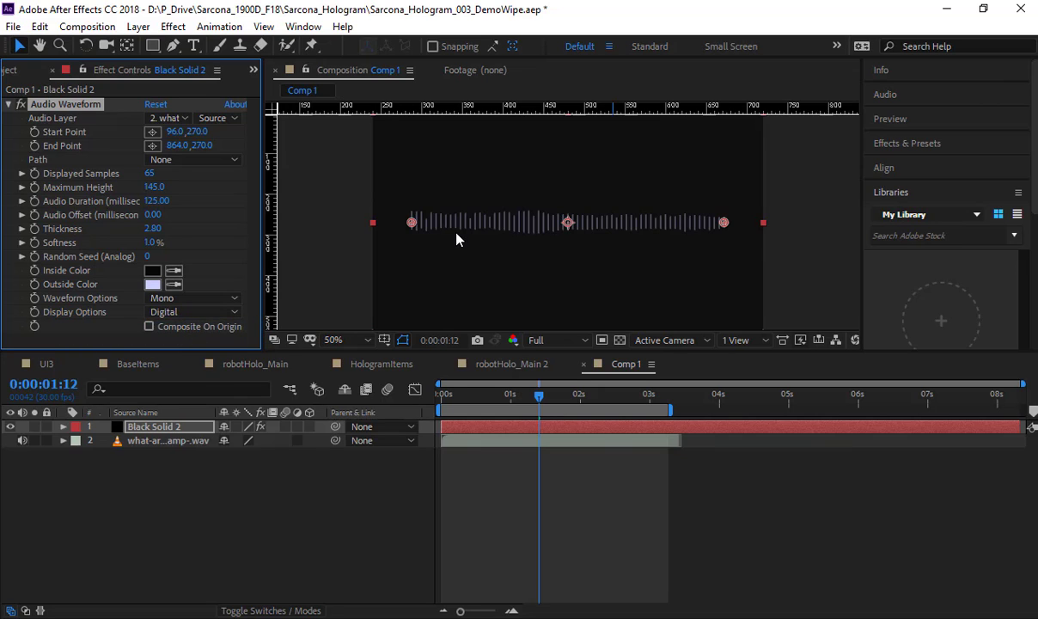
key("period")
left_click_drag(451, 243, 594, 213)
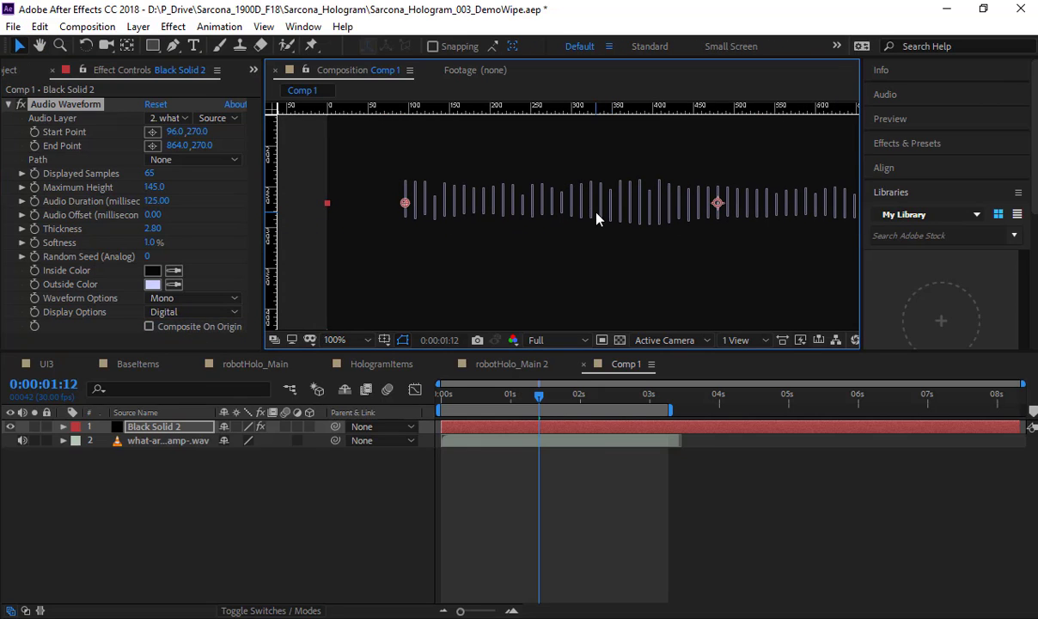
key("space")
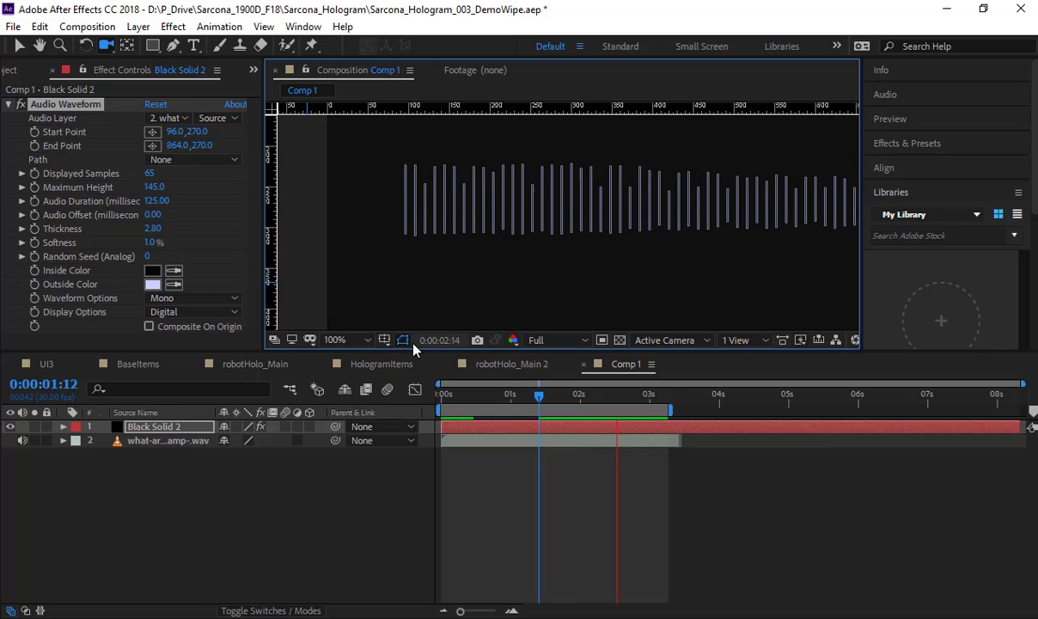
Step: Set the what-are-you-doing-in-my-swamp WAV footage to loop 10 times through its footage interpretation settings
key("space")
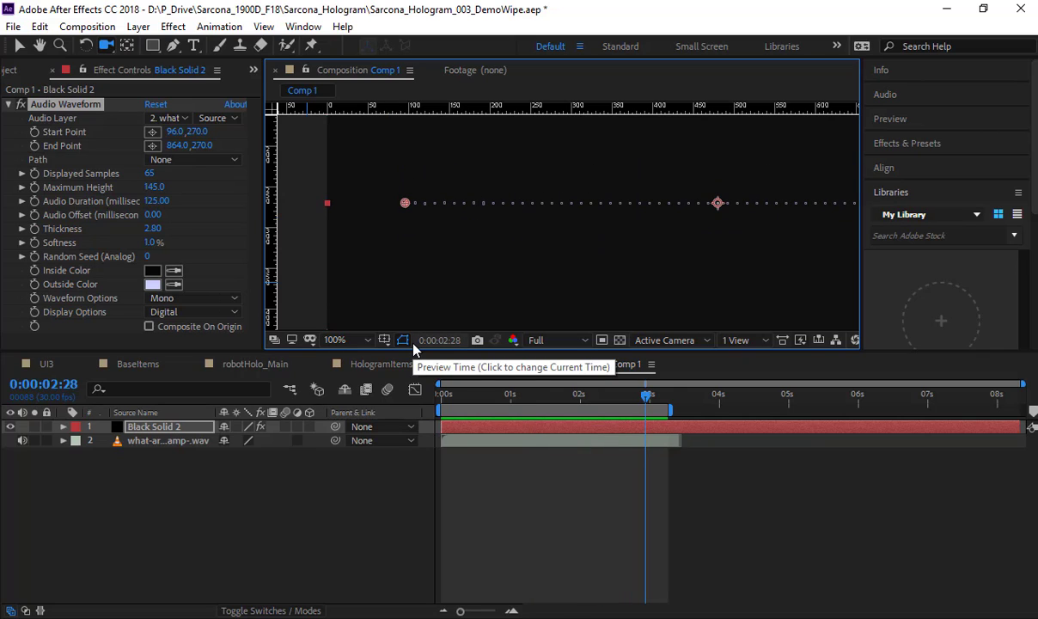
left_click(9, 70)
scroll(47, 326, "down", 5)
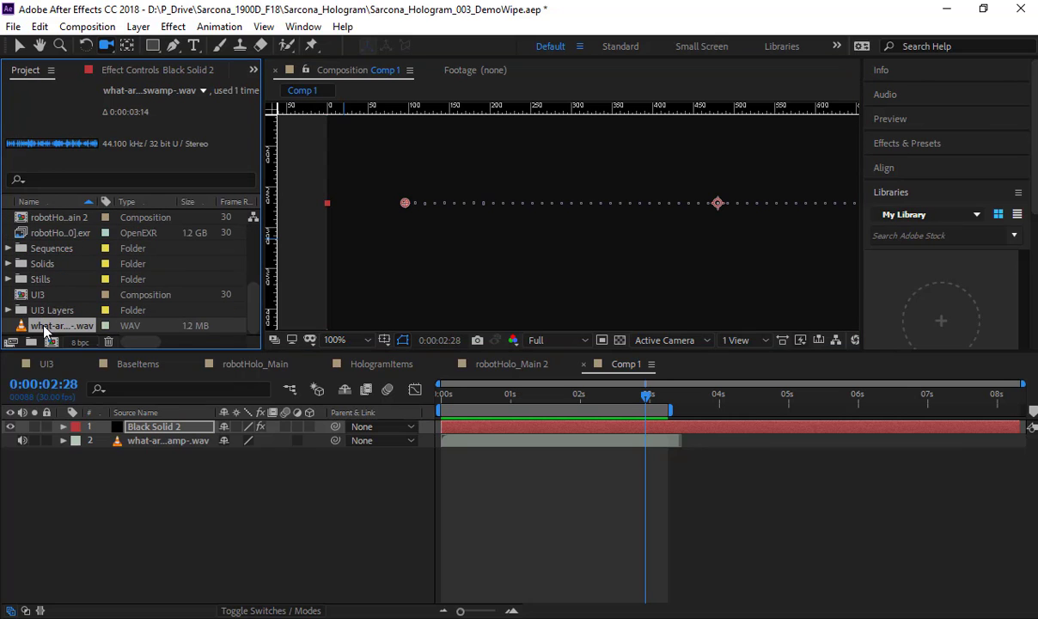
right_click(46, 332)
mouse_move(185, 444)
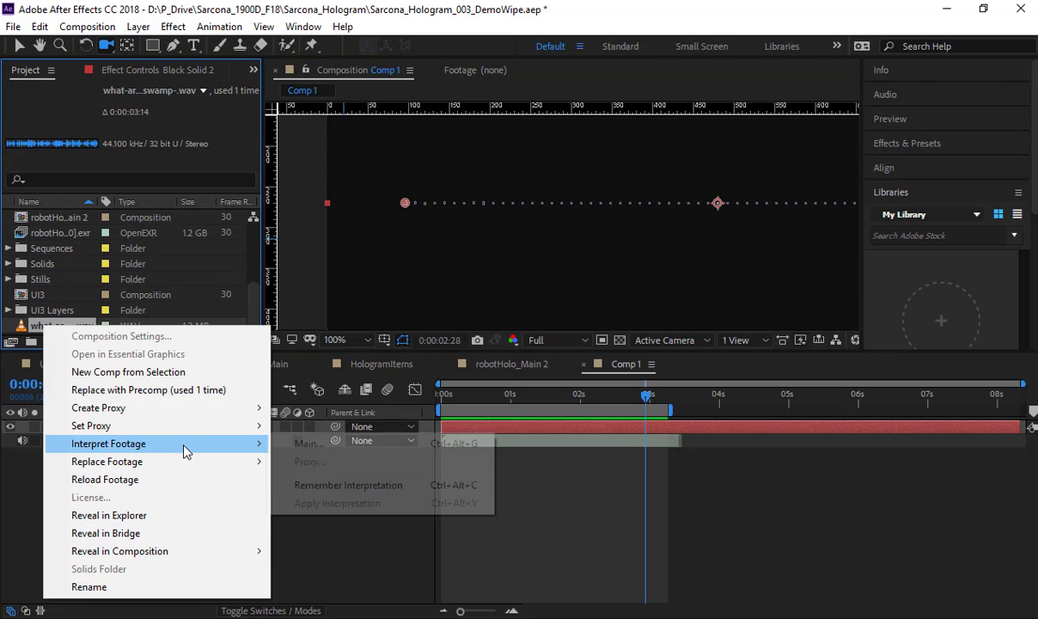
left_click(312, 444)
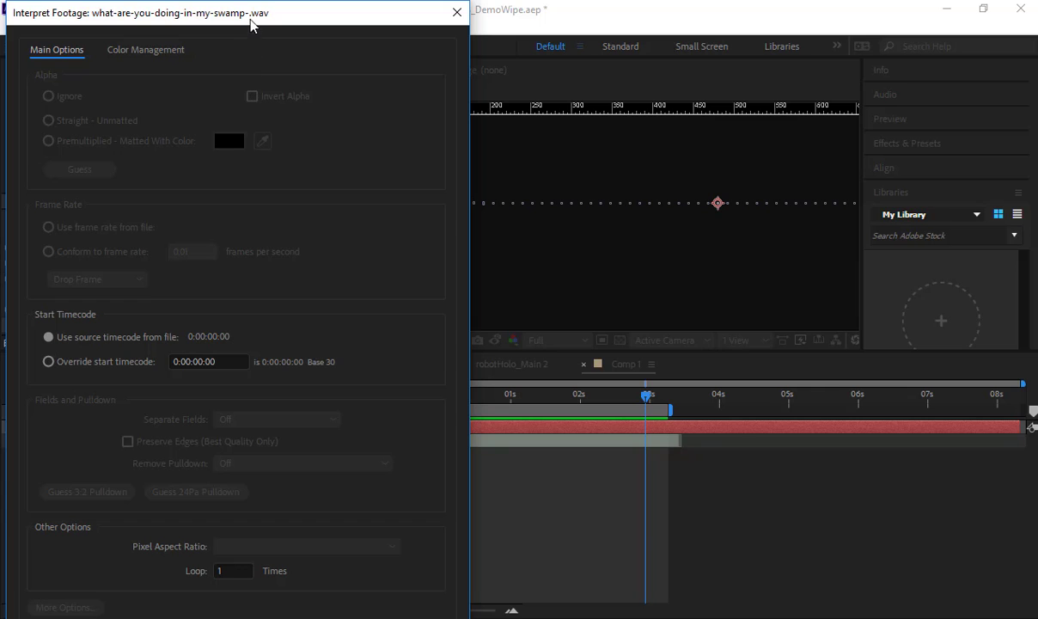
left_click_drag(254, 10, 466, 11)
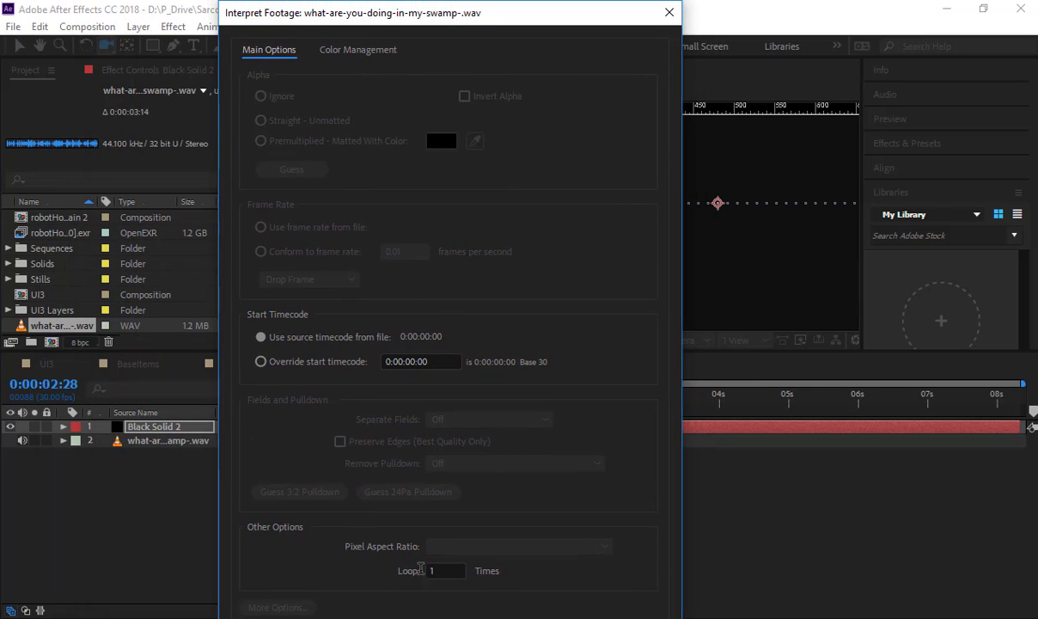
left_click(422, 570)
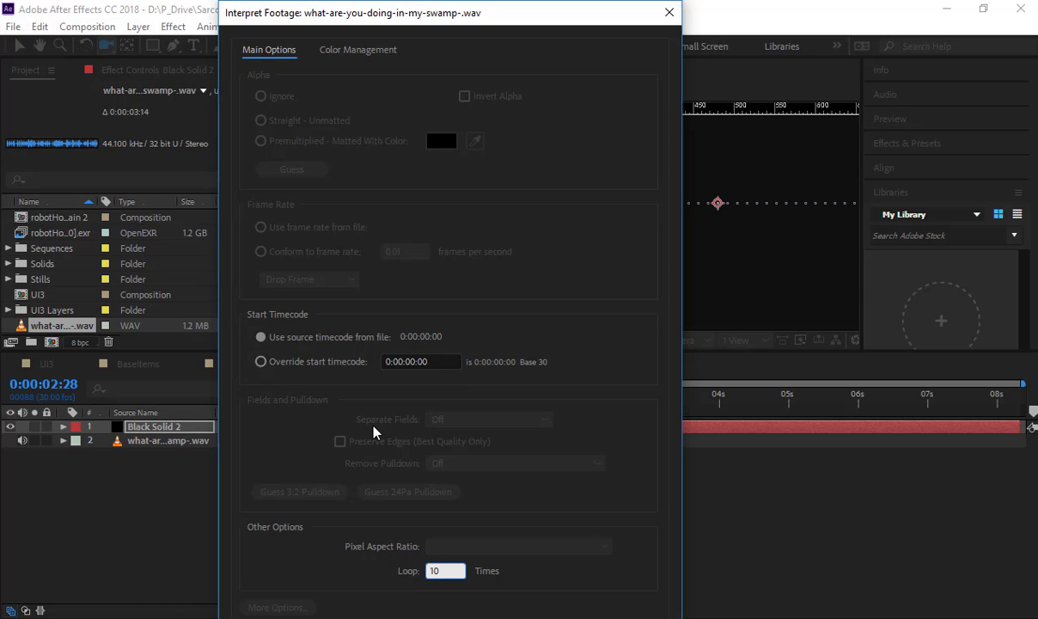
type("10")
key("Return")
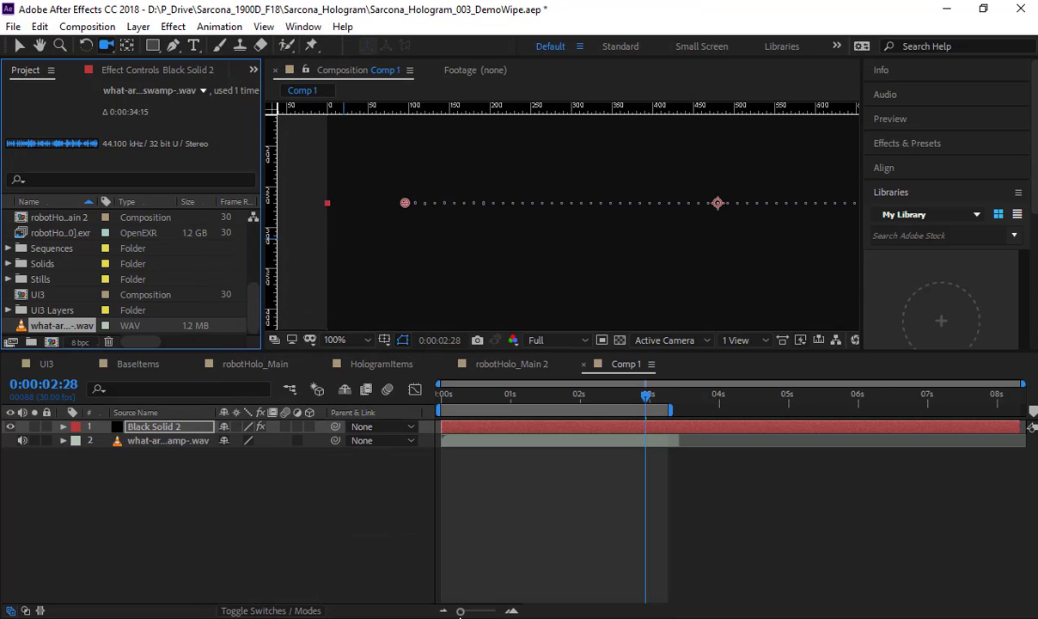
Step: Extend the WAV layer and the work area to the end of the composition and preview the looping waveform
left_click(680, 442)
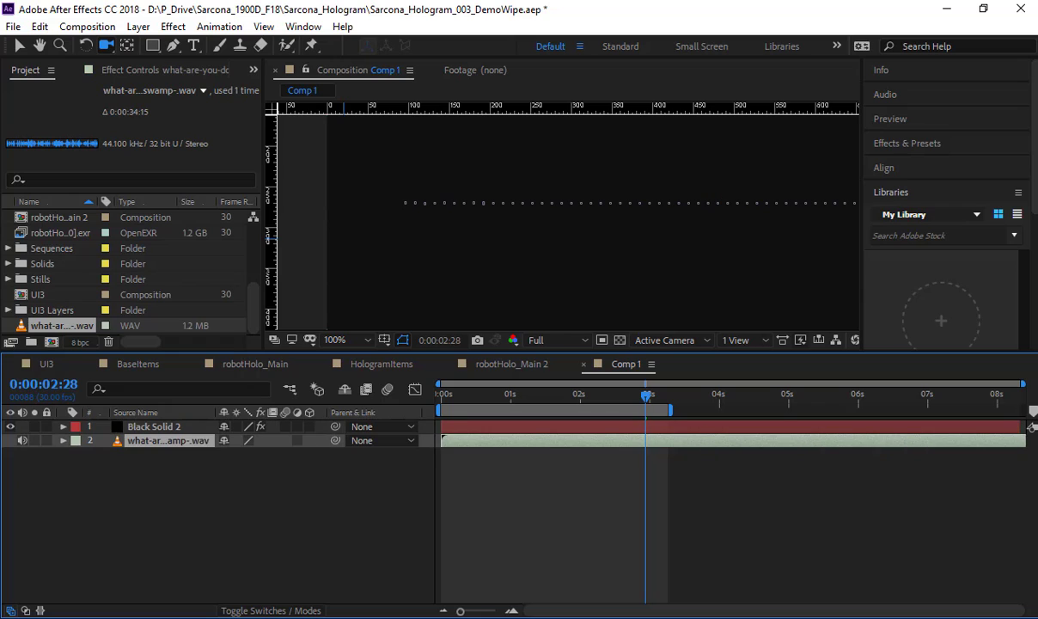
left_click_drag(673, 412, 1024, 410)
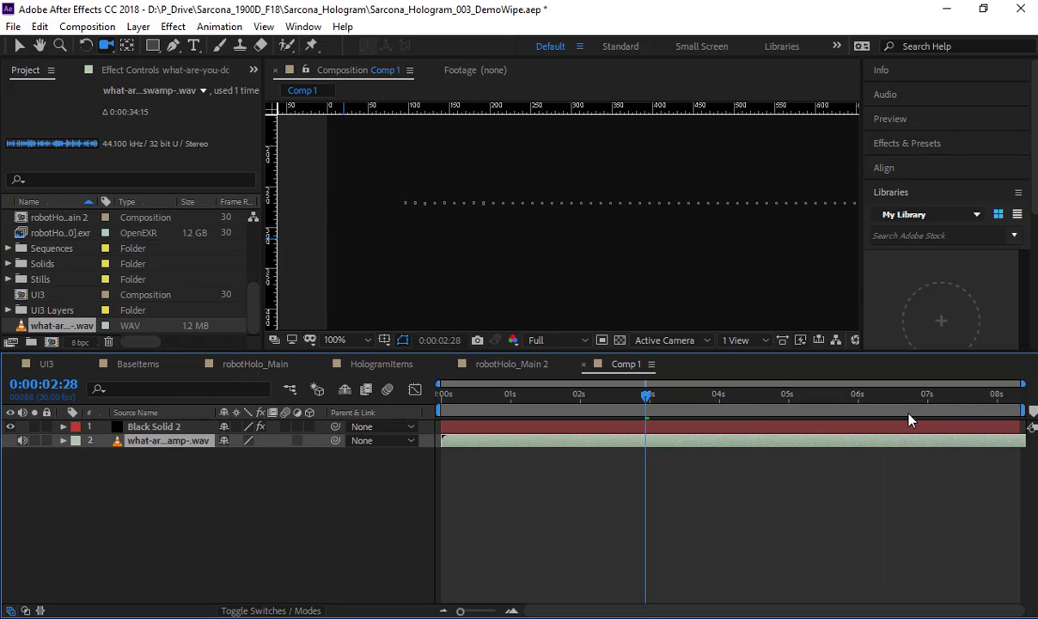
key("space")
scroll(637, 221, "down", 4)
scroll(637, 232, "up", 2)
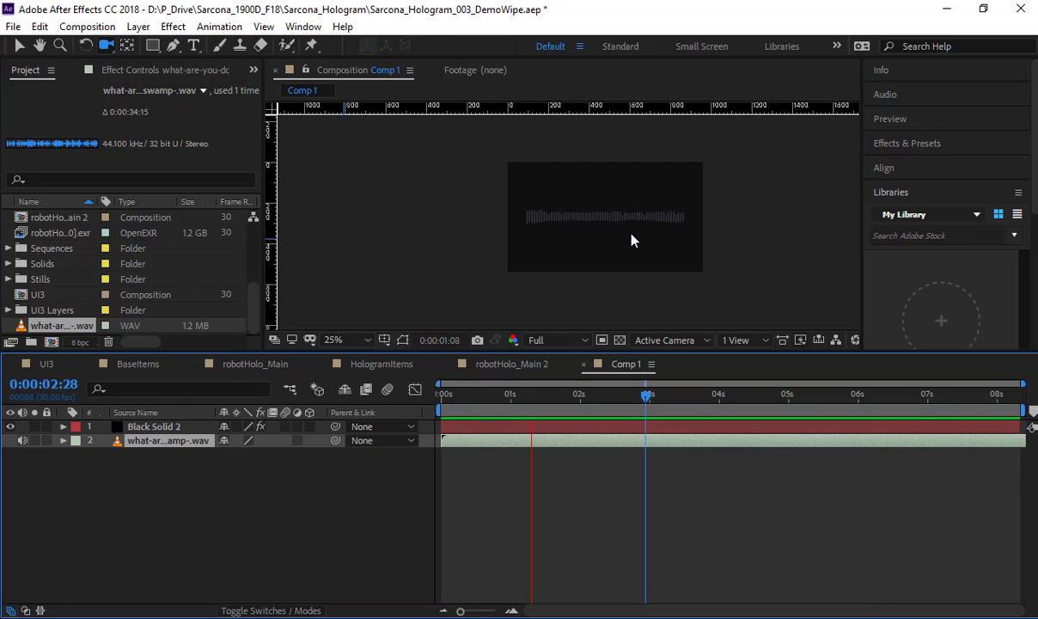
left_click(279, 494)
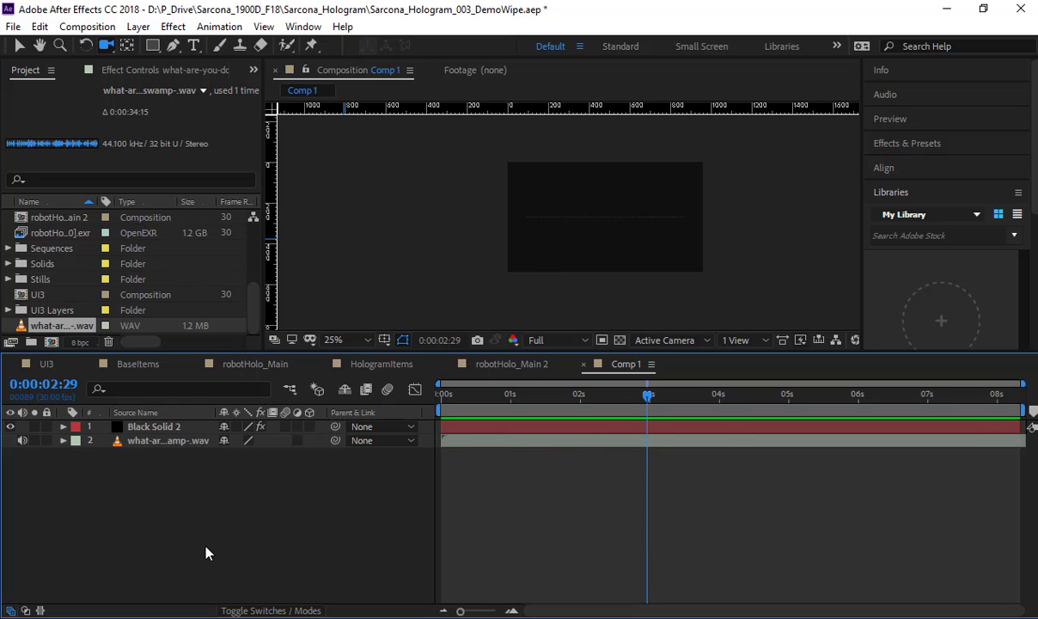
key("ctrl+y")
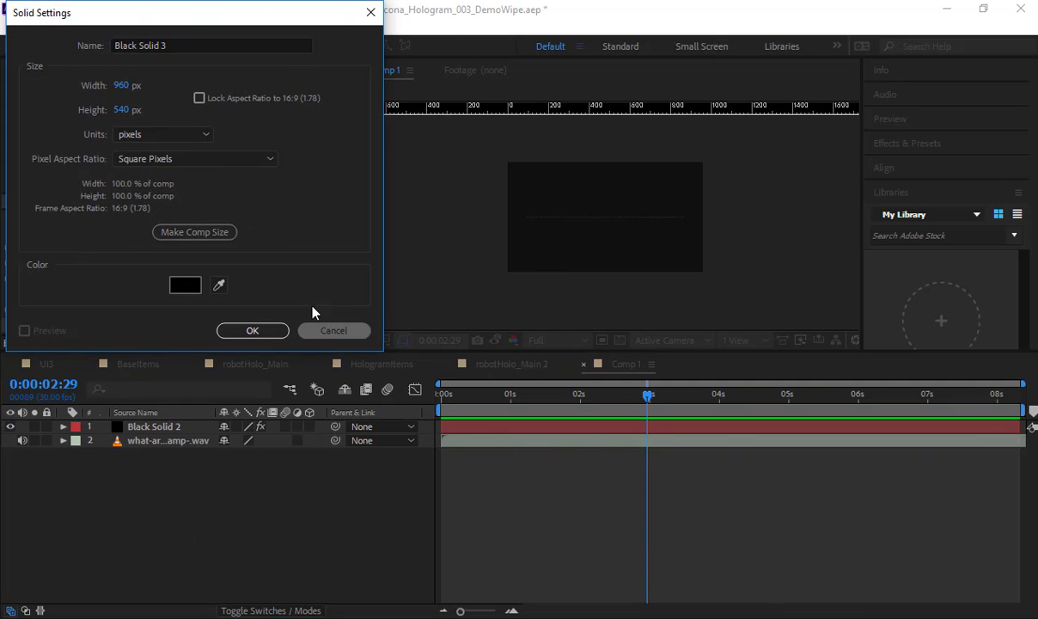
left_click(333, 330)
left_click_drag(153, 44, 212, 79)
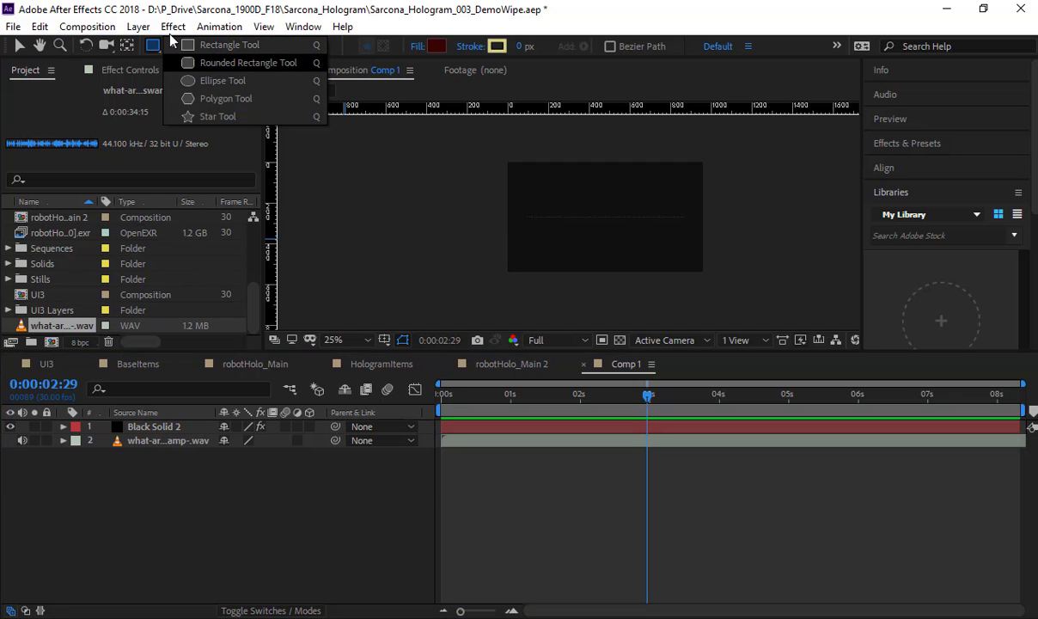
double_click(201, 9)
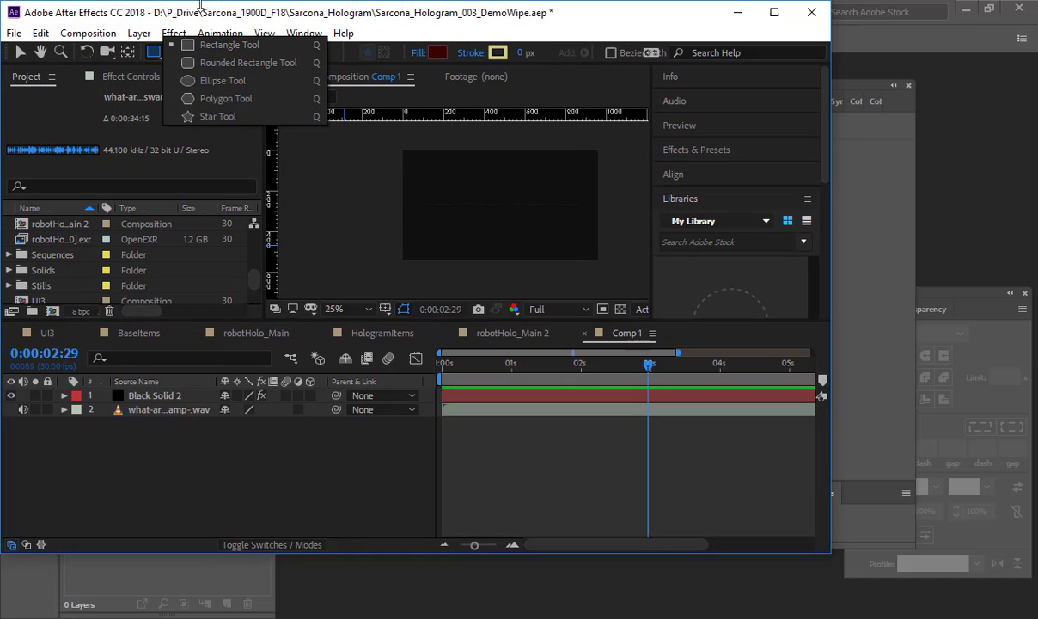
double_click(200, 15)
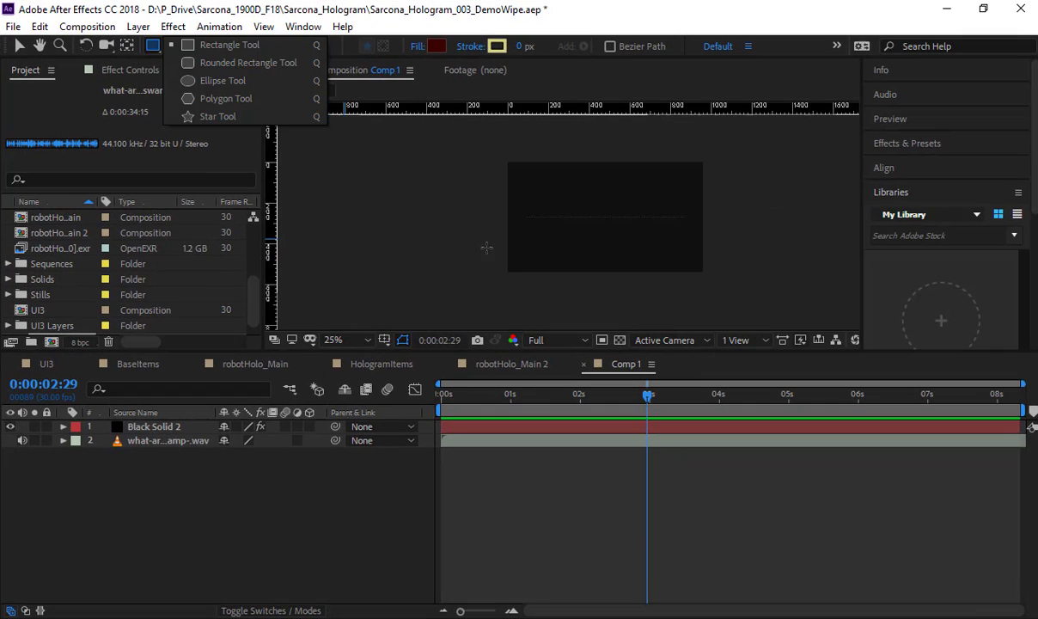
left_click(410, 232)
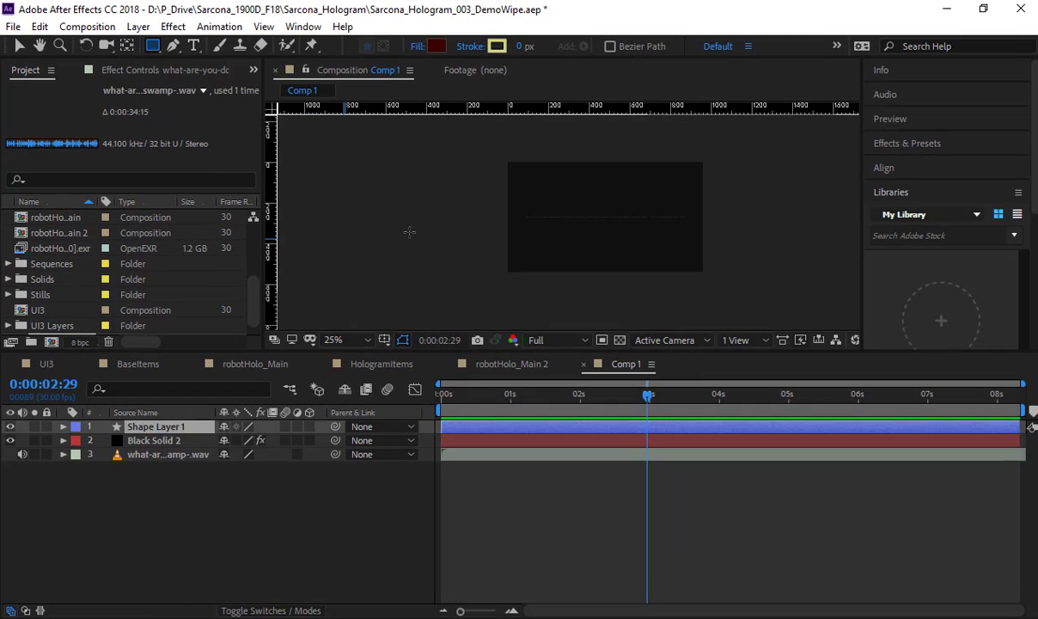
Step: Draw an open, S-shaped four-point mask path across Black Solid 2 with the Pen tool
left_click(173, 47)
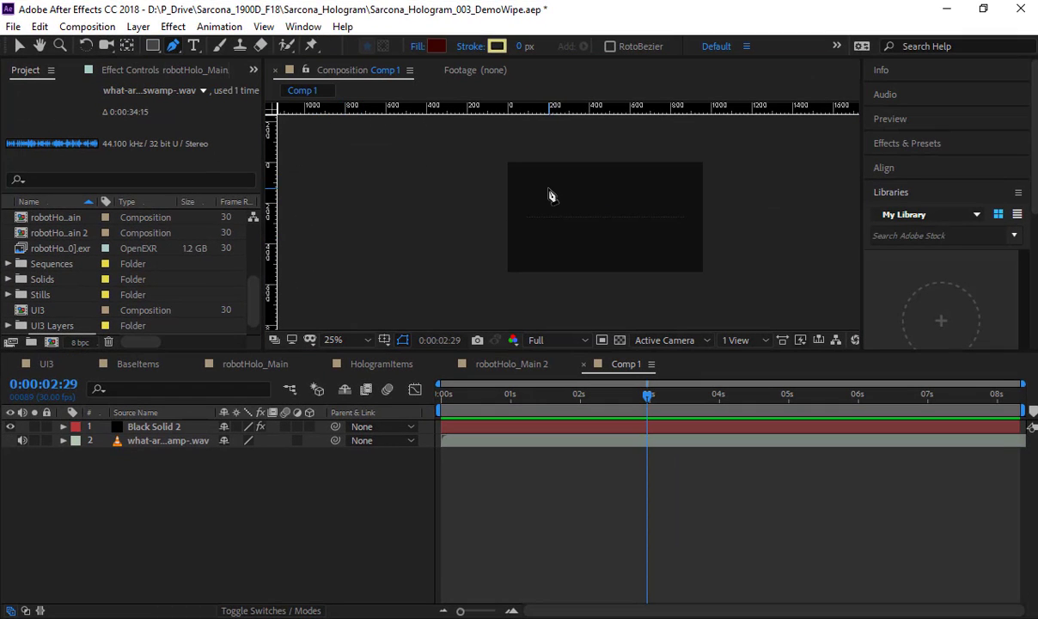
scroll(551, 196, "up", 2)
left_click(154, 426)
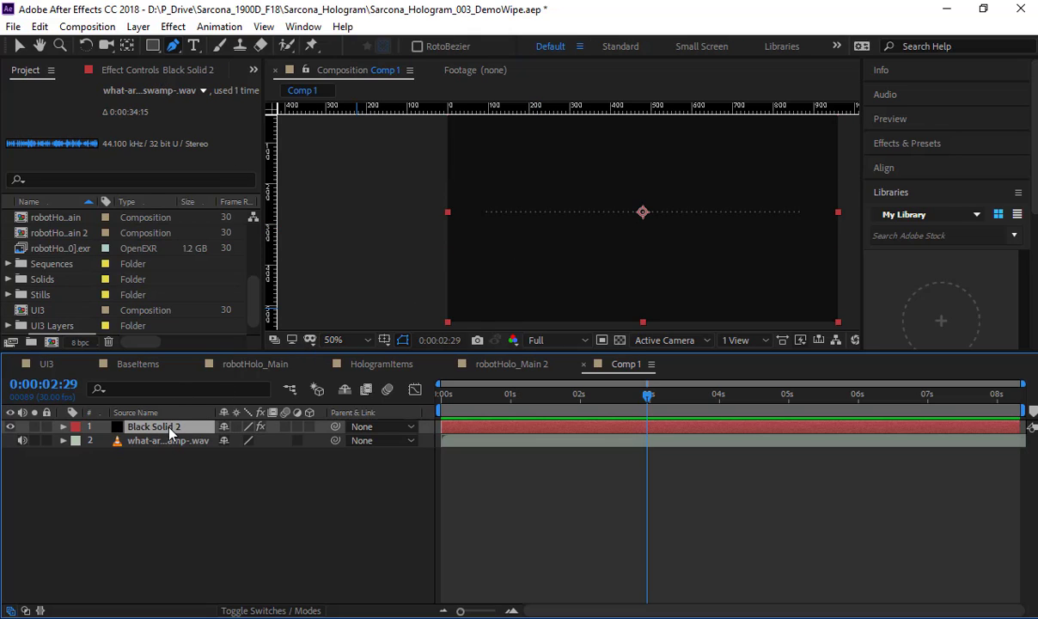
left_click(471, 254)
left_click_drag(557, 290, 612, 279)
left_click_drag(667, 189, 727, 189)
left_click_drag(794, 300, 835, 300)
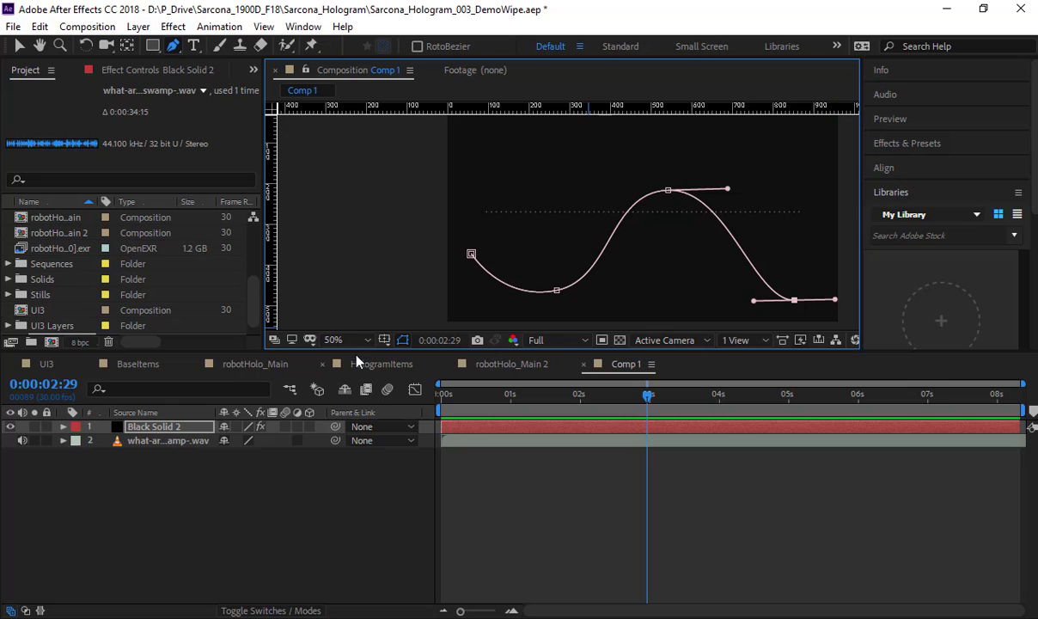
Step: Set the Audio Waveform's Path to the curved Mask 1 and preview it from the start of the composition
left_click(167, 73)
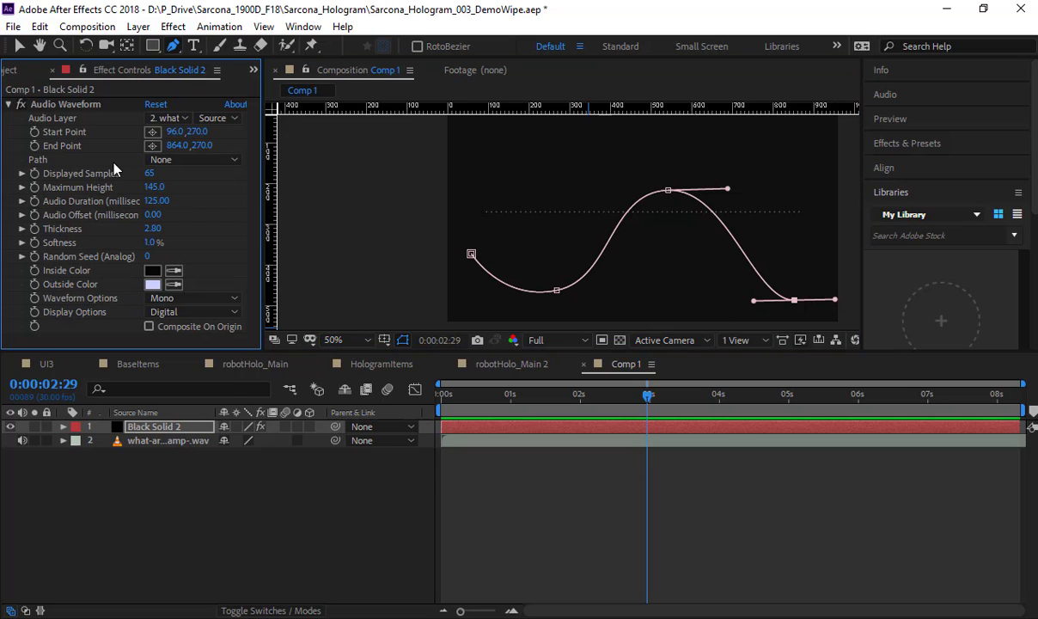
left_click(161, 159)
left_click(164, 199)
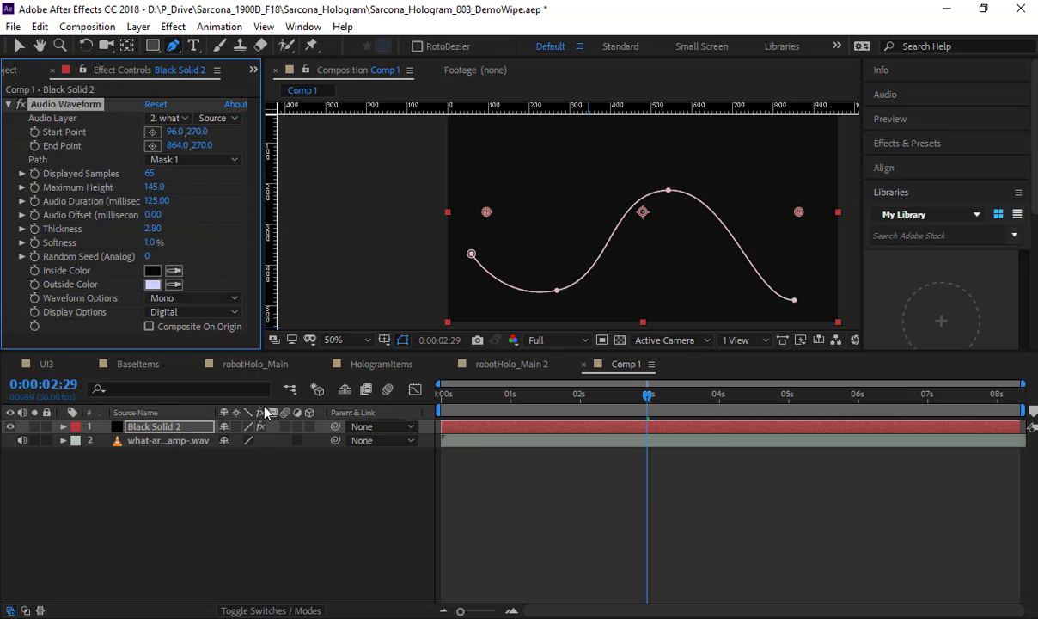
left_click(280, 513)
left_click_drag(446, 402, 394, 404)
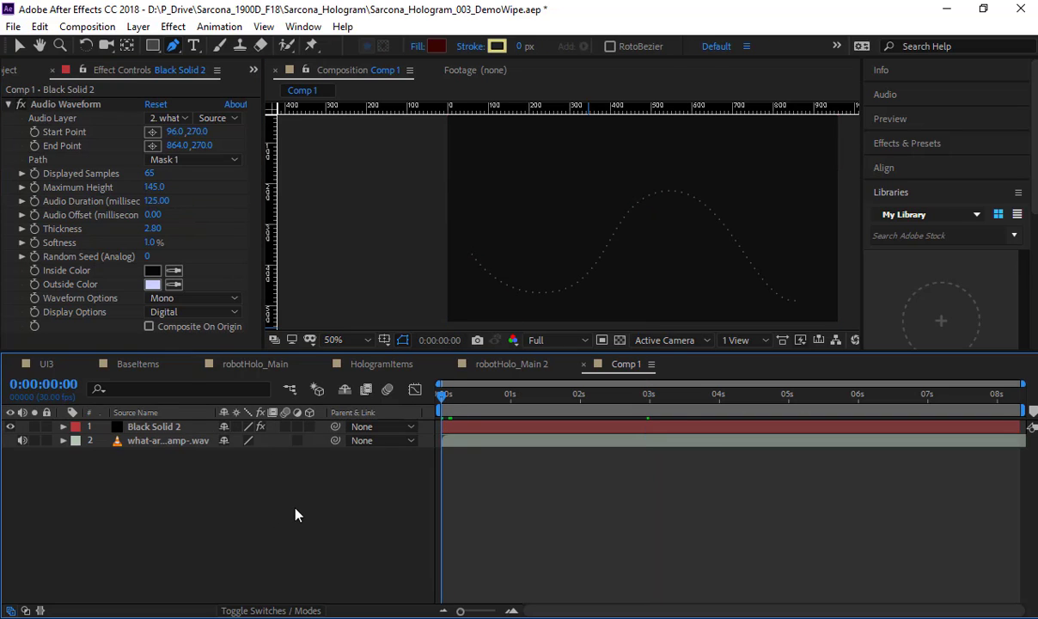
key("space")
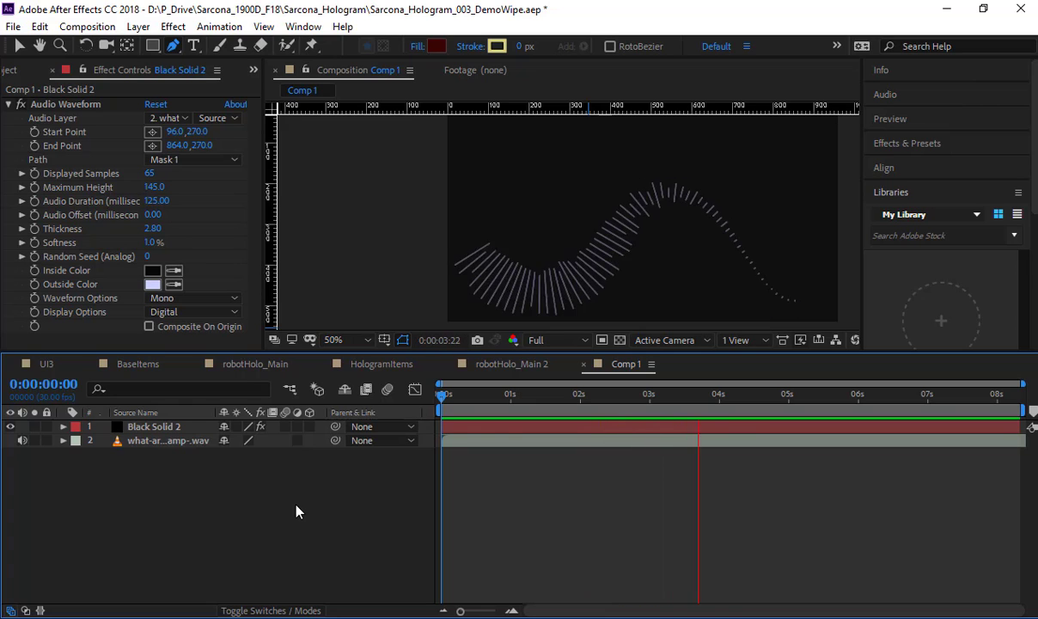
Step: Reveal the black solid's mask properties and delete the curved mask
left_click(167, 427)
key("m")
key("m")
left_click(130, 444)
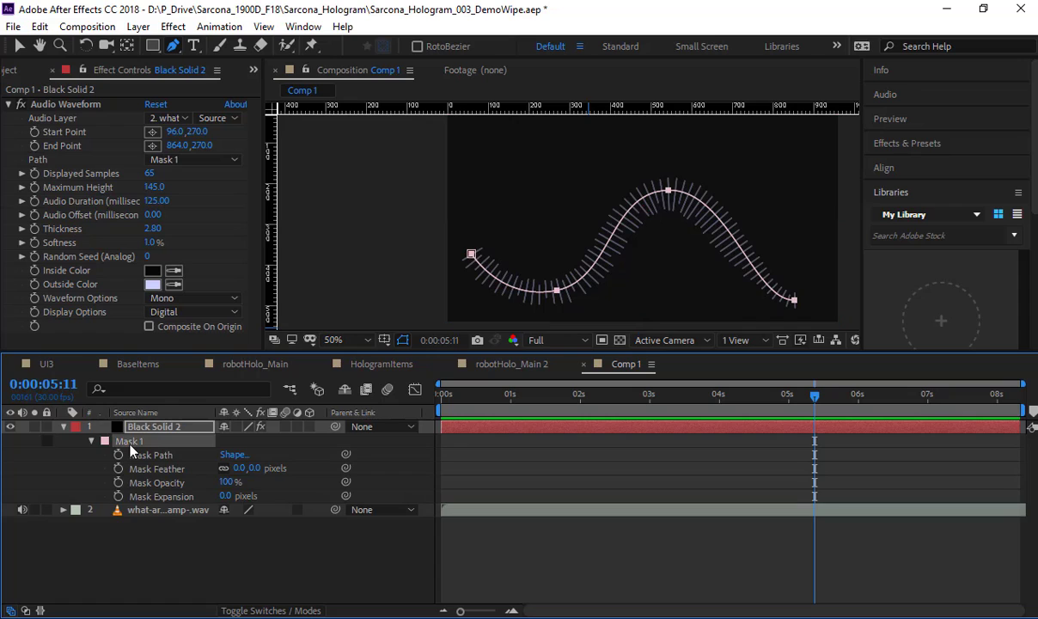
key("Delete")
Step: Draw a circular mask about 375 px wide on the black solid, assign it as the Audio Waveform's Path and preview it
left_click_drag(151, 48, 194, 79)
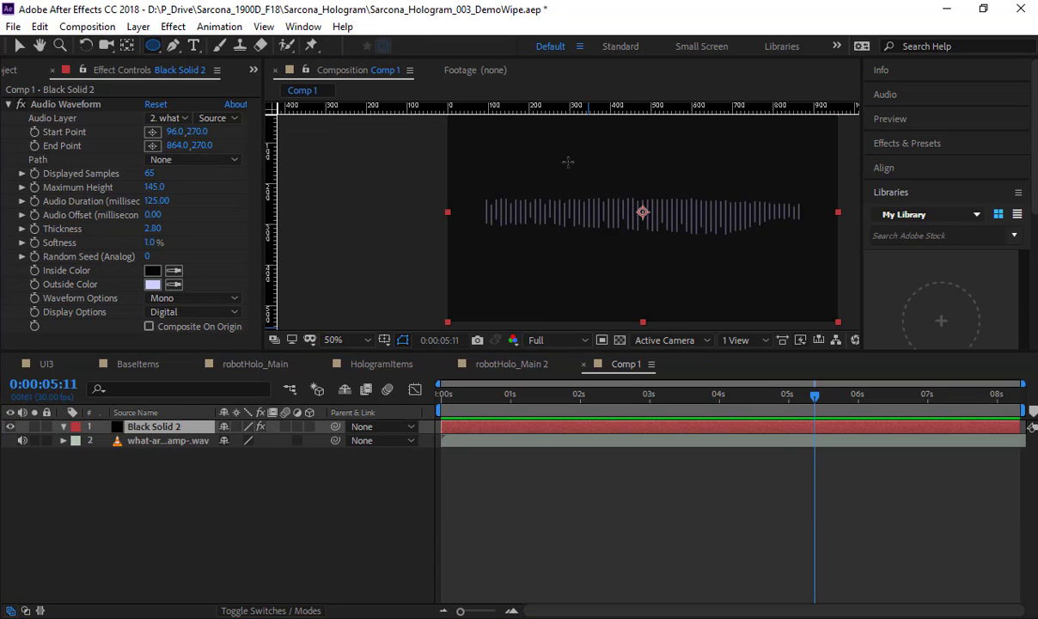
left_click_drag(549, 153, 702, 293)
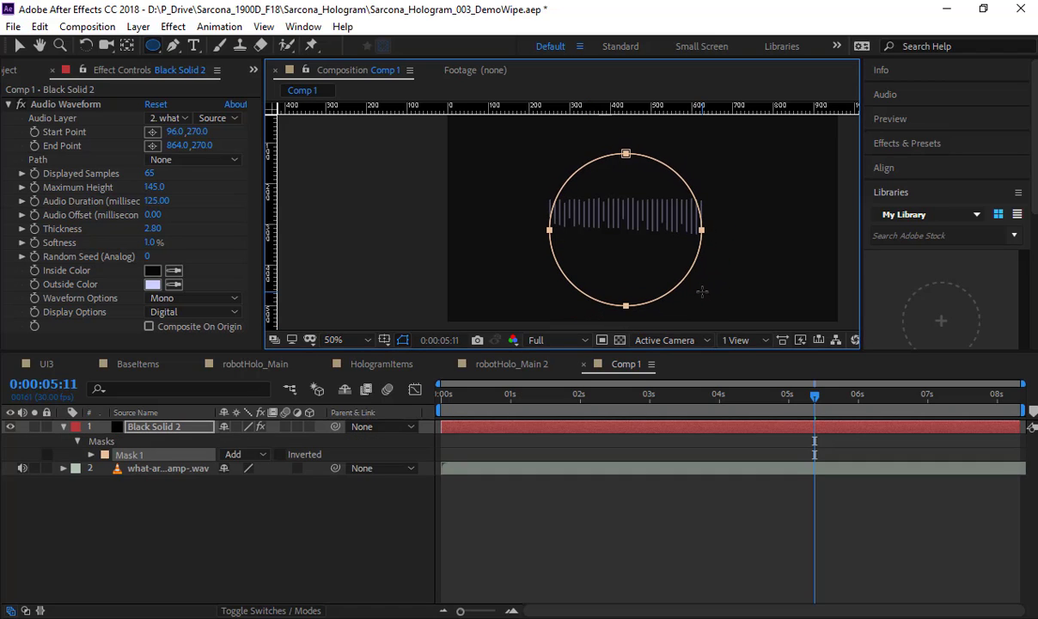
left_click(221, 162)
left_click(199, 199)
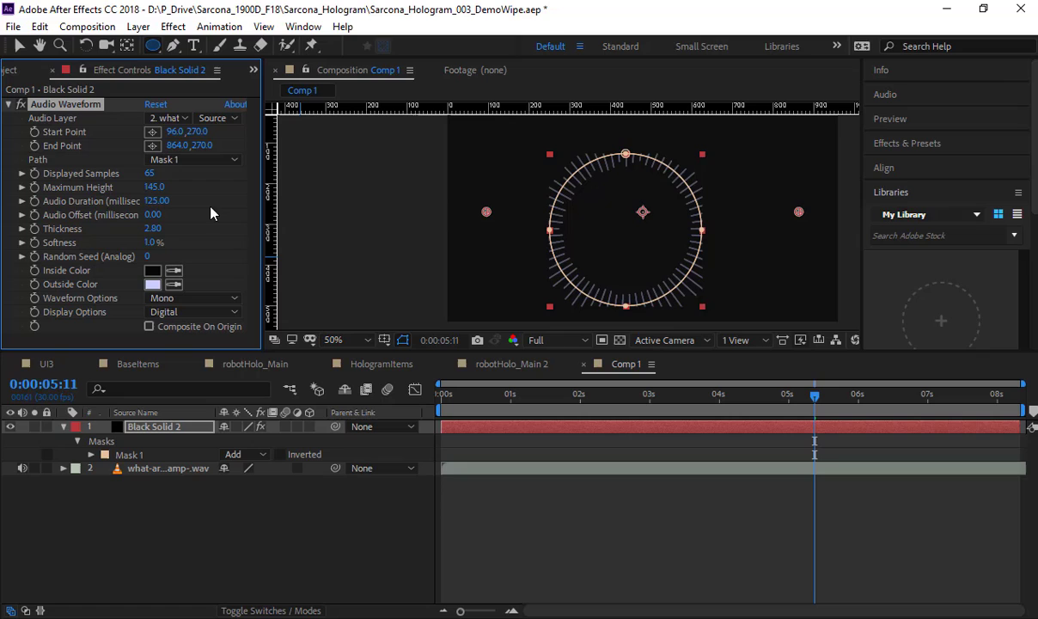
left_click(388, 545)
key("space")
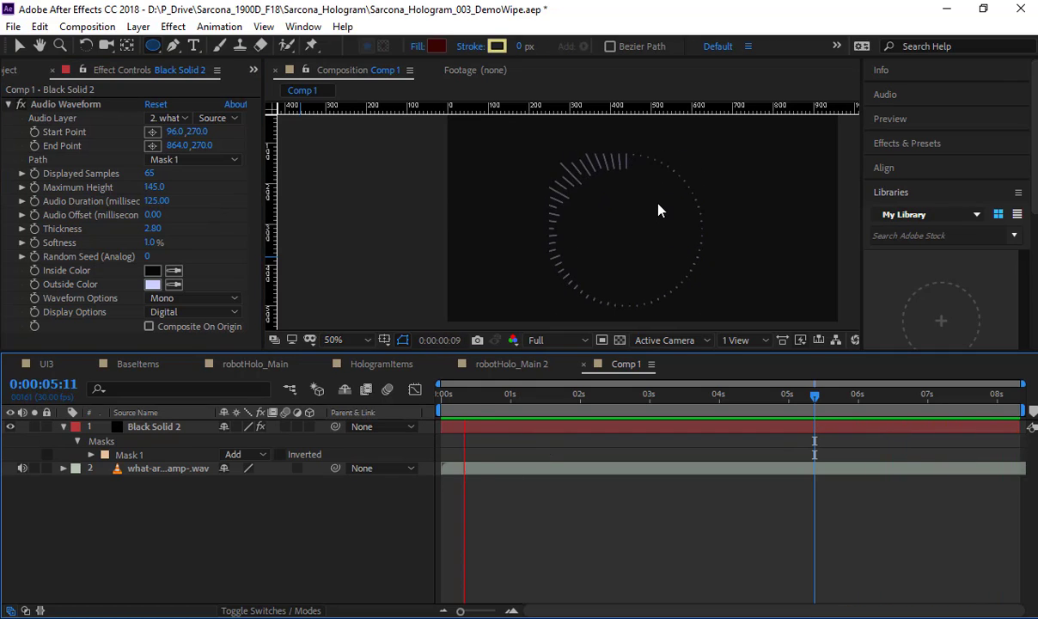
key("space")
Step: Set the circular mask's mode to None, preview the ring, and collapse and deselect the black solid
left_click(266, 454)
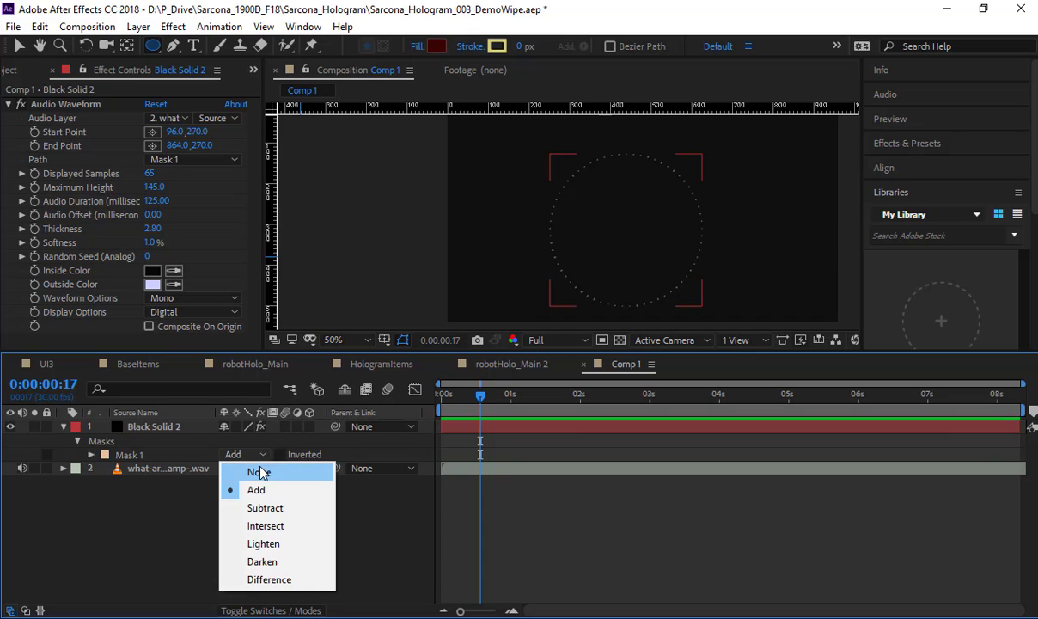
left_click(259, 470)
key("space")
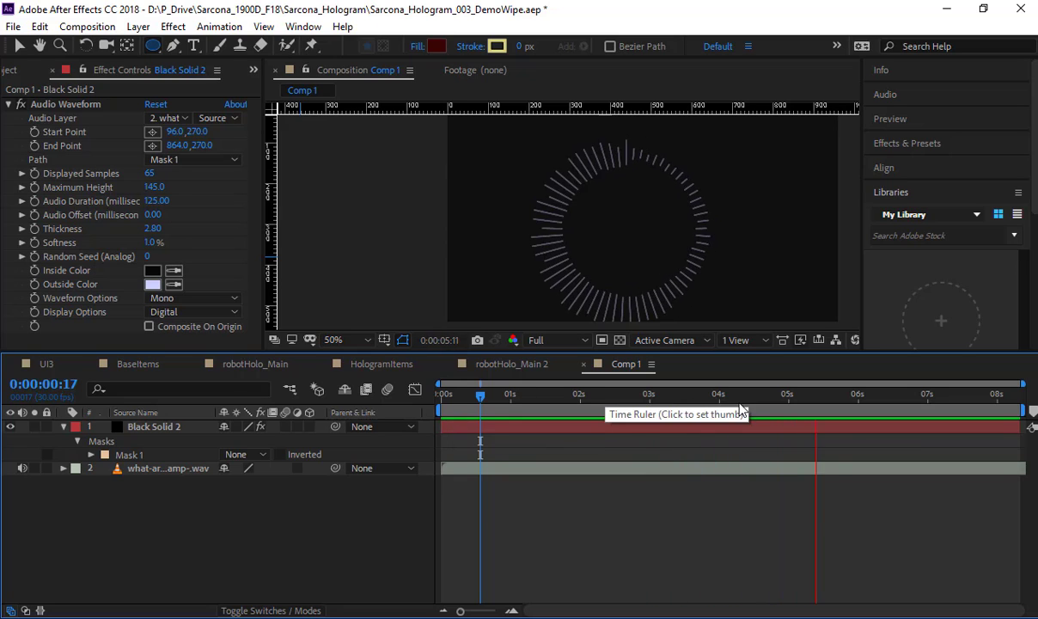
key("space")
left_click(157, 427)
key("u")
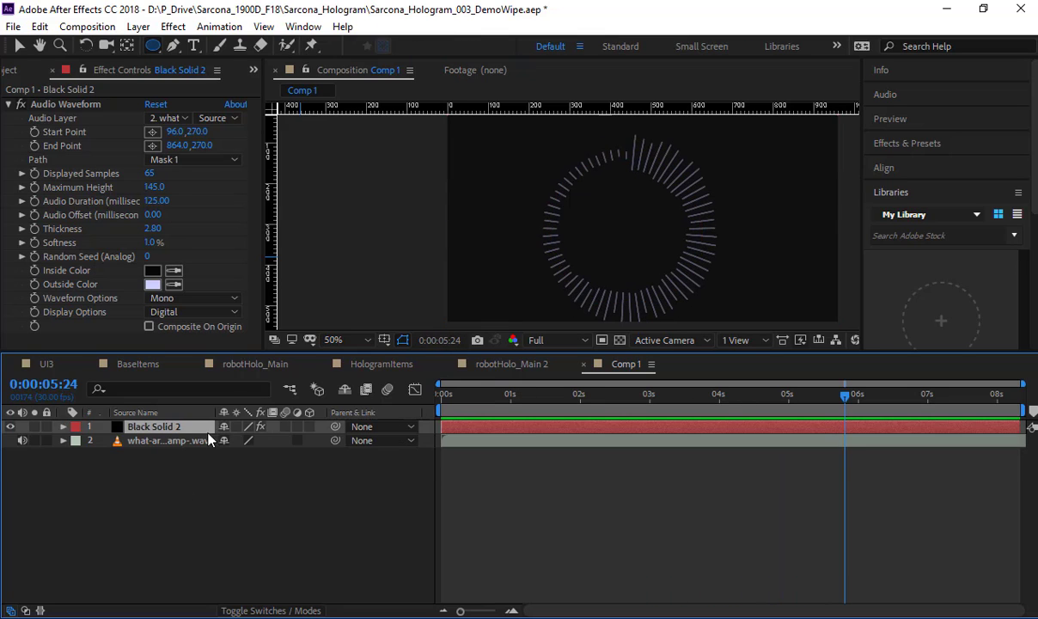
left_click(222, 492)
Step: Hide the black solid and draw a closed Pen-tool shape about 195 px wide with one cut corner near the composition's upper-left corner
left_click(173, 47)
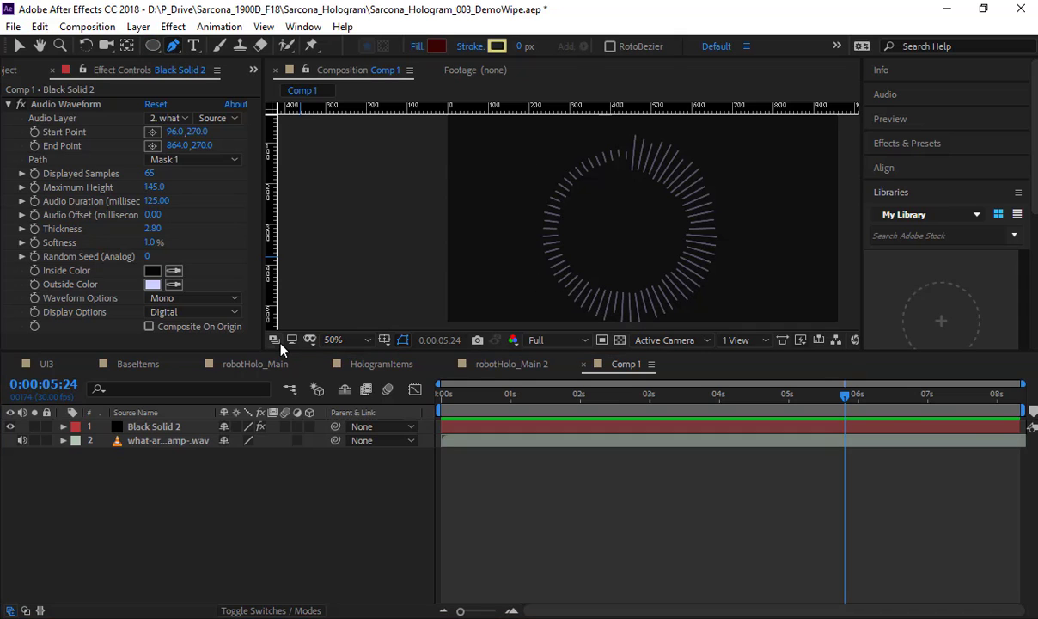
left_click(11, 427)
left_click_drag(492, 216, 442, 256)
scroll(411, 202, "up", 2)
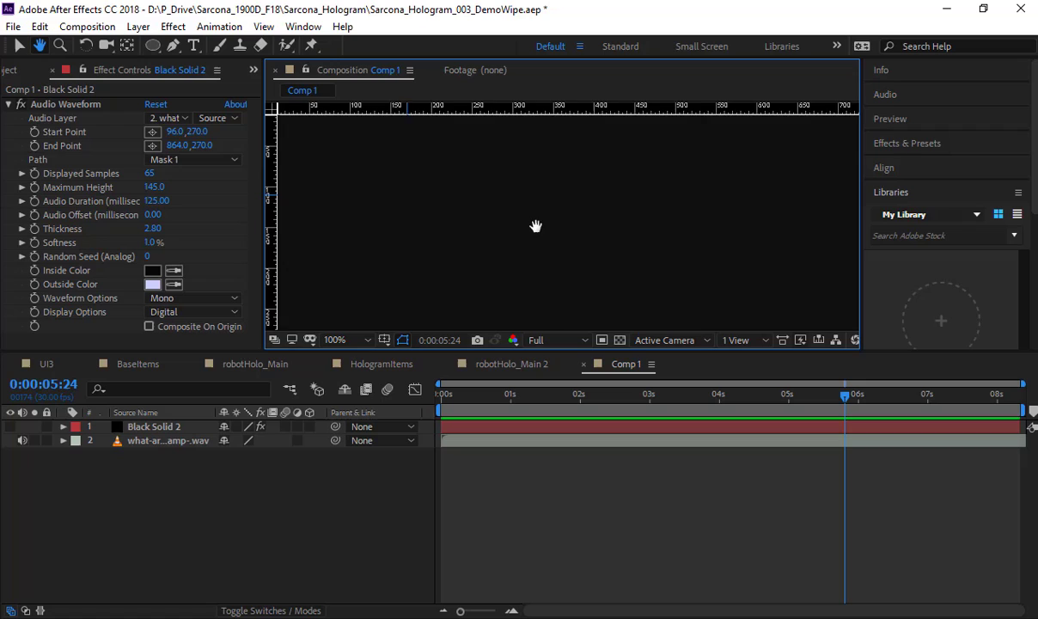
left_click(393, 205)
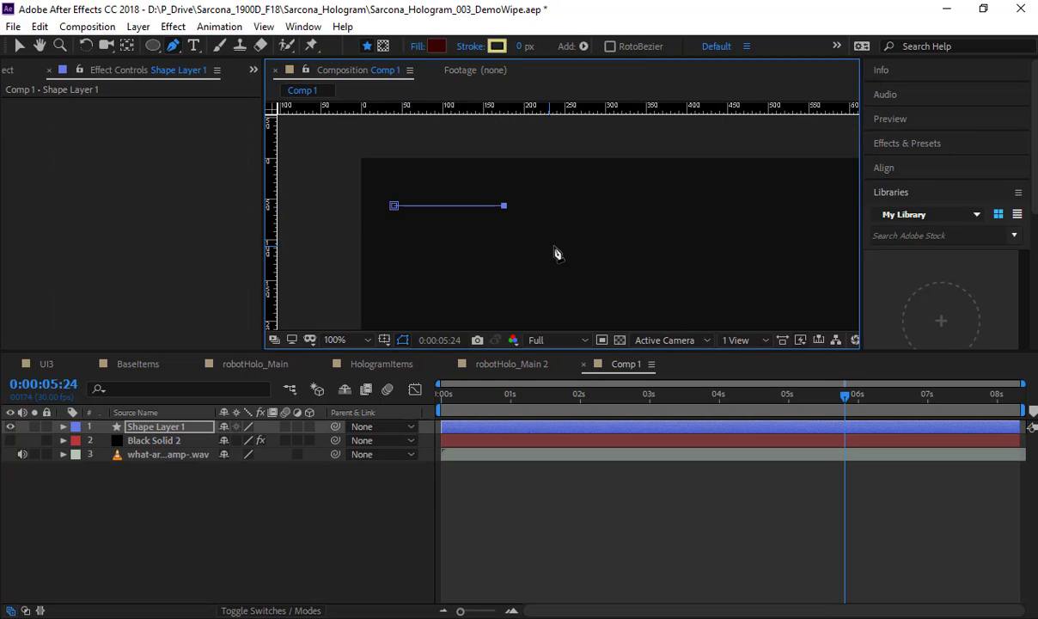
left_click_drag(552, 280, 547, 202)
left_click(547, 278, "shift")
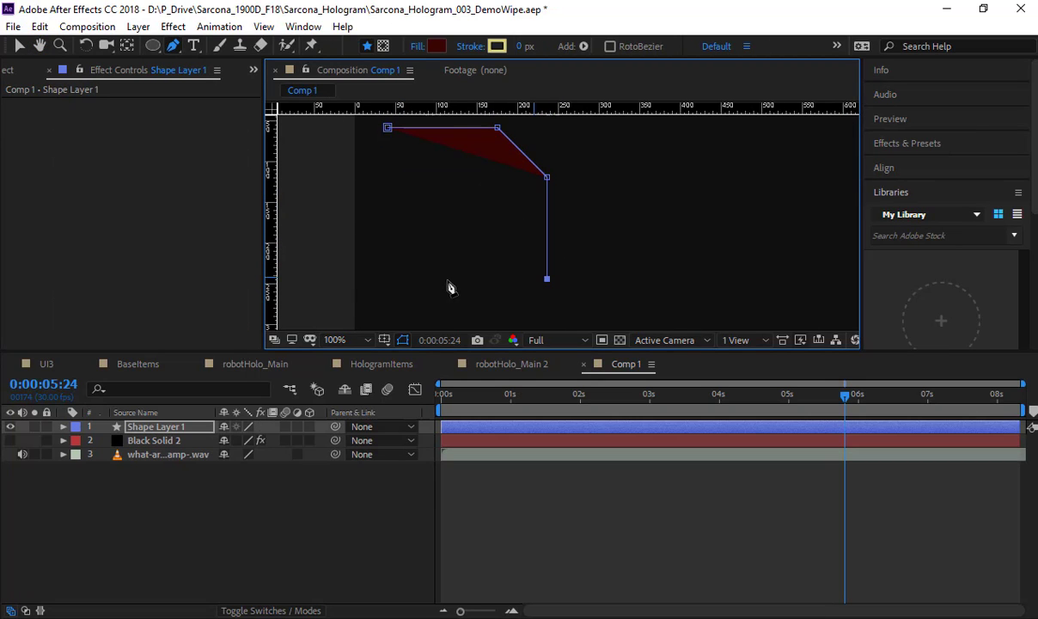
left_click(389, 278, "shift")
left_click(388, 129)
key("v")
key("comma")
key("comma")
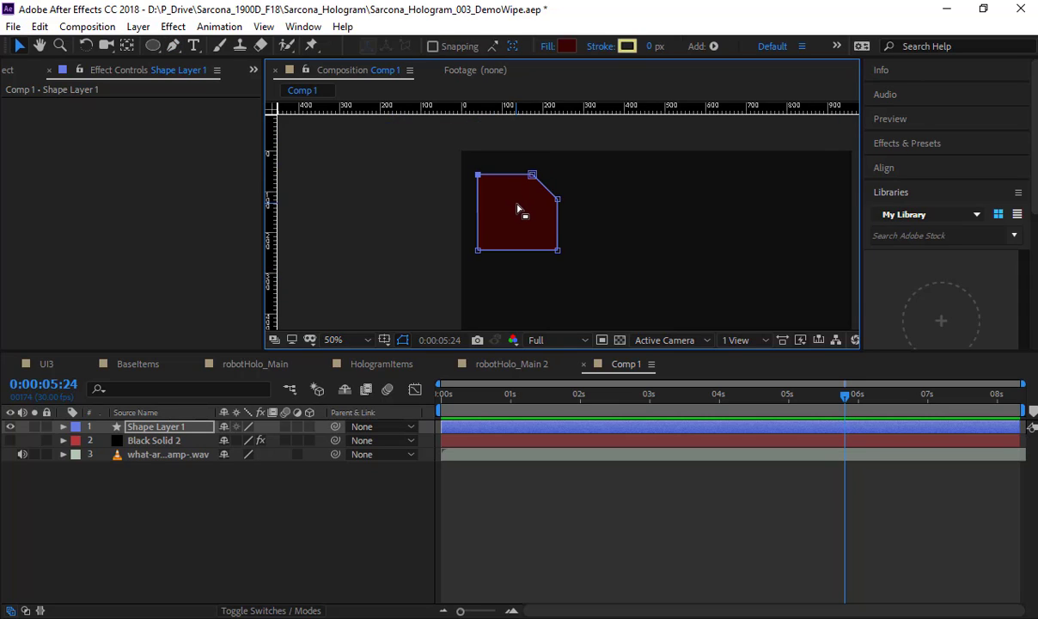
left_click_drag(522, 209, 389, 213)
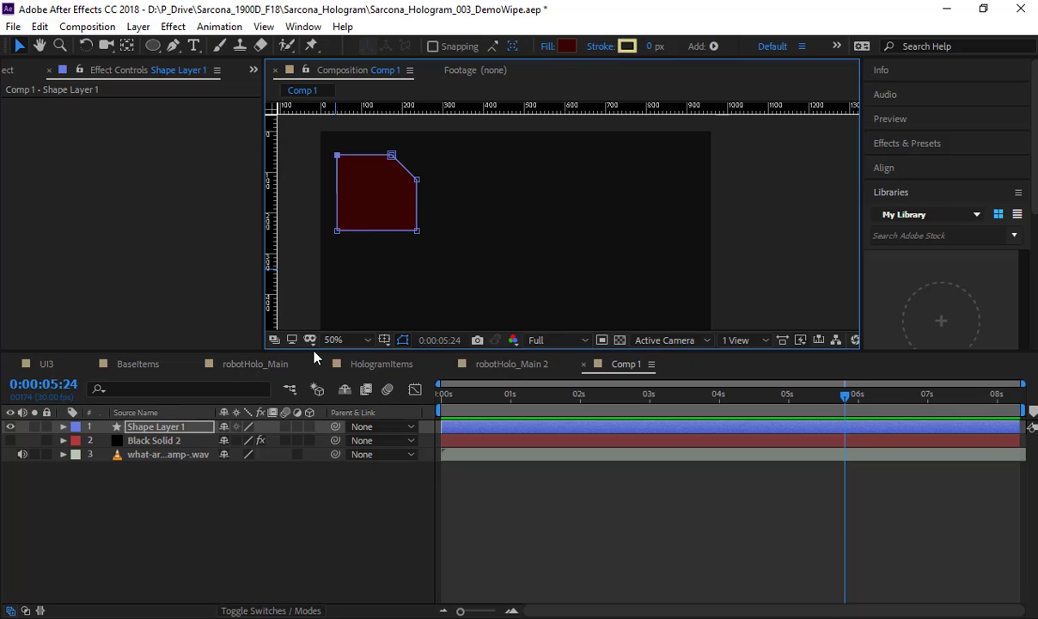
Step: Set the shape layer's fill colour to white (ffffff) and deselect the layer
left_click(196, 427)
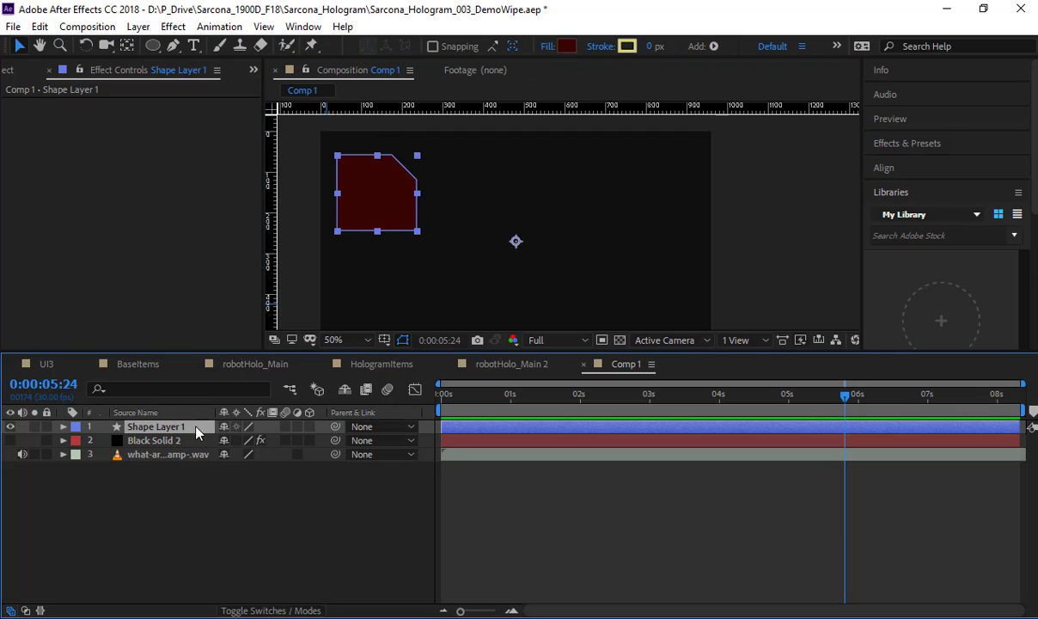
left_click(567, 47)
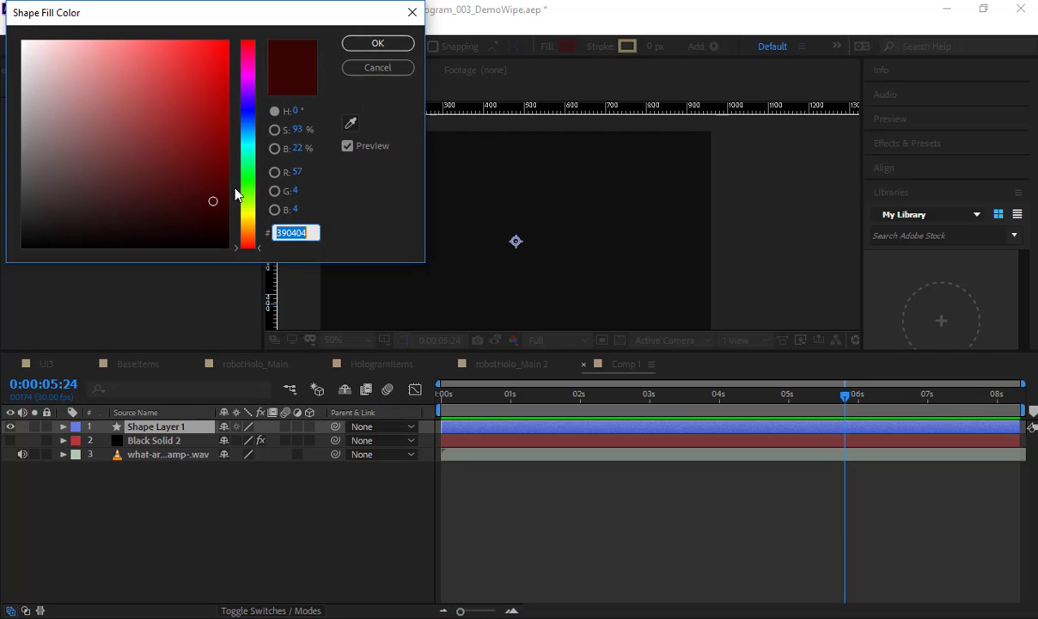
type("ffffff")
key("Return")
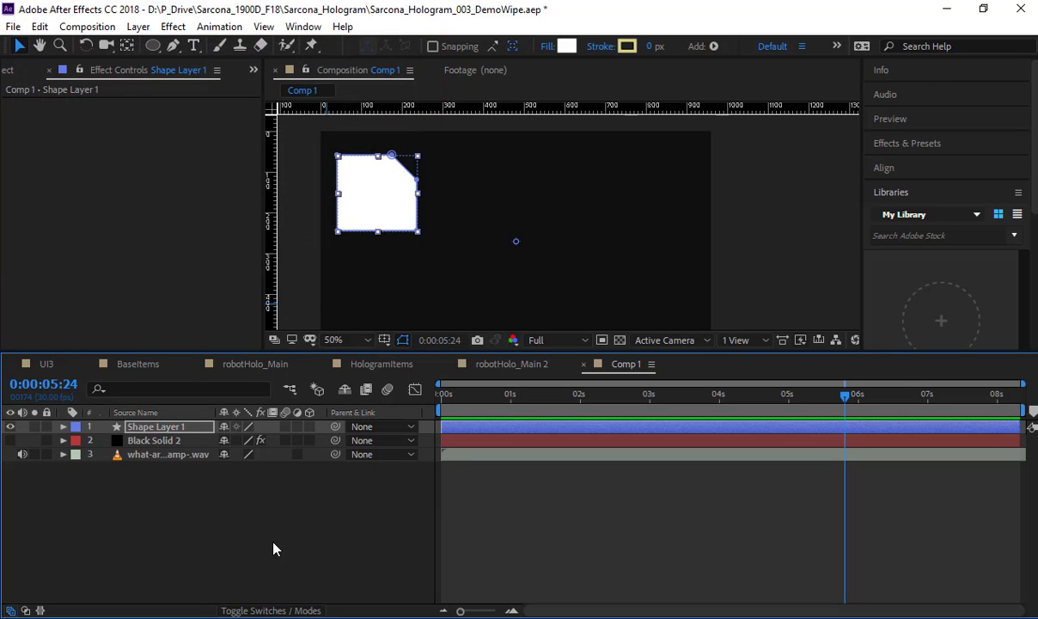
left_click(251, 516)
Step: Give the shape layer a blue 5A89F2 stroke 7 px wide
left_click(159, 426)
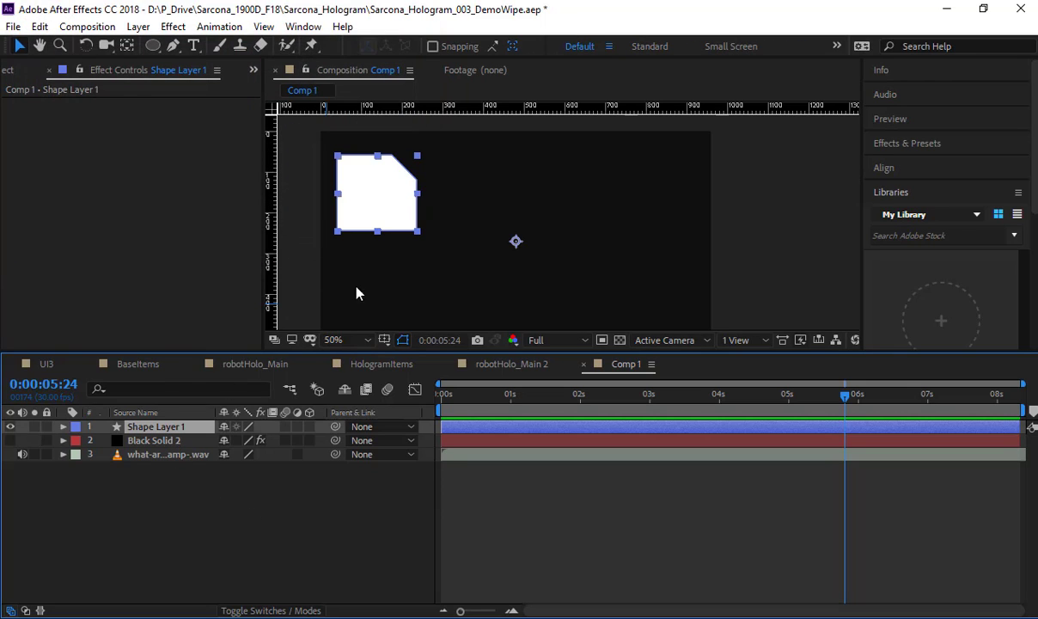
left_click(629, 46)
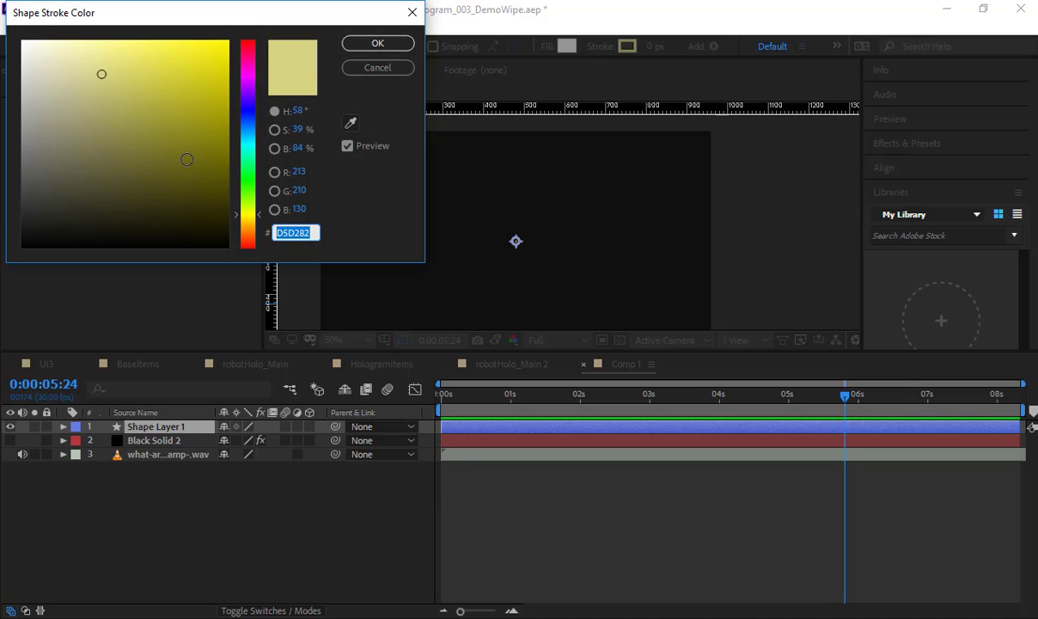
left_click_drag(188, 159, 229, 165)
left_click(249, 107)
left_click_drag(250, 110, 250, 93)
left_click(151, 50)
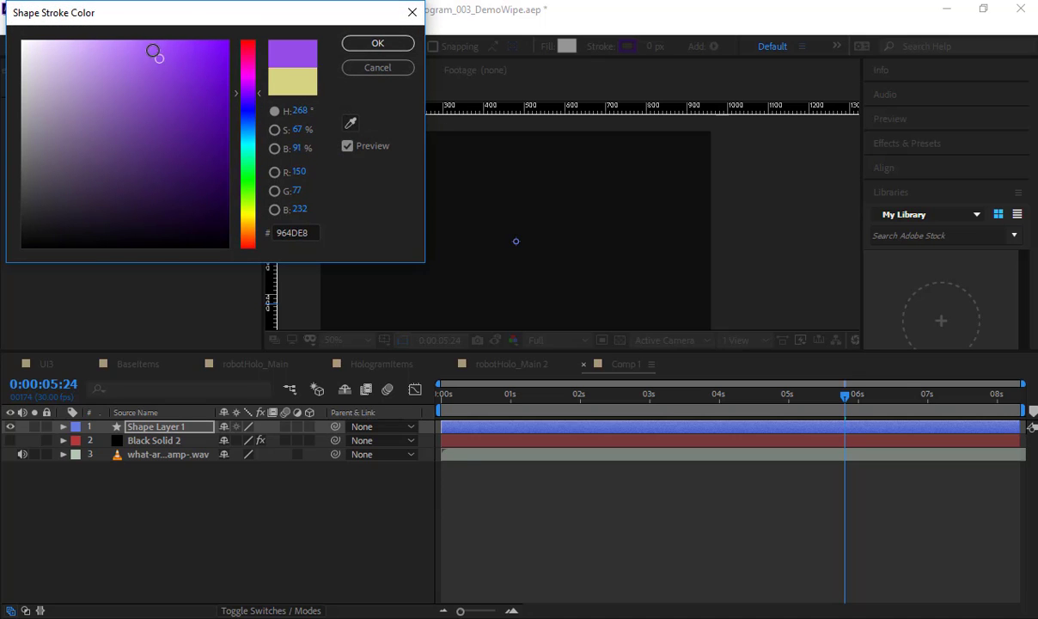
left_click(261, 110)
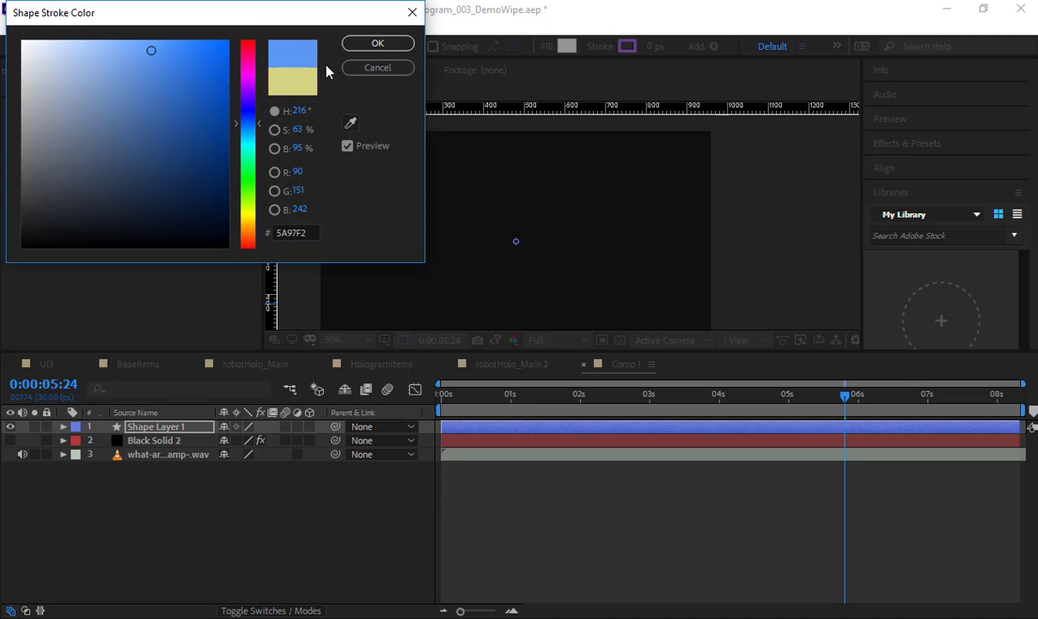
left_click(377, 43)
mouse_move(650, 50)
left_mouse_down()
mouse_move(679, 52)
mouse_move(650, 56)
left_mouse_up()
left_click(396, 519)
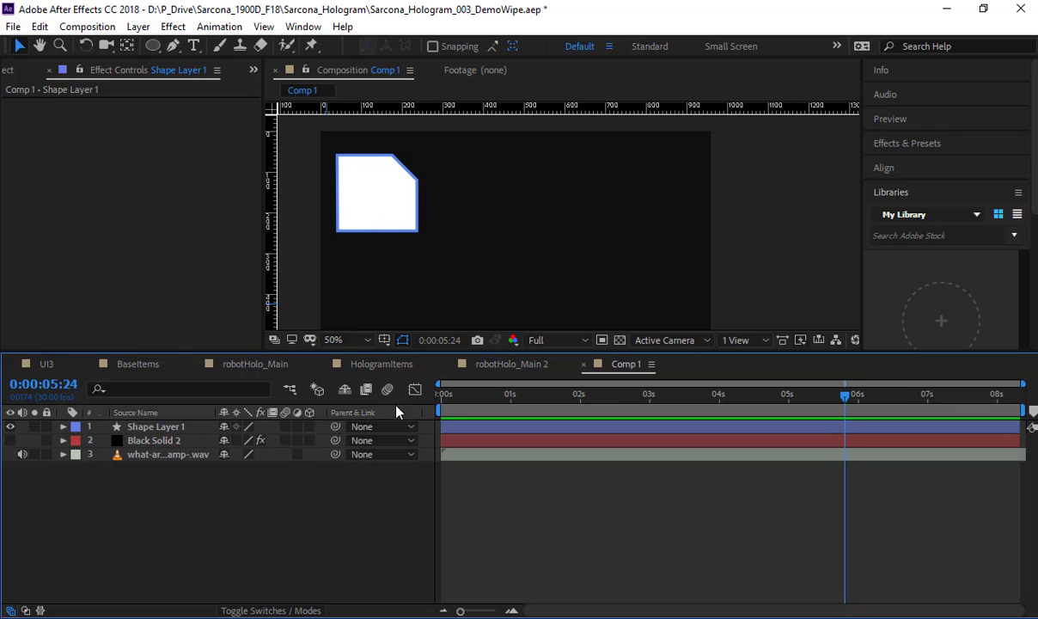
Step: Scale the shape layer down to 49%
left_click(386, 202)
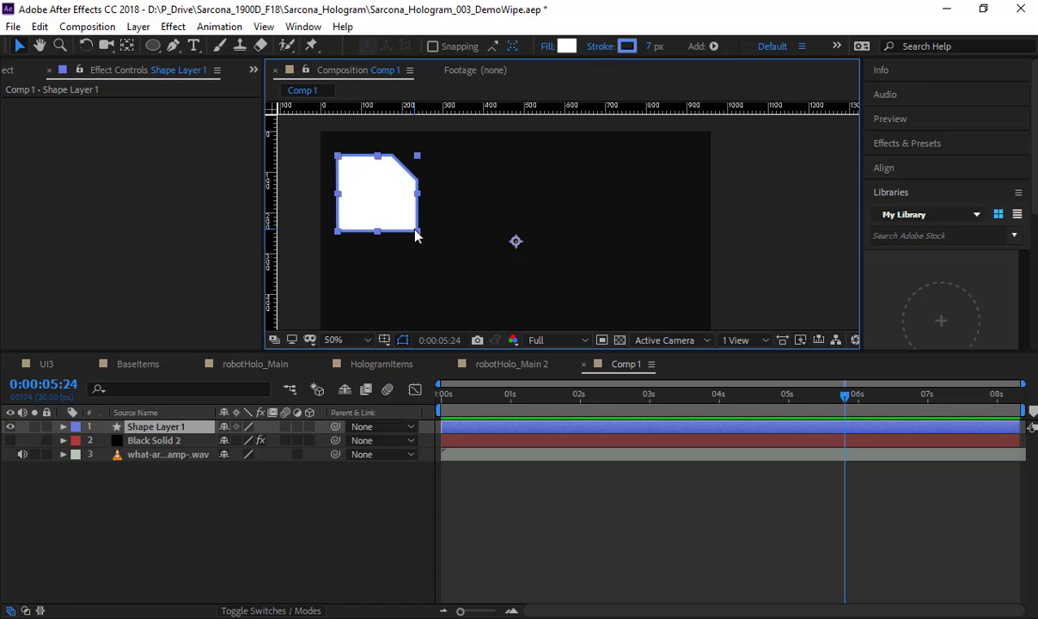
double_click(397, 207)
mouse_move(417, 232)
left_mouse_down()
mouse_move(400, 213)
mouse_move(418, 231)
left_mouse_up()
key("s")
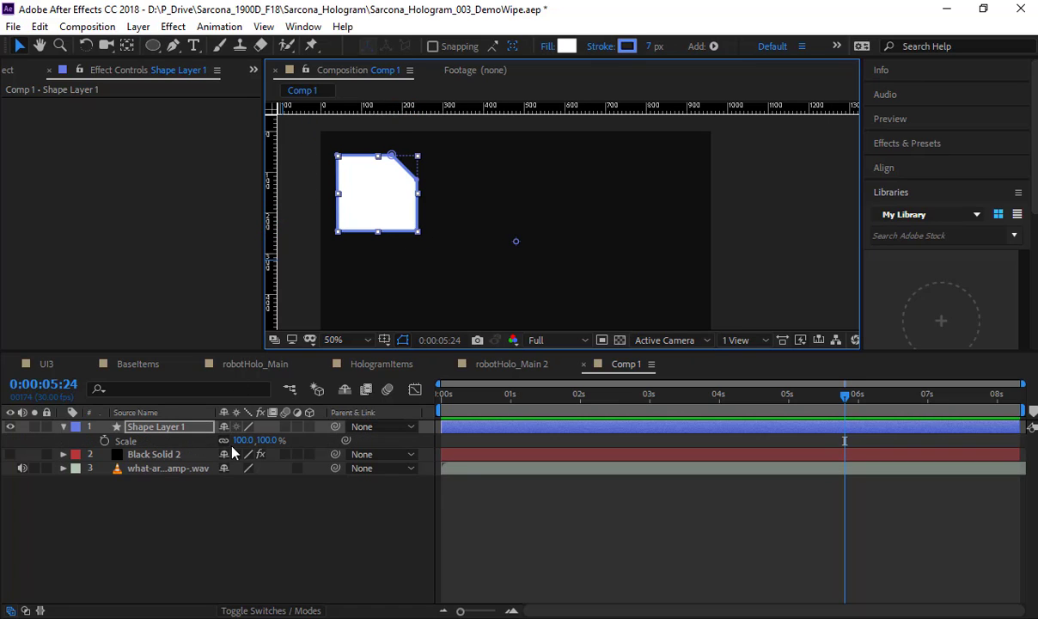
left_click_drag(245, 439, 202, 449)
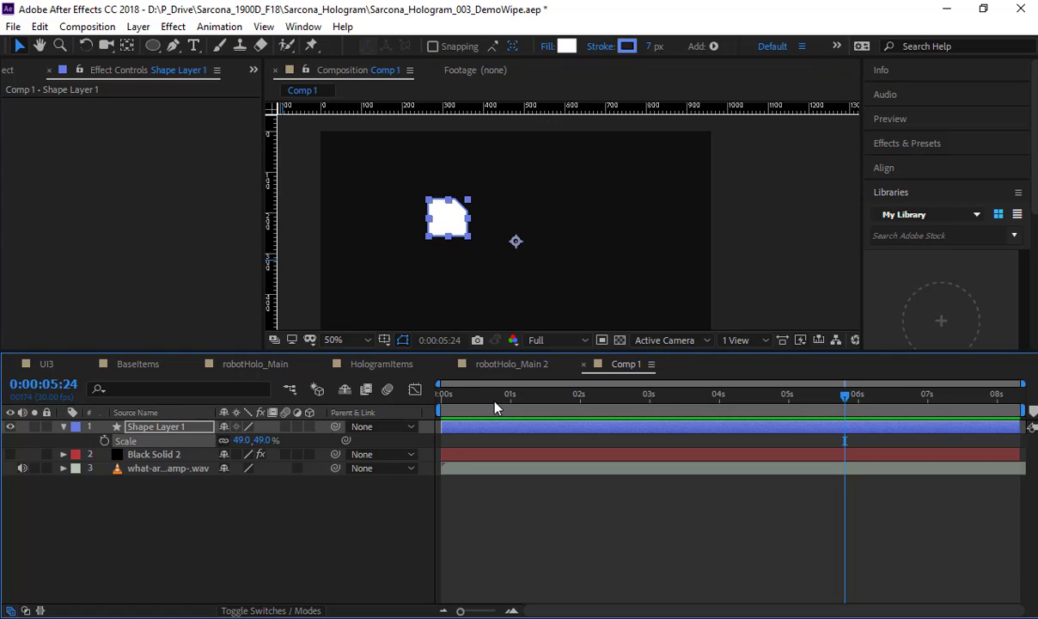
Step: Move the shape layer's anchor point to the shape's lower-right corner and place the shape near the composition's upper-left corner
key("c")
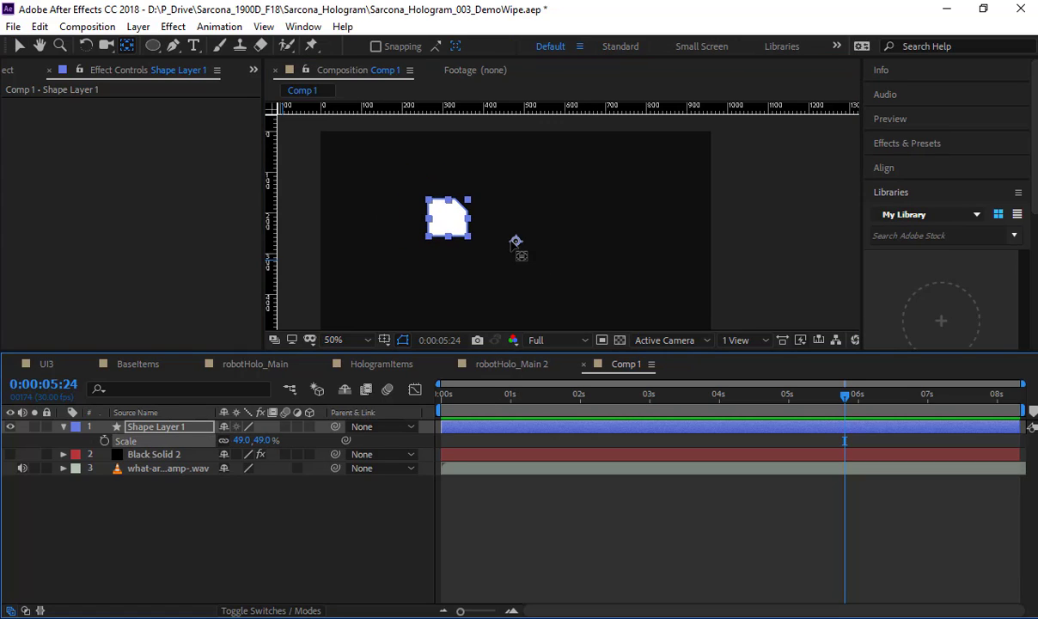
mouse_move(515, 241)
left_mouse_down()
mouse_move(466, 235)
mouse_move(355, 174)
left_mouse_up()
key("v")
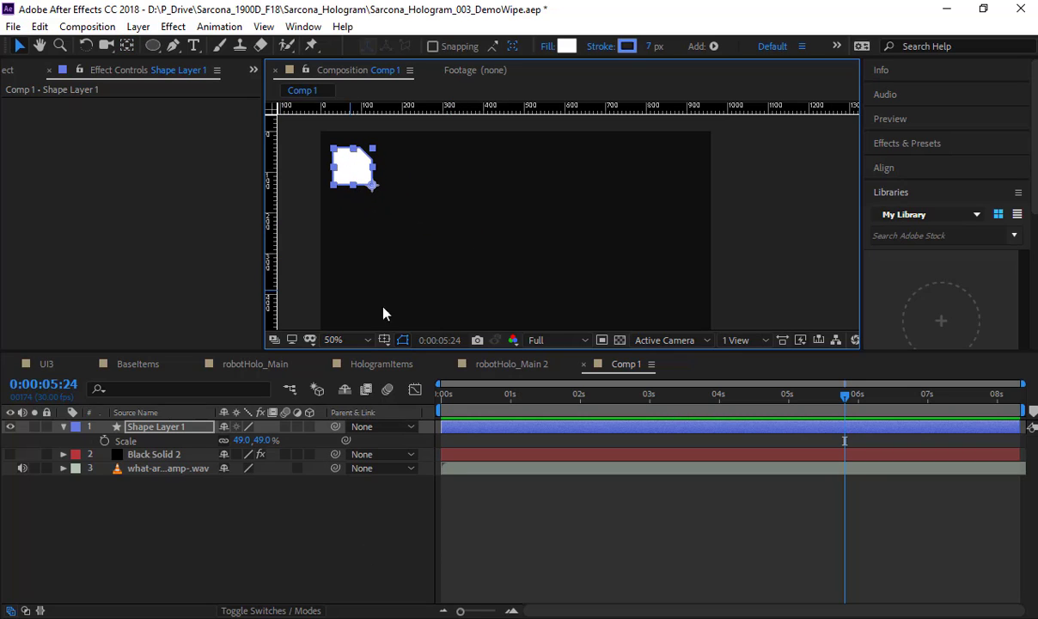
Step: Reduce the shape's fill opacity to 53% and deselect the layer
left_click(550, 47)
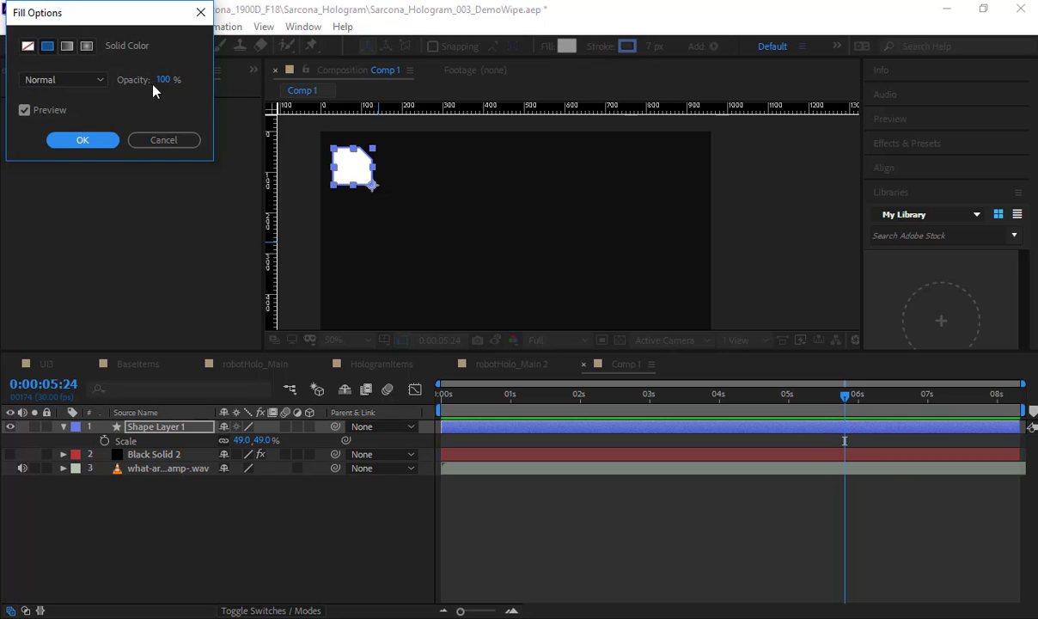
left_click_drag(164, 79, 123, 79)
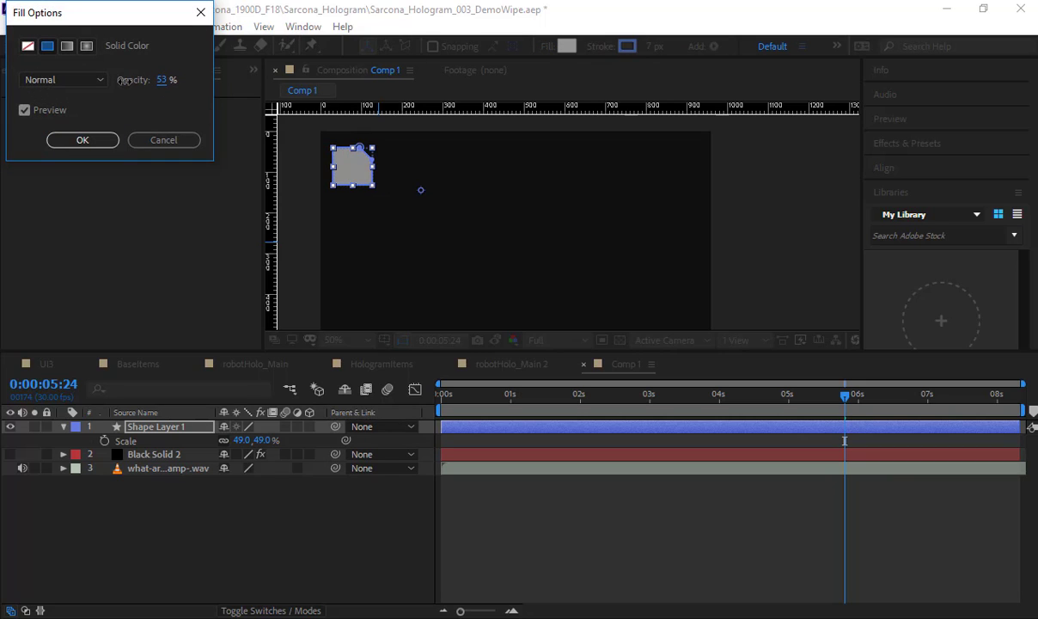
left_click(104, 145)
left_click(206, 506)
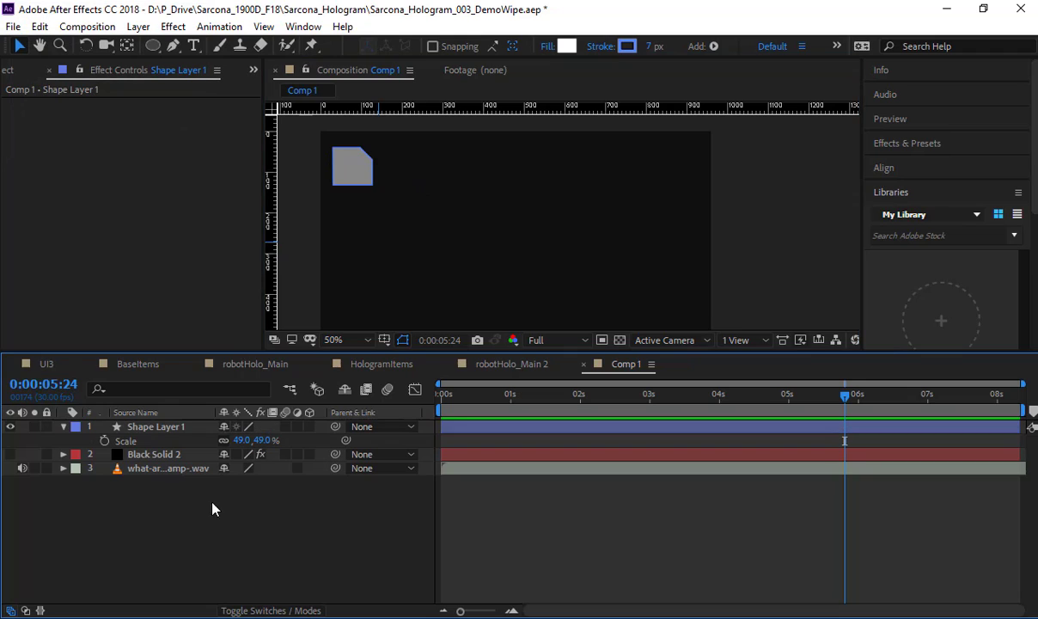
Step: Show the black solid again, move its waveform ring so it overlaps the grey shape, and preview them together
key("space")
left_click_drag(359, 247, 411, 256)
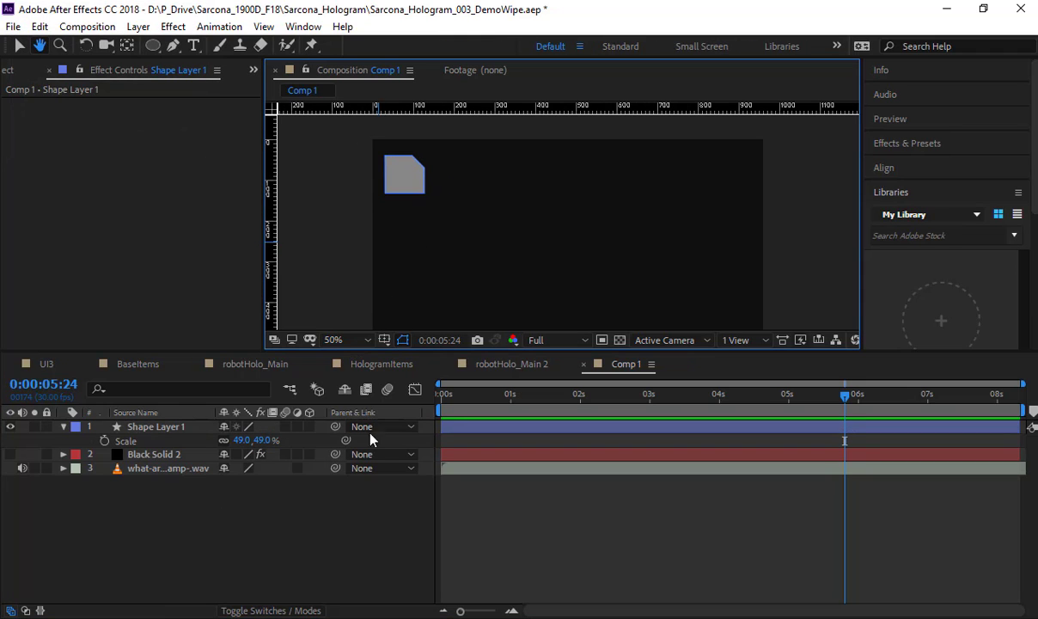
left_click(10, 455)
left_click(576, 200)
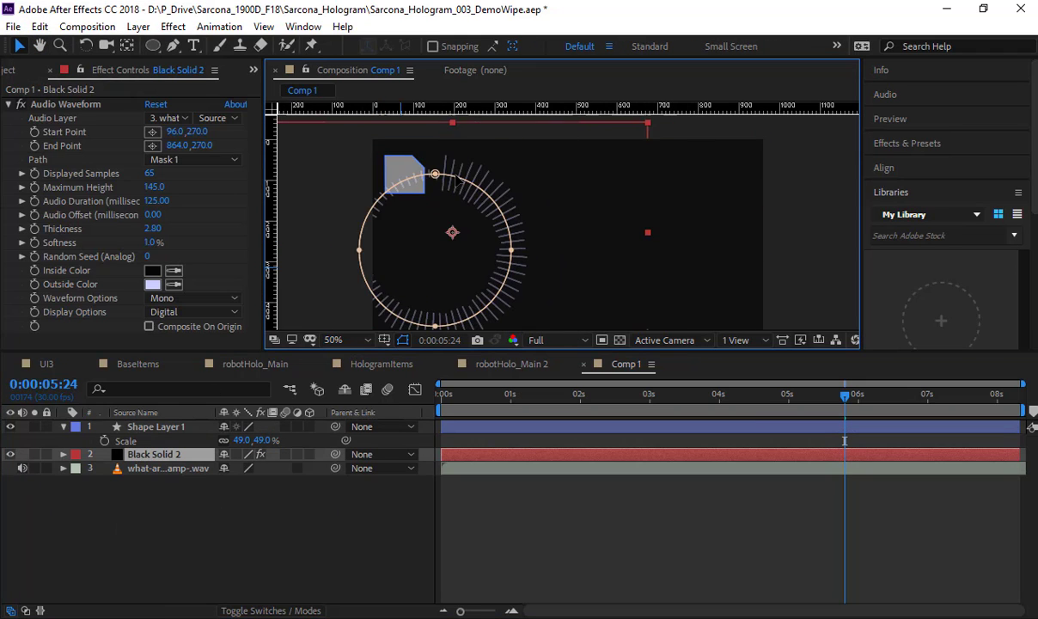
scroll(381, 176, "up", 1)
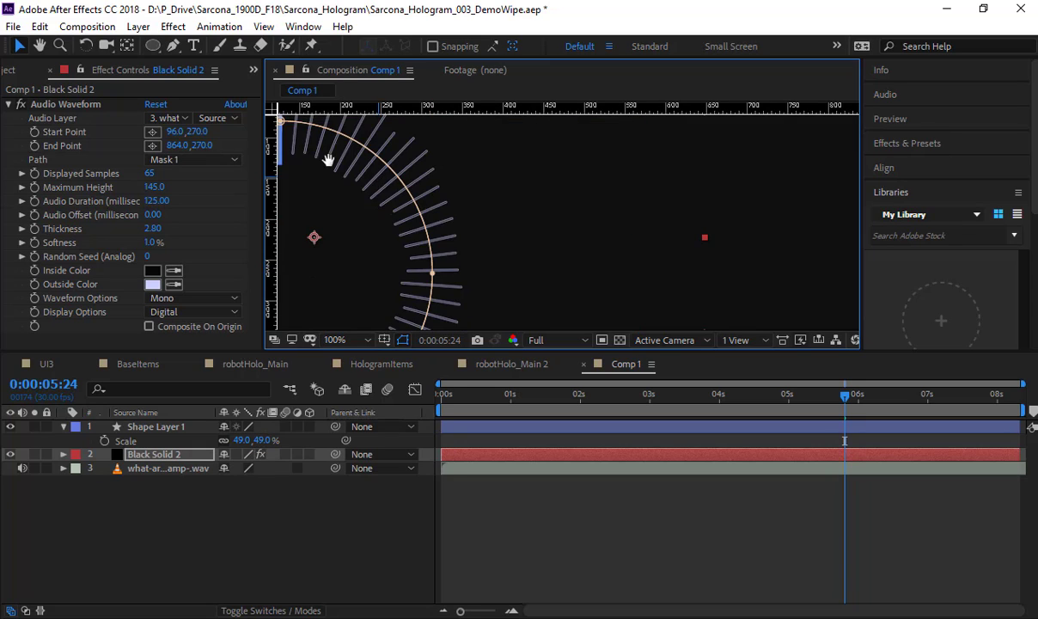
left_click_drag(329, 160, 563, 226)
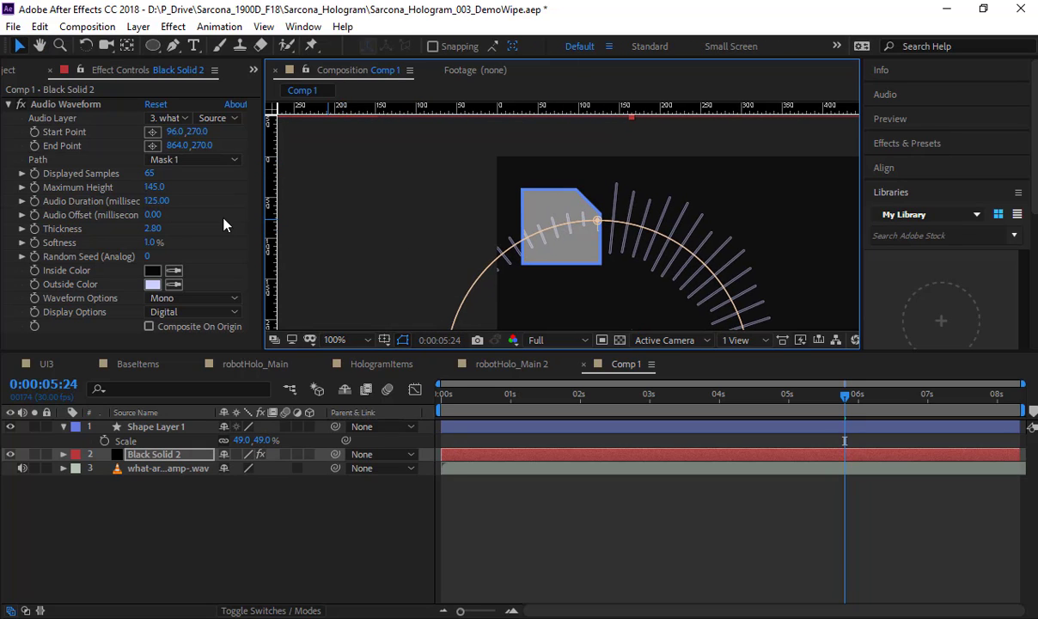
left_click(362, 556)
key("space")
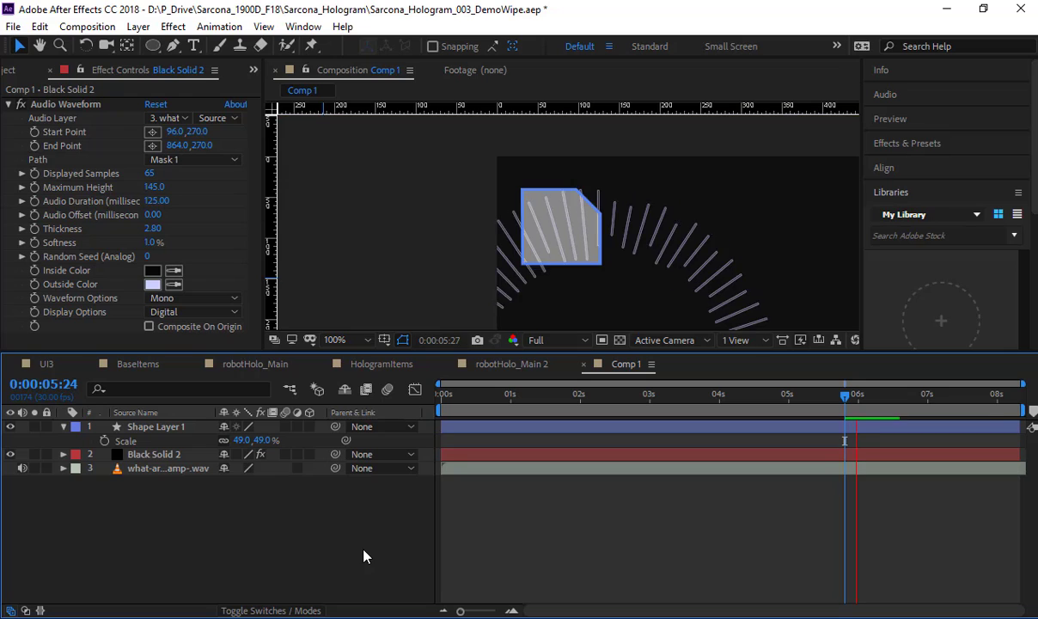
key("space")
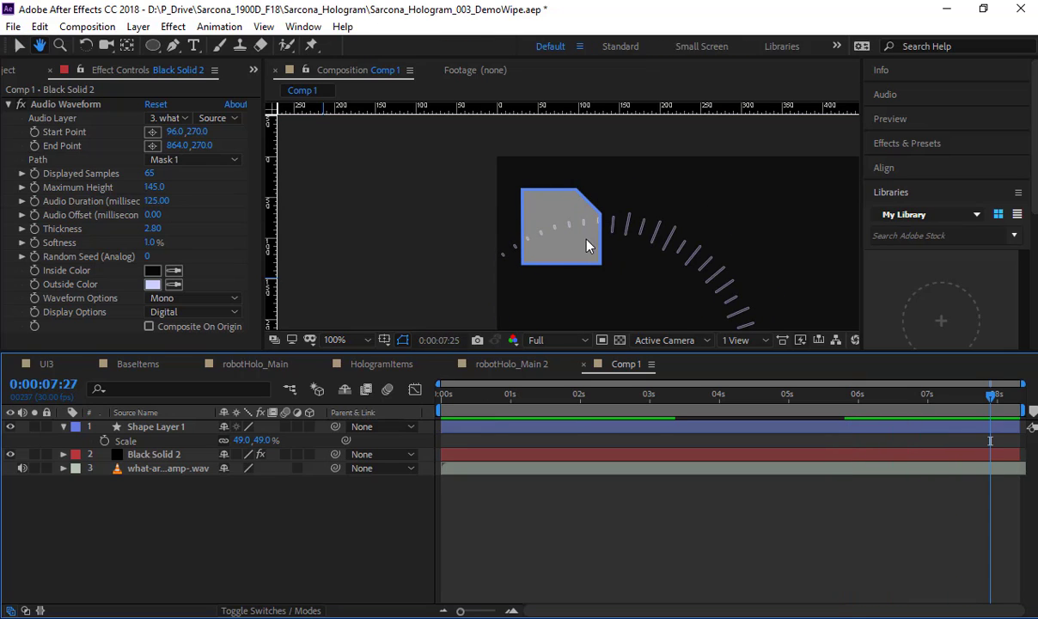
Step: Move the waveform ring away from the shape towards the composition's centre and hide the black solid
left_click_drag(634, 323, 955, 297)
scroll(785, 259, "down", 1)
left_click_drag(677, 256, 546, 235)
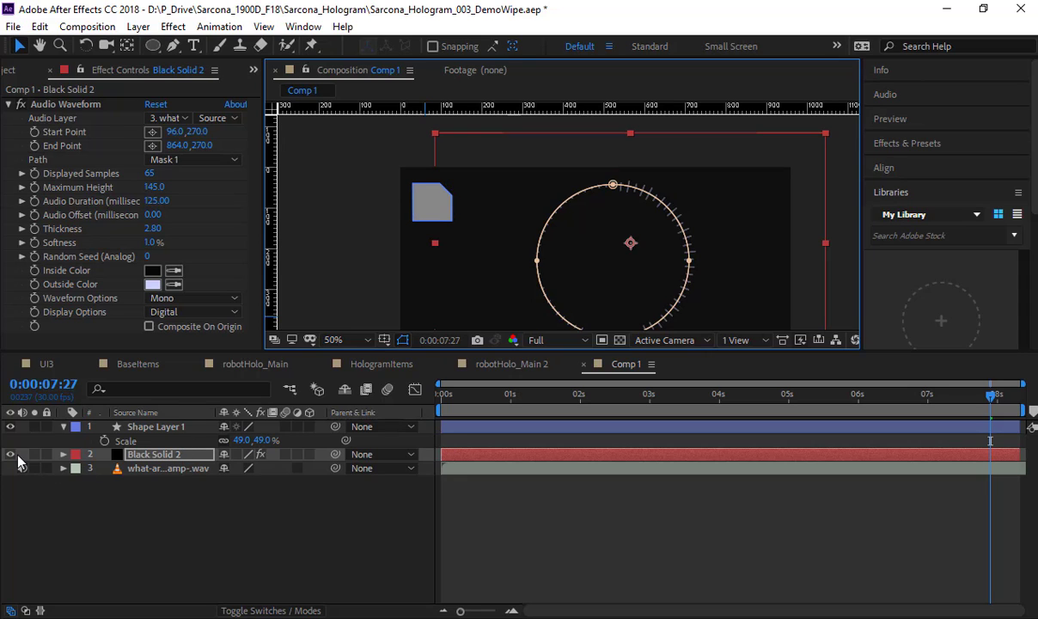
left_click(11, 454)
Step: Set the shape layer's Opacity to 0% at the start of the composition and add a keyframe there
left_click(159, 426)
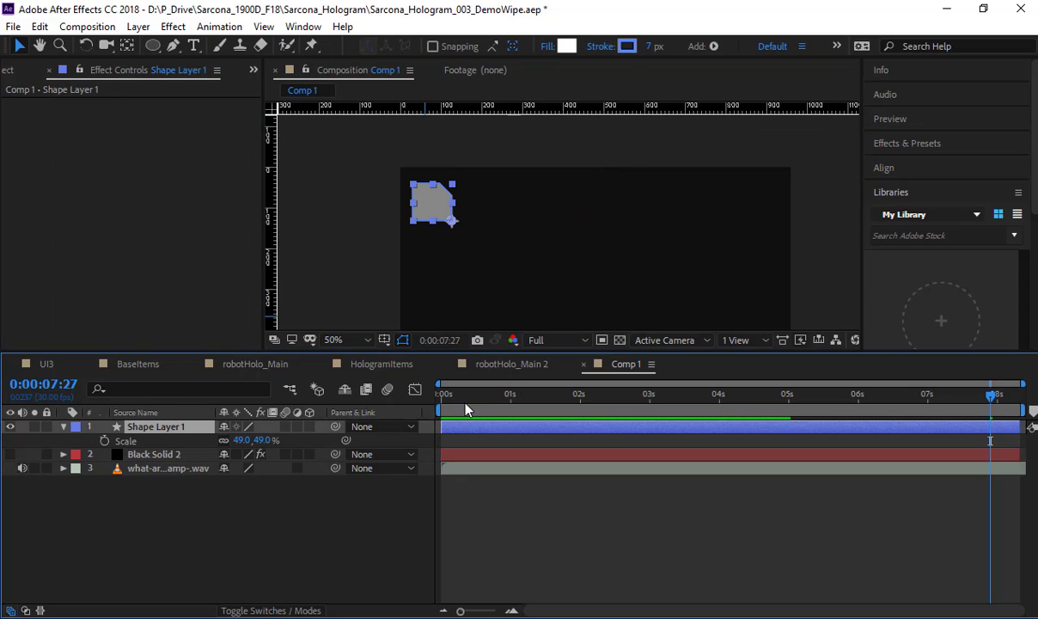
key("Home")
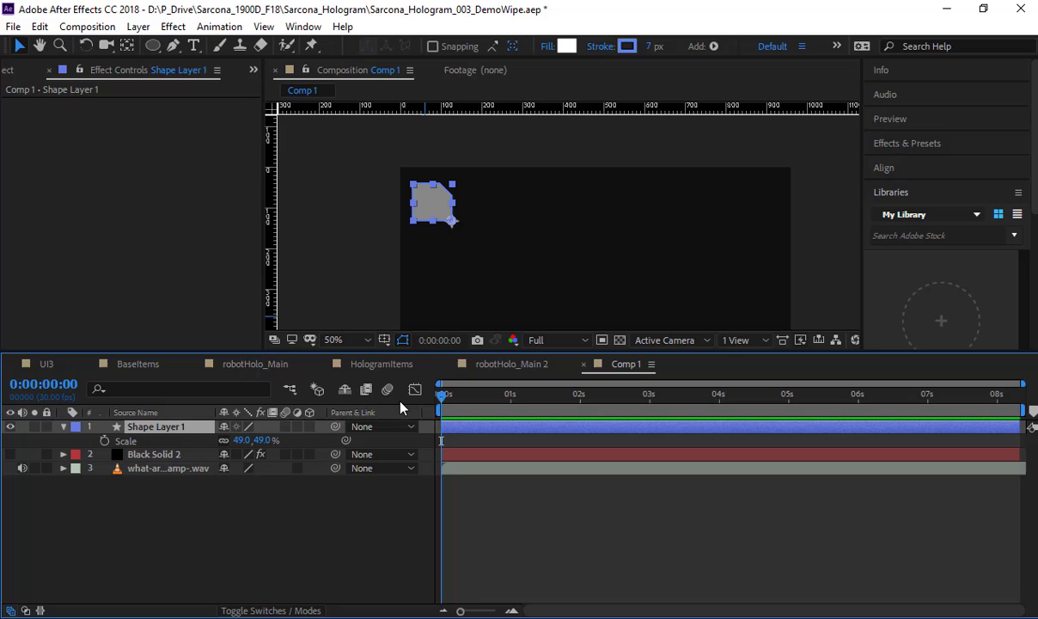
key("t")
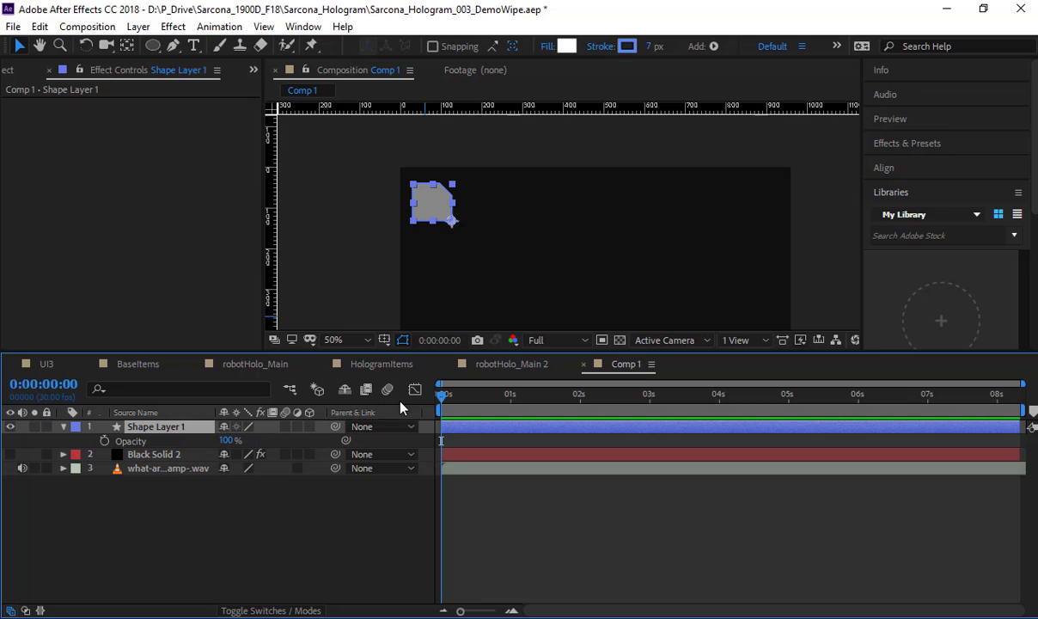
left_click_drag(226, 440, 46, 447)
left_click(104, 440)
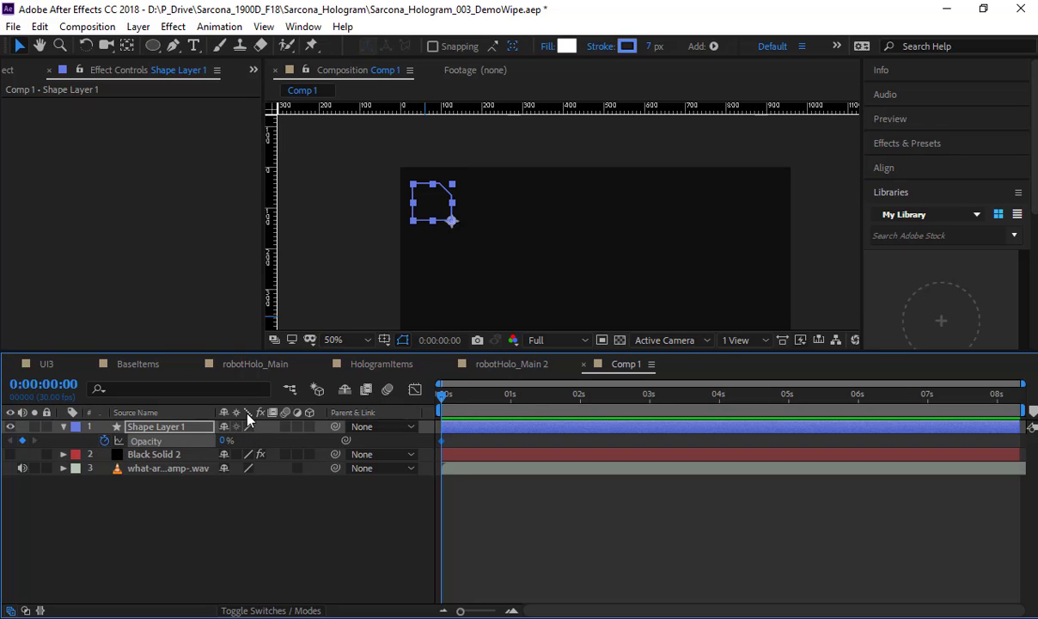
Step: Keyframe the shape layer's Opacity at 100% at 0:00:00:06
left_click_drag(444, 406, 455, 402)
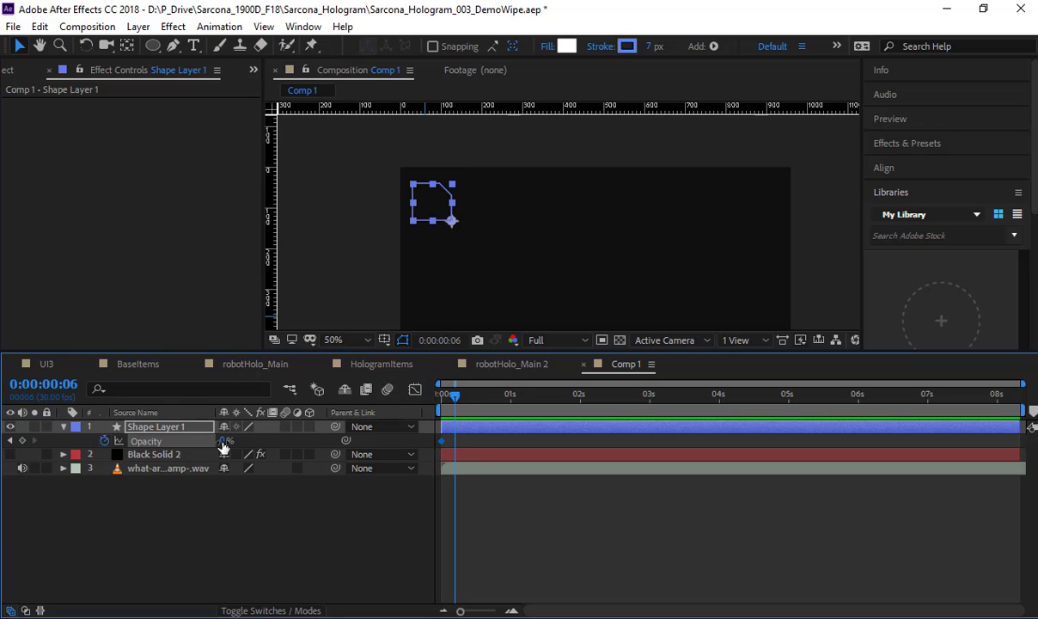
left_click_drag(224, 447, 311, 457)
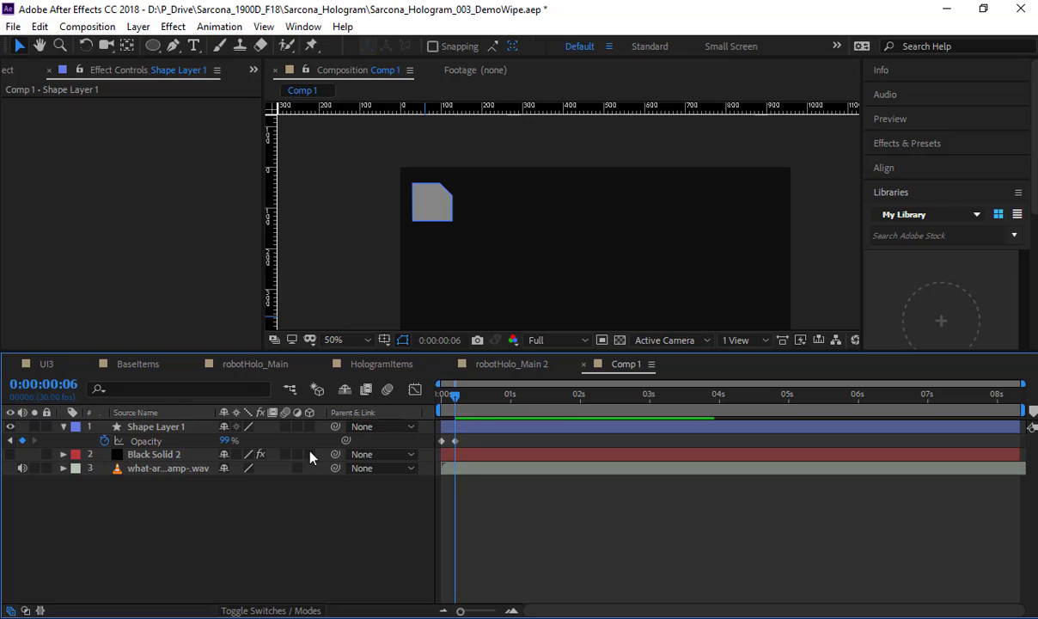
left_click_drag(228, 440, 237, 440)
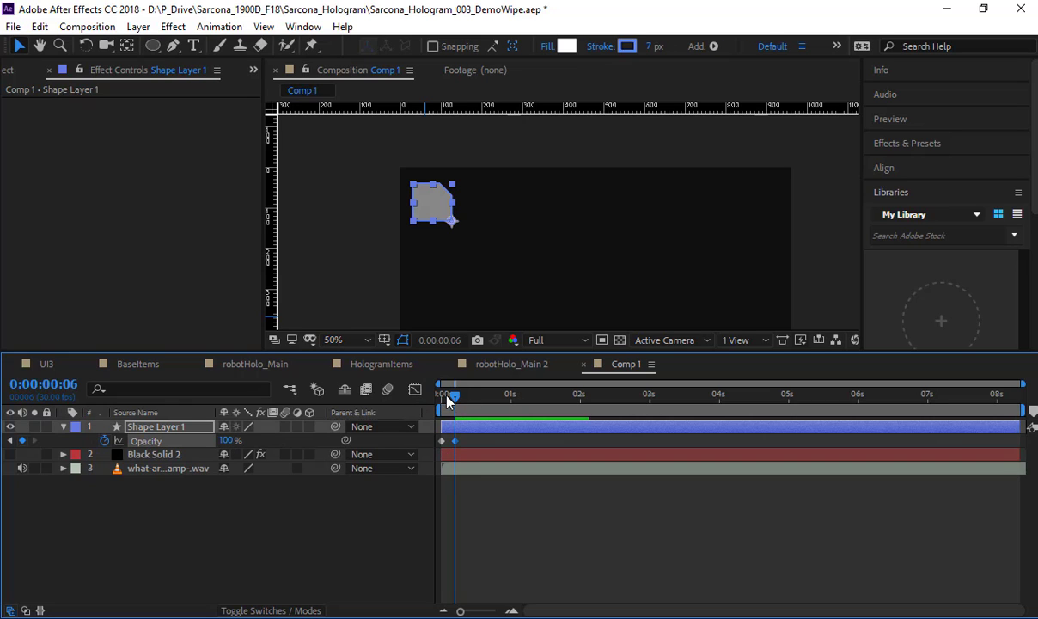
Step: Preview the shape layer's opacity fade-in from the start of the composition
left_click_drag(446, 400, 395, 375)
left_click(378, 525)
key("space")
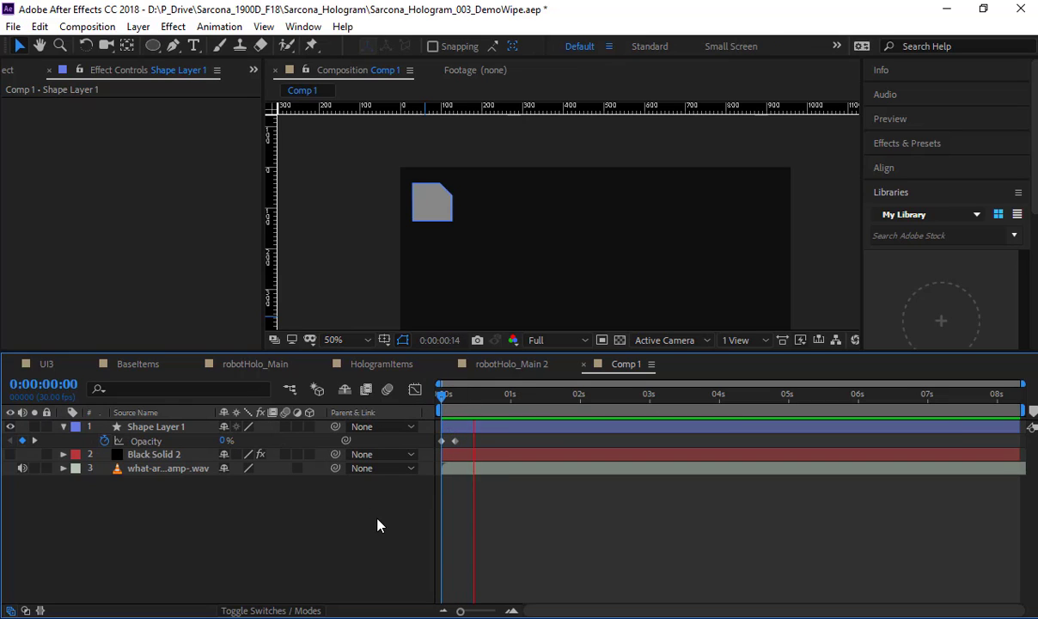
mouse_move(446, 398)
left_mouse_down()
mouse_move(435, 399)
mouse_move(456, 407)
left_mouse_up()
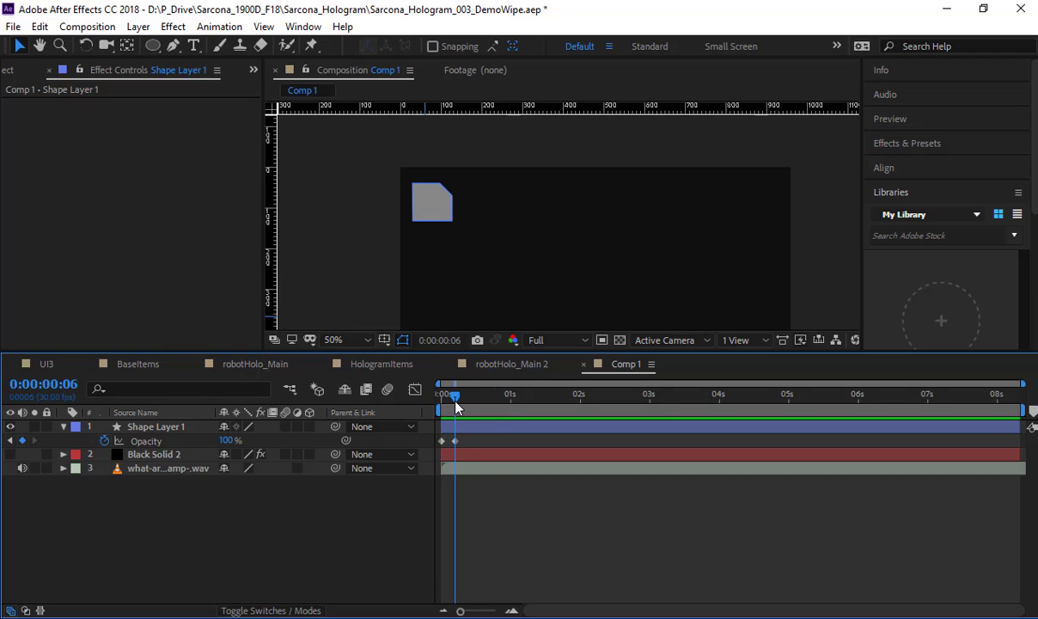
Step: Move the shape layer's 100% Opacity keyframe to 0:00:00:12 for a slower fade-in
left_click_drag(463, 609, 488, 612)
scroll(380, 227, "up", 2)
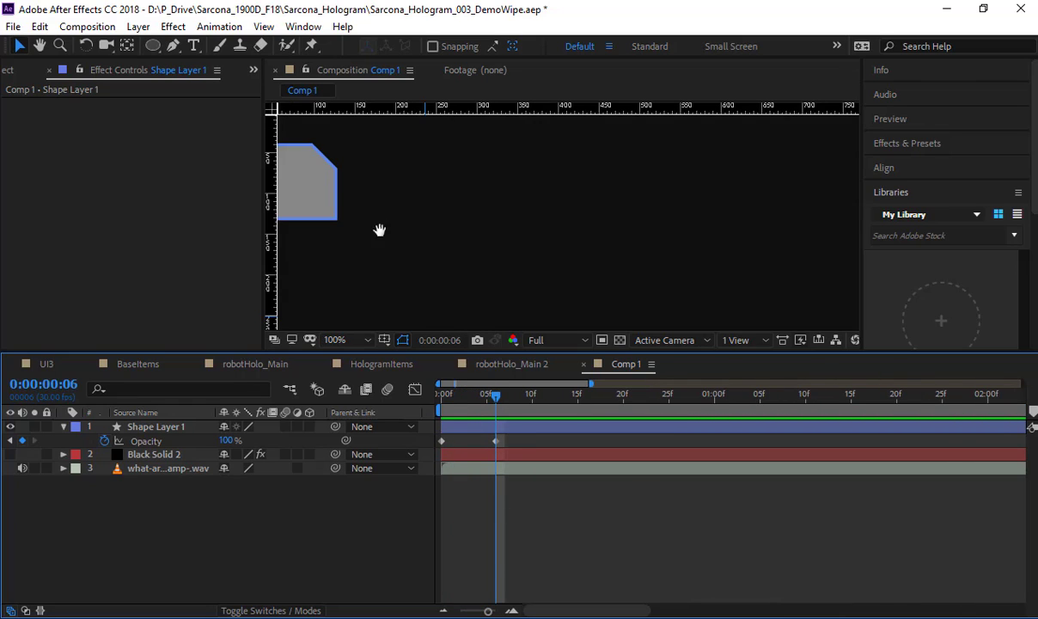
left_click(485, 400)
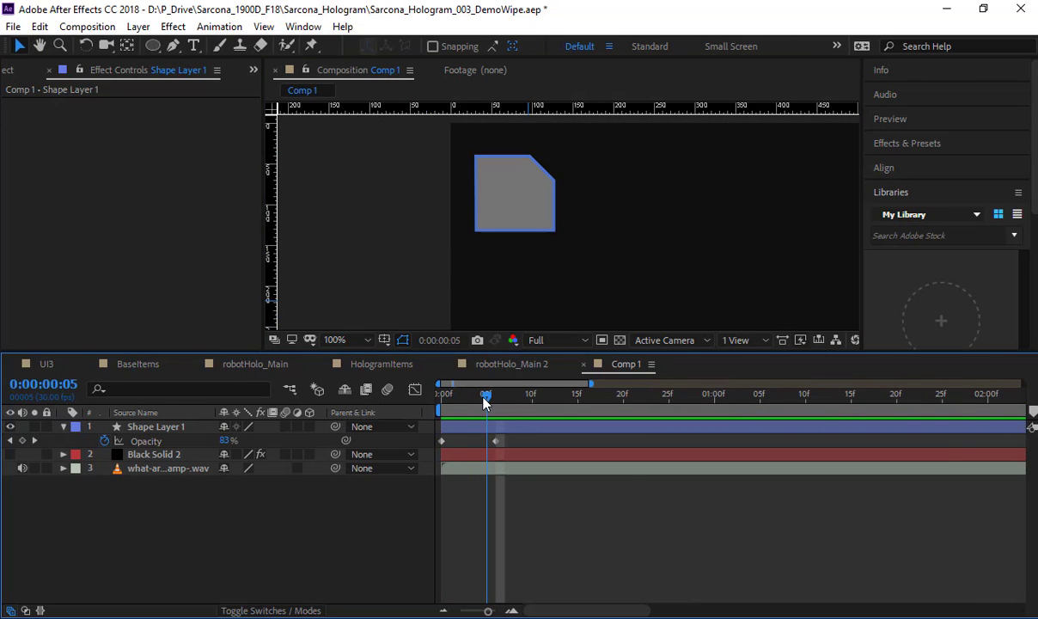
key("Page_Up")
left_click(495, 440)
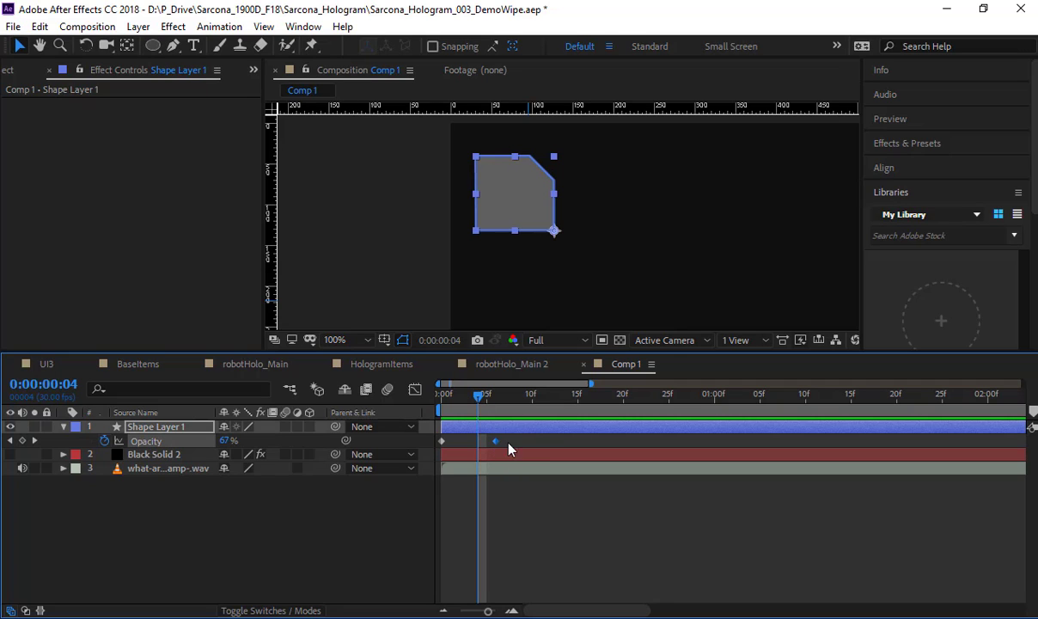
left_click_drag(495, 440, 549, 440)
Step: Add Opacity keyframes to the shape layer at 69% on 0:00:00:11 and 80% on 0:00:00:09
left_click_drag(479, 401, 545, 417)
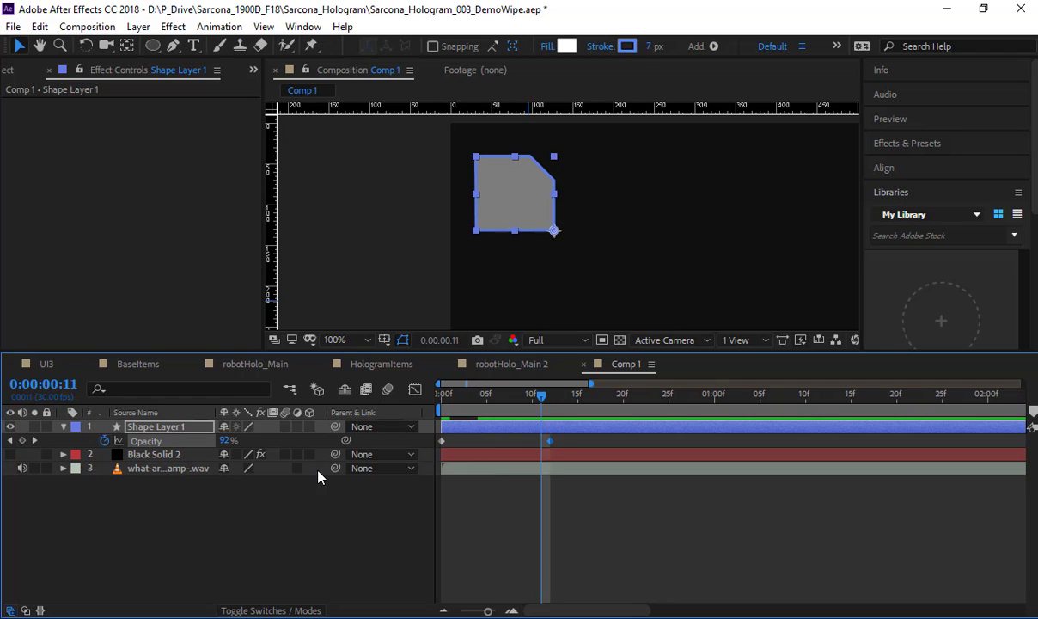
left_click_drag(211, 440, 207, 440)
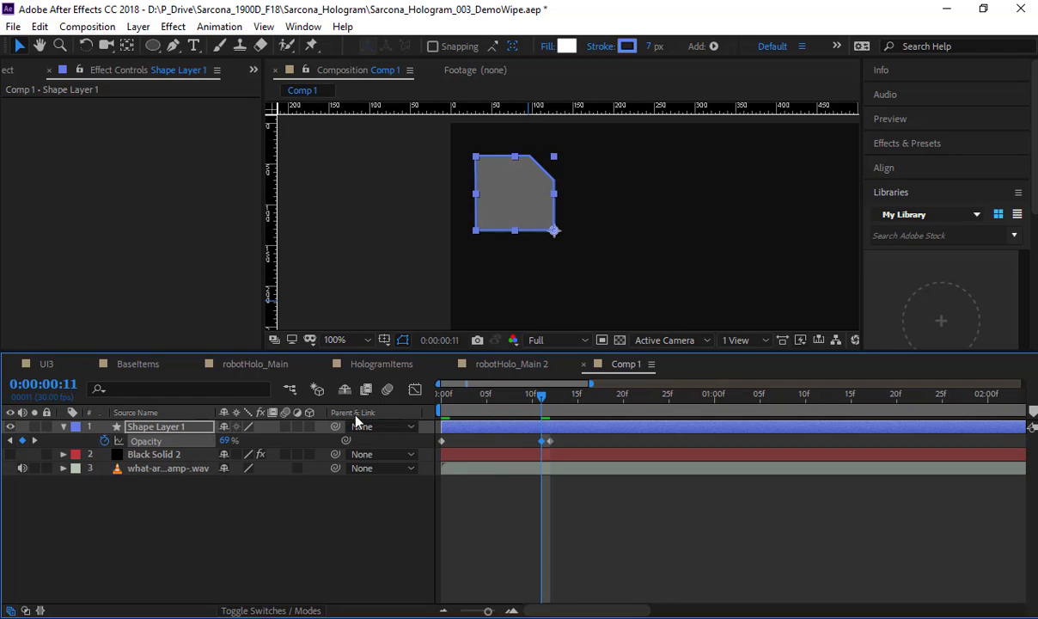
left_click_drag(542, 401, 516, 404)
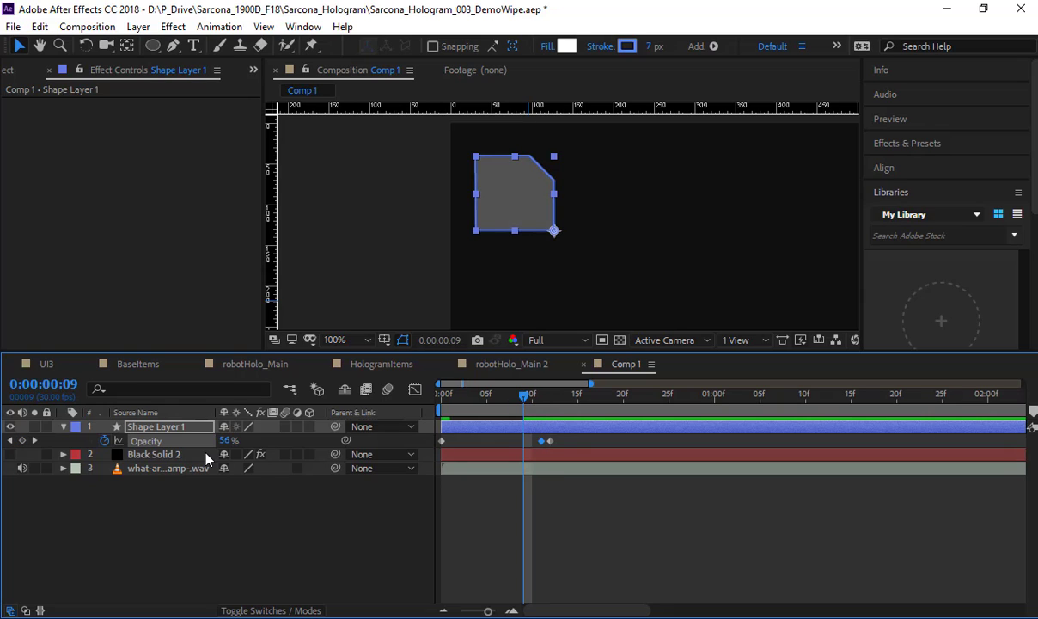
left_click_drag(226, 442, 241, 440)
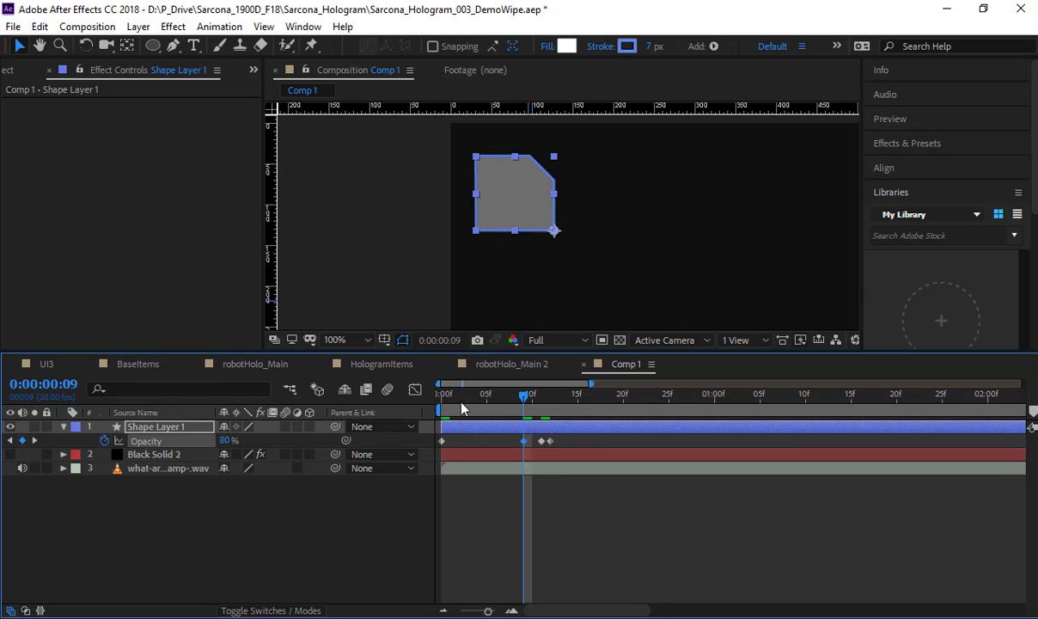
Step: Add an Opacity keyframe of 47% at 0:00:00:07 and a brighter one at 0:00:00:05 to create a flicker
key("Page_Up")
key("Page_Up")
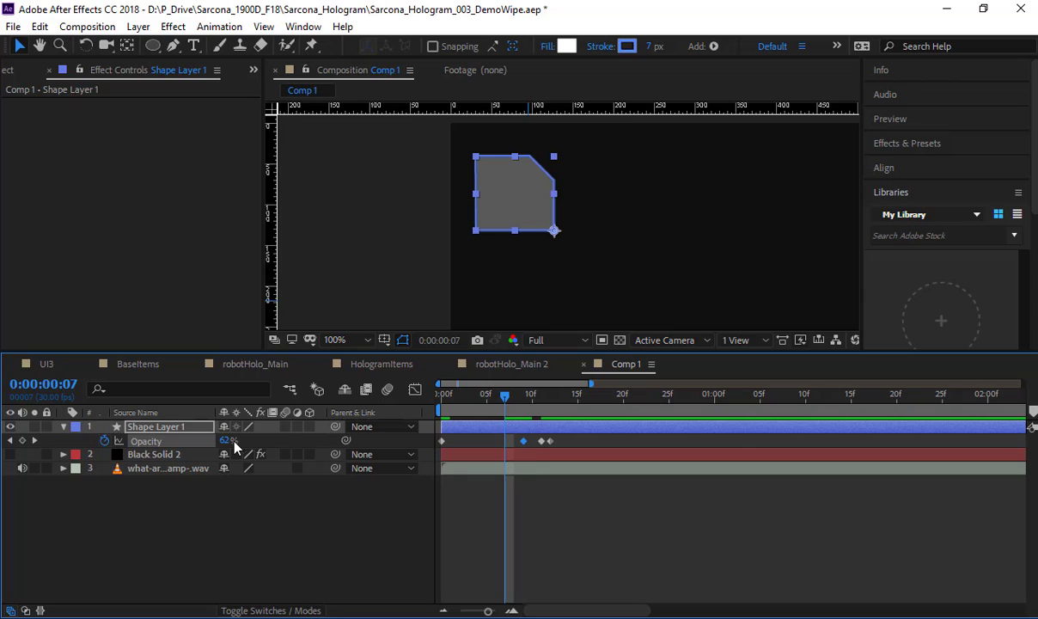
left_click_drag(220, 440, 213, 441)
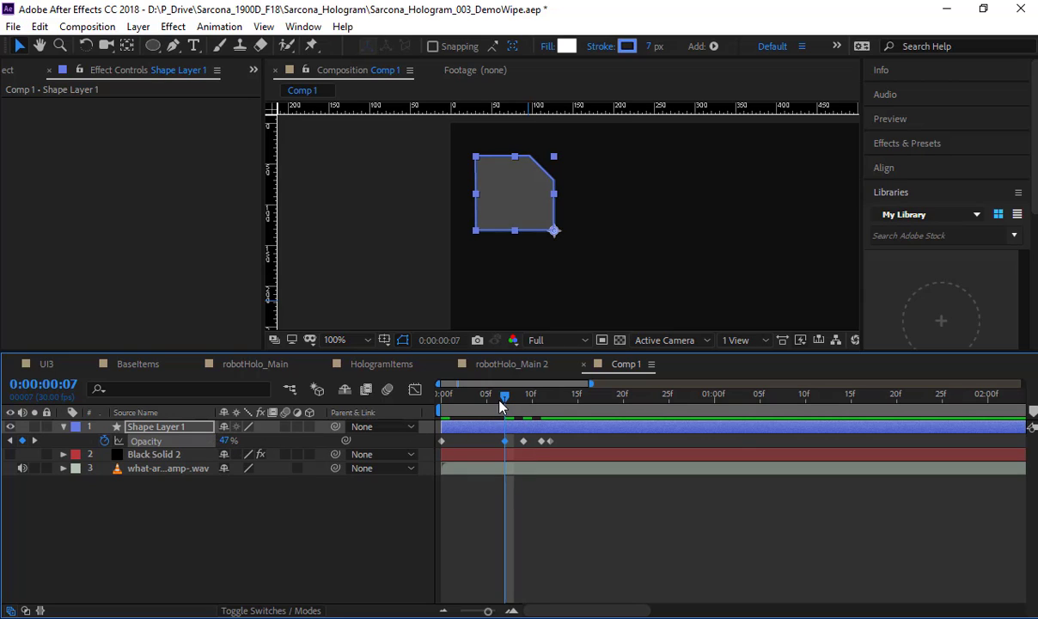
left_click_drag(502, 401, 487, 399)
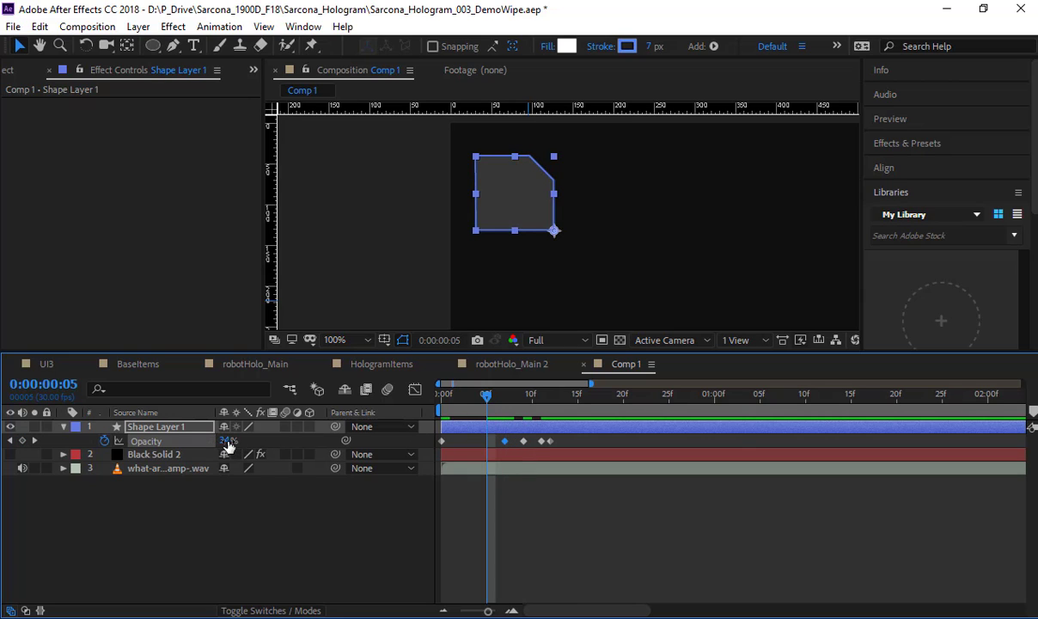
left_click_drag(228, 441, 258, 442)
Step: Preview the shape's flickering opacity animation from the start of the composition
left_click_drag(488, 411, 399, 413)
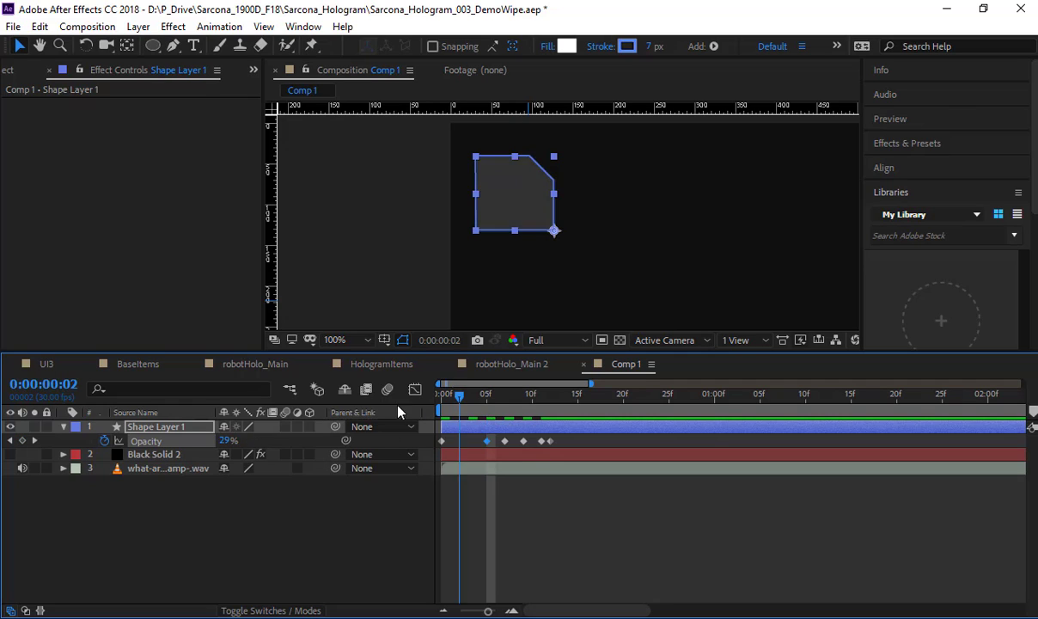
left_click(357, 546)
key("space")
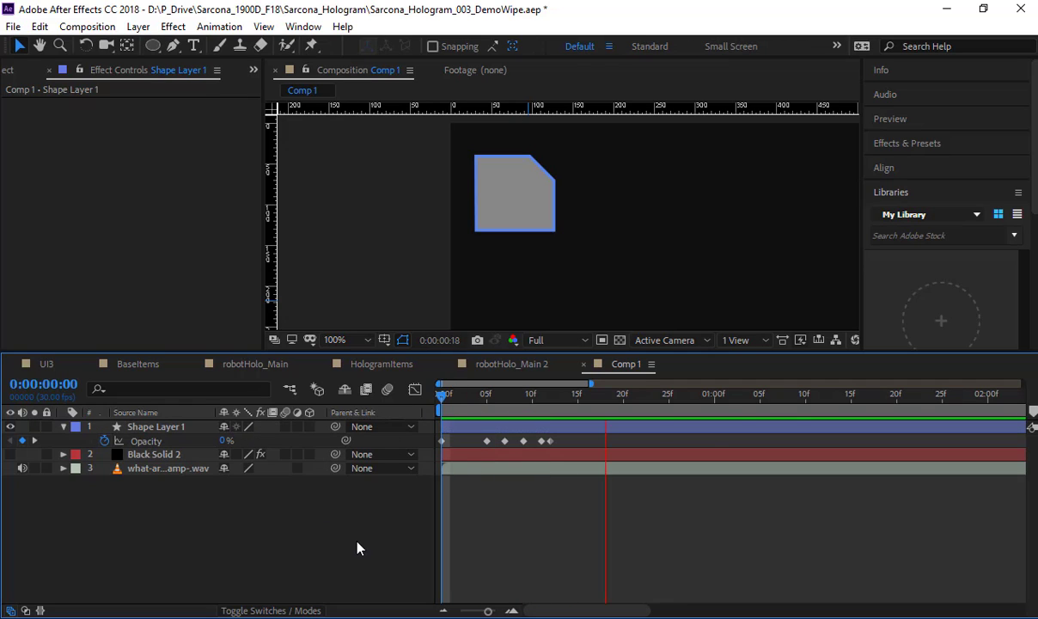
key("space")
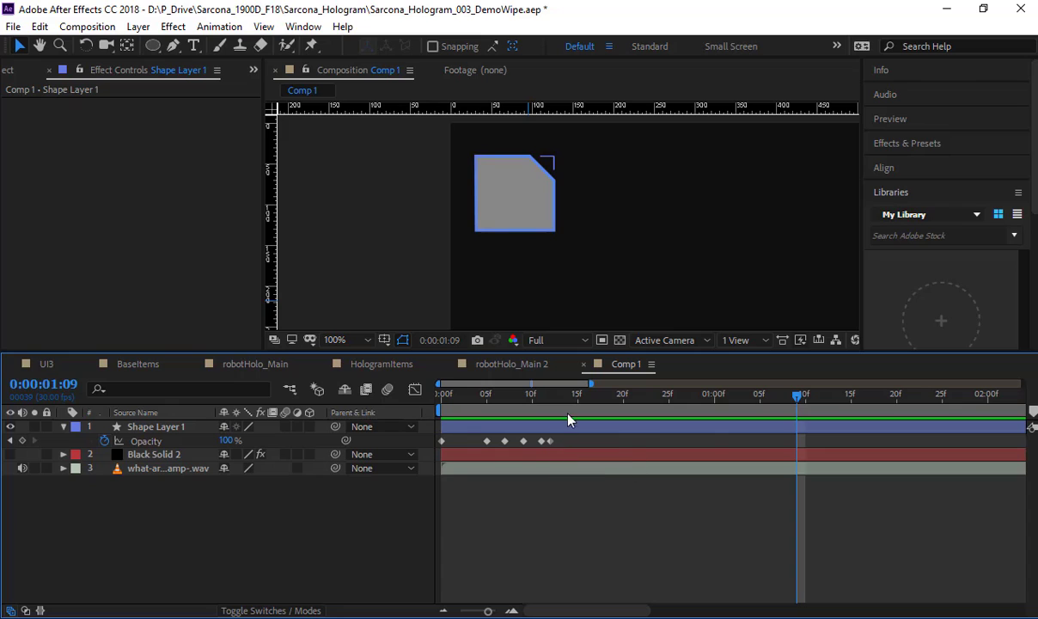
Step: Apply Easy Ease to all of the shape layer's Opacity keyframes and preview the smoothed flicker
right_click(442, 440)
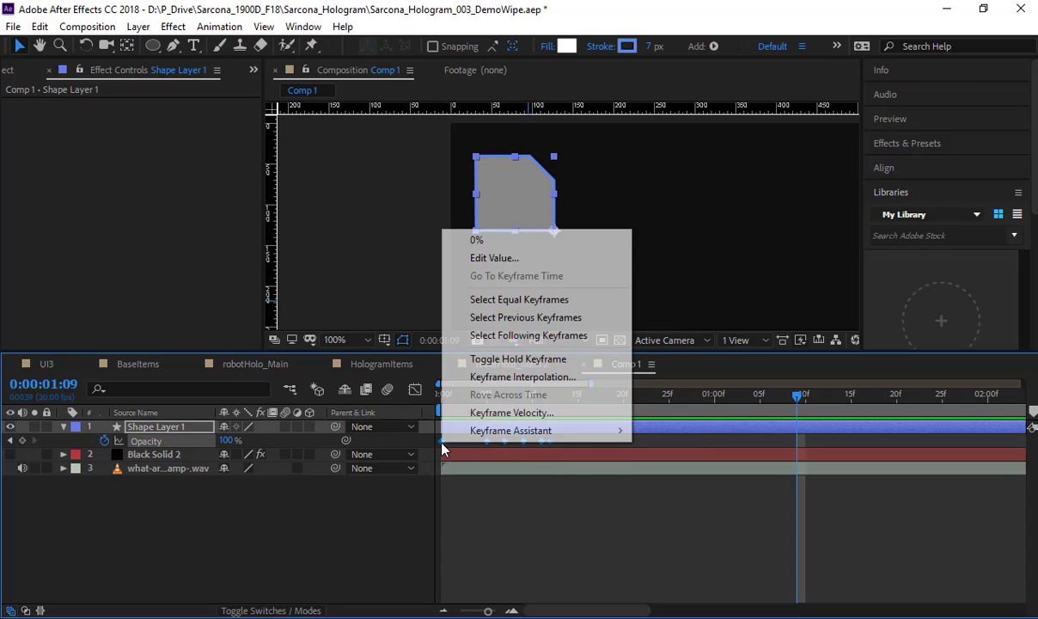
mouse_move(481, 431)
left_click(368, 485)
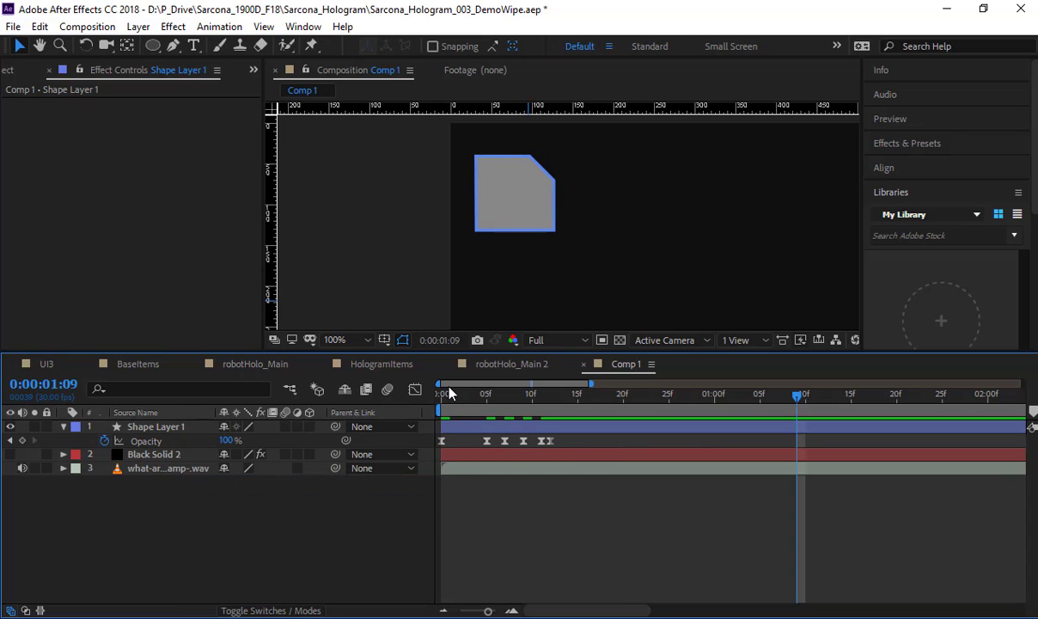
key("space")
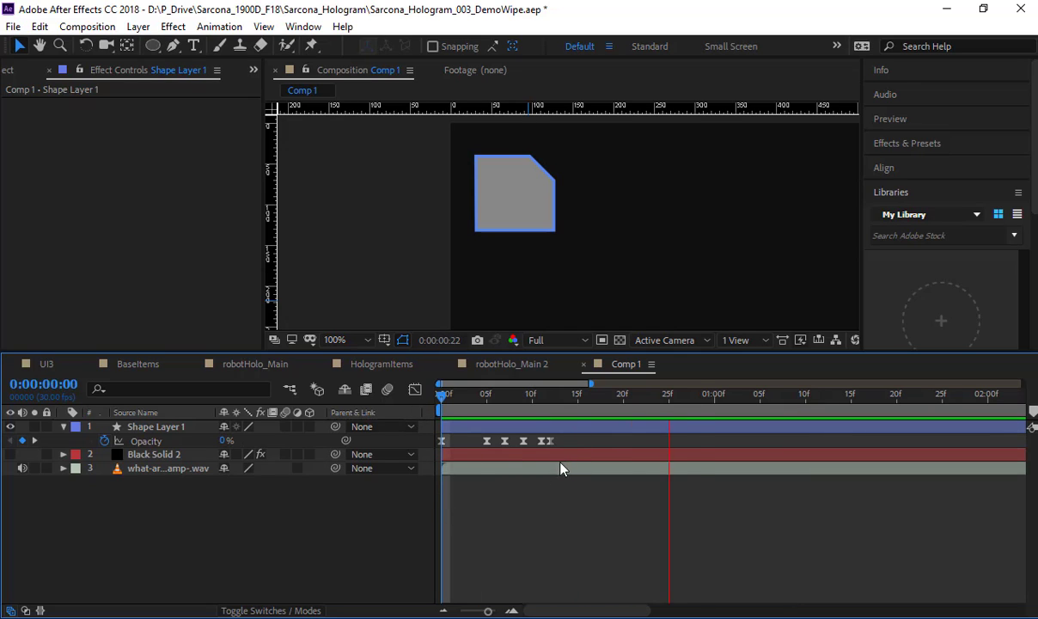
Step: Delete the shape layer's Opacity keyframes at 0:00:00:07 and 0:00:00:11
left_click(505, 440)
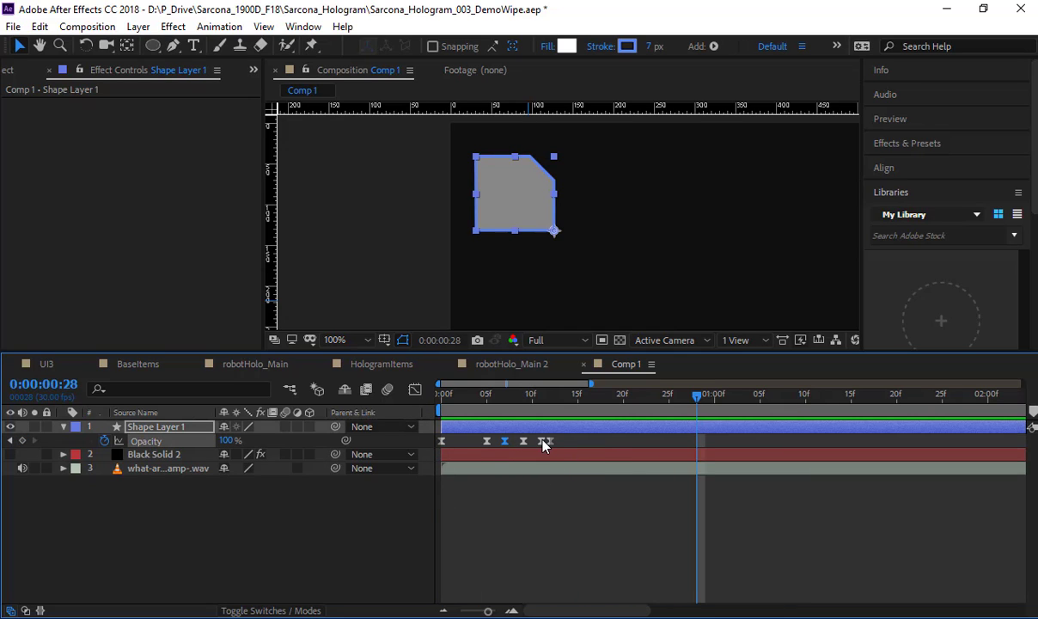
key("Delete")
key("space")
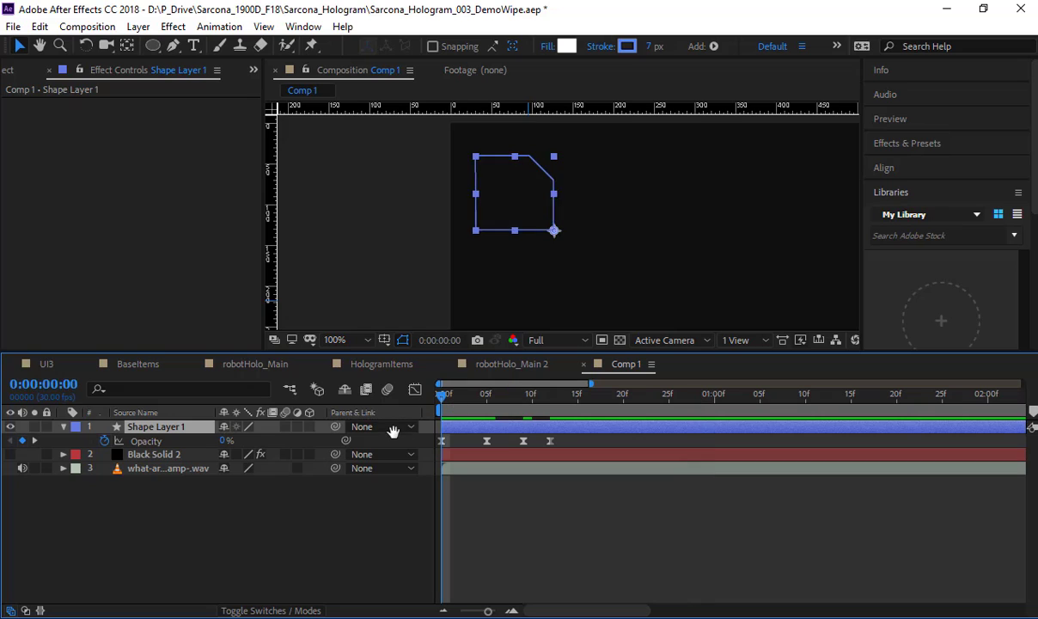
Step: Keyframe the shape layer's Opacity at 59% at 0:00:00:07 and preview the flicker
left_click(505, 393)
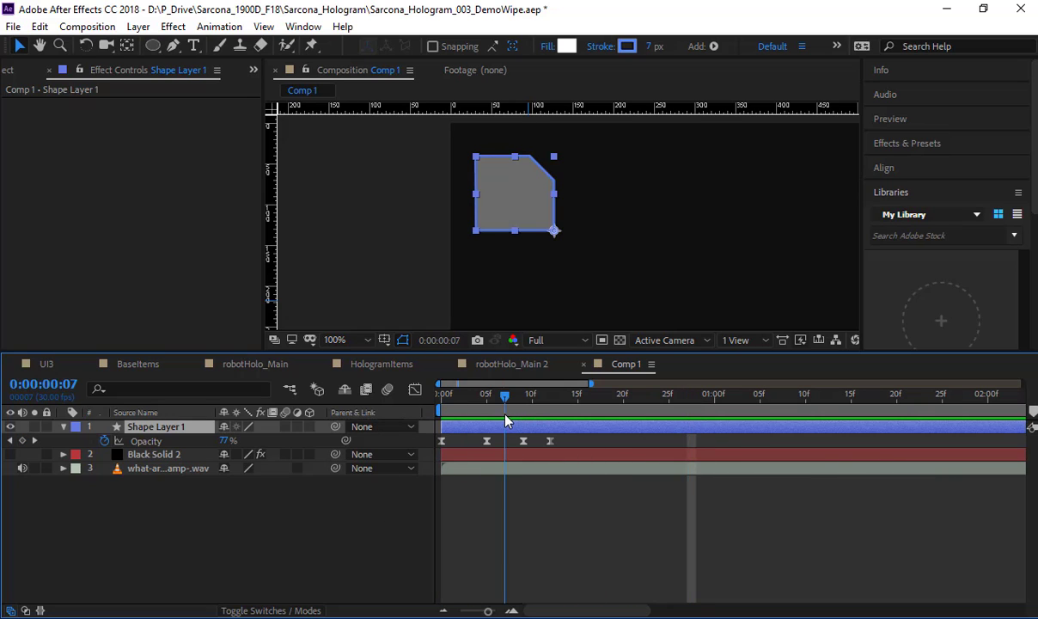
left_click_drag(225, 440, 206, 440)
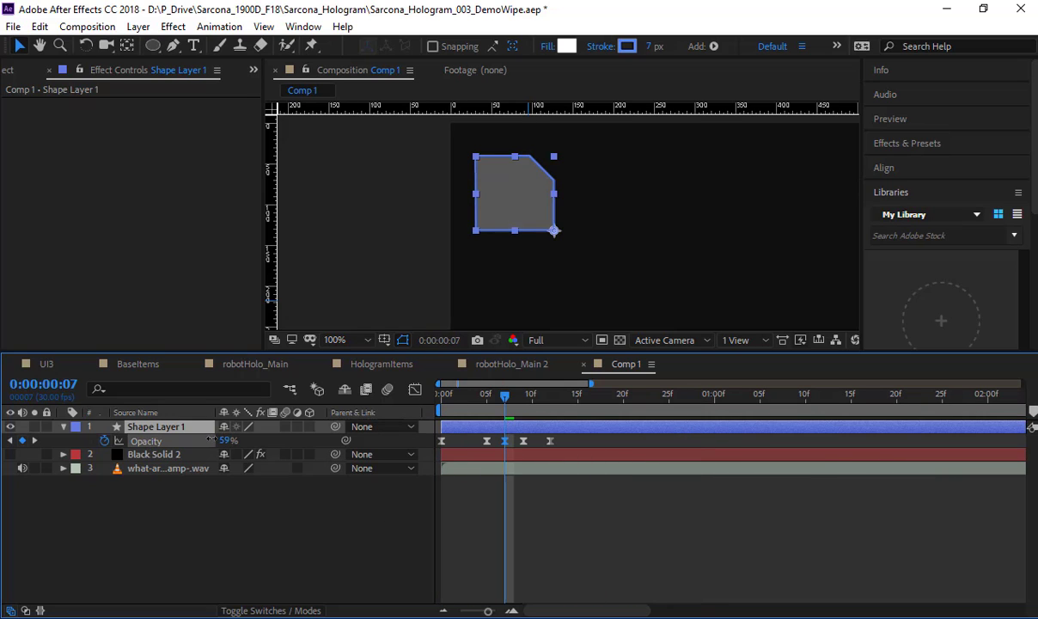
left_click(331, 535)
scroll(541, 404, "right", 3)
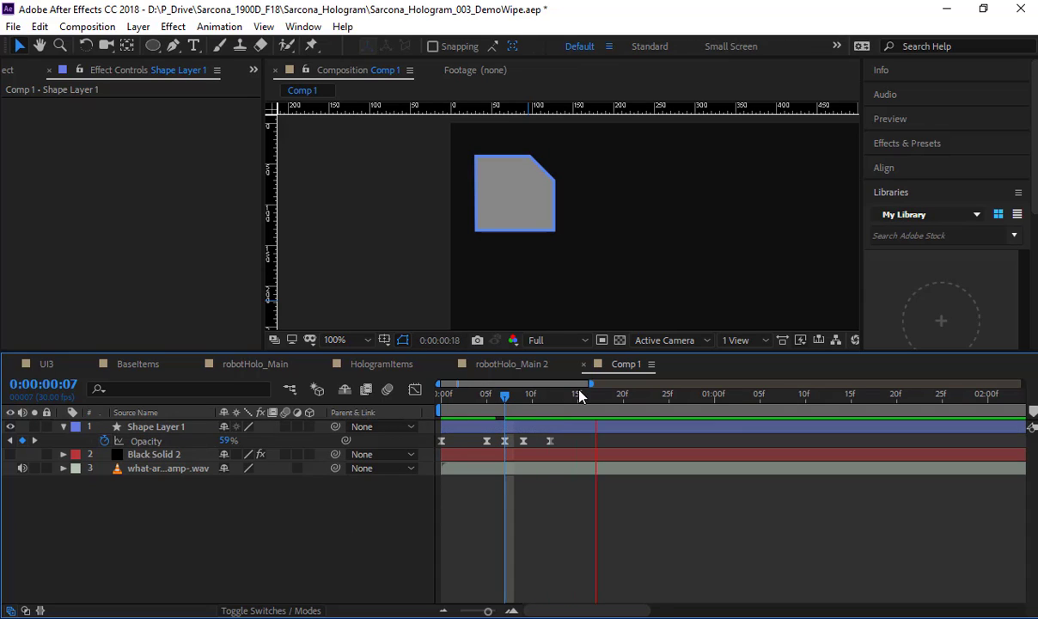
Step: End the work area shortly after the last Opacity keyframe and preview that short range
left_click_drag(486, 611, 429, 607)
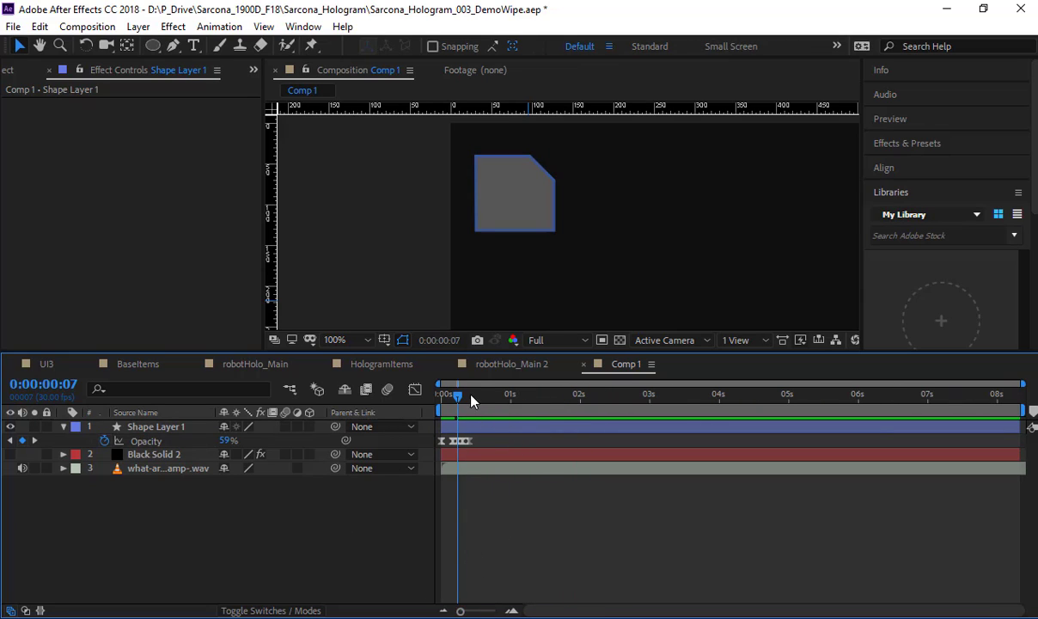
left_click_drag(470, 395, 387, 409)
key("n")
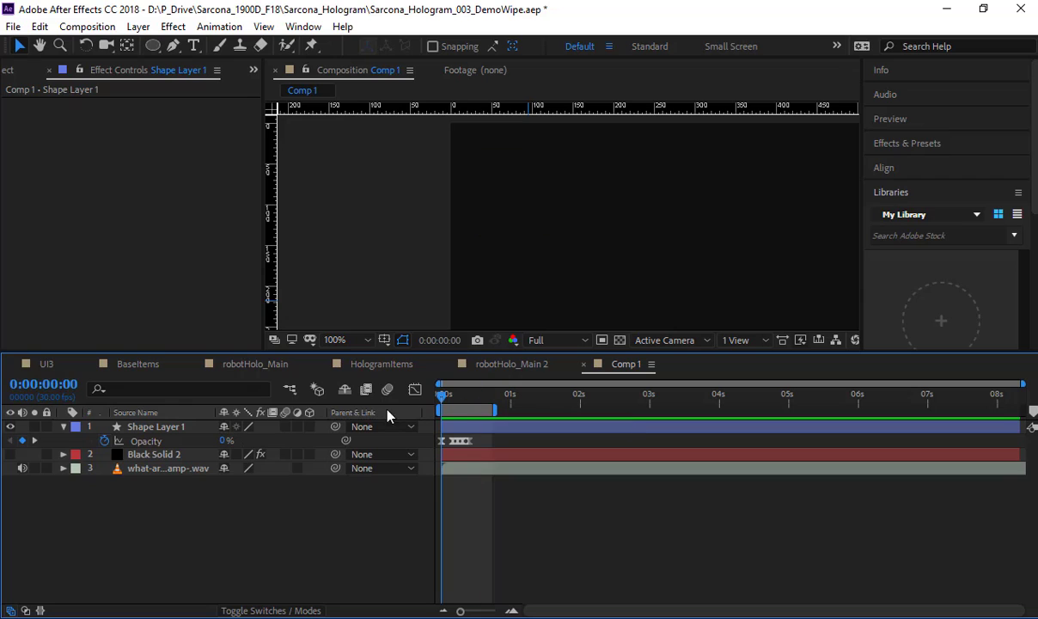
key("space")
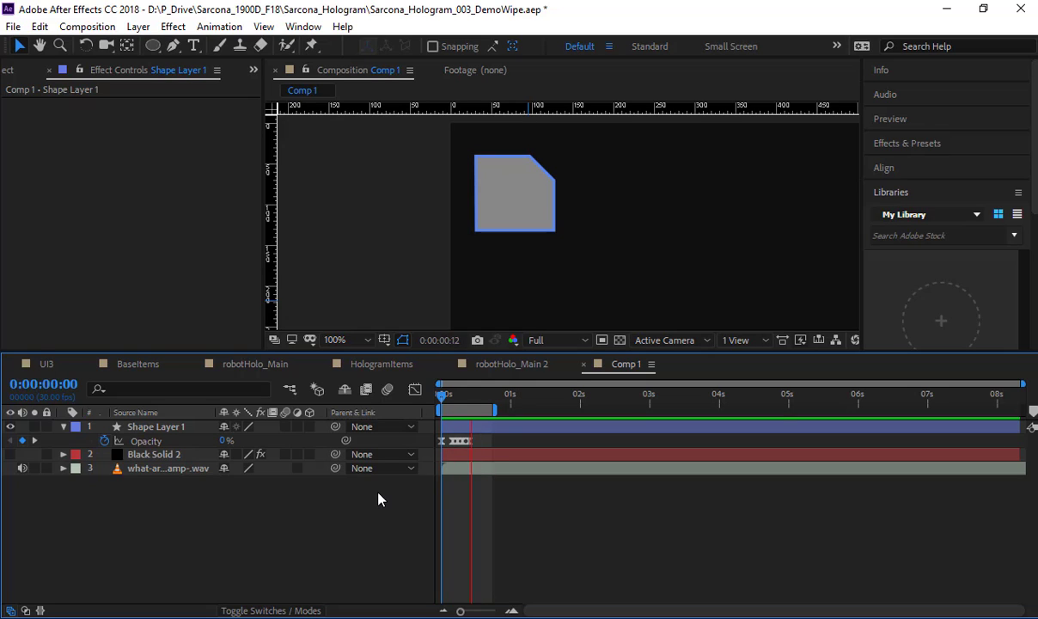
key("space")
Step: Remove all Opacity keyframes from the shape layer
left_click(186, 427)
key("u")
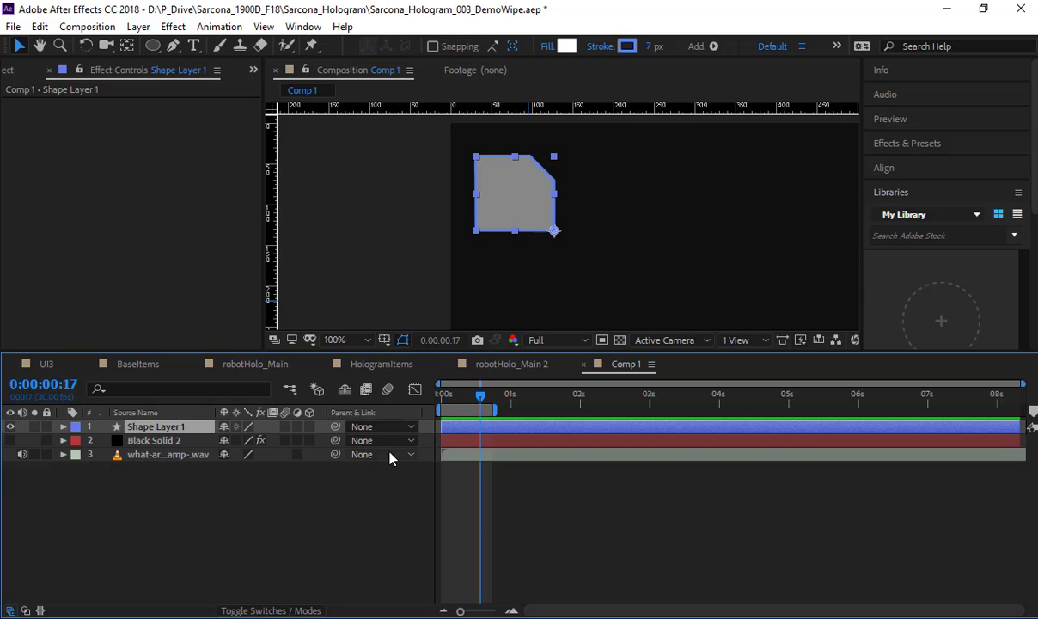
key("t")
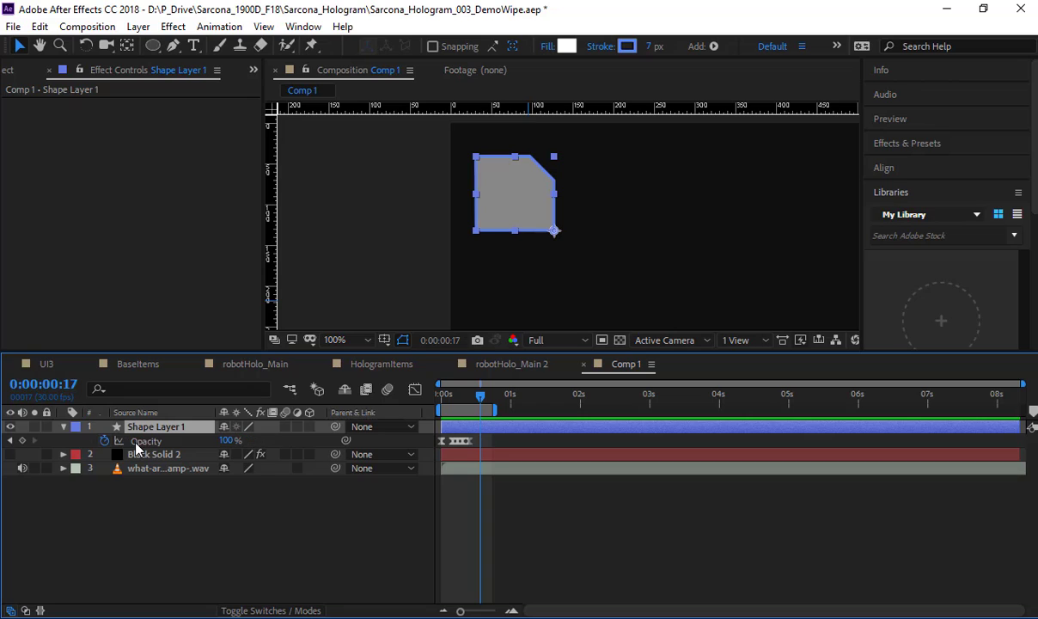
left_click(153, 441)
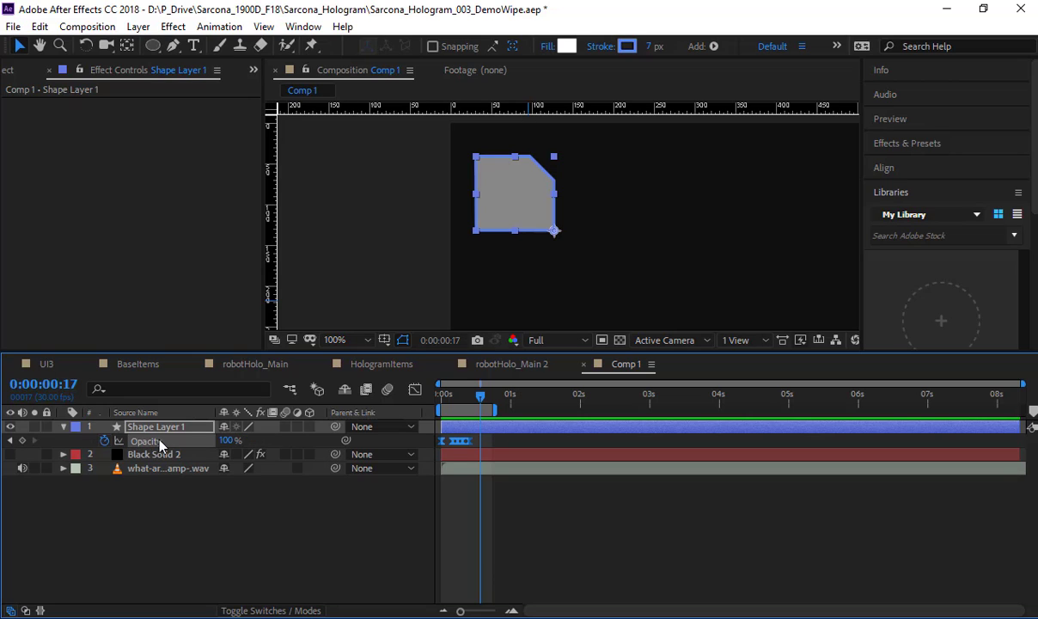
key("Delete")
Step: Duplicate the angular shape layer three times and arrange the four shapes in a column down the composition's left side
key("p")
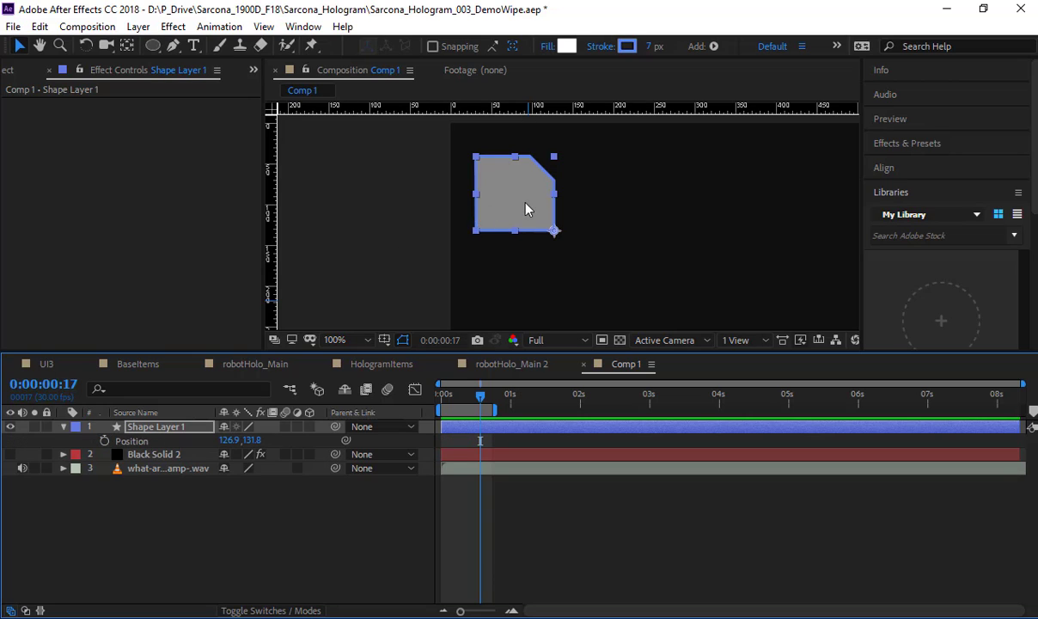
scroll(526, 204, "down", 1)
left_click_drag(548, 221, 718, 229)
key("ctrl+d")
Step: Duplicate the four-shape column six times and space the copies across the composition as a grid of seven columns and four rows
key("ctrl+d")
key("ctrl+d")
left_click(217, 469, "shift")
key("ctrl+d")
key("ctrl+d")
key("ctrl+d")
key("ctrl+d")
key("ctrl+d")
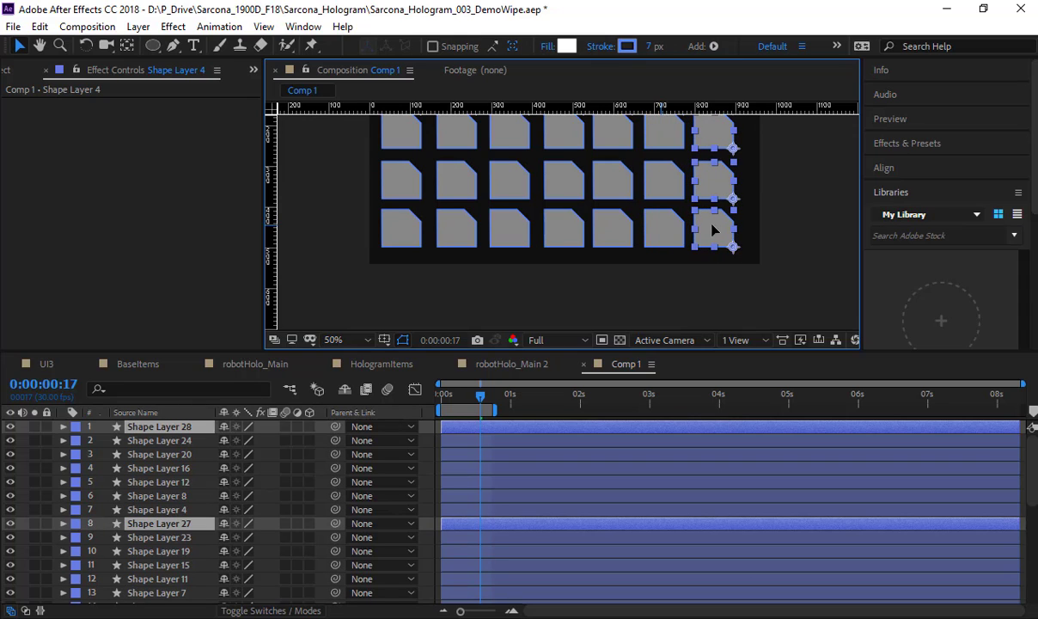
key("ctrl+a")
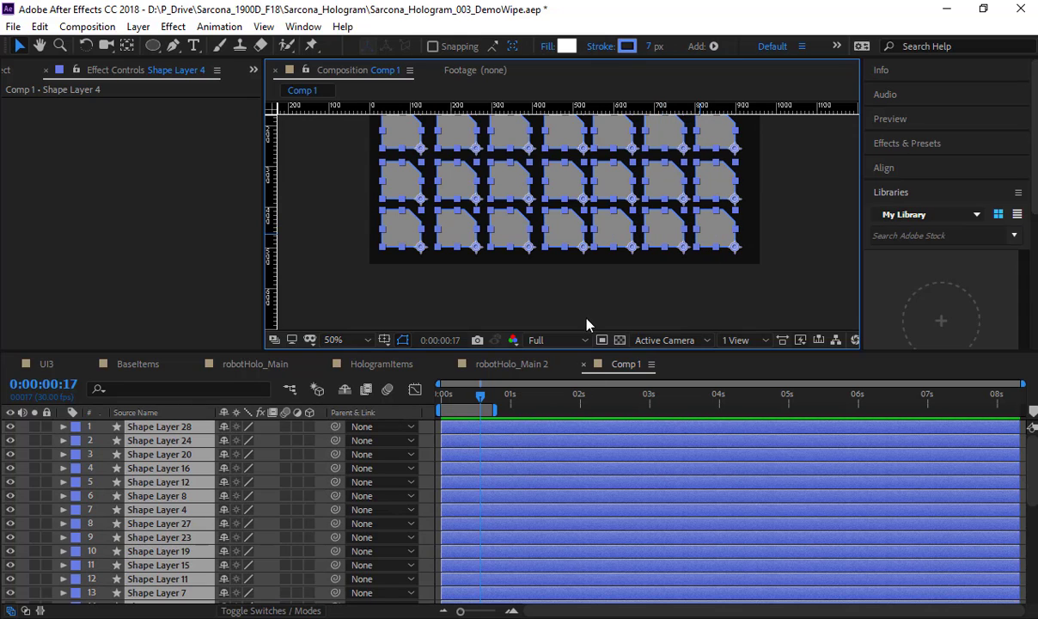
left_click(585, 305)
scroll(588, 302, "down", 3)
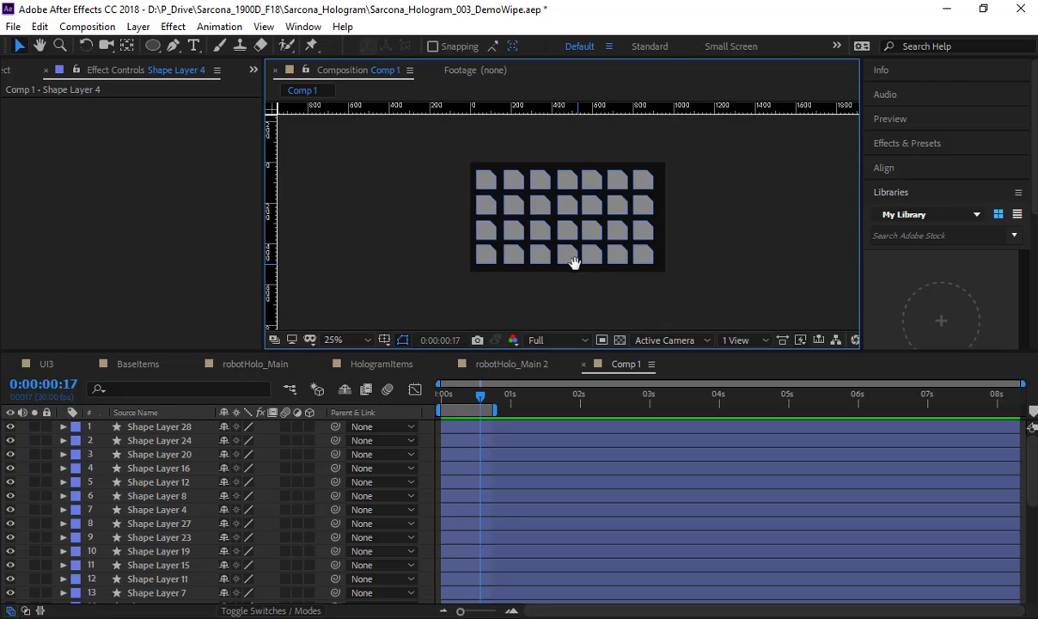
left_click_drag(574, 262, 554, 263)
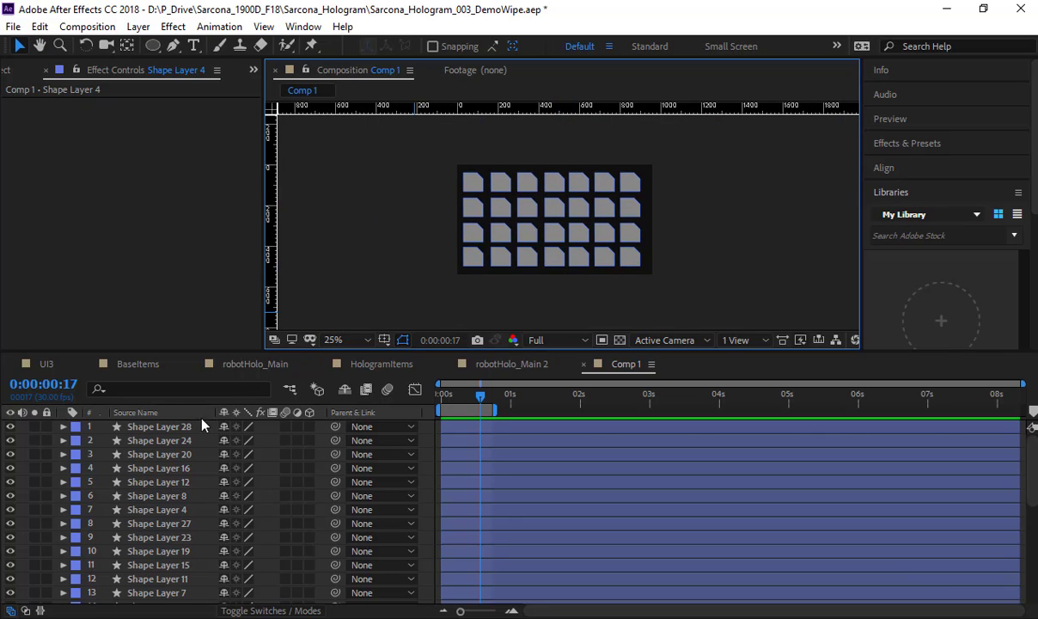
Step: Paste the copied Opacity keyframes onto Shape Layer 28, move them to the start of the timeline and preview the fade
left_click(178, 427)
key("t")
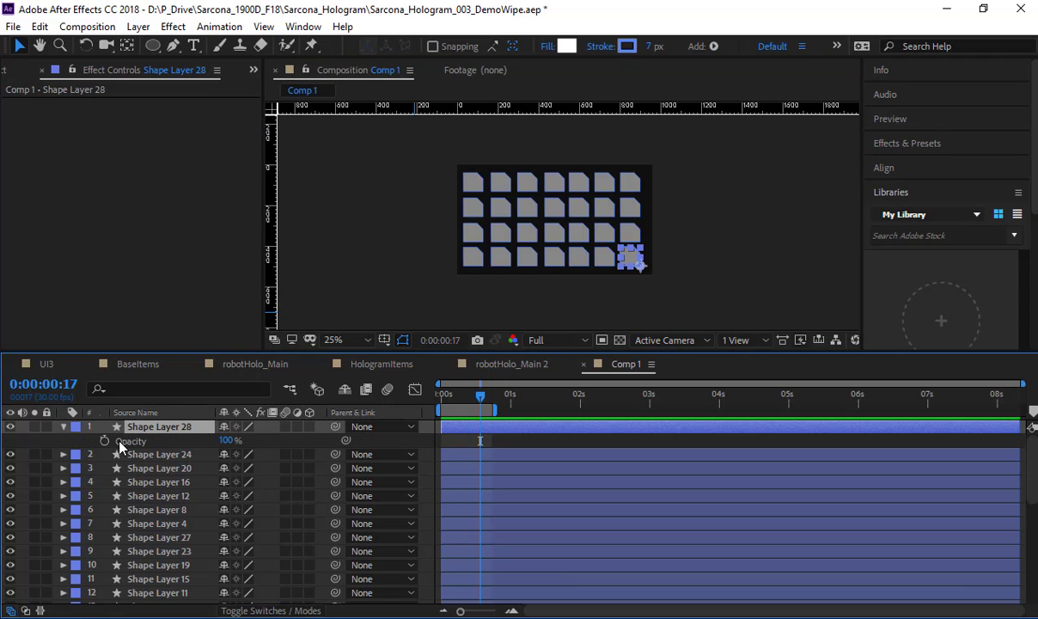
left_click(133, 441)
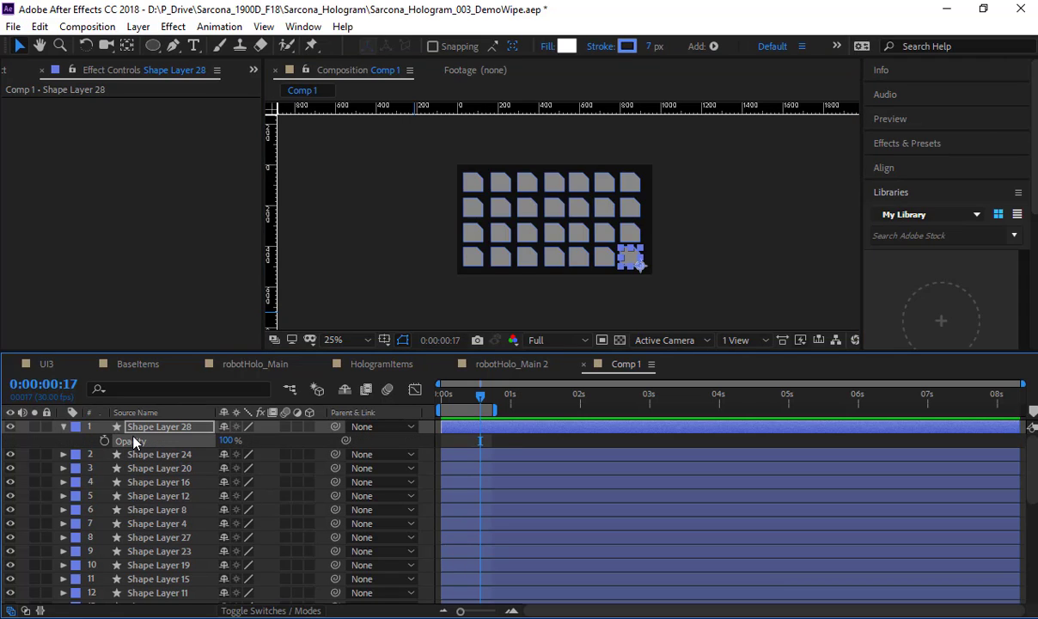
key("ctrl+v")
left_click_drag(486, 444, 444, 443)
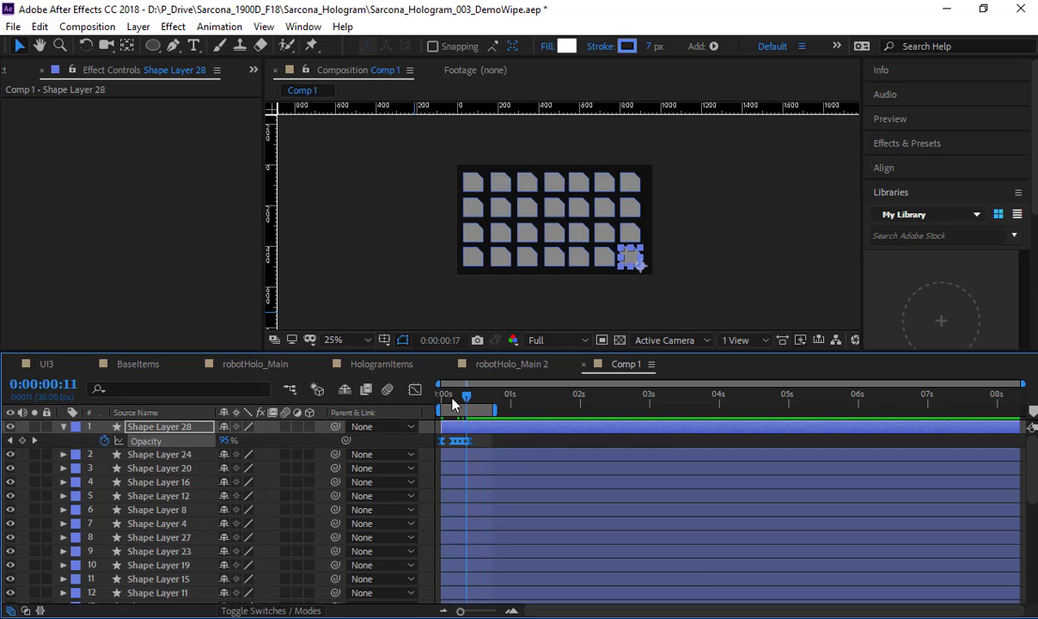
left_click_drag(454, 400, 387, 375)
left_click(367, 310)
key("space")
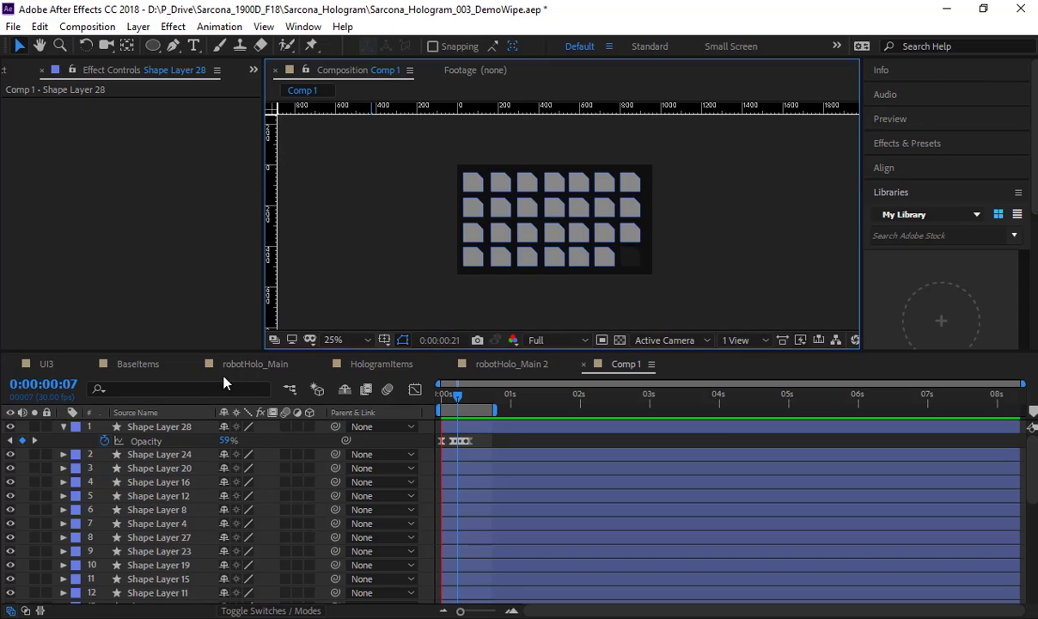
Step: Copy Shape Layer 28's Opacity keyframes to all the other shape layers at frame 0 and preview the grid
left_click(166, 443)
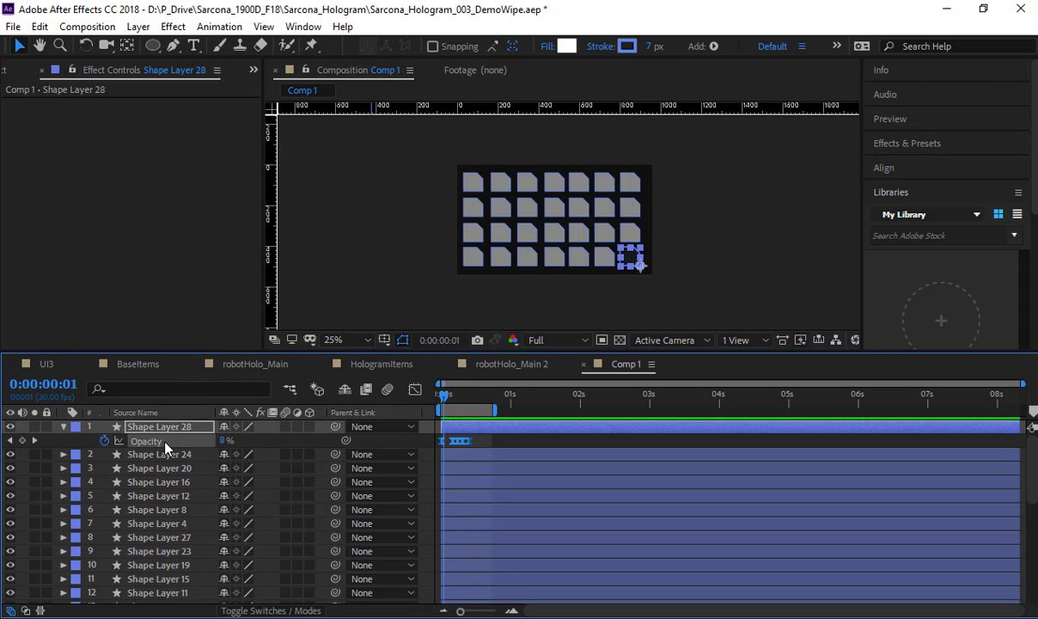
left_click(435, 398)
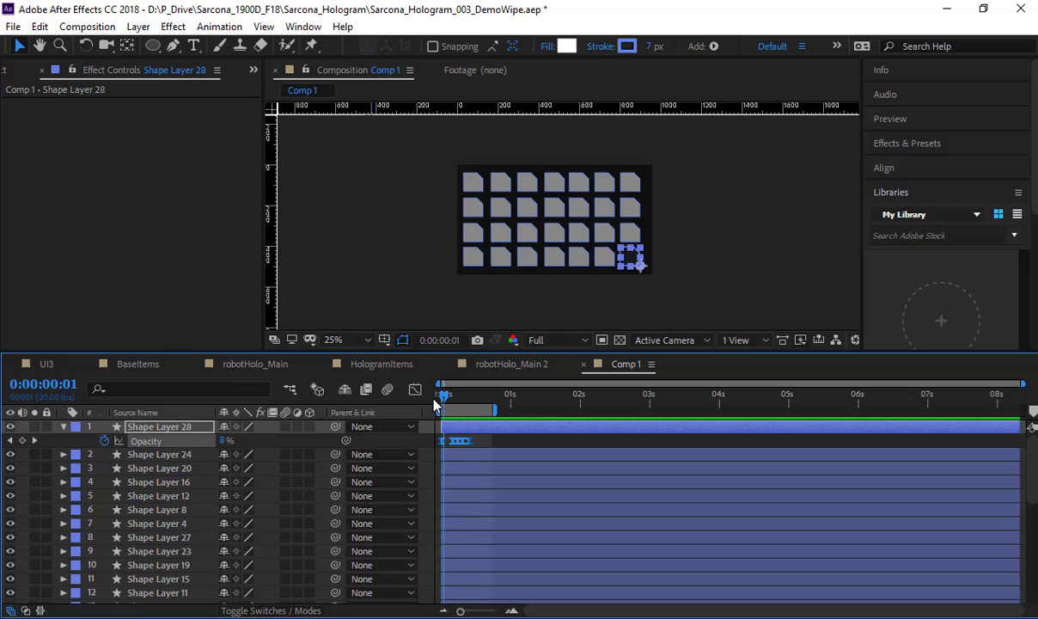
left_click(164, 455)
scroll(168, 510, "down", 6)
scroll(168, 514, "down", 1)
left_click(159, 554, "shift")
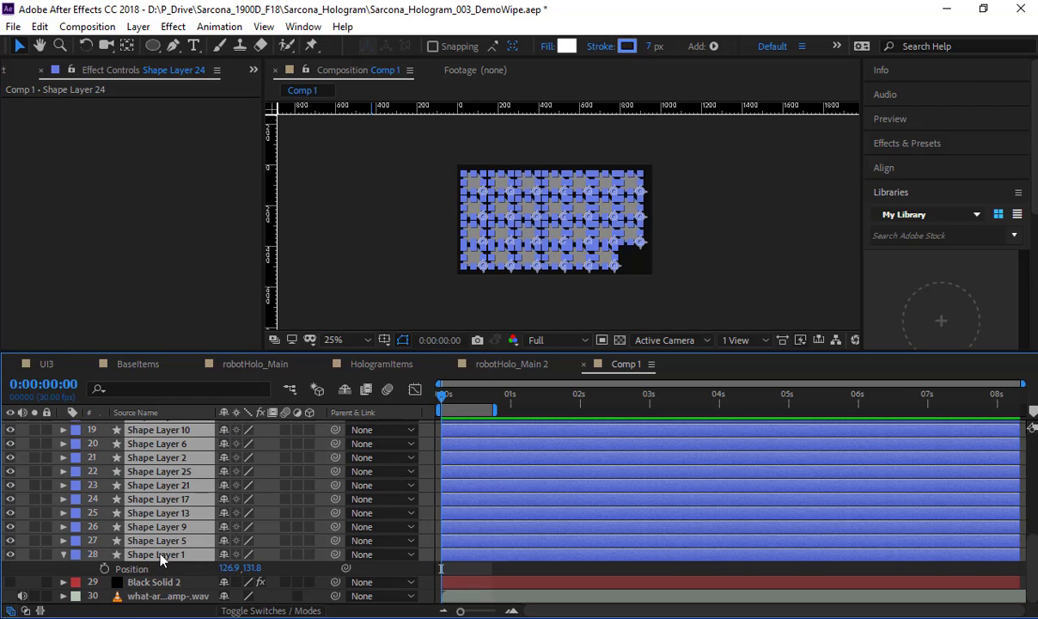
left_click(385, 278)
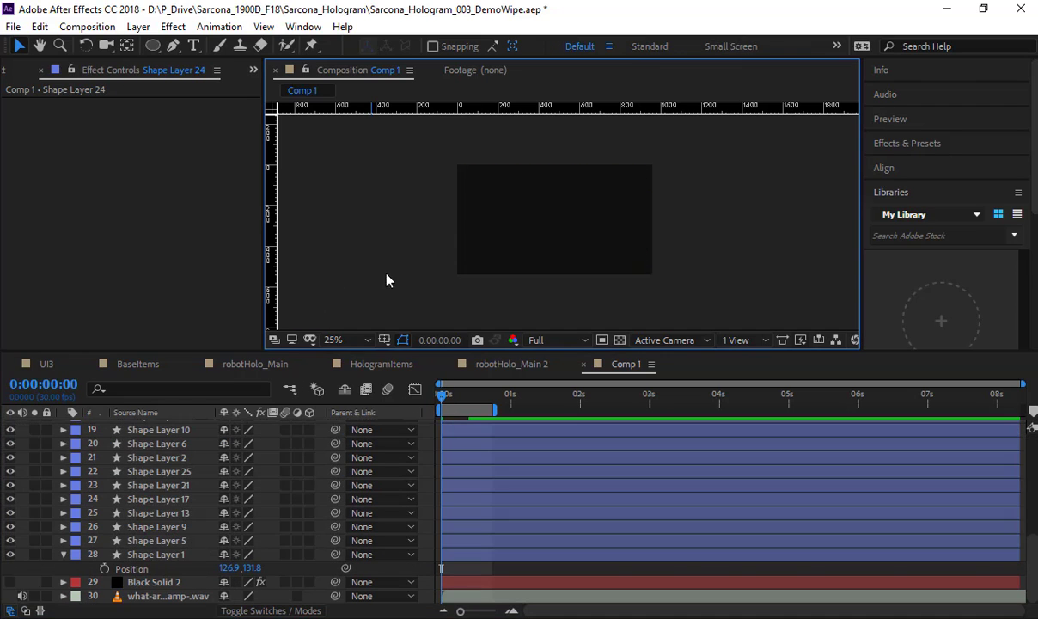
key("space")
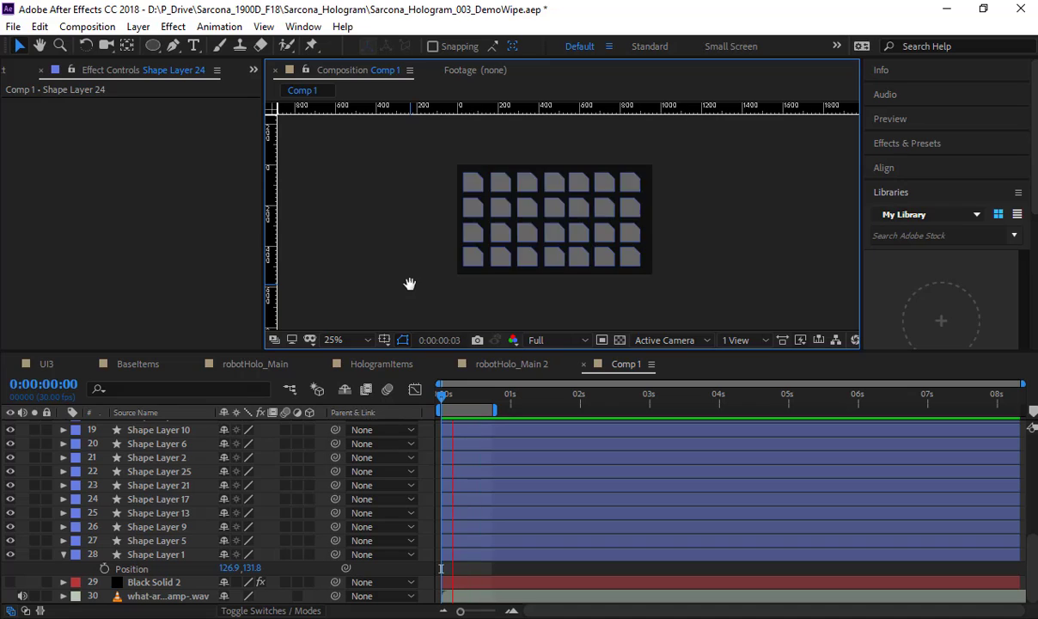
key("space")
Step: Stagger the start times of the layers from Shape Layer 24 down to Shape Layer 15 by hand, offsetting each a few frames
scroll(441, 432, "up", 7)
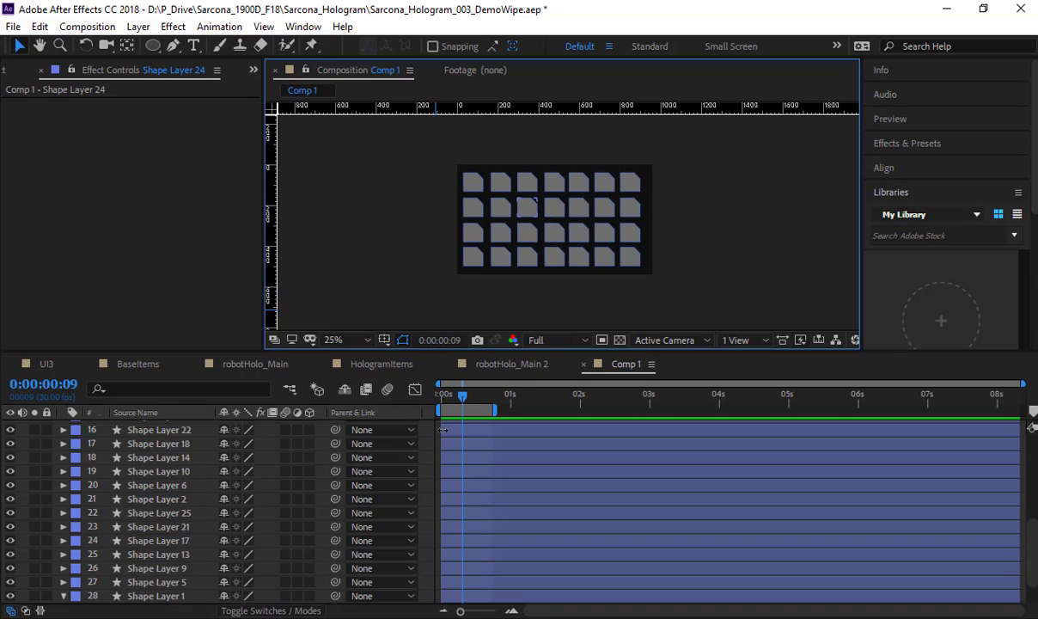
left_click(167, 427)
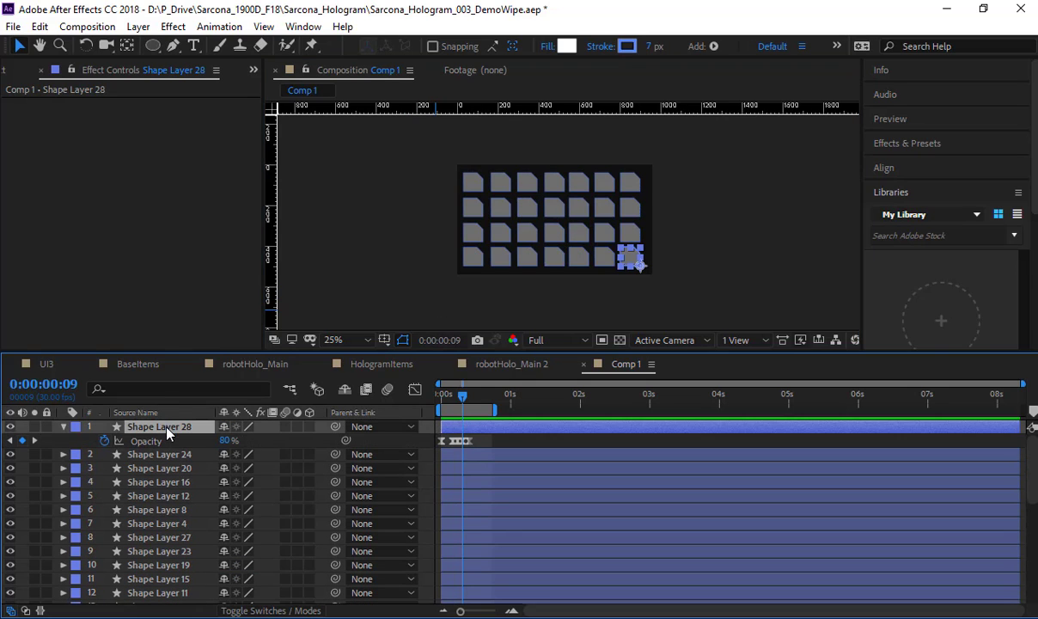
key("u")
left_click(165, 440)
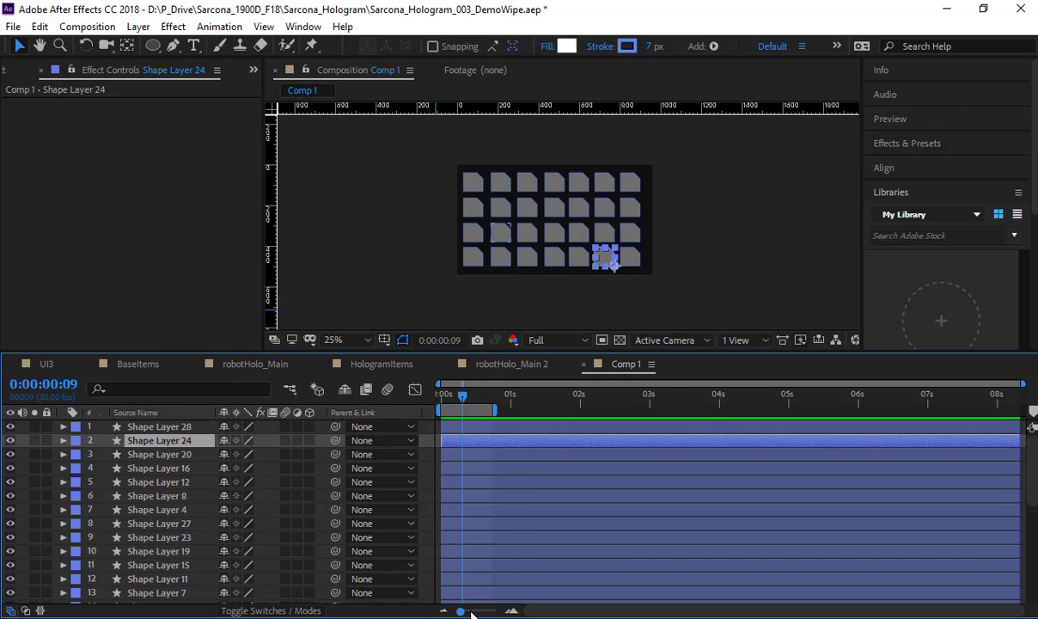
scroll(472, 614, "up", 3)
left_click_drag(484, 443, 489, 498)
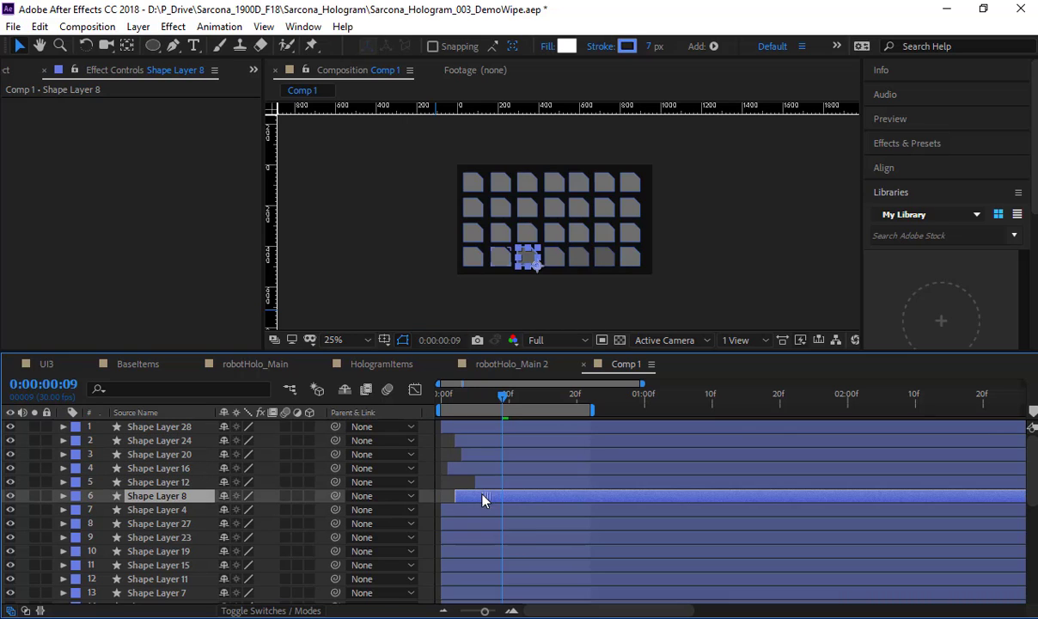
left_click(493, 508)
left_click_drag(481, 537, 492, 557)
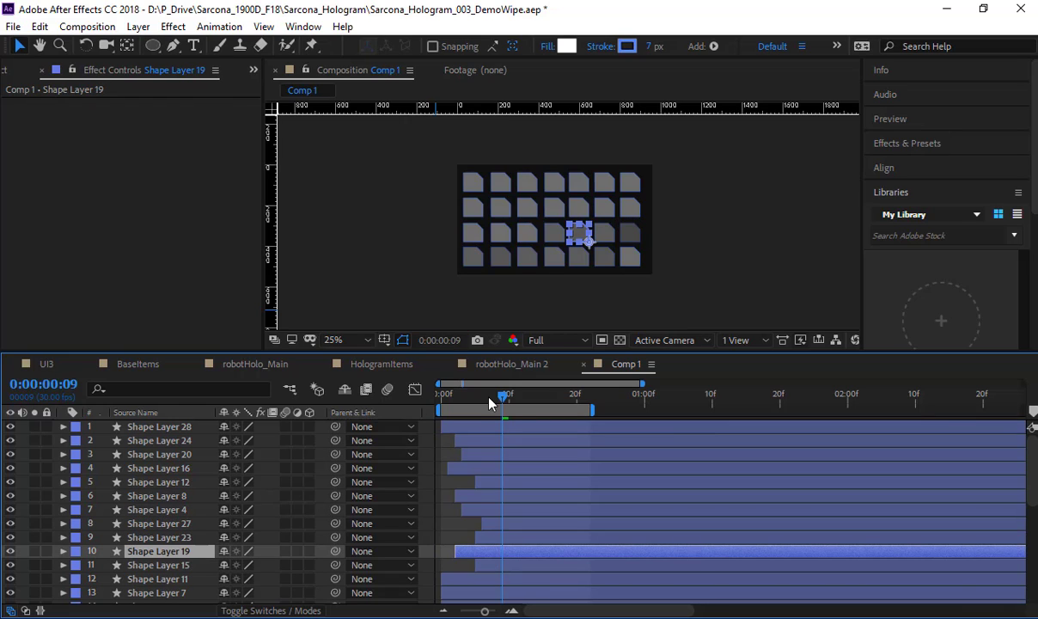
Step: Preview the staggered fade from frame 0 and review the remaining layers that still start together
left_click_drag(469, 401, 432, 408)
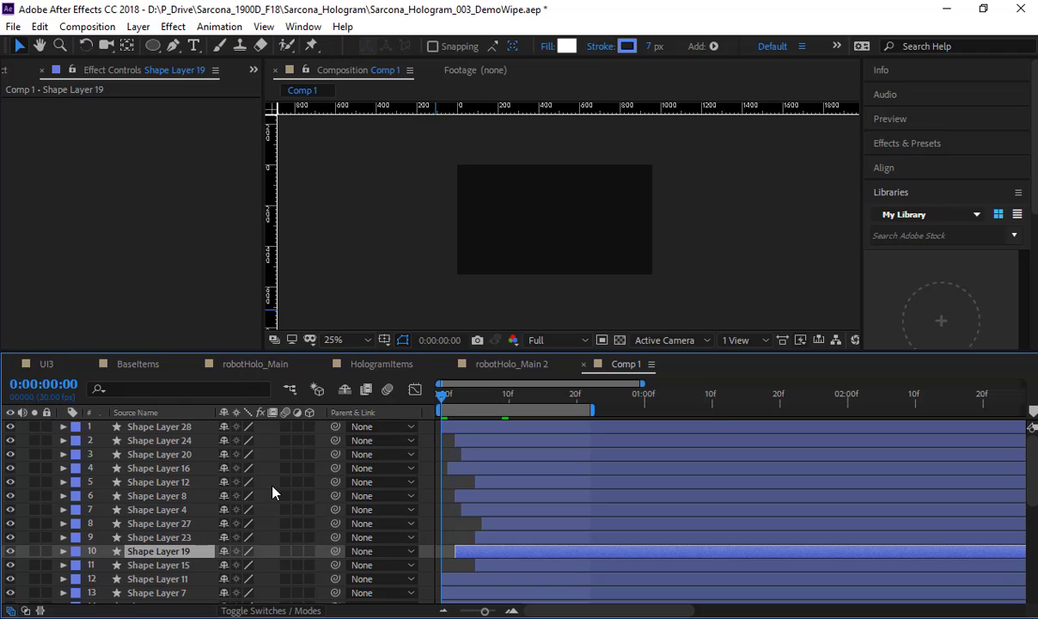
key("space")
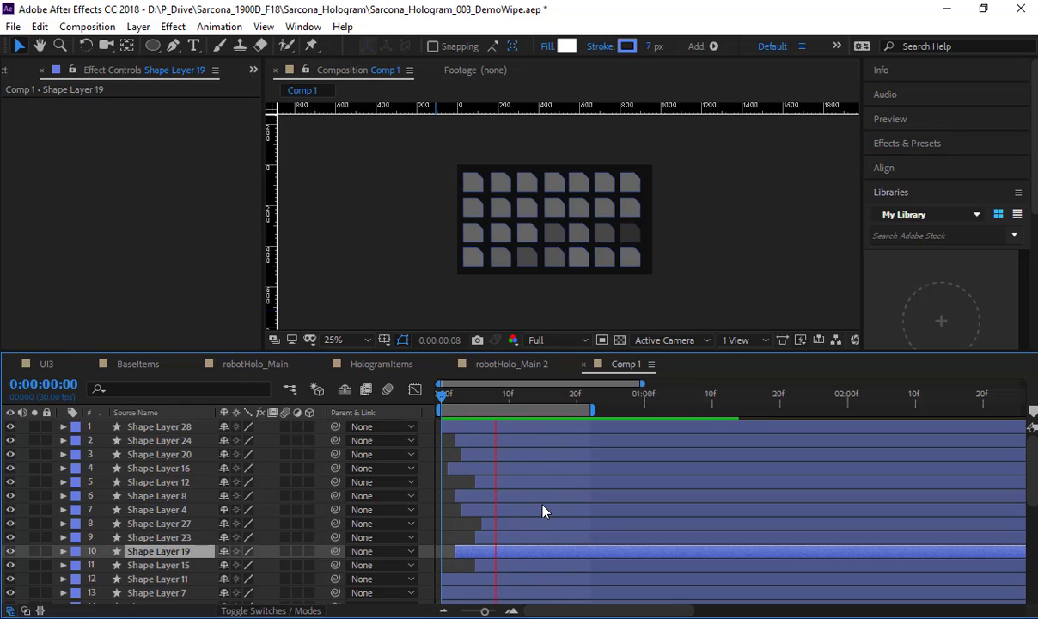
key("space")
scroll(533, 512, "down", 3)
left_click(470, 495)
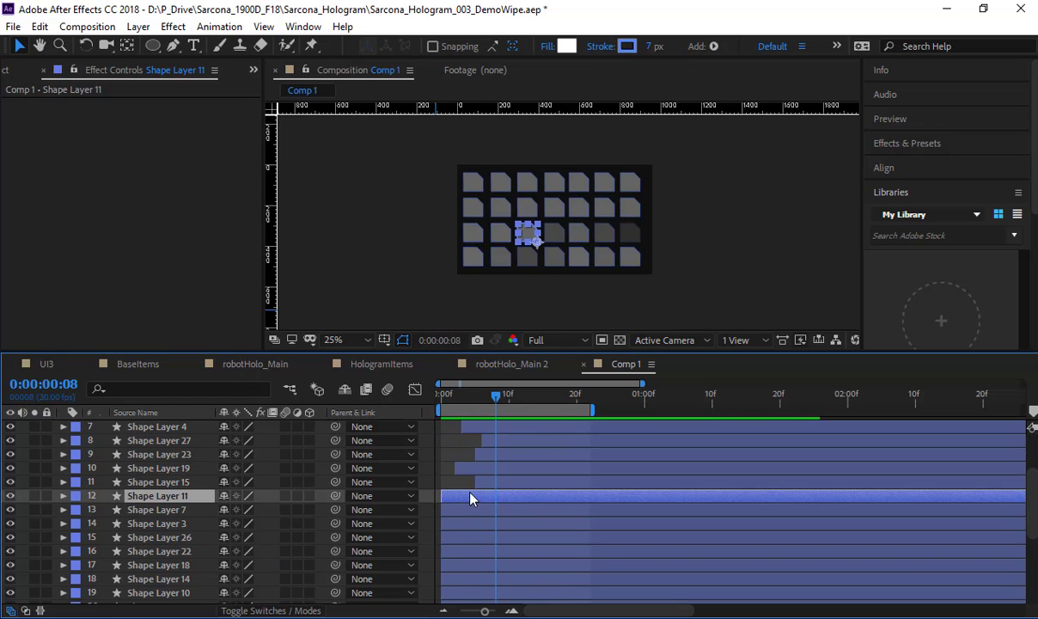
scroll(475, 520, "down", 5)
scroll(477, 521, "up", 6)
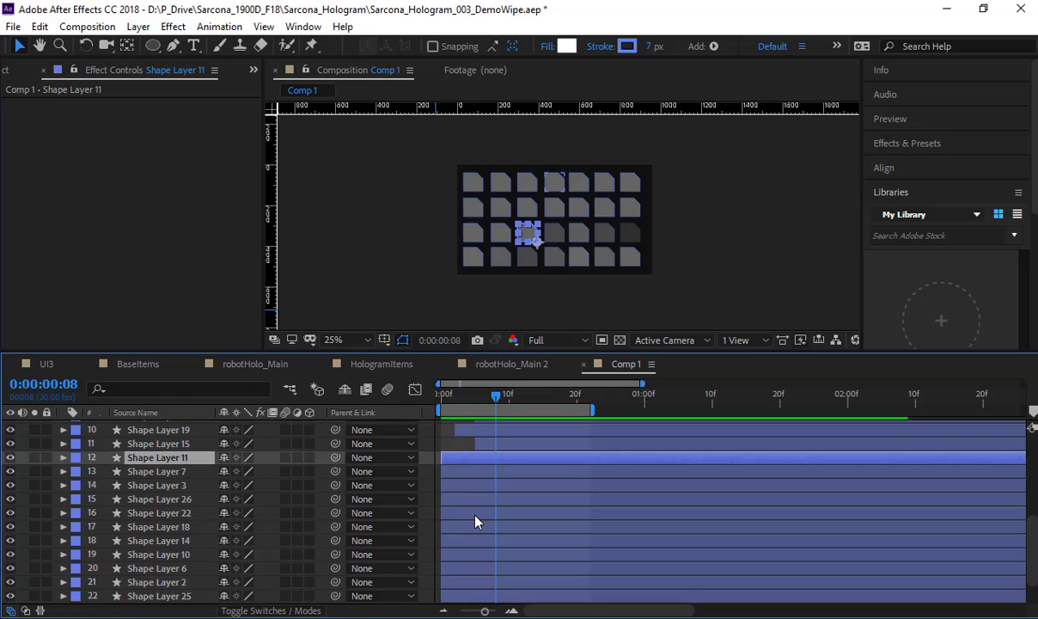
Step: Undo all the manual start-time offsets on the shape layers
key("ctrl+z")
key("ctrl+z")
key("ctrl+z")
key("ctrl+z")
key("ctrl+z")
key("ctrl+z")
key("ctrl+z")
key("ctrl+z")
key("ctrl+z")
key("ctrl+z")
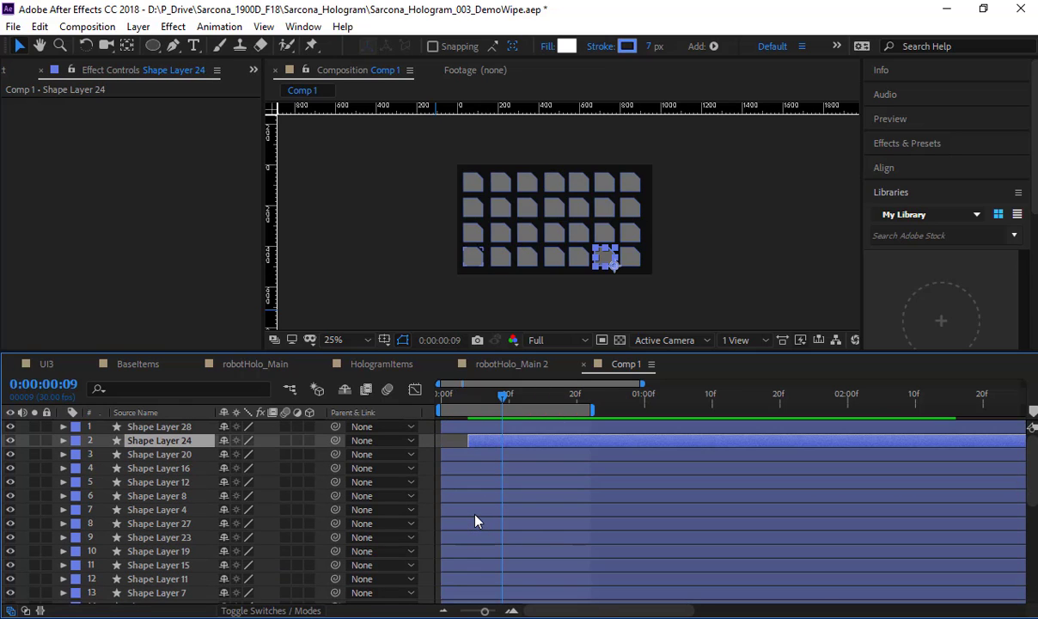
key("ctrl+z")
Step: Switch to the aescripts website in Chrome, close the download pop-up and search for "random shifter"
key("alt+Tab")
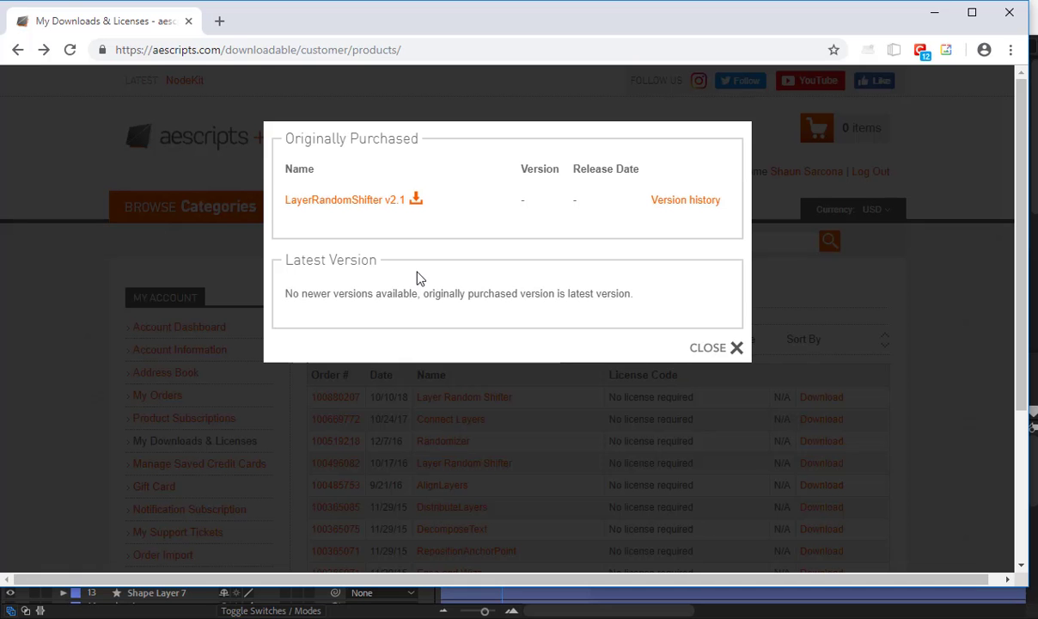
left_click(813, 372)
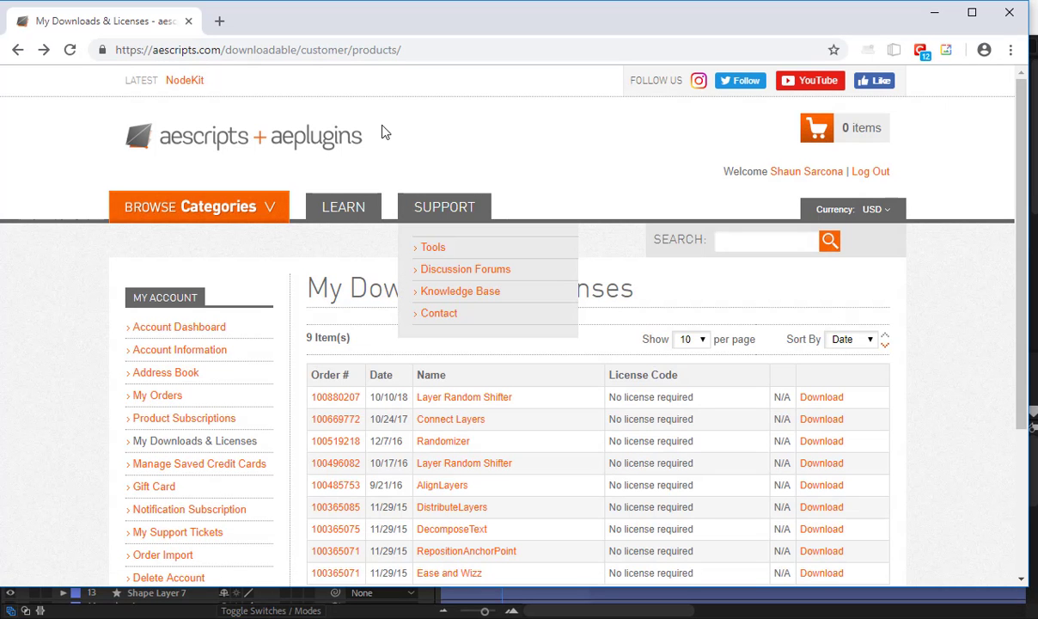
left_click(761, 243)
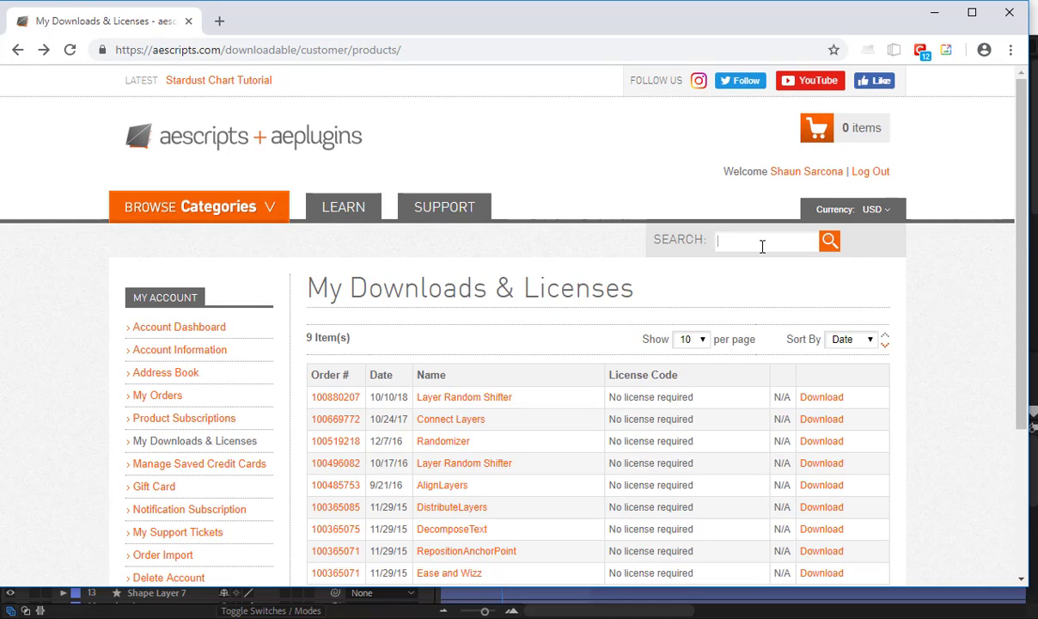
type("random")
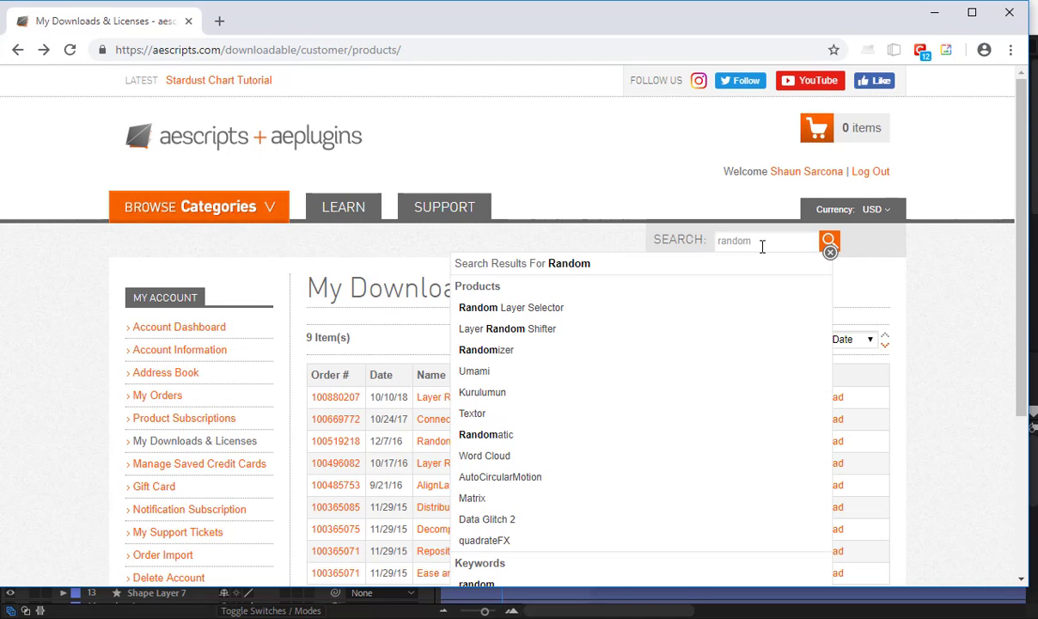
type(" shifter")
key("Return")
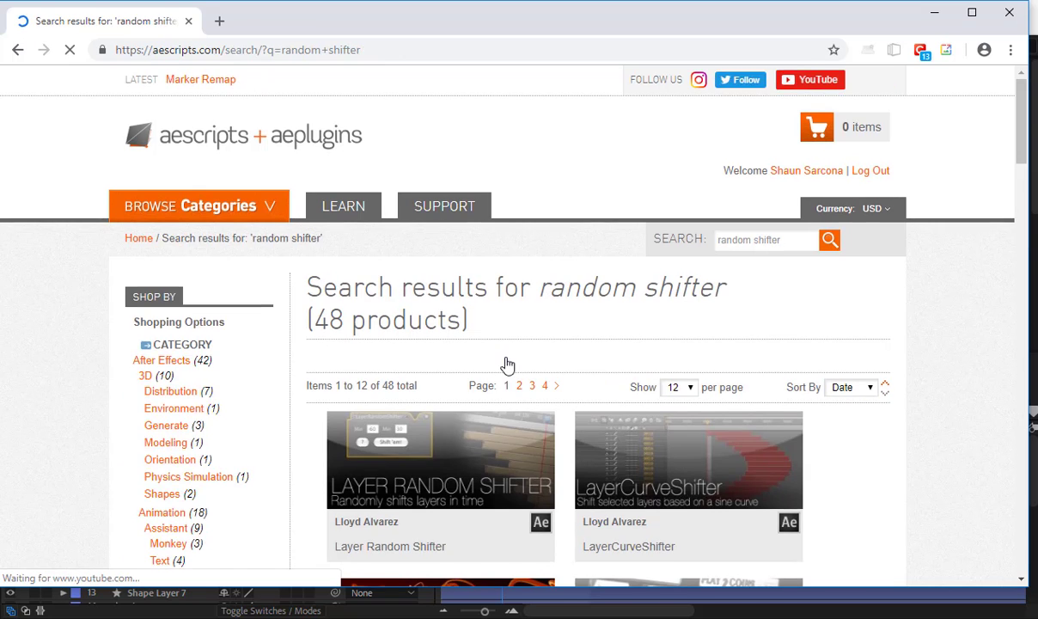
Step: Open the Layer Random Shifter product page and highlight the note explaining its name-your-own-price option
scroll(507, 365, "down", 3)
left_click(389, 240)
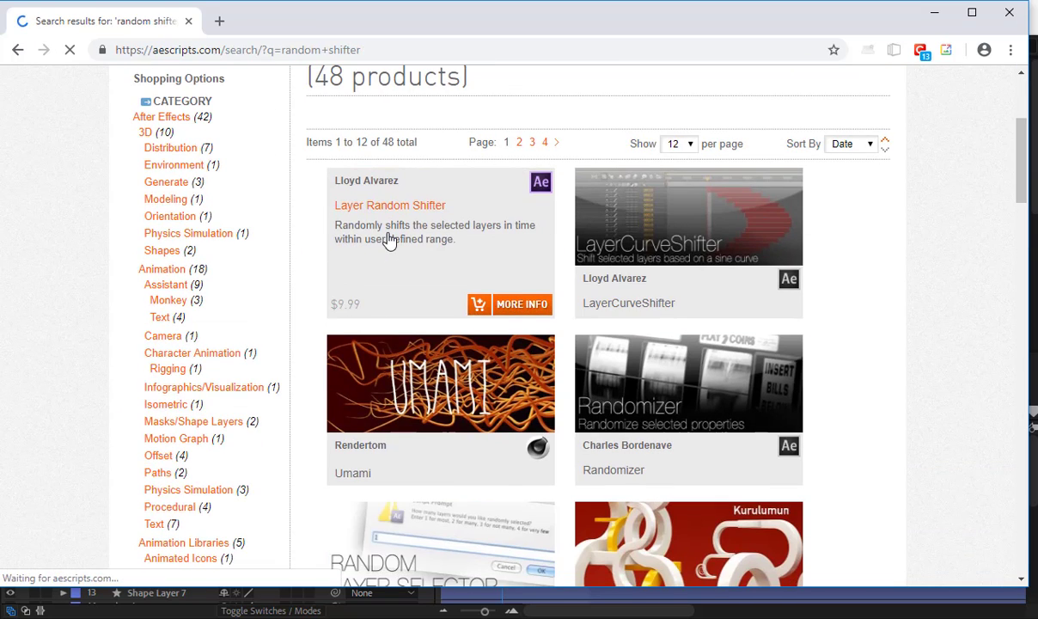
left_click_drag(697, 376, 842, 408)
triple_click(808, 389)
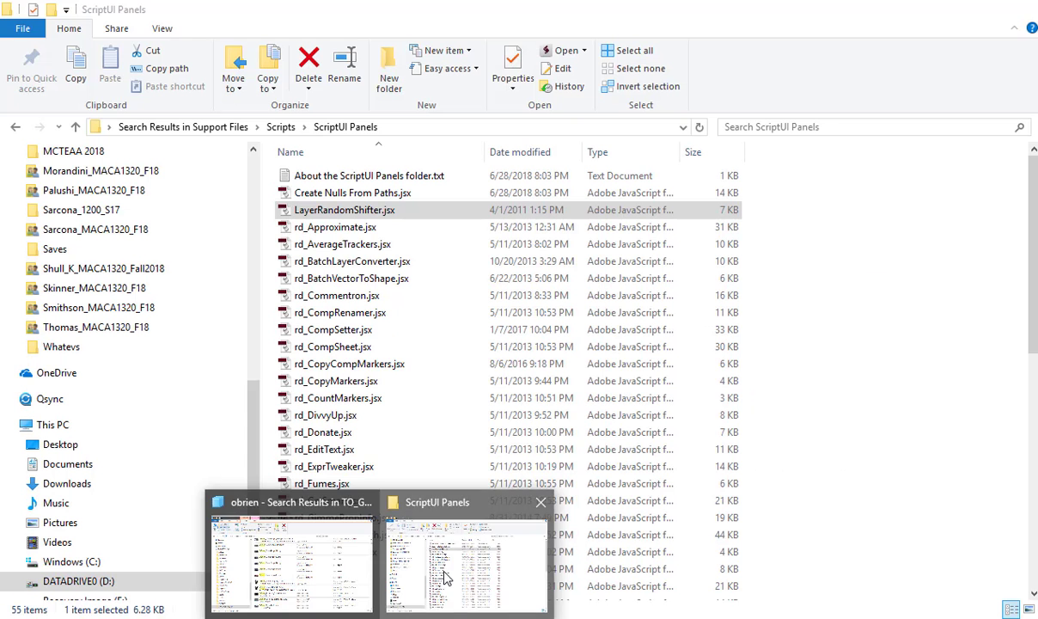
Step: Switch to File Explorer, show LayerRandomShifter.jsx in the ScriptUI Panels folder, and open the Downloads folder in the other window
left_click(444, 577)
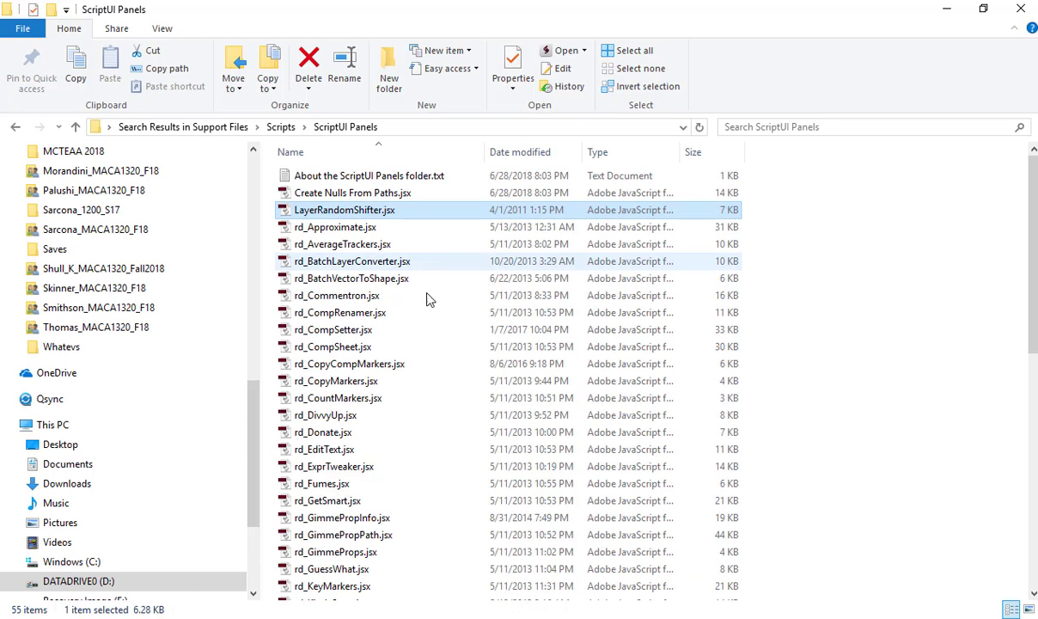
left_click(378, 617)
left_click(281, 527)
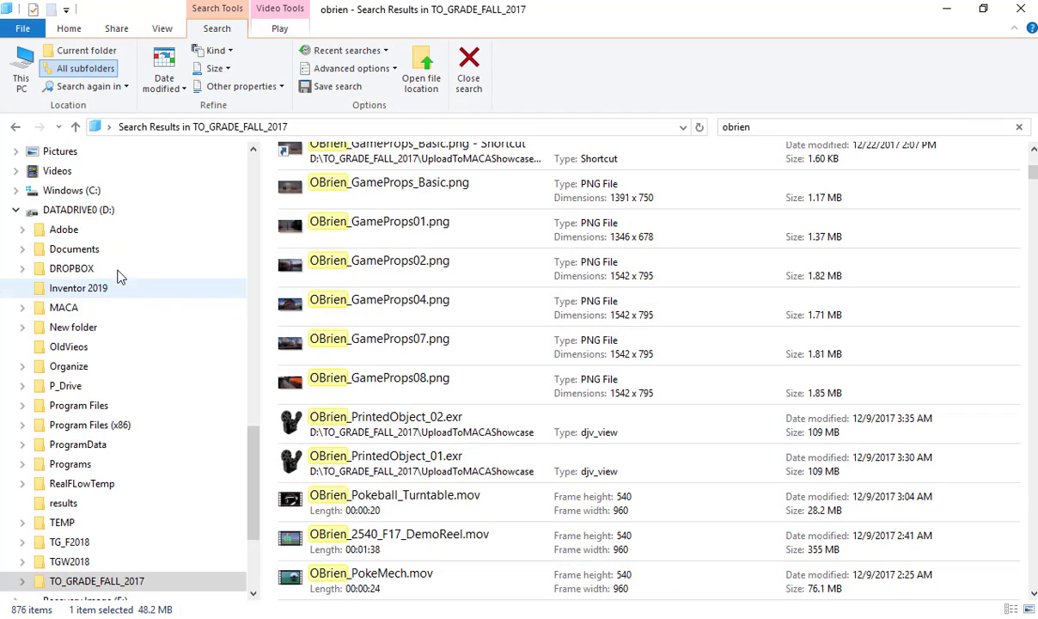
scroll(104, 257, "up", 5)
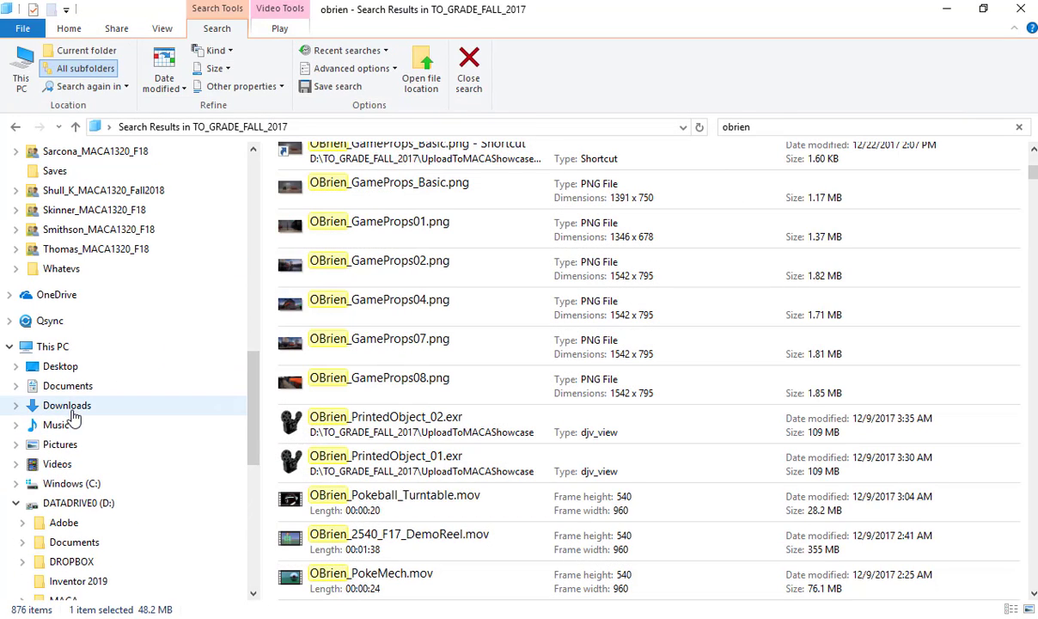
left_click(69, 407)
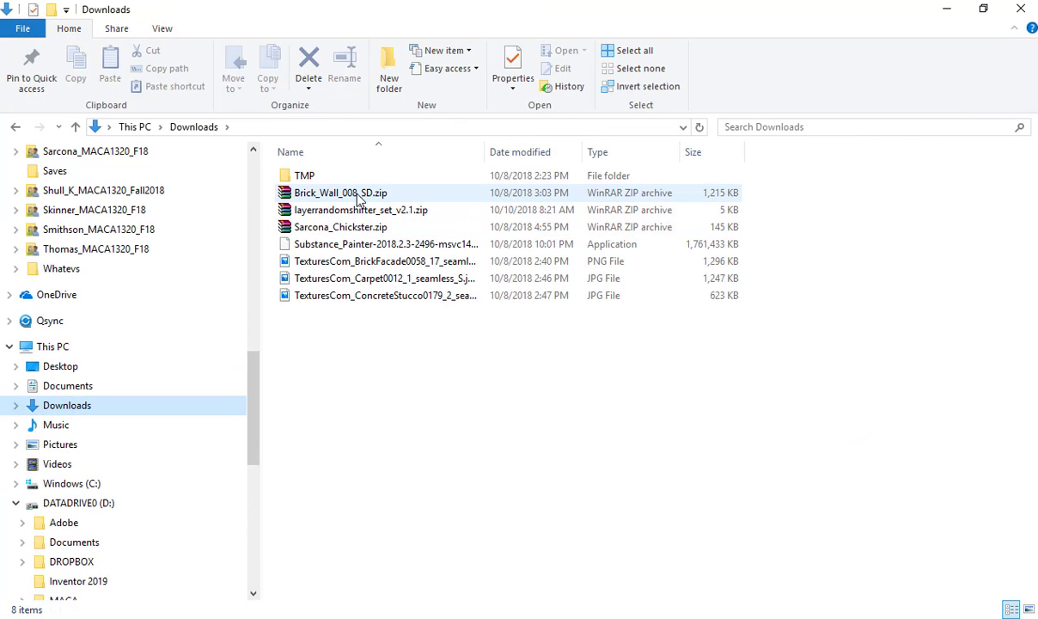
Step: Open layerrandomshifter_set_v2.1.zip in WinRAR and, inside its LayerRandomShifter_Set folder, open LayerRandomShifter_v2.1-CS3_and_above.jsx.zip
left_click(333, 218)
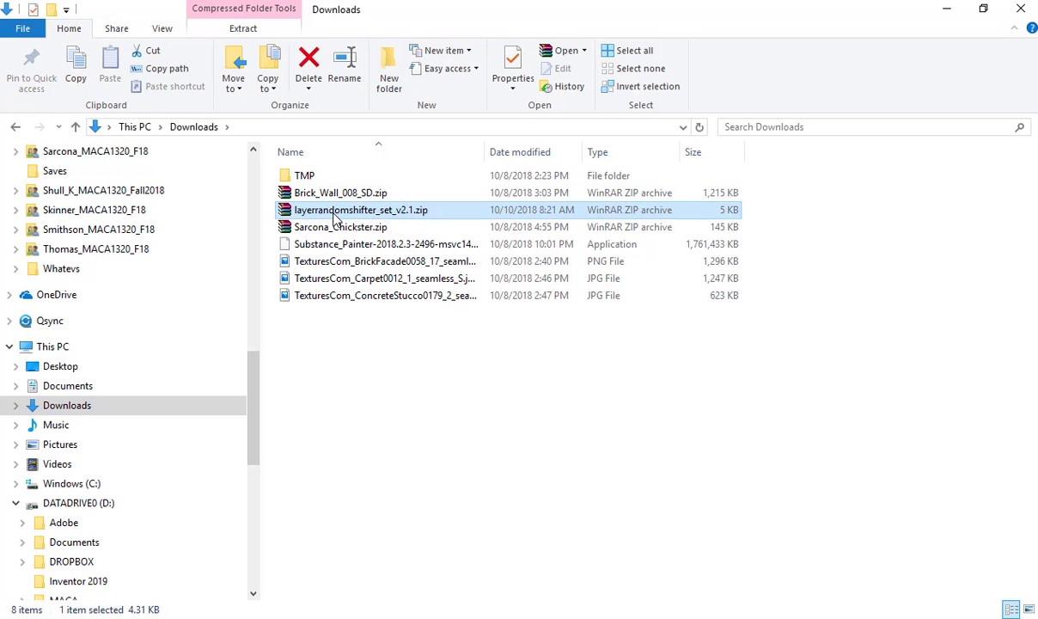
double_click(333, 219)
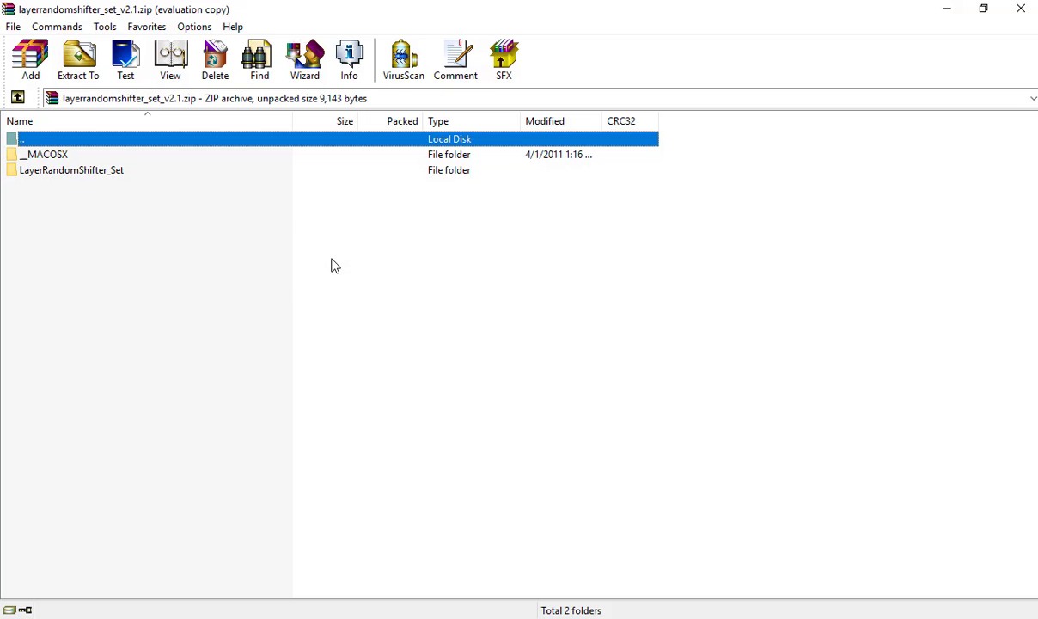
left_click(92, 177)
key("Escape")
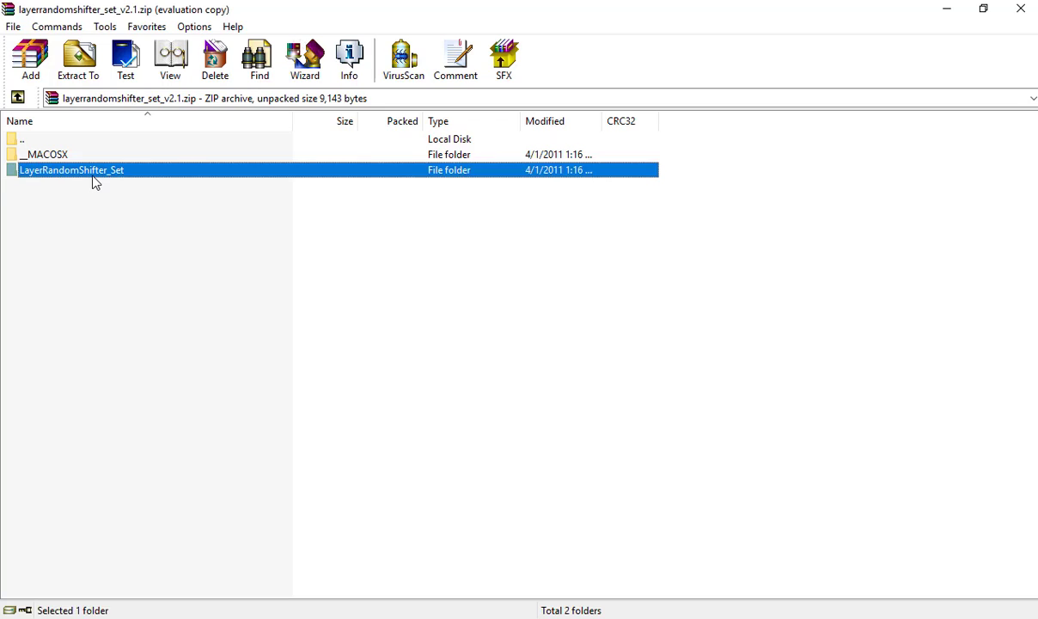
double_click(95, 176)
left_click(77, 157)
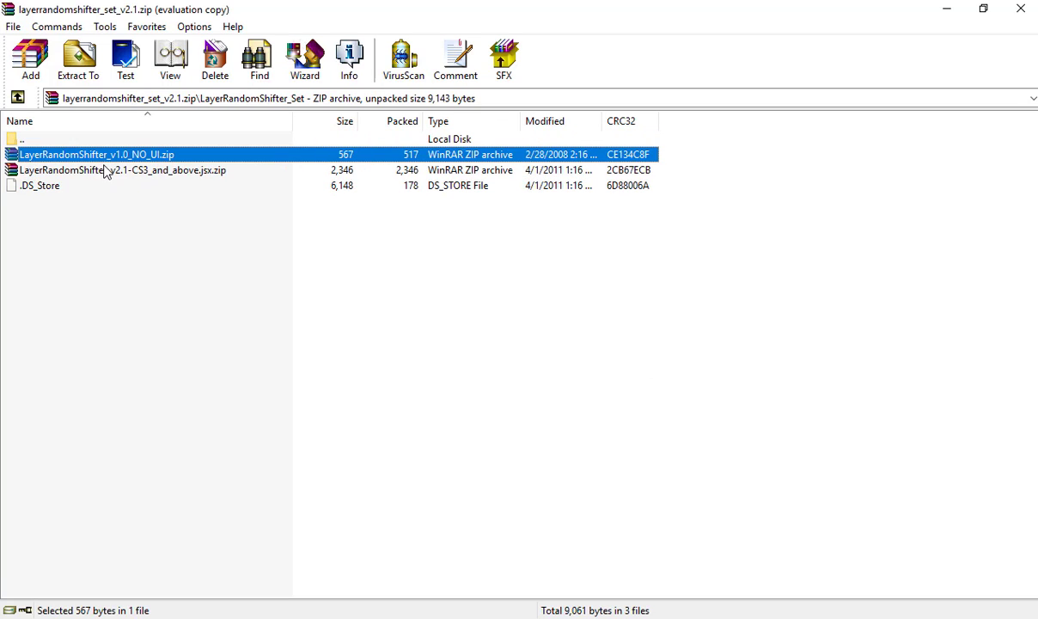
left_click(108, 172)
double_click(107, 172)
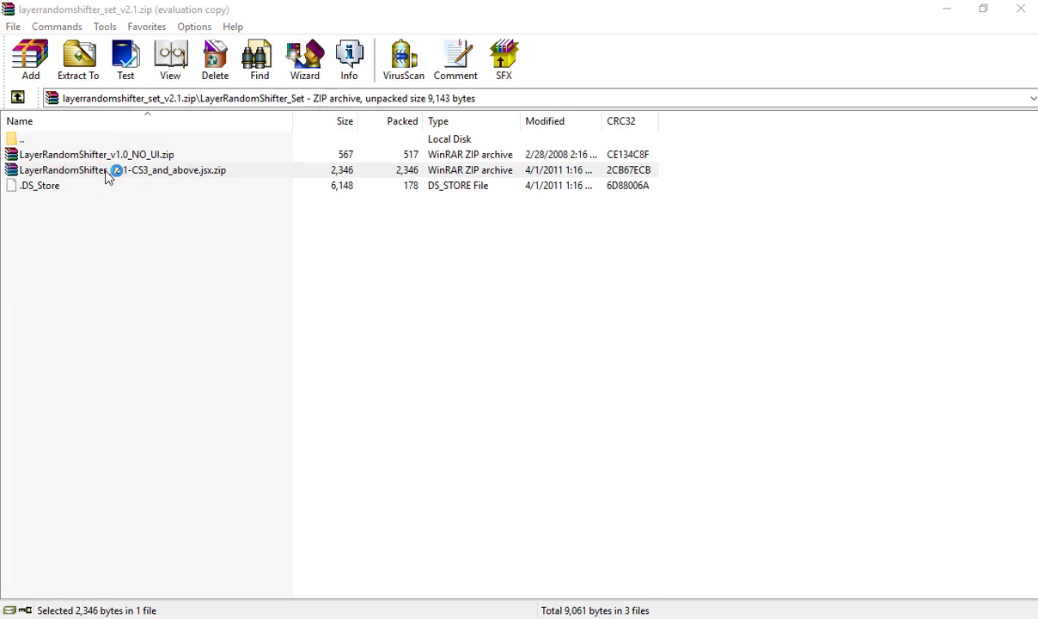
Step: Select LayerRandomShifter.jsx in the archive, dismiss the purchase reminder, and switch to the ScriptUI Panels folder in File Explorer
left_click(87, 159)
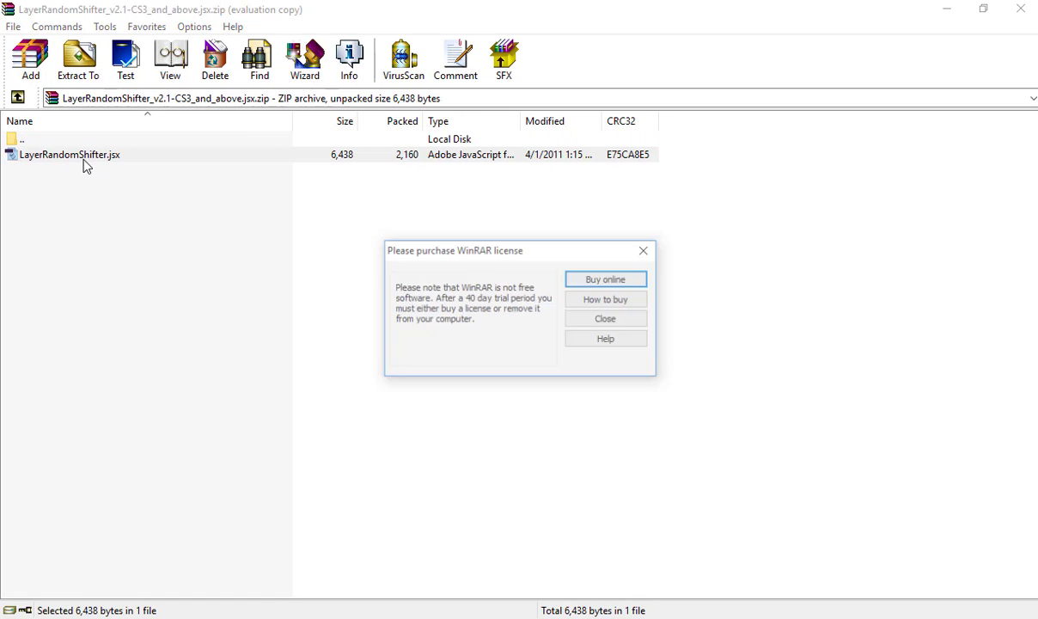
key("Escape")
key("alt+Tab")
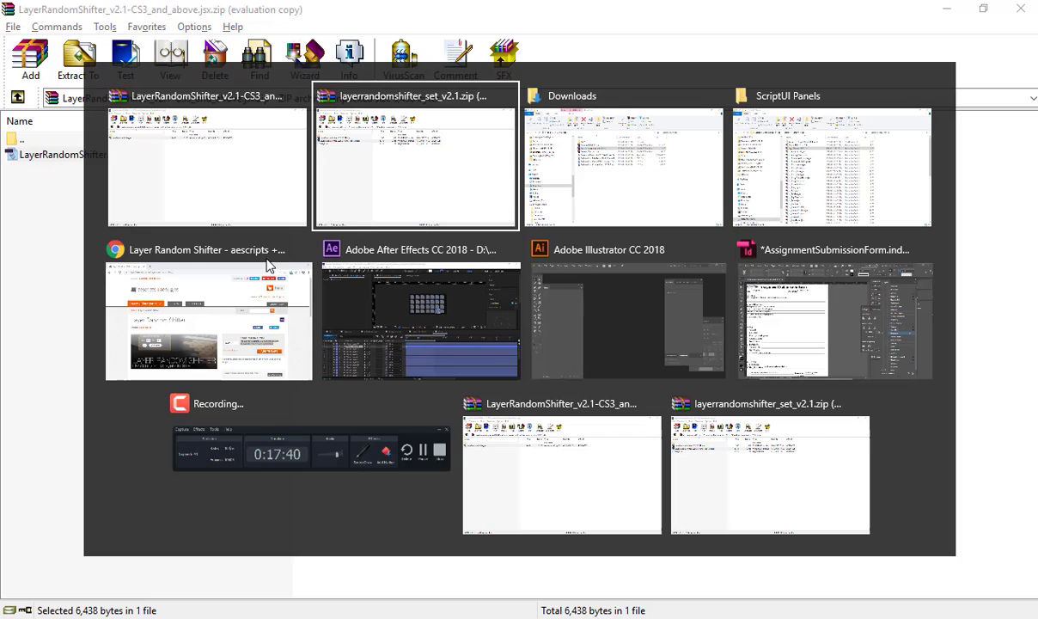
key("alt+Tab")
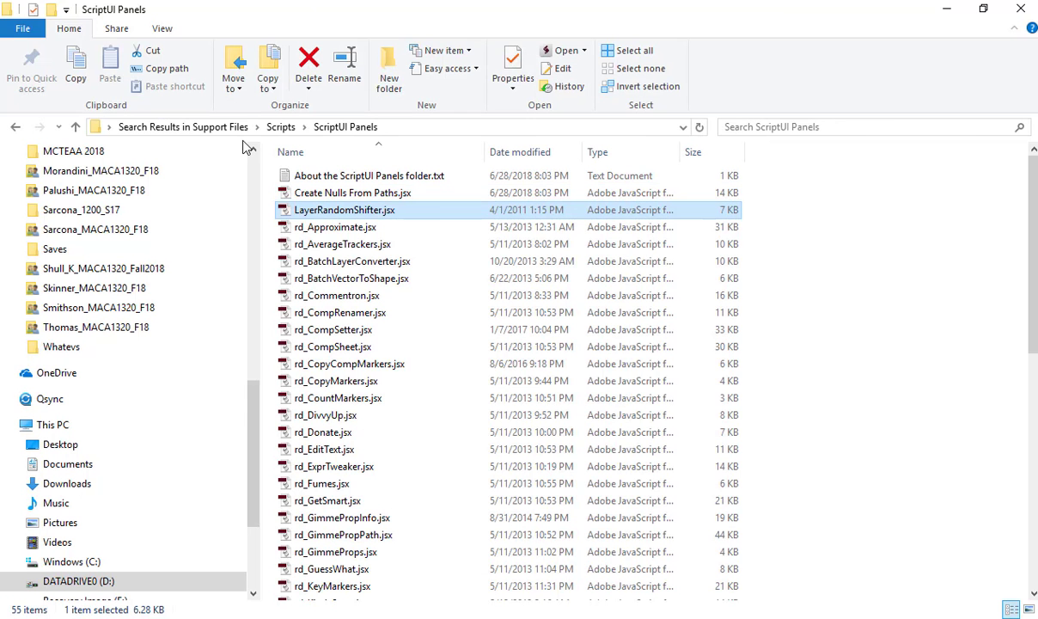
Step: Show the script install path from DATADRIVE0 (D:) through Programs, Adobe After Effects CC 2018, Support Files and Scripts to ScriptUI Panels
left_click(280, 127)
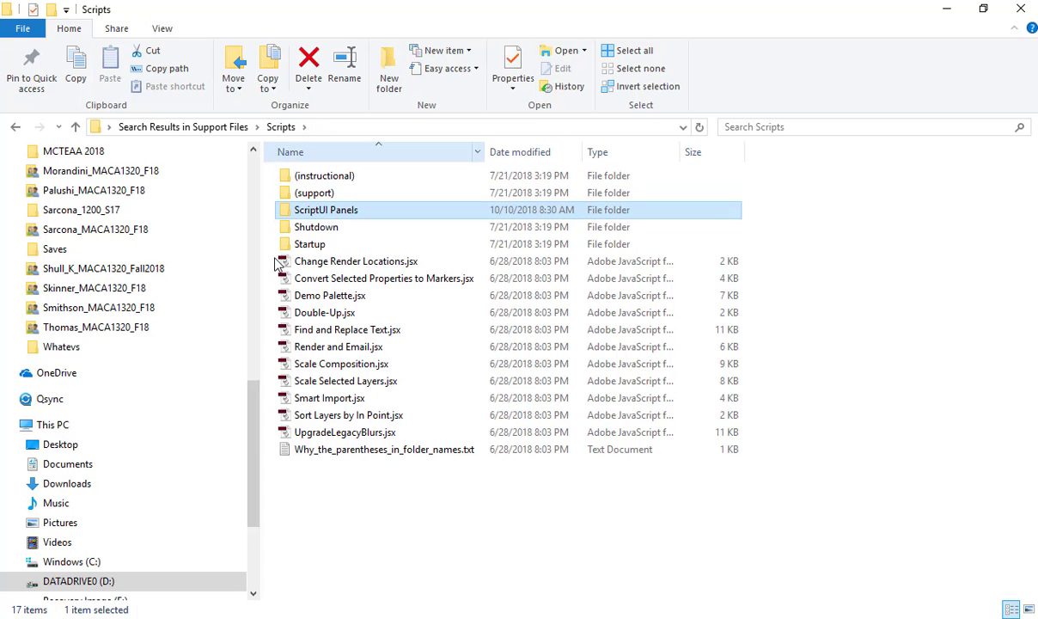
left_click(118, 584)
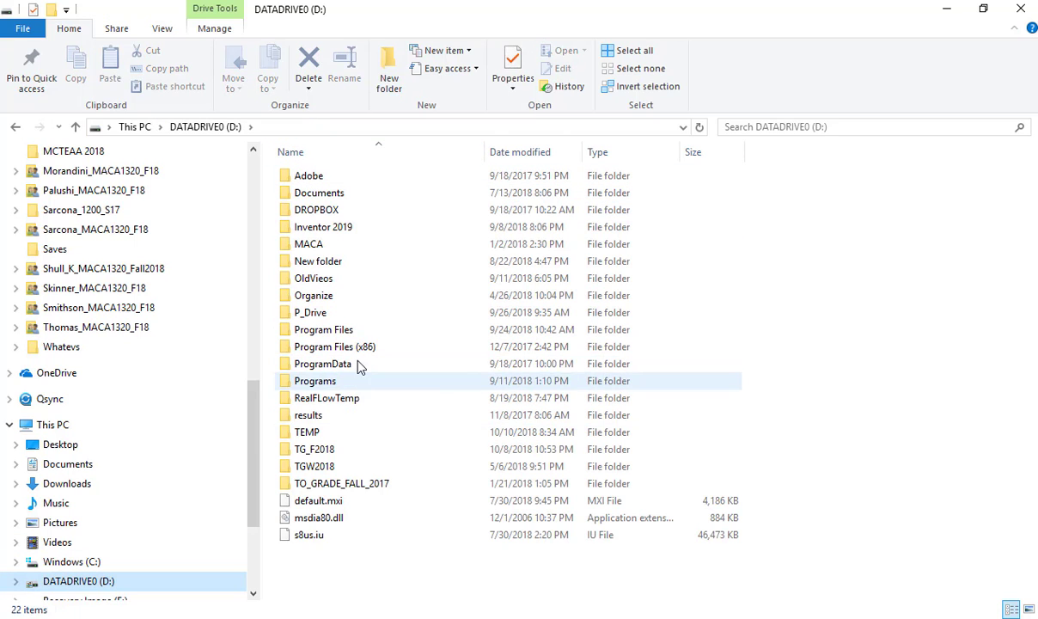
double_click(342, 382)
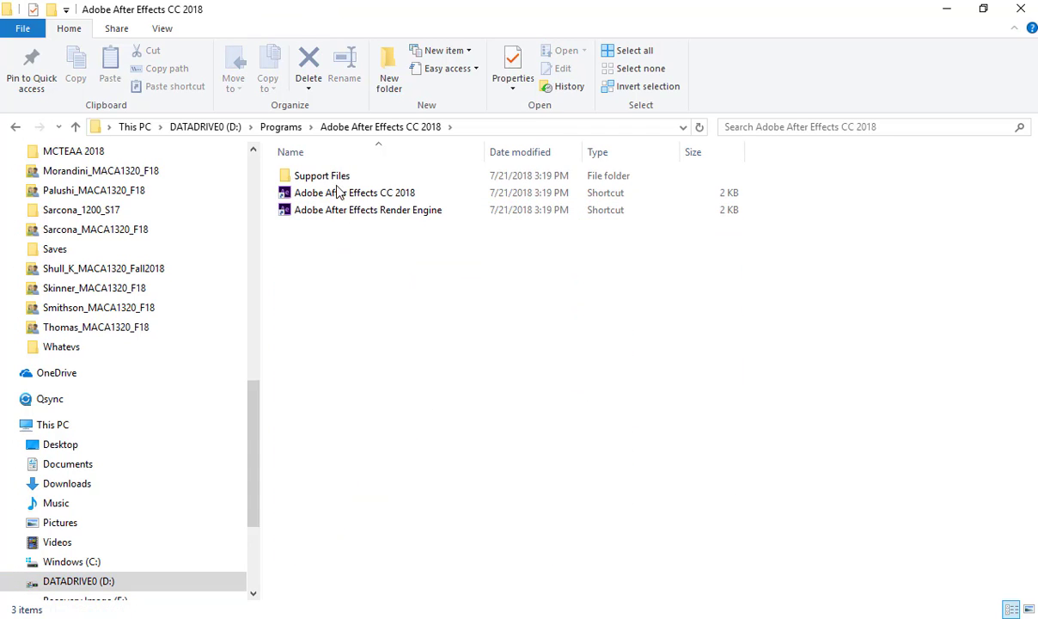
double_click(336, 180)
scroll(359, 361, "down", 1)
scroll(359, 371, "down", 3)
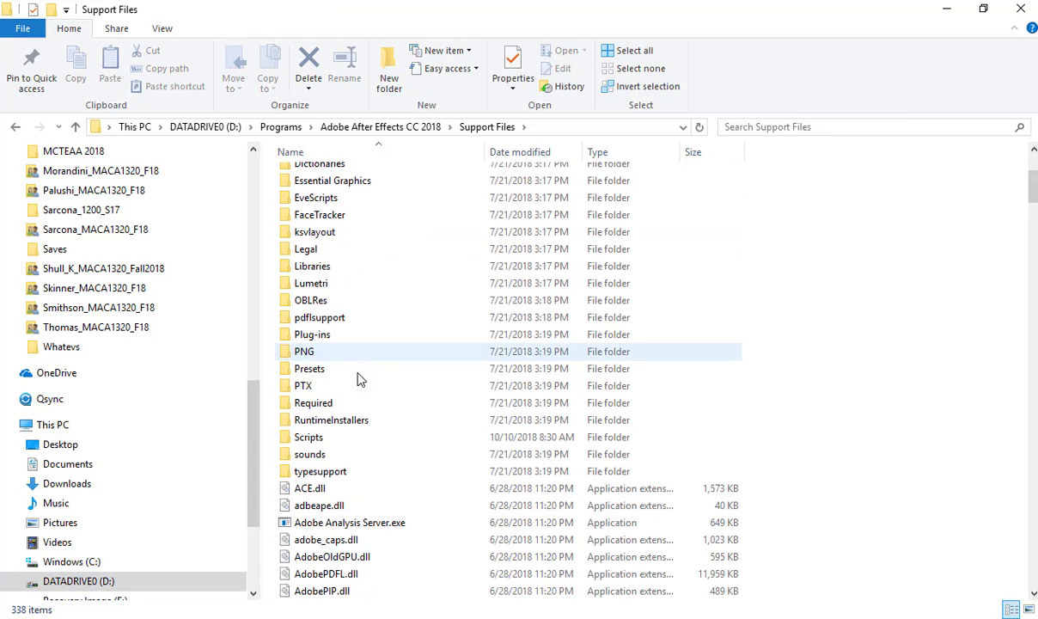
double_click(333, 435)
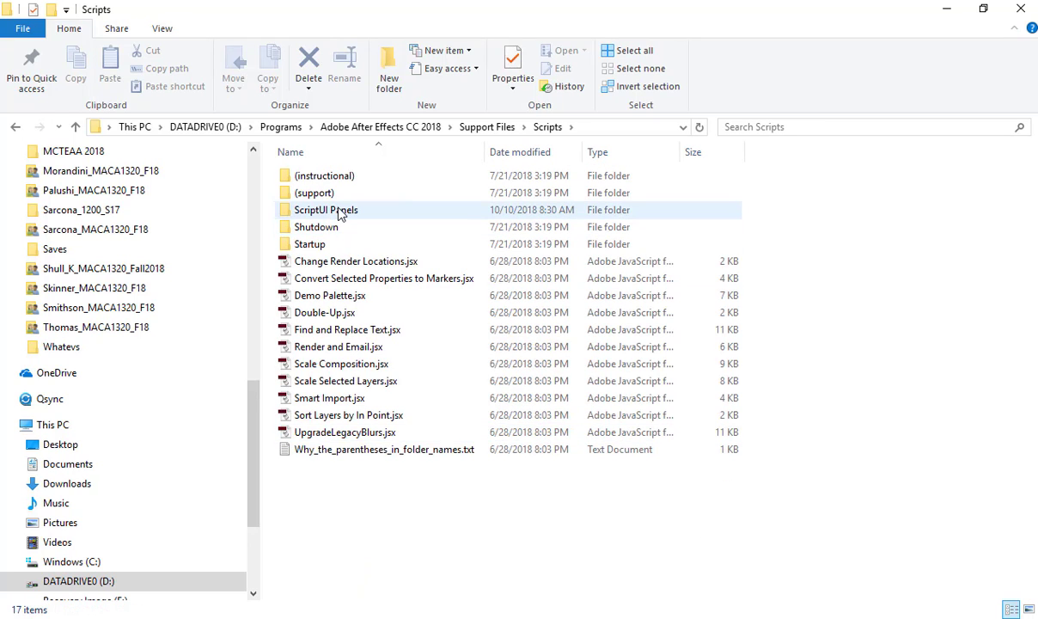
double_click(335, 213)
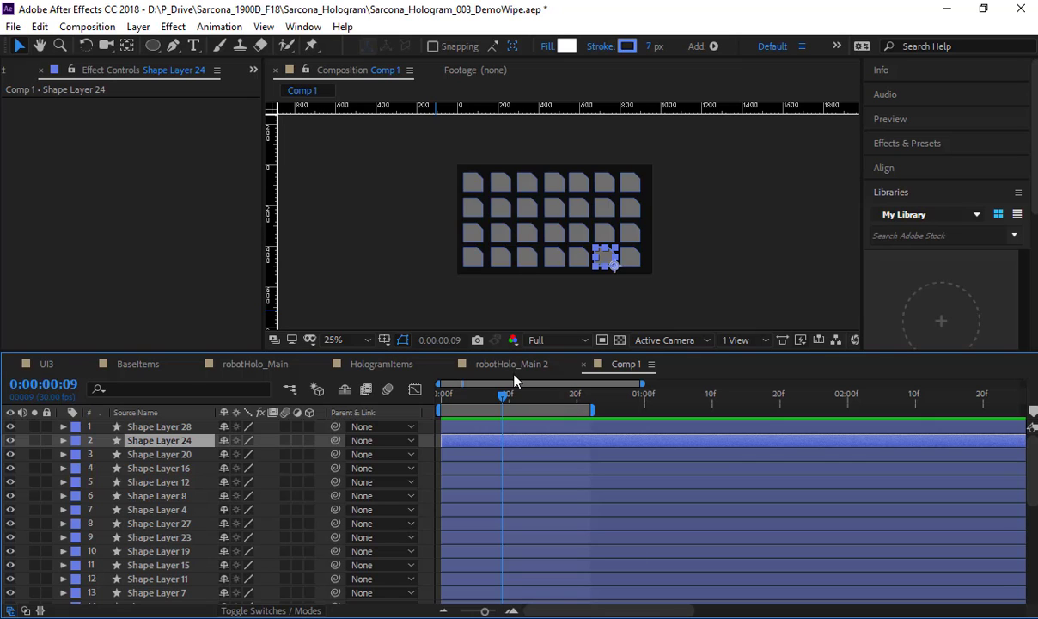
Step: In After Effects, locate LayerRandomShifter.jsx among the installed scripts and select all shape layers from Shape Layer 28 to Shape Layer 1 in Comp 1
left_click(303, 27)
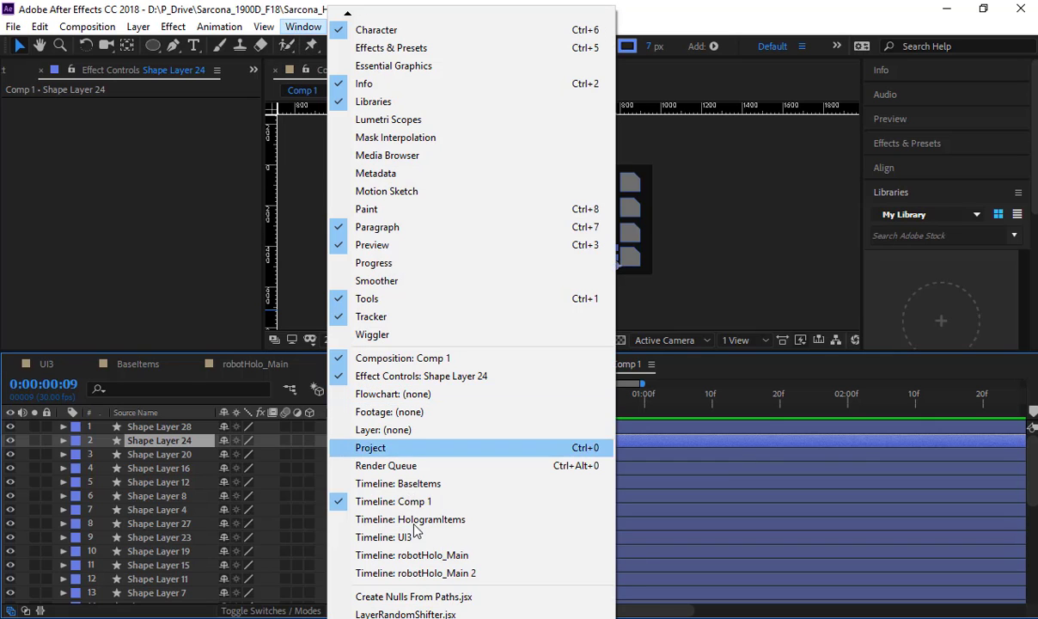
scroll(417, 518, "down", 3)
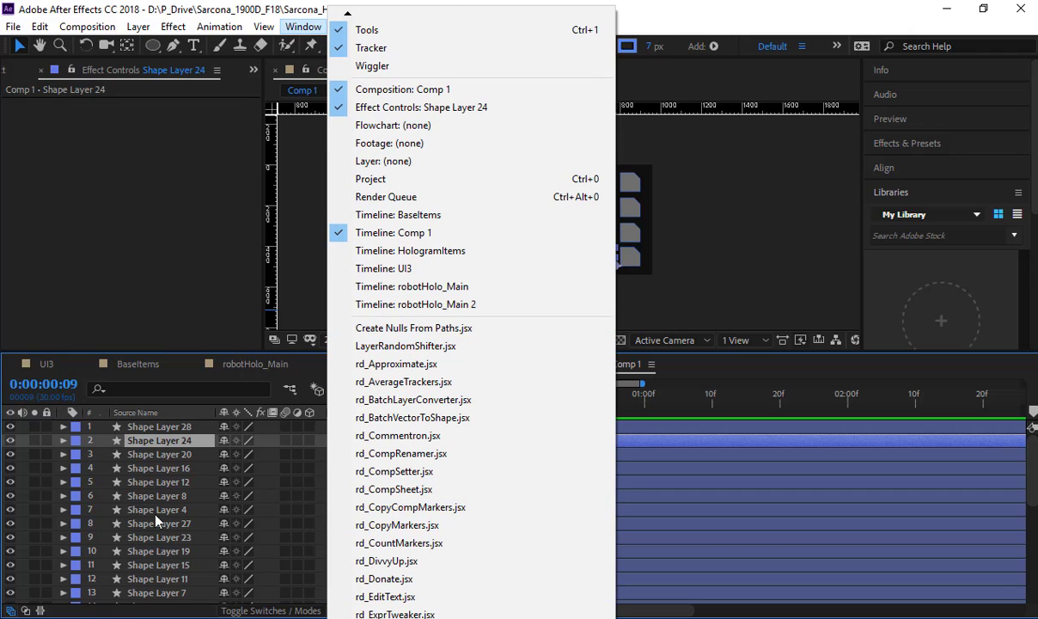
left_click(160, 438)
left_click(159, 426)
scroll(172, 465, "down", 6)
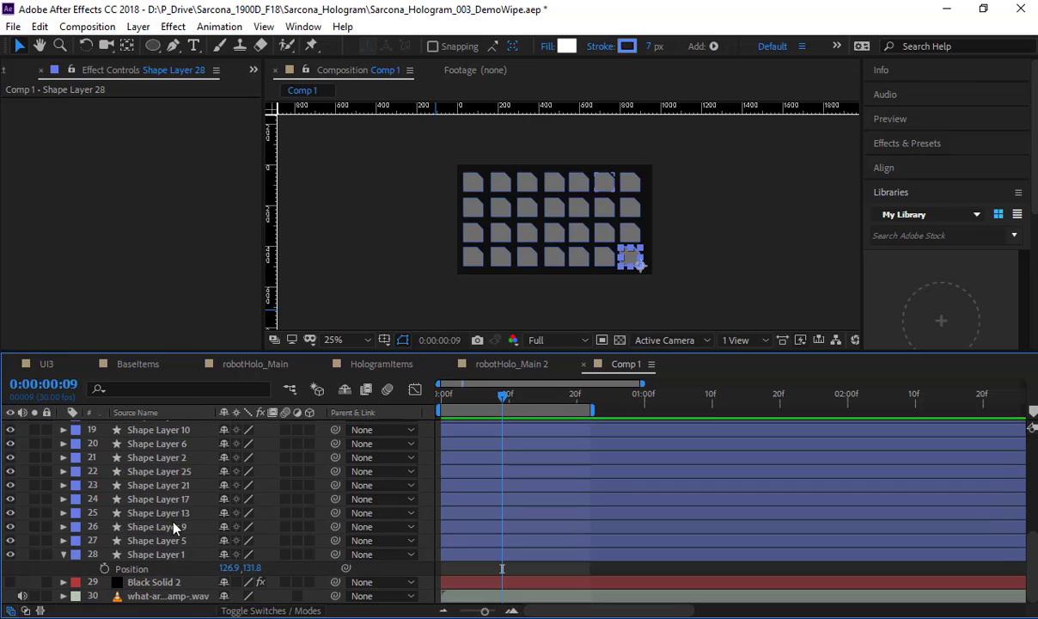
left_click(171, 560, "shift")
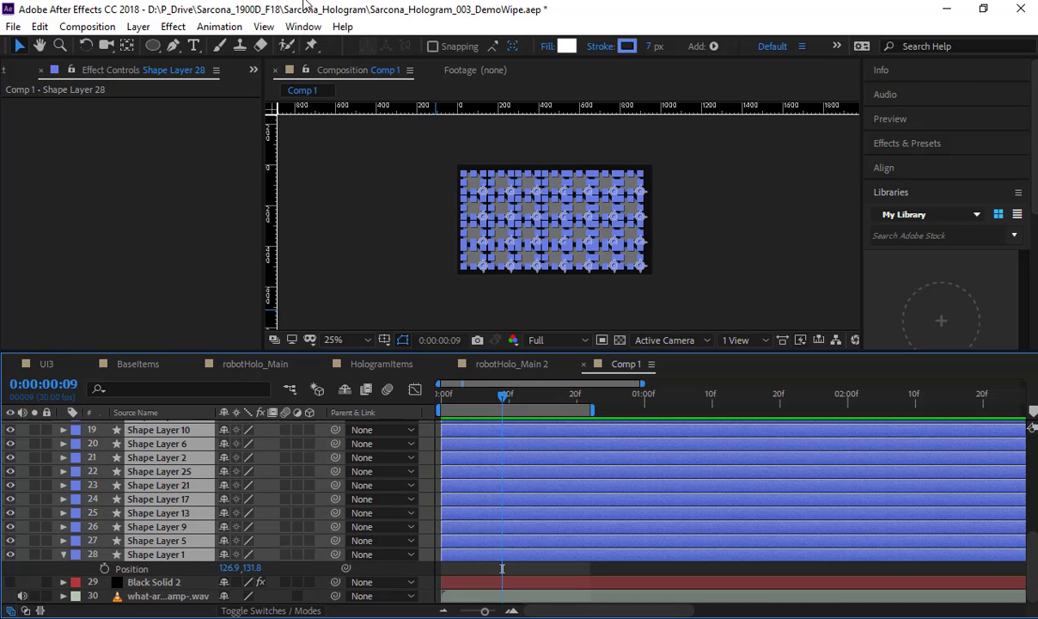
Step: Randomly shift the selected shape layers with LayerRandomShifter using Min 0 and Max 10, close the script window and deselect the layers
left_click(303, 27)
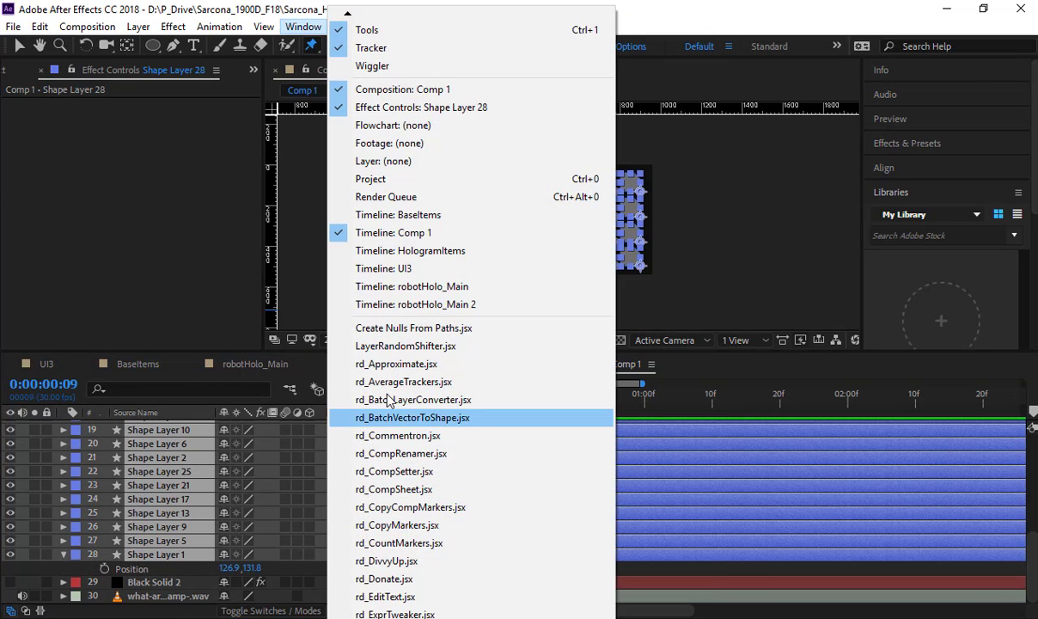
left_click(391, 345)
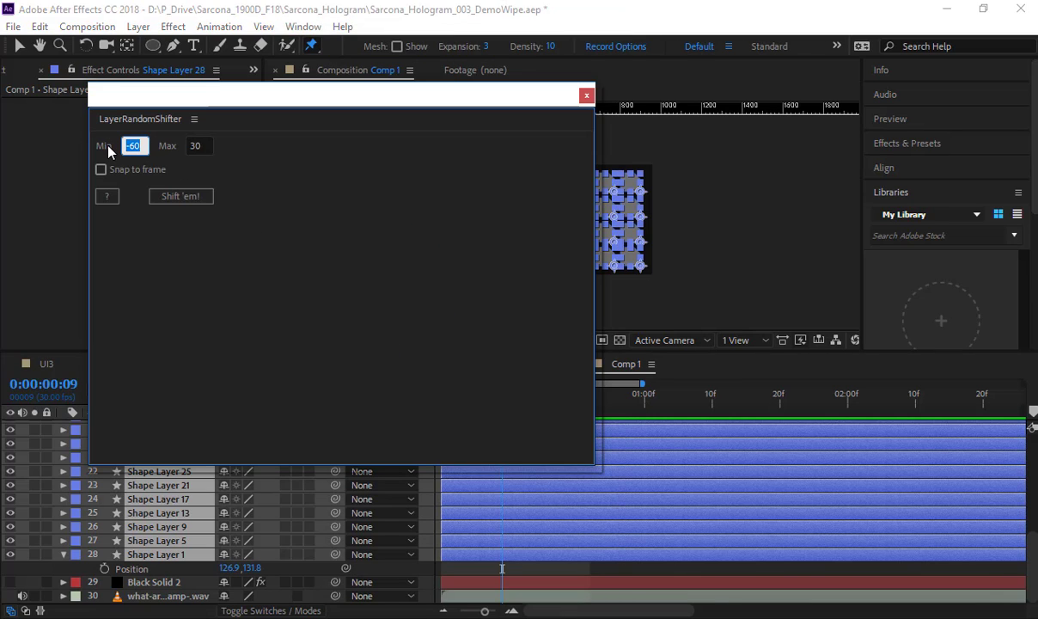
type("0")
key("Tab")
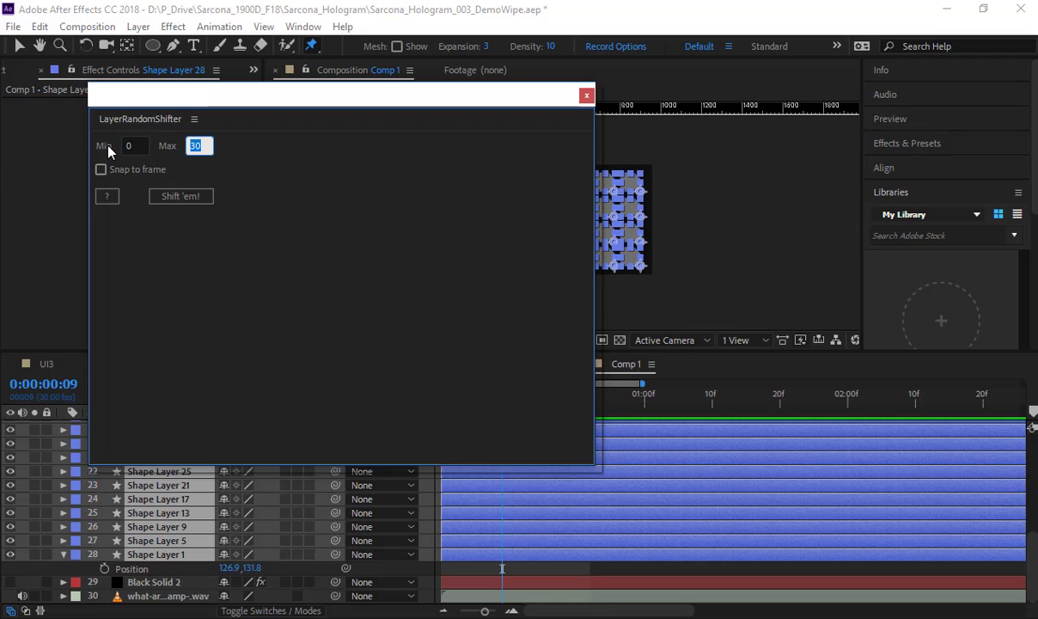
type("10")
left_click(180, 197)
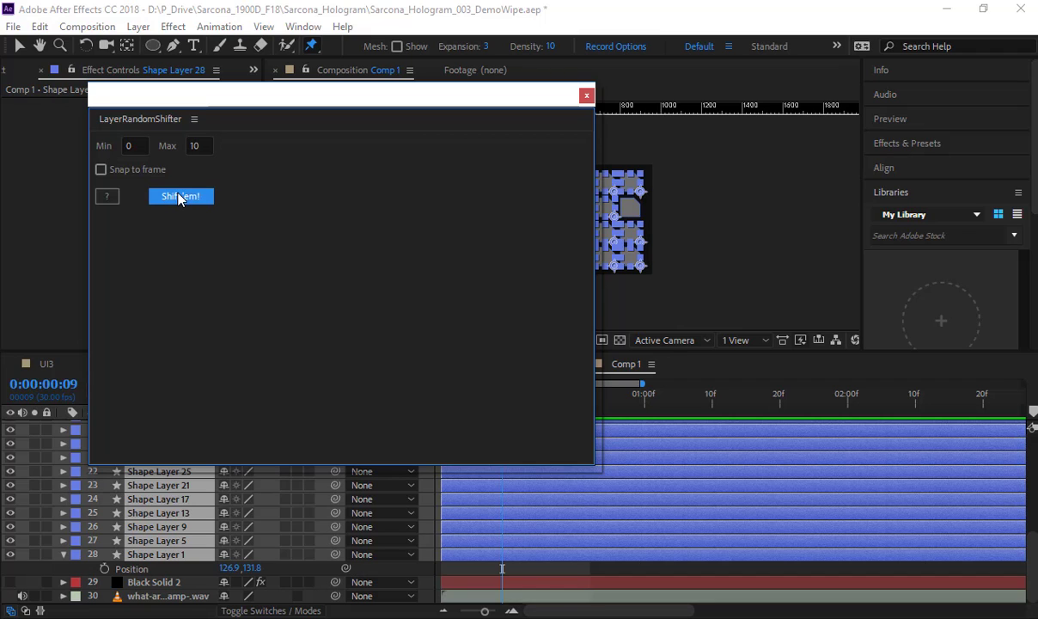
left_click(586, 94)
left_click(715, 201)
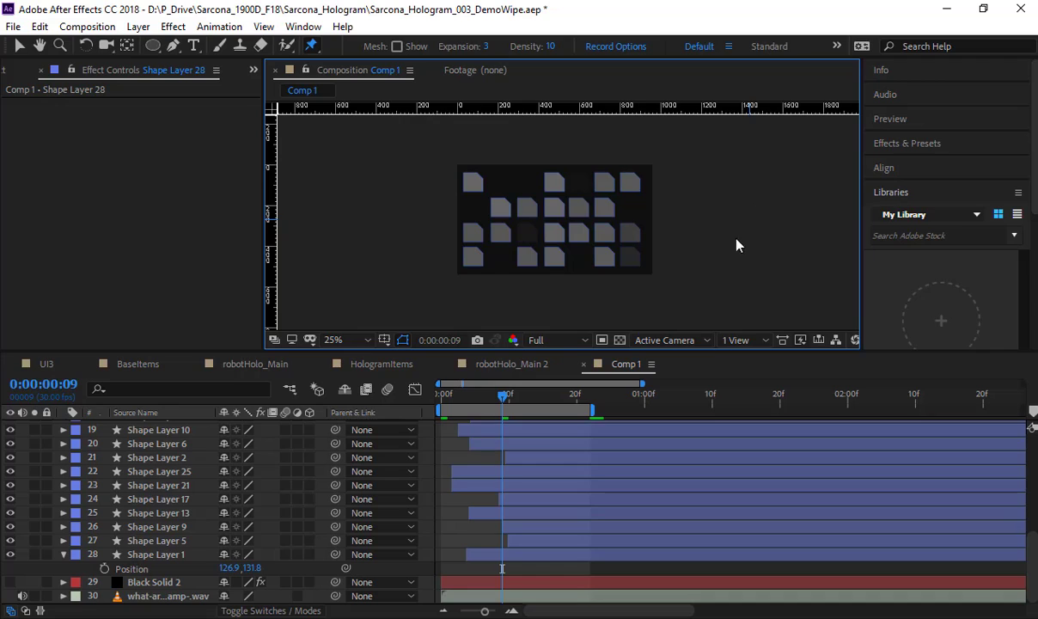
Step: Activate the Selection tool, extend the work area's end to about 0:00:01:12, and preview the randomized grid fade from the start
key("v")
scroll(490, 457, "up", 6)
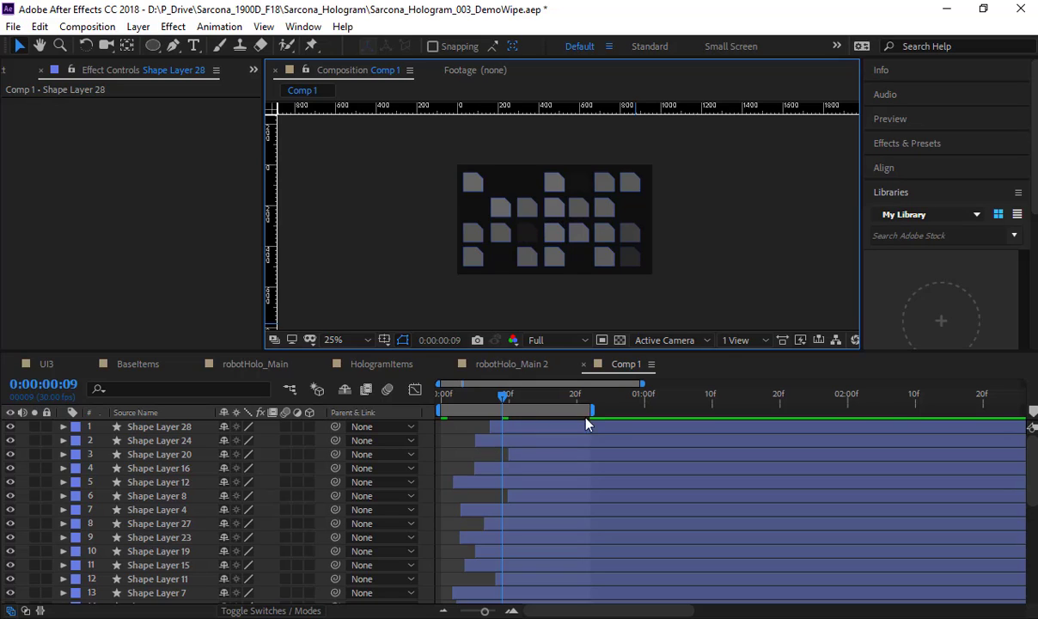
left_click_drag(599, 415, 632, 415)
key("Home")
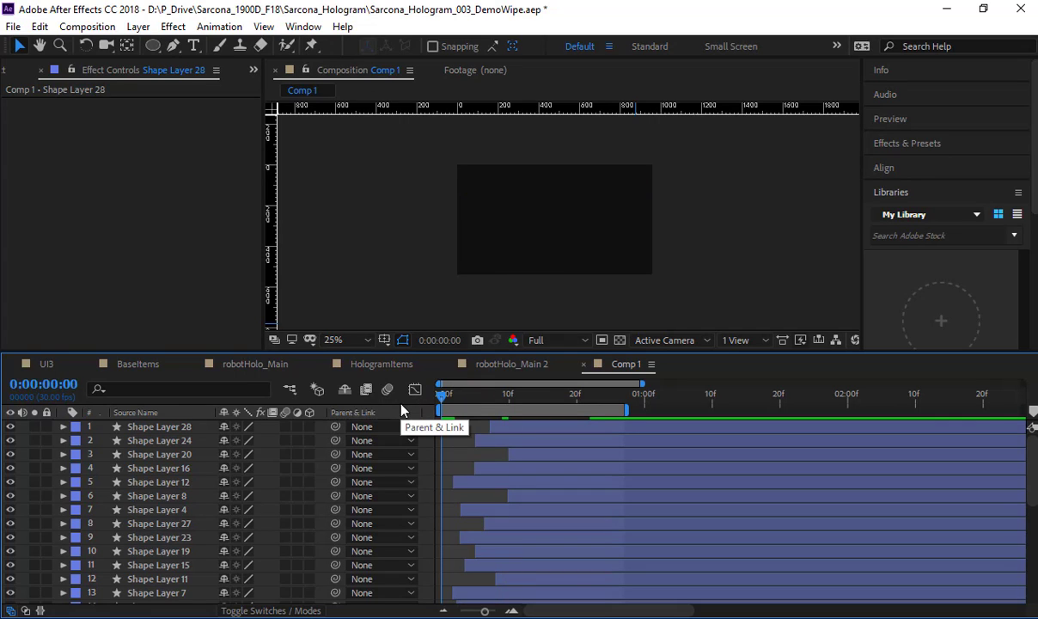
key("space")
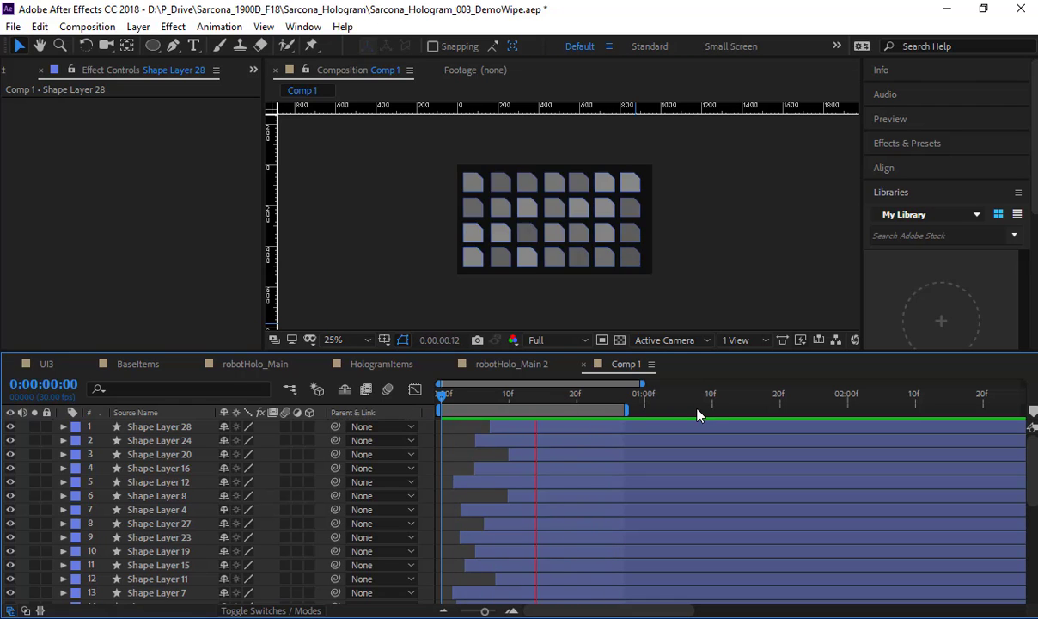
left_click_drag(625, 410, 728, 411)
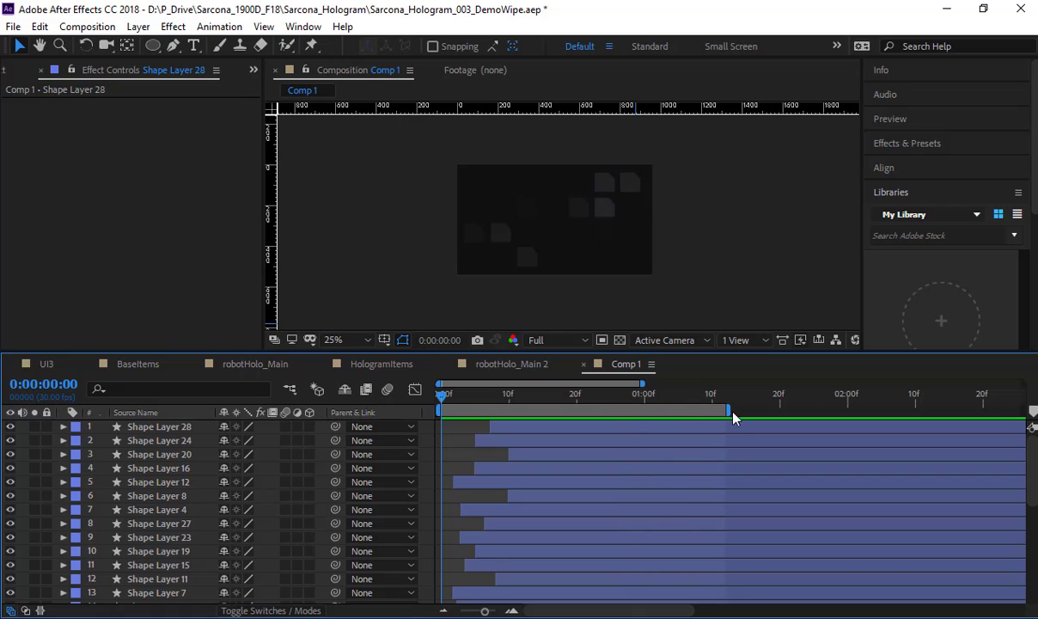
key("space")
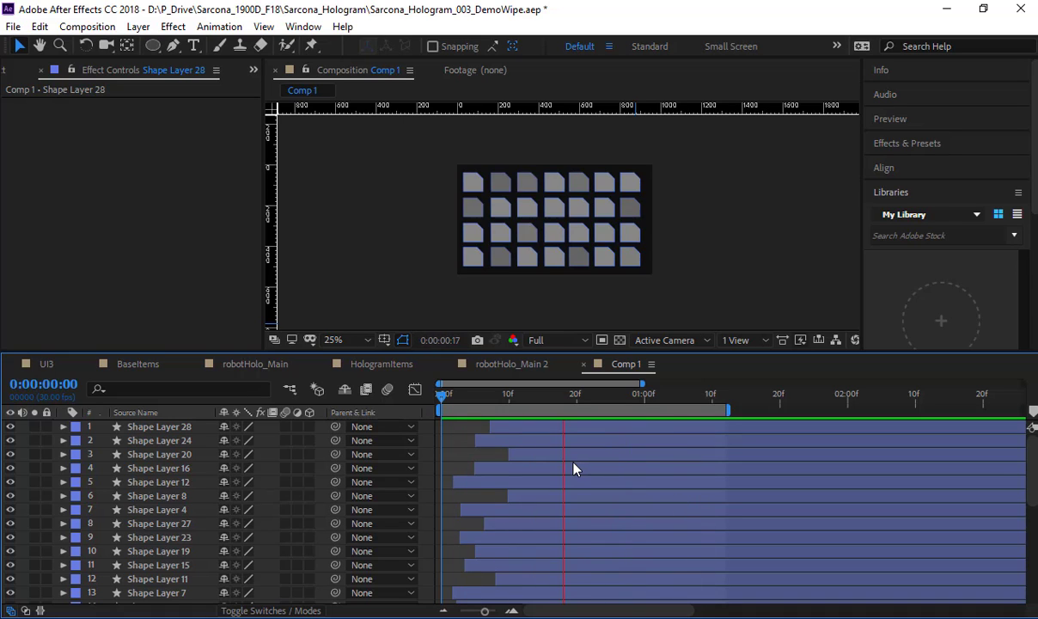
key("space")
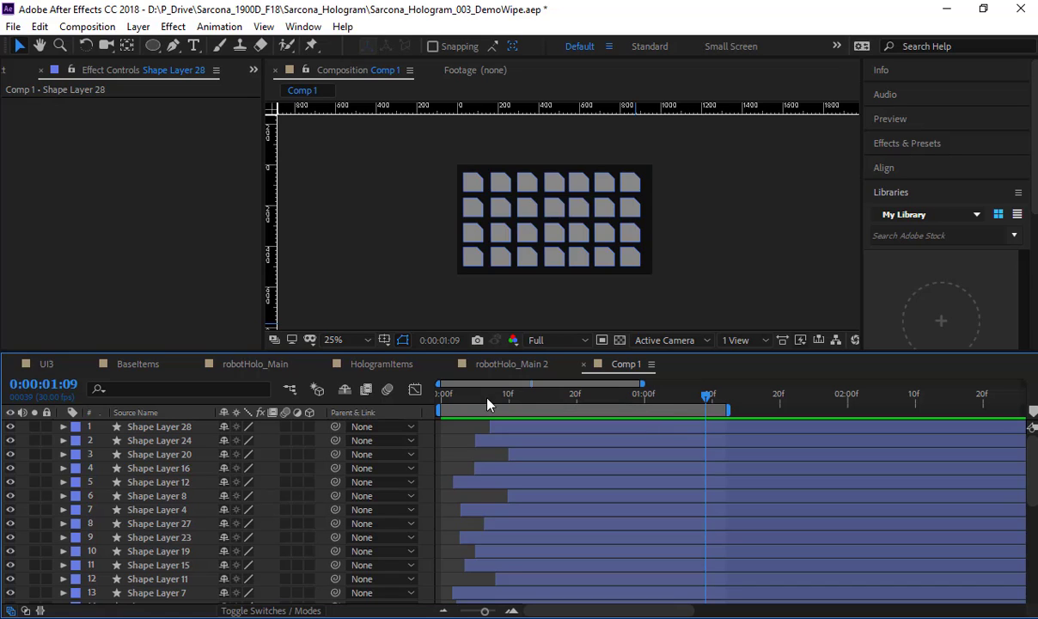
Step: Return to frame 0, select all layers, and align their in points to the composition's start
left_click_drag(487, 404, 398, 408)
key("ctrl+a")
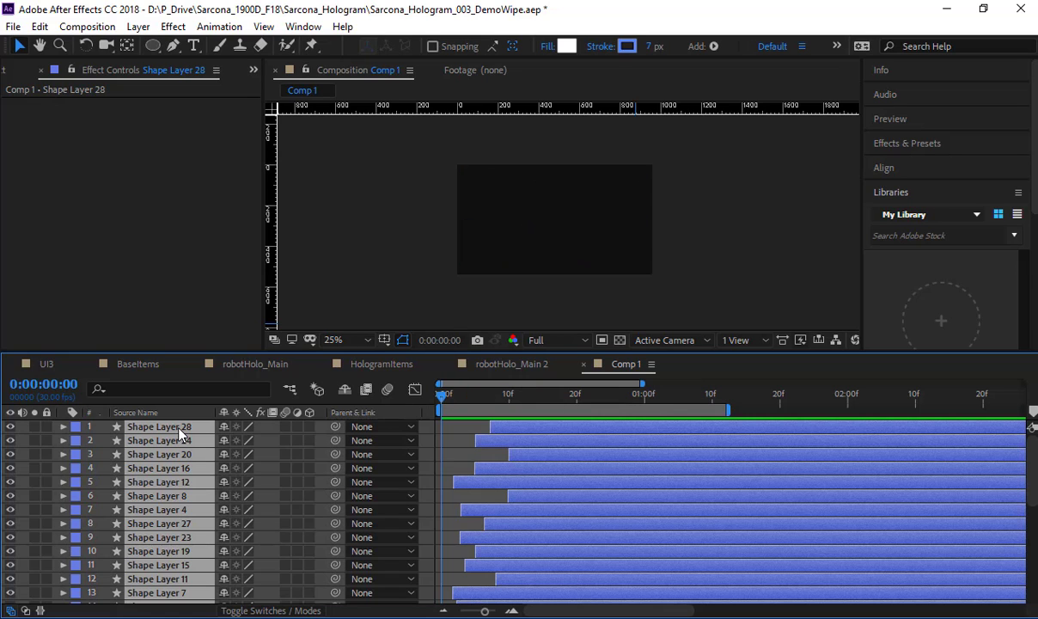
key("[")
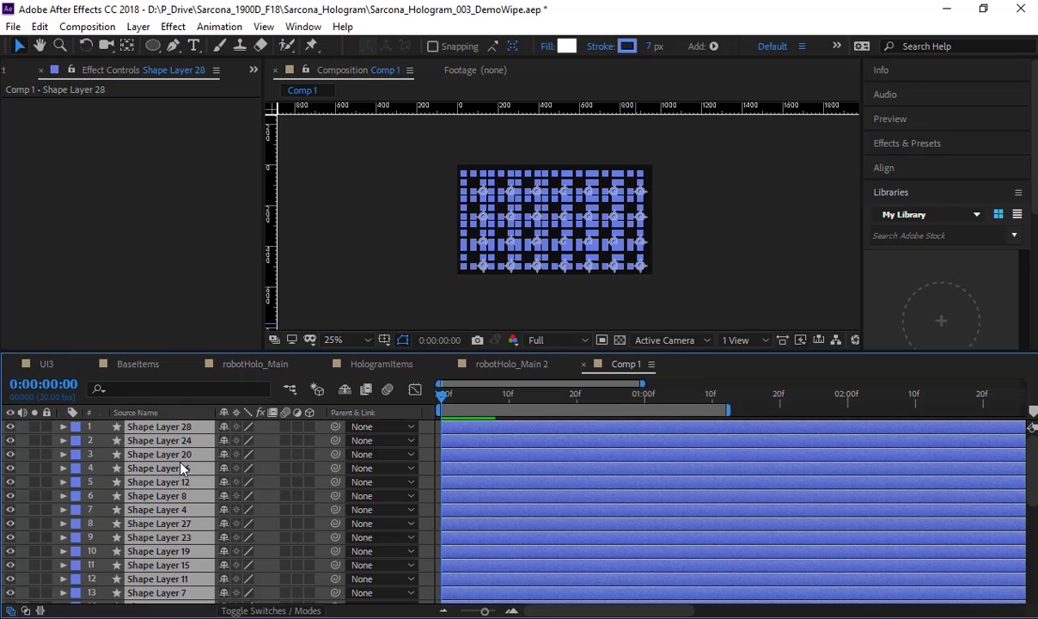
Step: Randomly shift the selected layers with LayerRandomShifter using Min 0 and Max 20, close the script window and deselect the layers
left_click(219, 26)
mouse_move(303, 27)
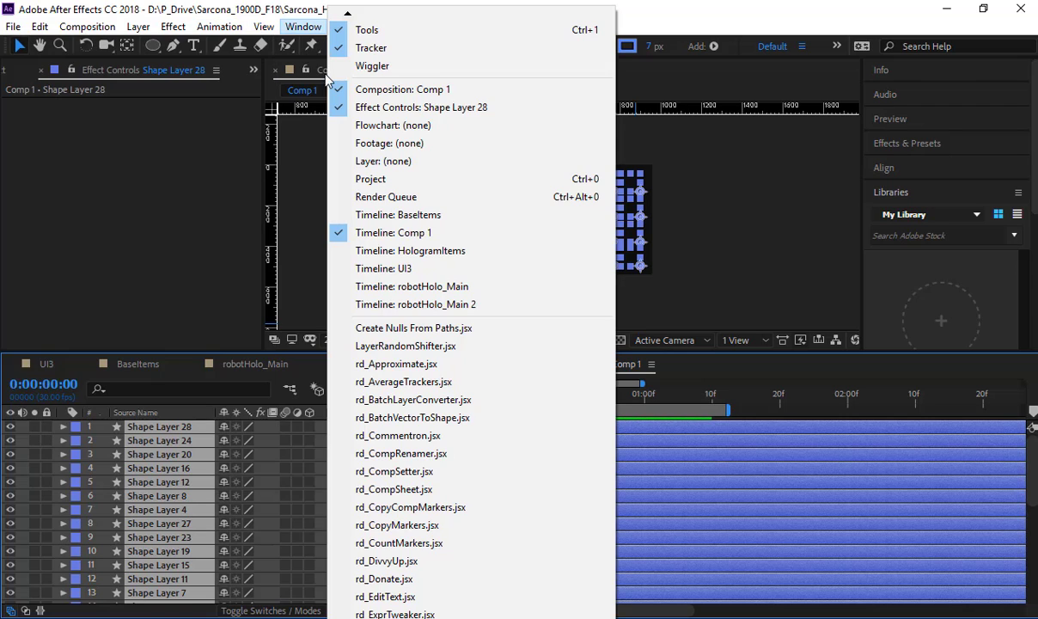
left_click(433, 348)
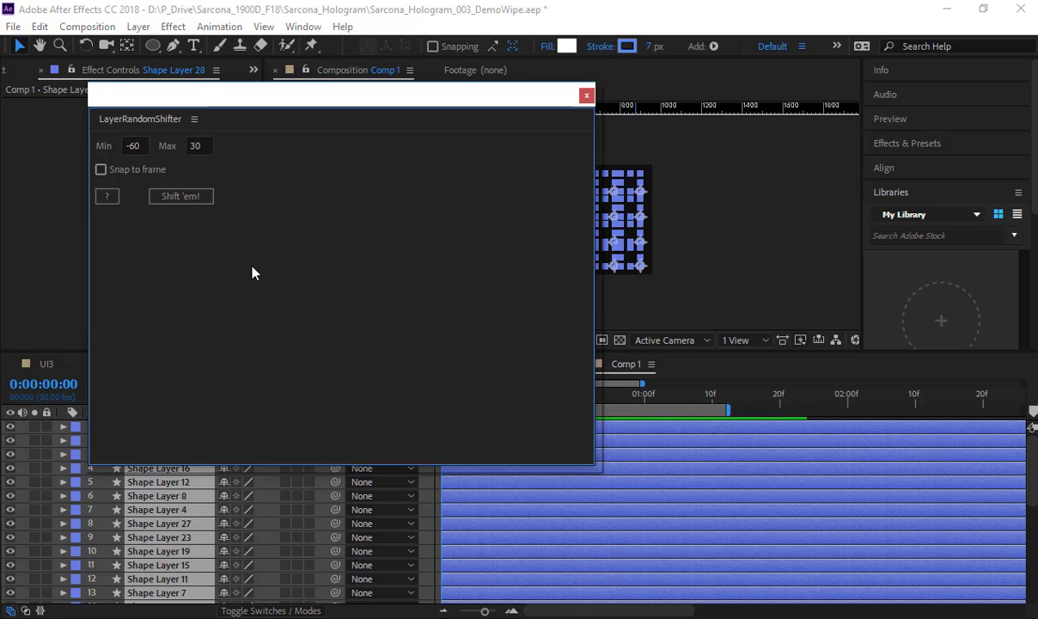
left_click(144, 143)
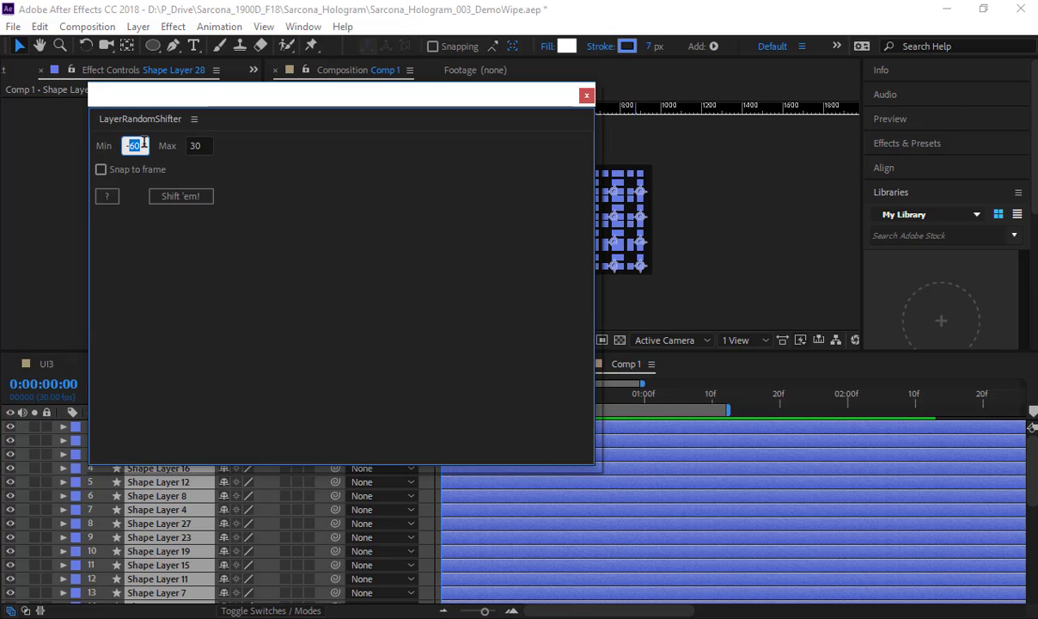
key("Tab")
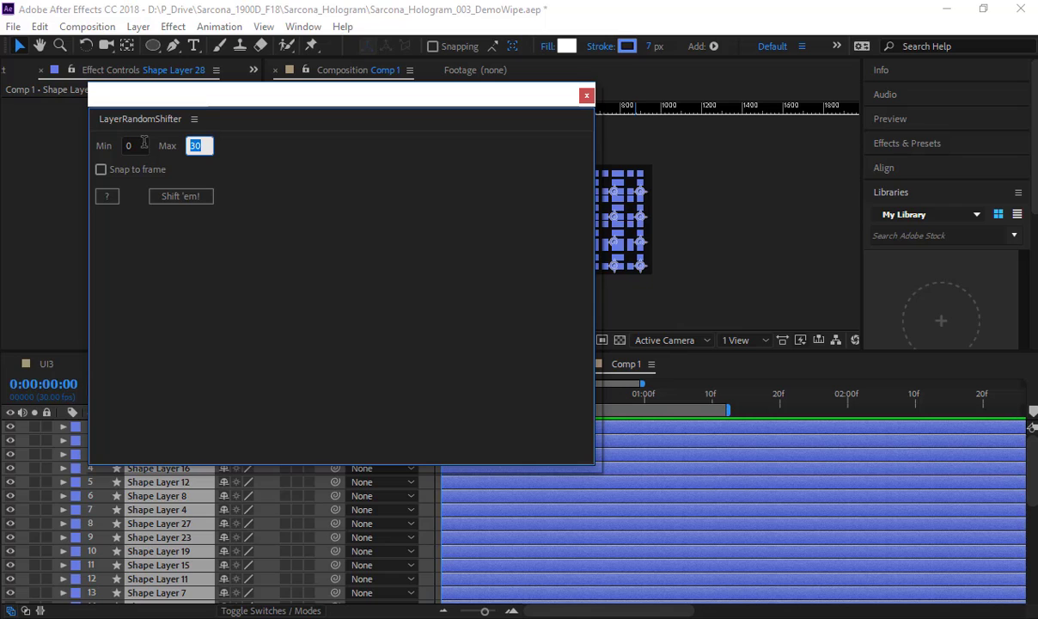
left_click(191, 197)
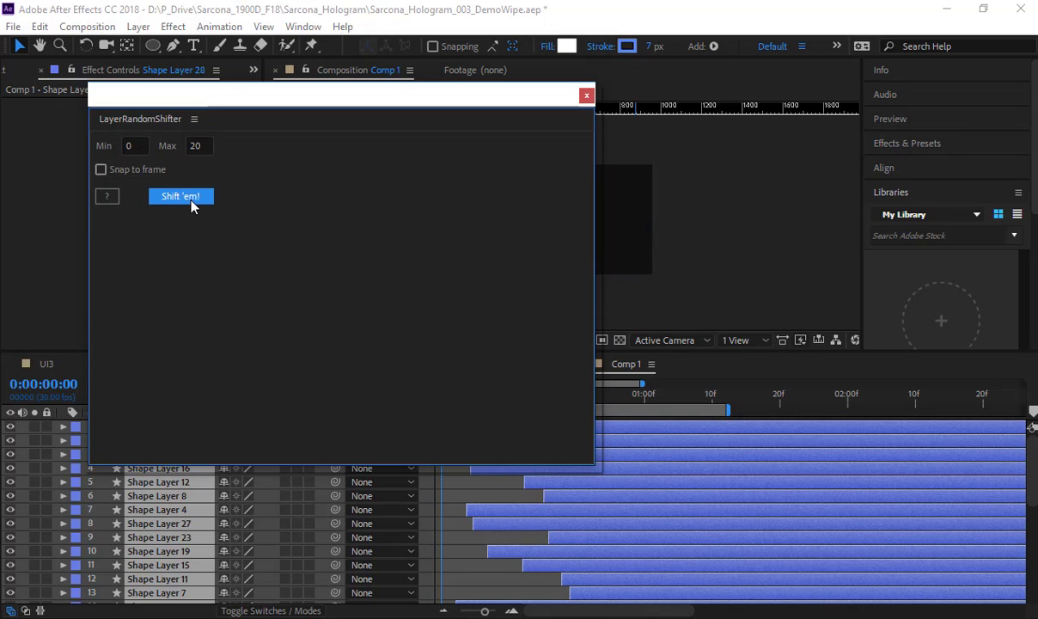
left_click(586, 95)
left_click(366, 298)
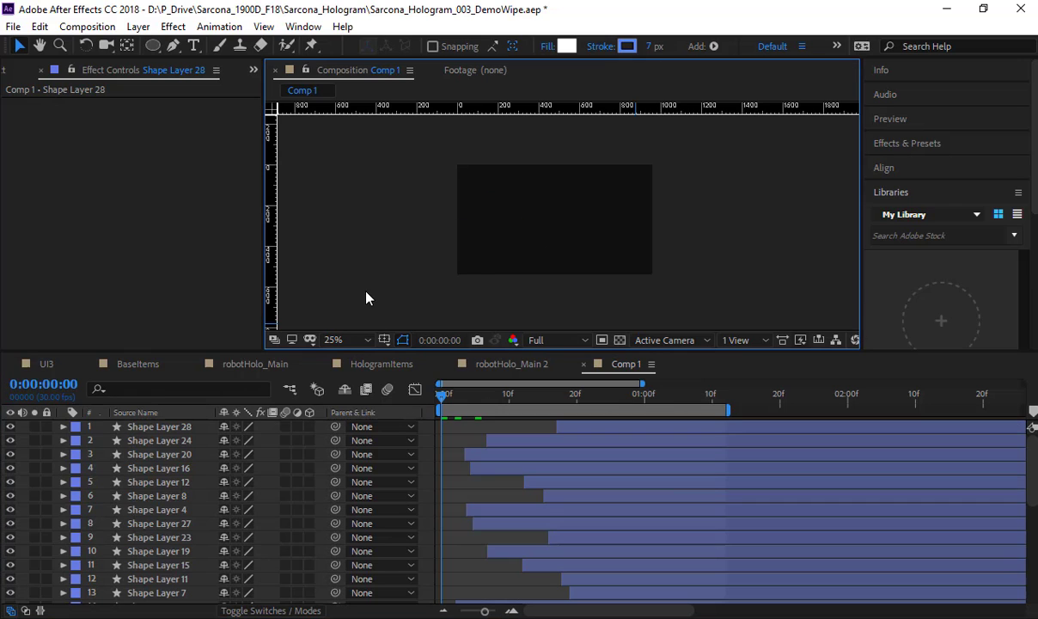
Step: Preview the grid fade with the wider random offsets, stop playback, and undo the random layer shift
key("space")
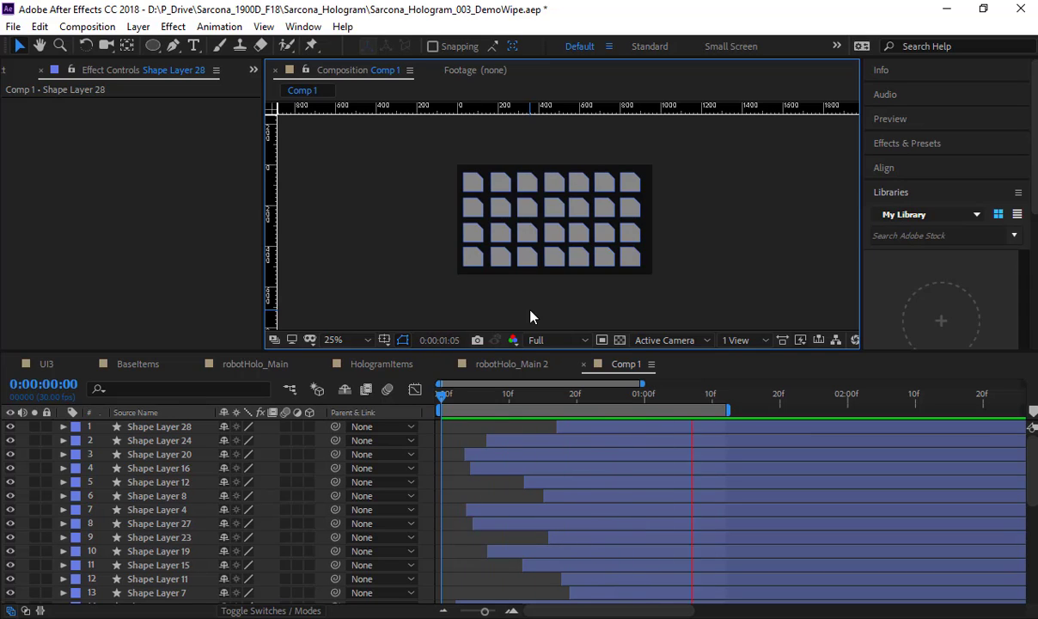
key("space")
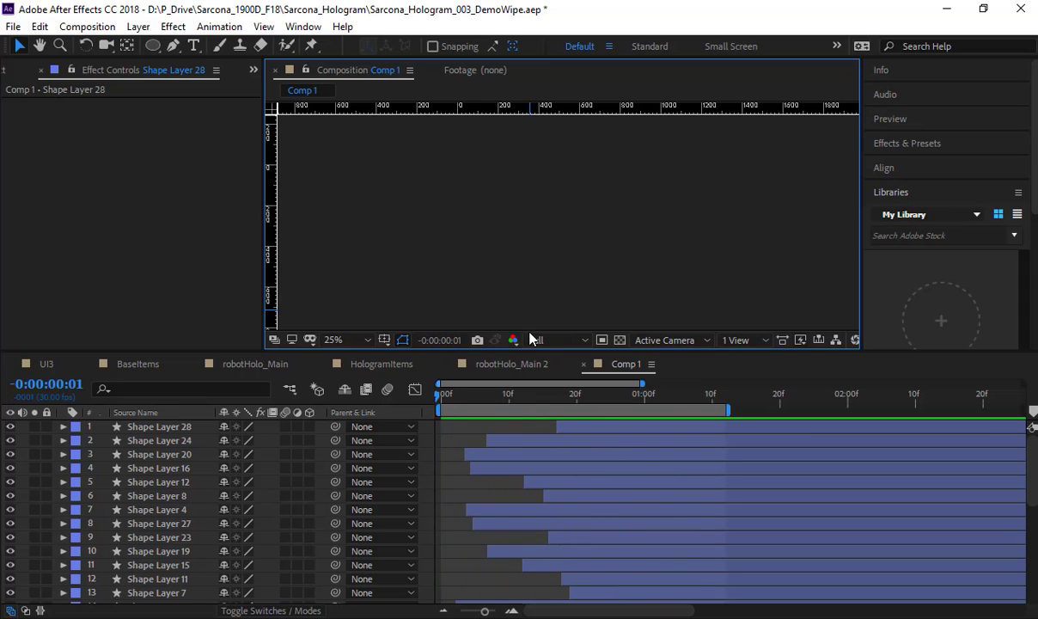
key("ctrl+z")
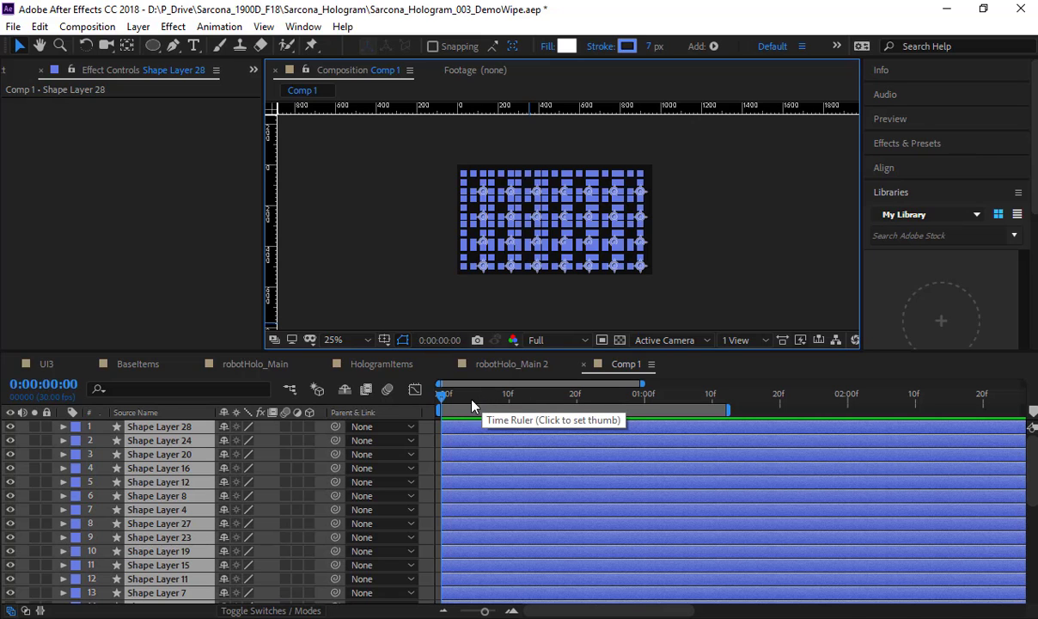
Step: Deselect all layers and examine which grid square each shape layer controls, going one by one from Shape Layer 28 through Shape Layer 22
key("ctrl+shift+a")
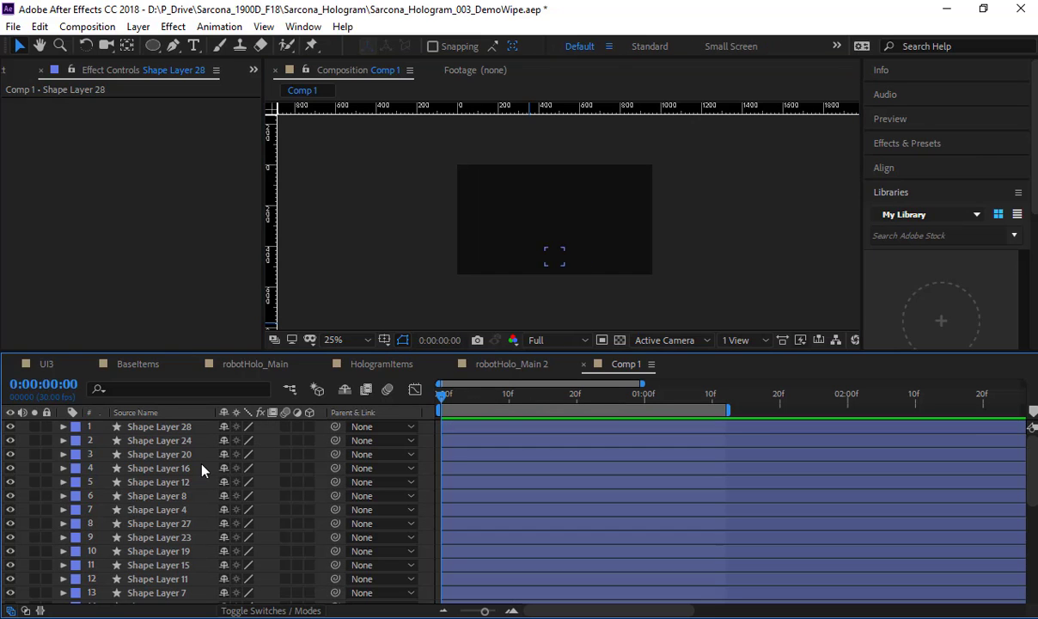
left_click(188, 427)
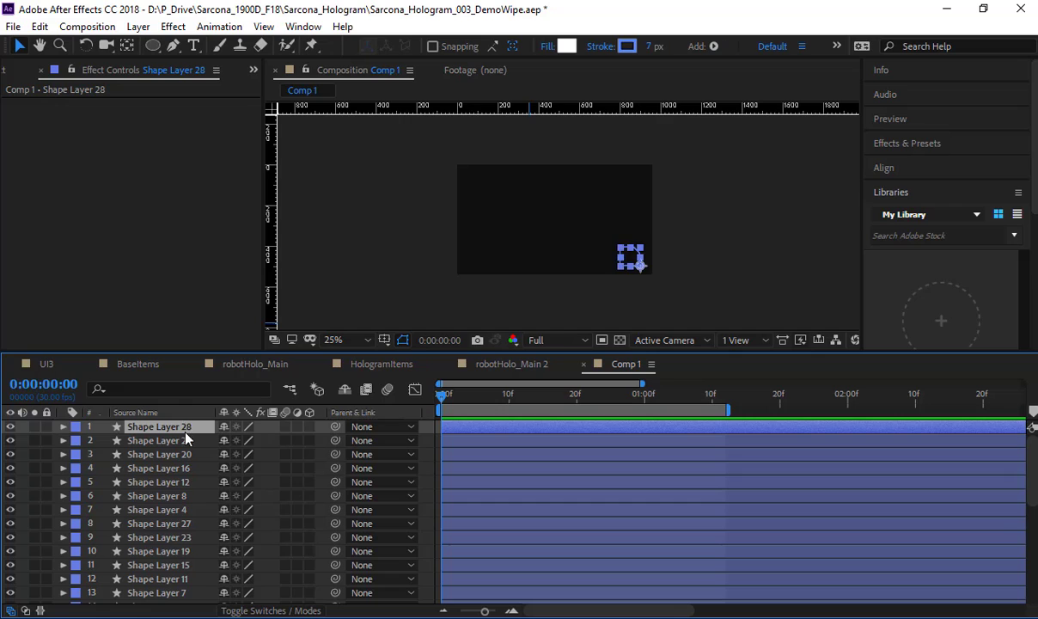
left_click(185, 440)
left_click(183, 454)
left_click(184, 468)
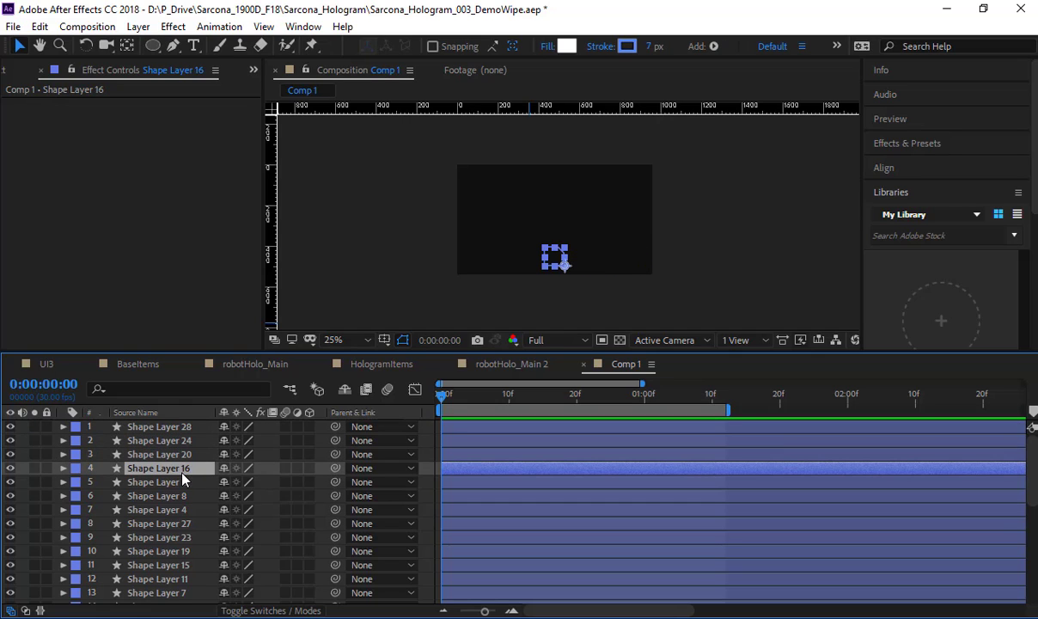
left_click(182, 482)
left_click(181, 496)
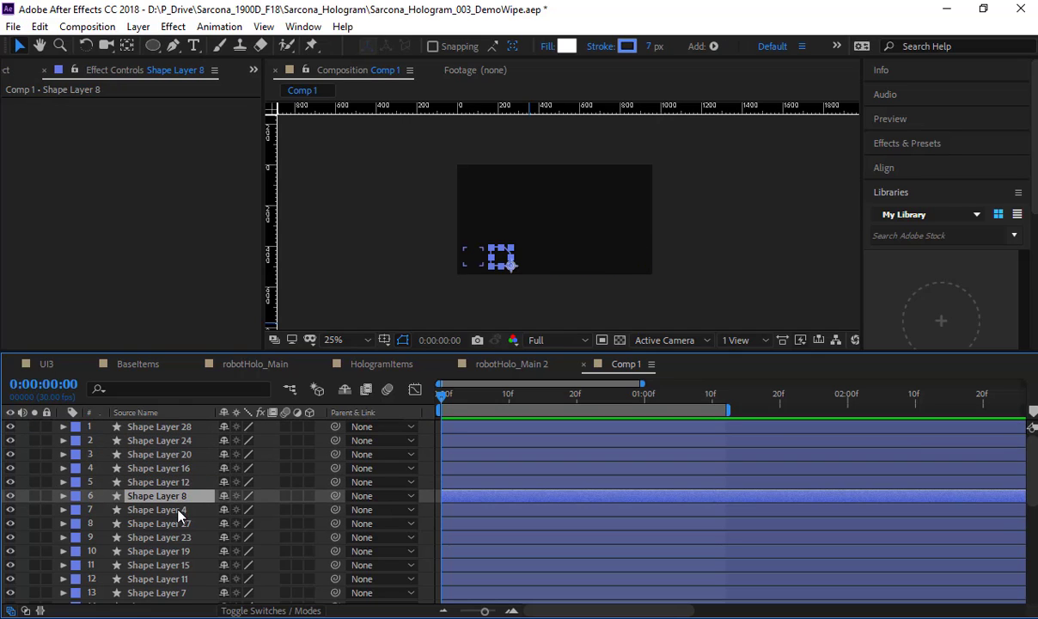
left_click(178, 509)
left_click(177, 523)
left_click(176, 537)
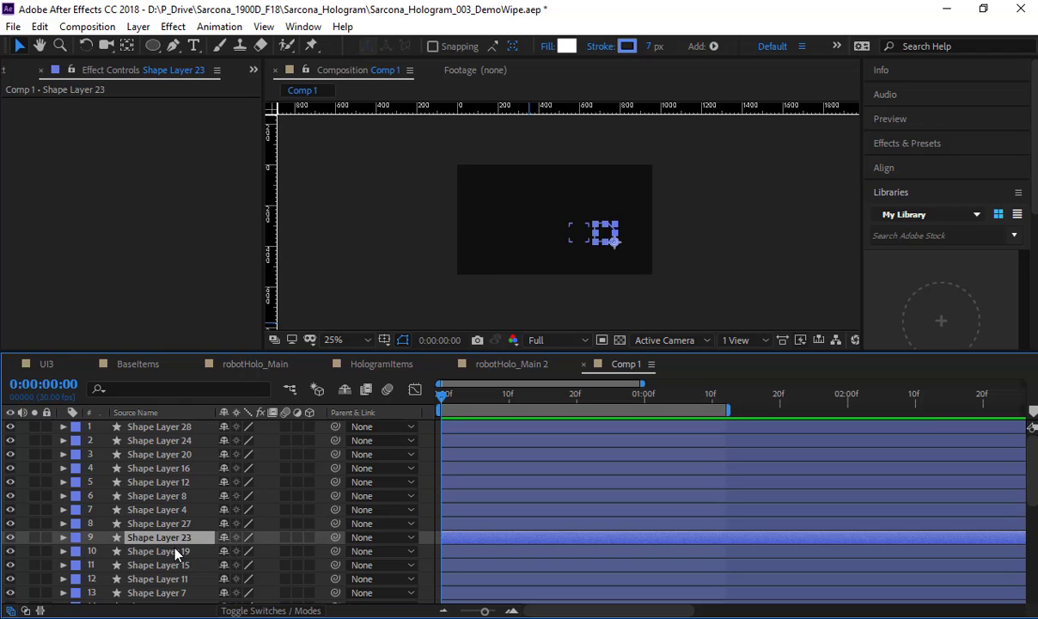
left_click(175, 551)
left_click(173, 565)
left_click(173, 578)
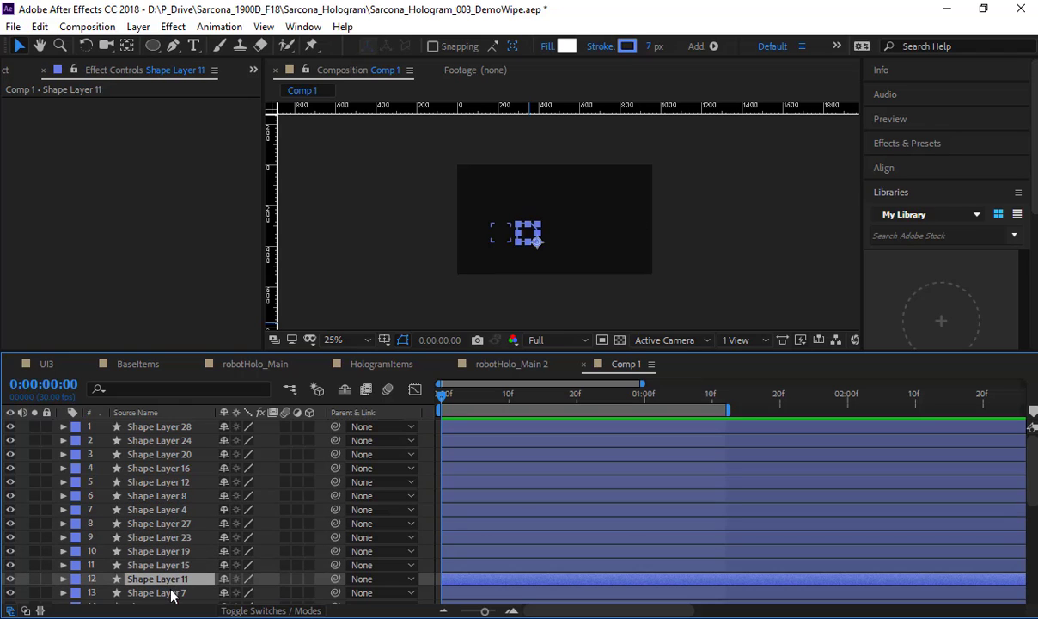
left_click(172, 592)
scroll(173, 559, "down", 3)
left_click(174, 564)
left_click(173, 578)
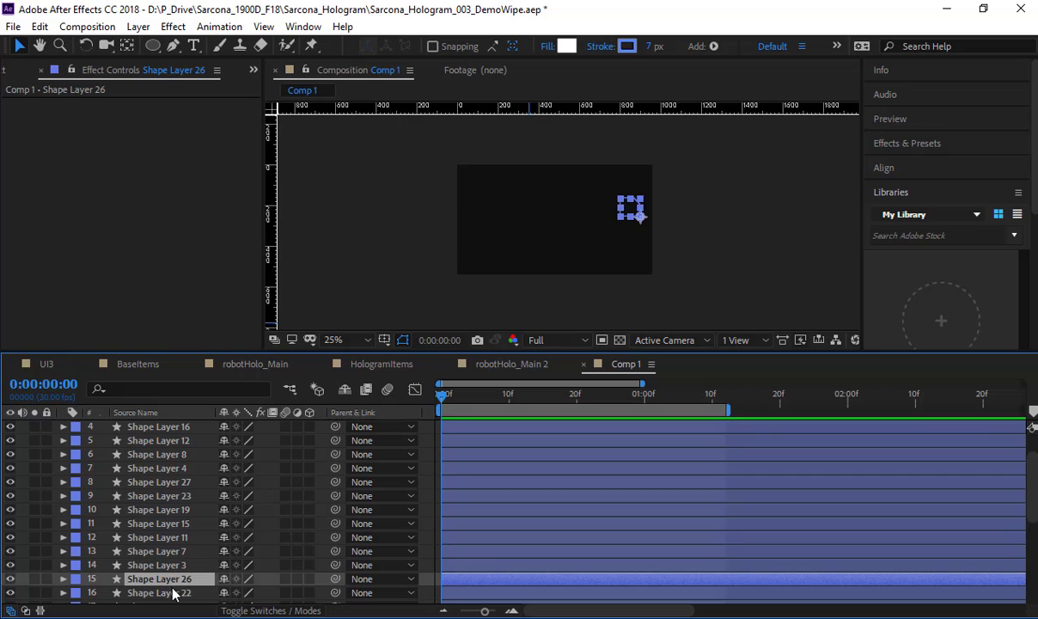
left_click(175, 592)
scroll(172, 593, "up", 3)
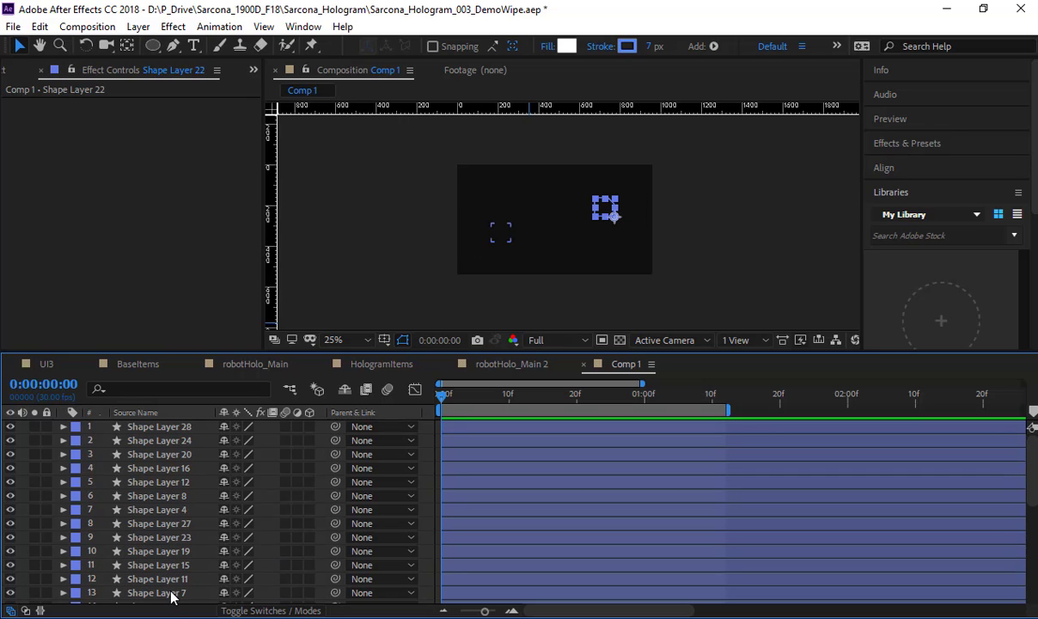
scroll(169, 443, "down", 6)
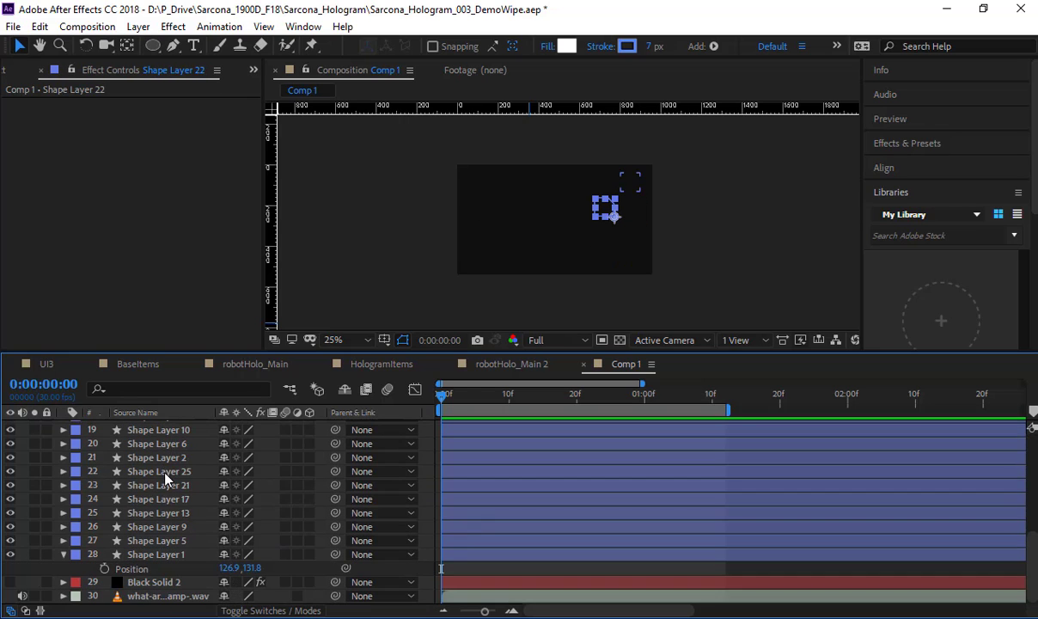
Step: Select all shape layers from Shape Layer 1 up to Shape Layer 28 and extend the work area's end to the composition's end
left_click(158, 559)
scroll(159, 567, "up", 6)
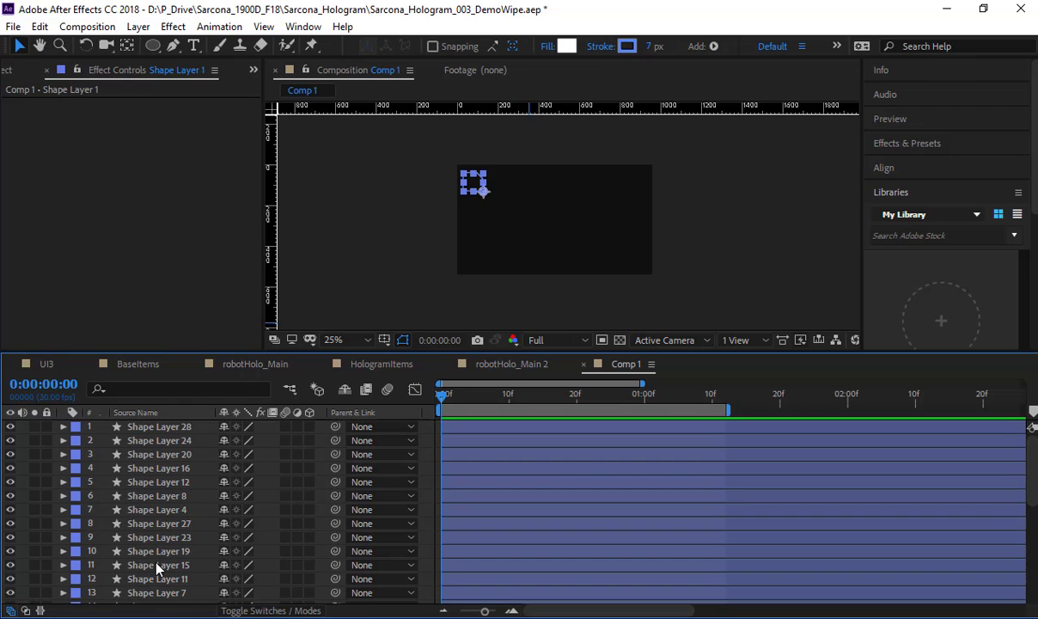
left_click(169, 428, "shift")
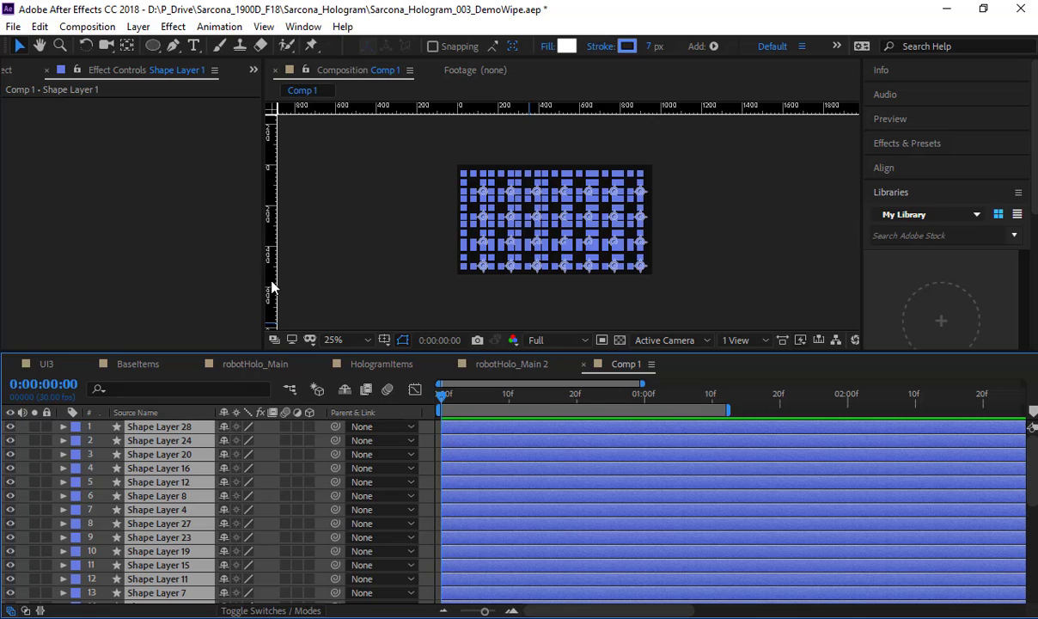
left_click_drag(486, 611, 444, 612)
left_click_drag(543, 410, 1022, 410)
Step: Check Comp 1's duration in Composition Settings and leave the settings without changes
left_click(87, 26)
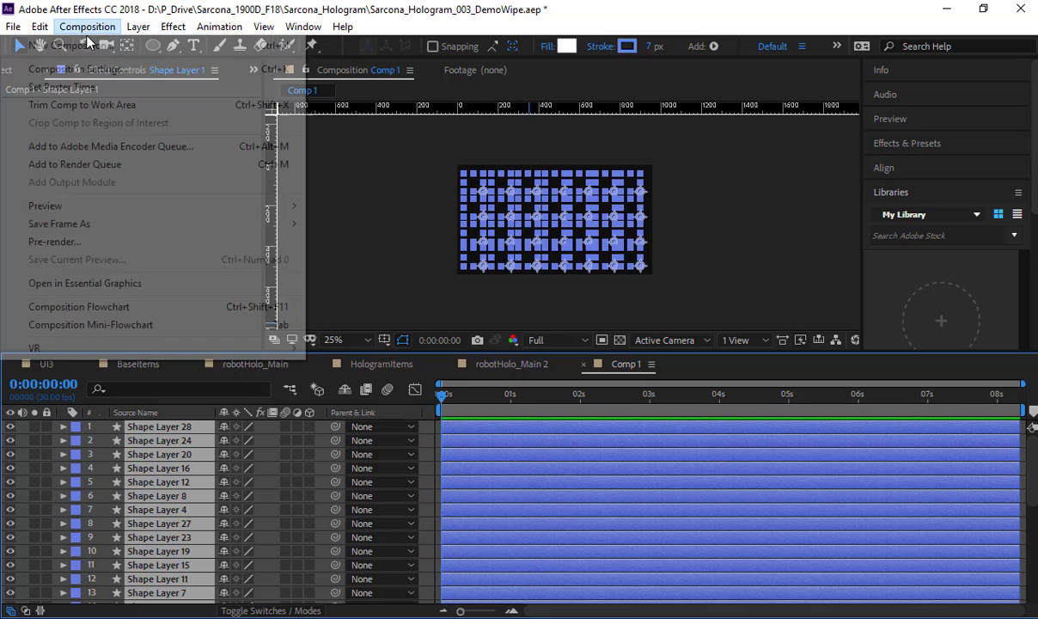
left_click(78, 69)
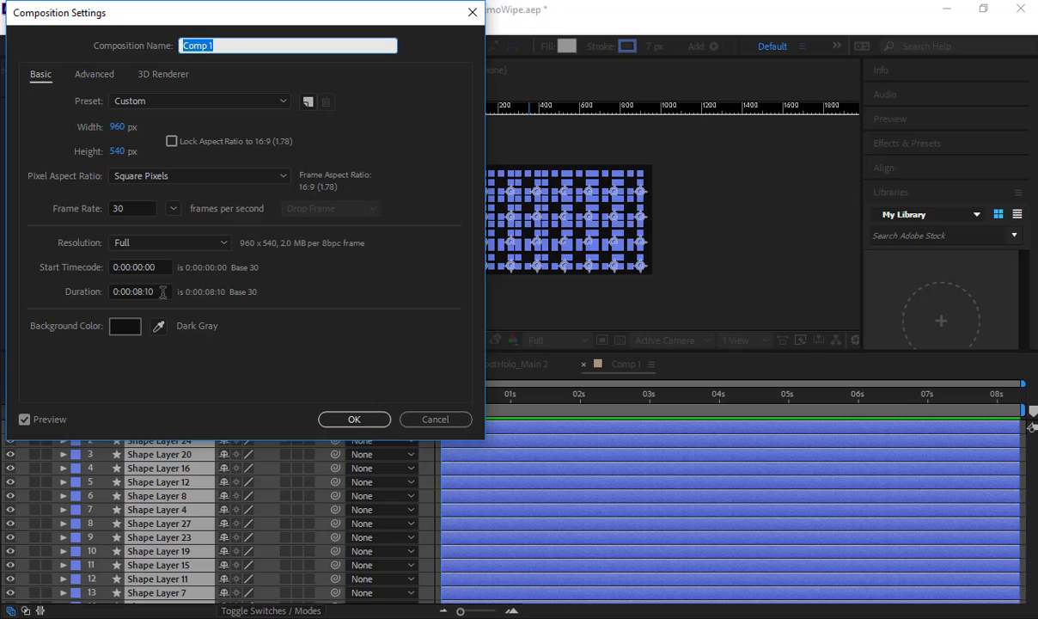
left_click(162, 292)
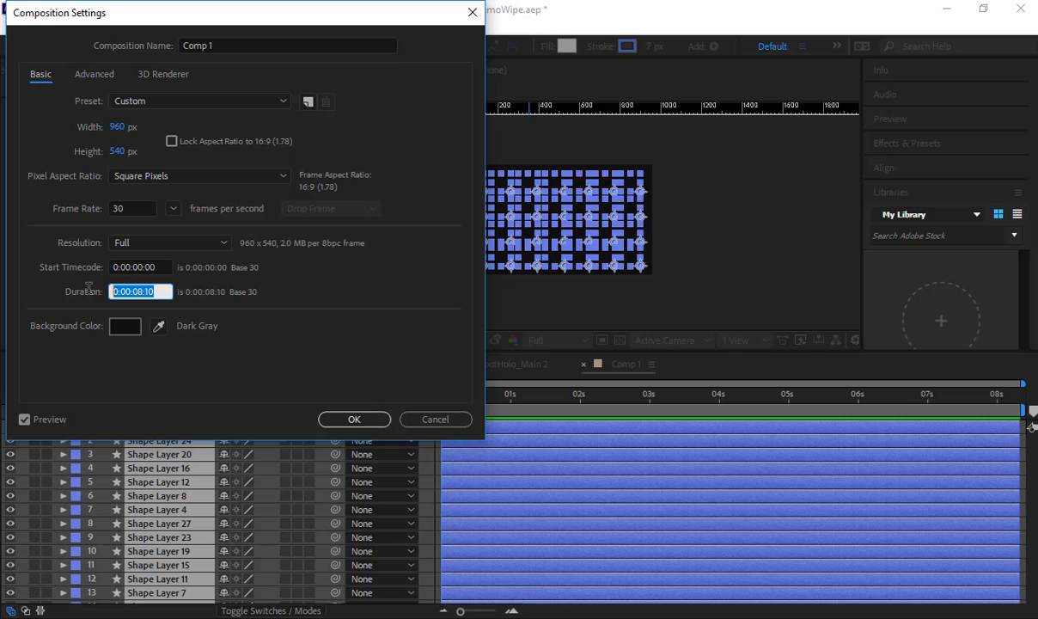
left_click(444, 424)
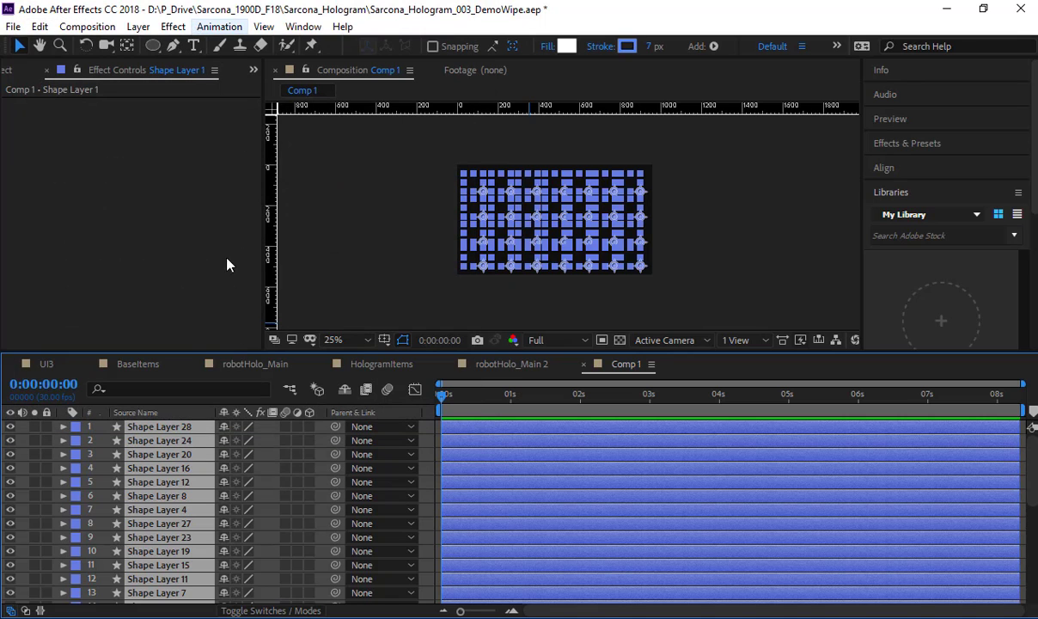
Step: Reselect all shape layers in stacking order, starting with Shape Layer 1 and ending with Shape Layer 28
scroll(245, 580, "down", 5)
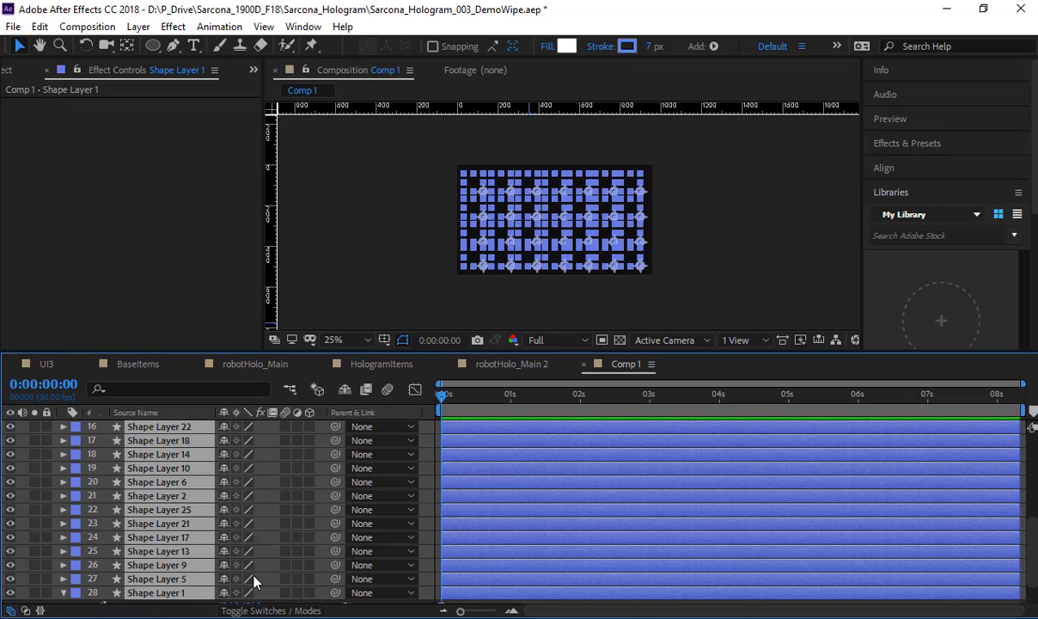
left_click(211, 595)
left_click(190, 593)
scroll(190, 591, "up", 5)
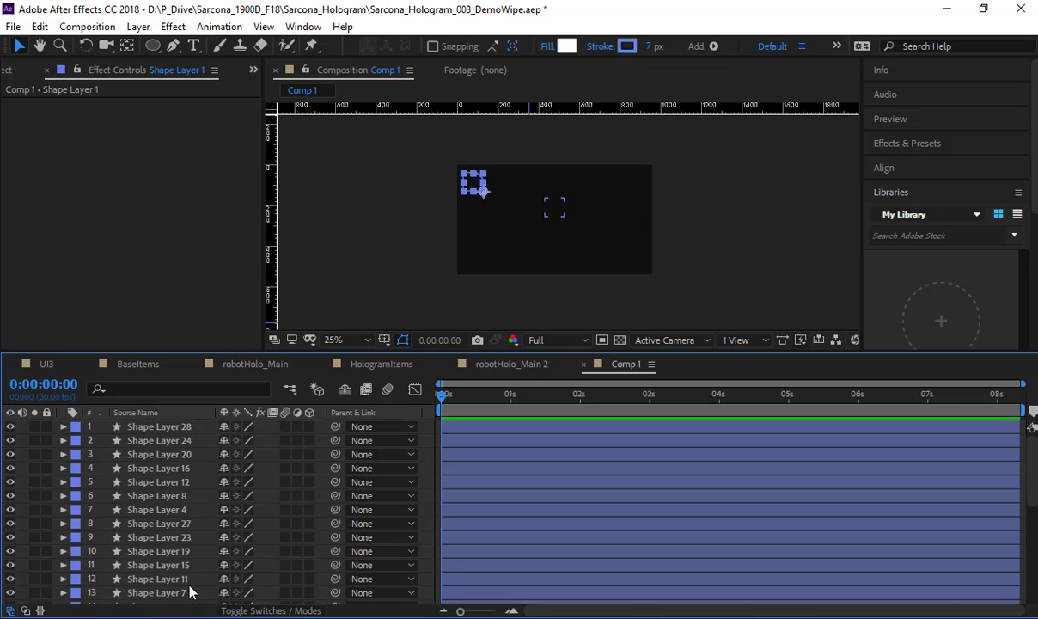
left_click(194, 432, "shift")
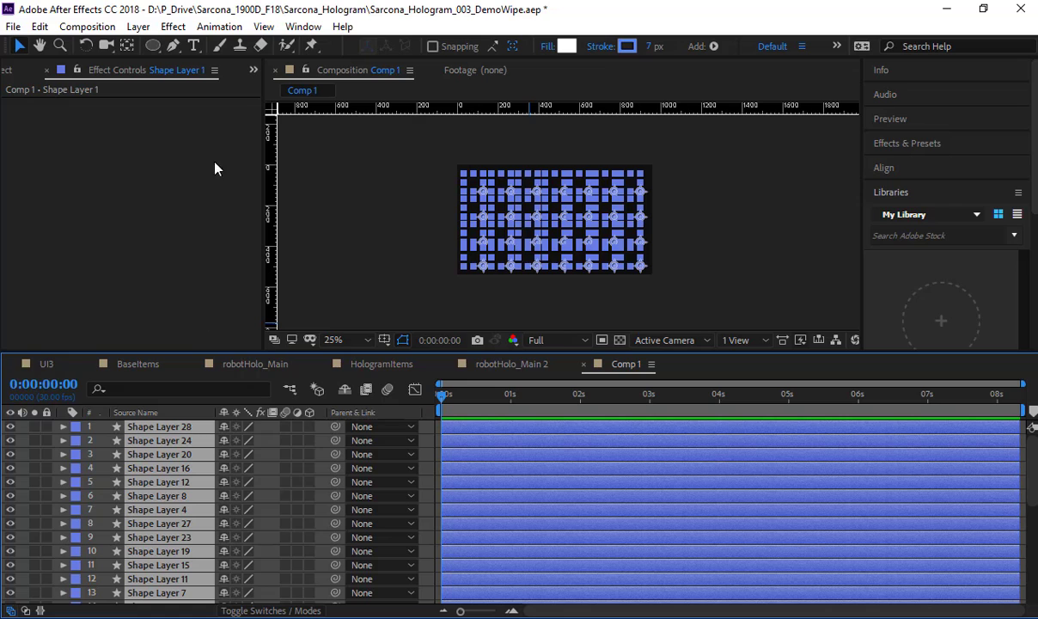
Step: Start Sequence Layers on the selected shape layers, enable Overlap, and open the overlap duration for editing
left_click(206, 29)
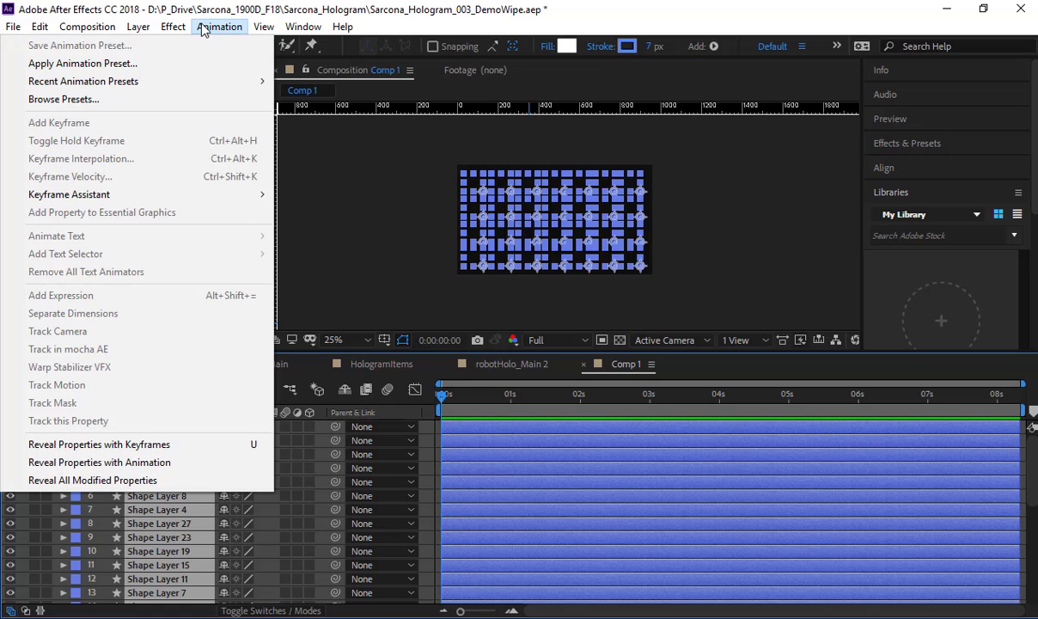
mouse_move(241, 194)
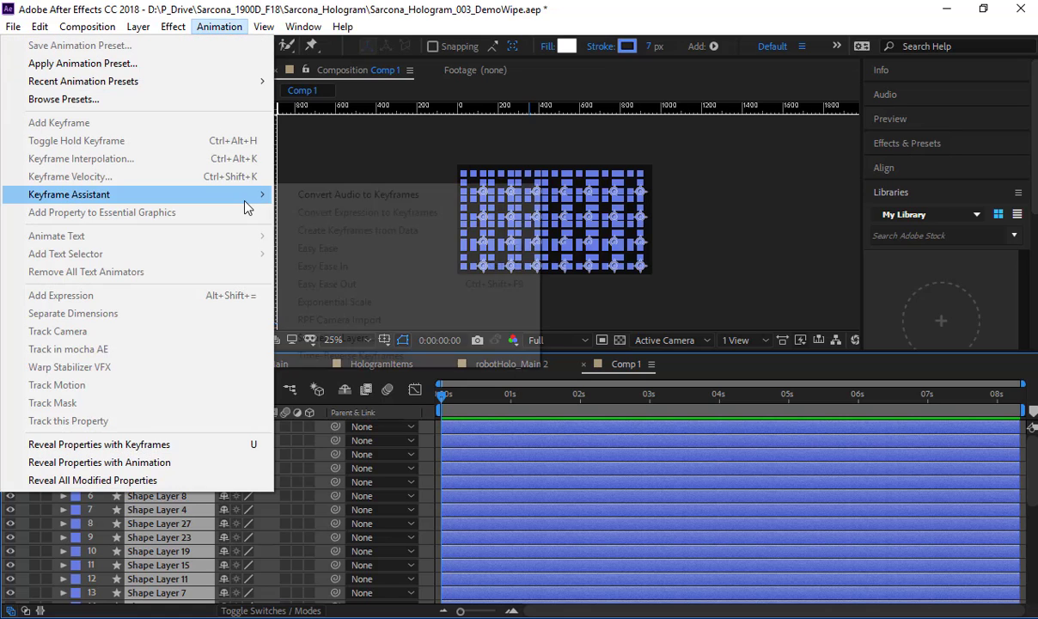
left_click(335, 337)
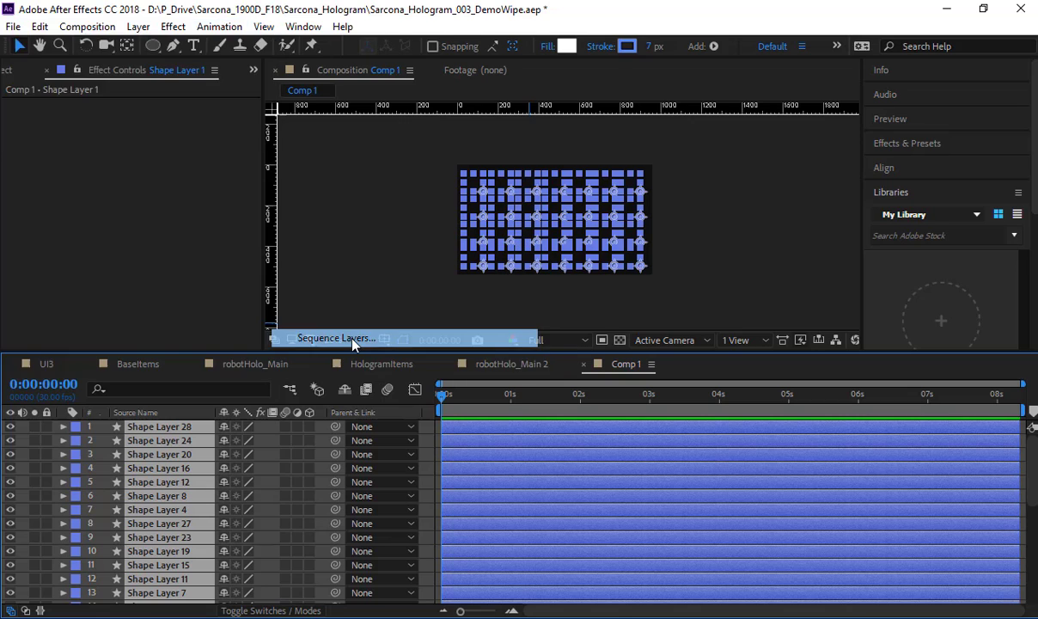
left_click_drag(146, 13, 296, 134)
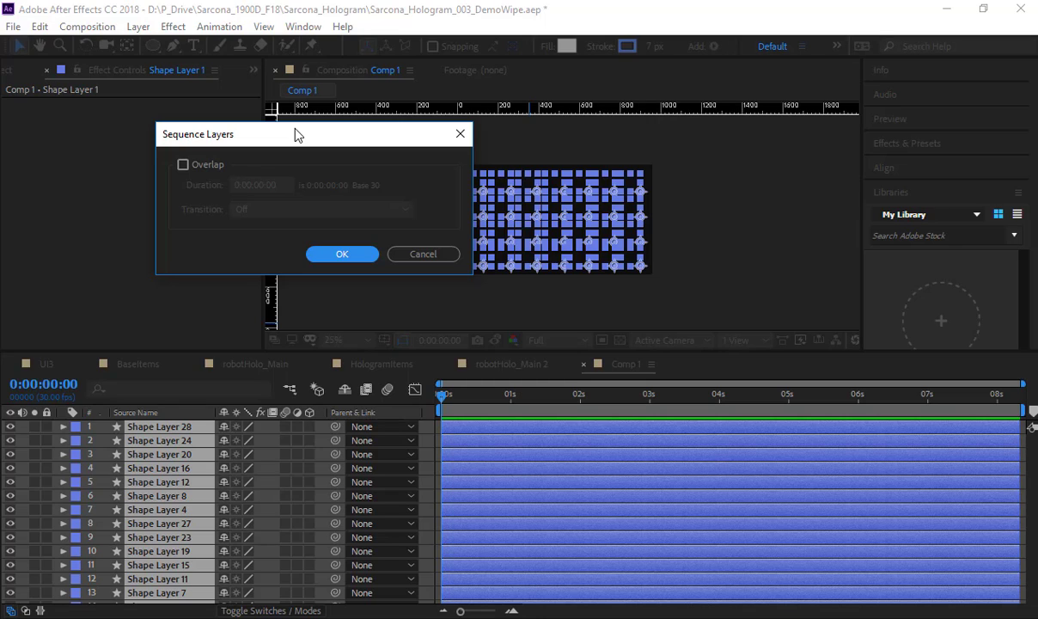
left_click(209, 169)
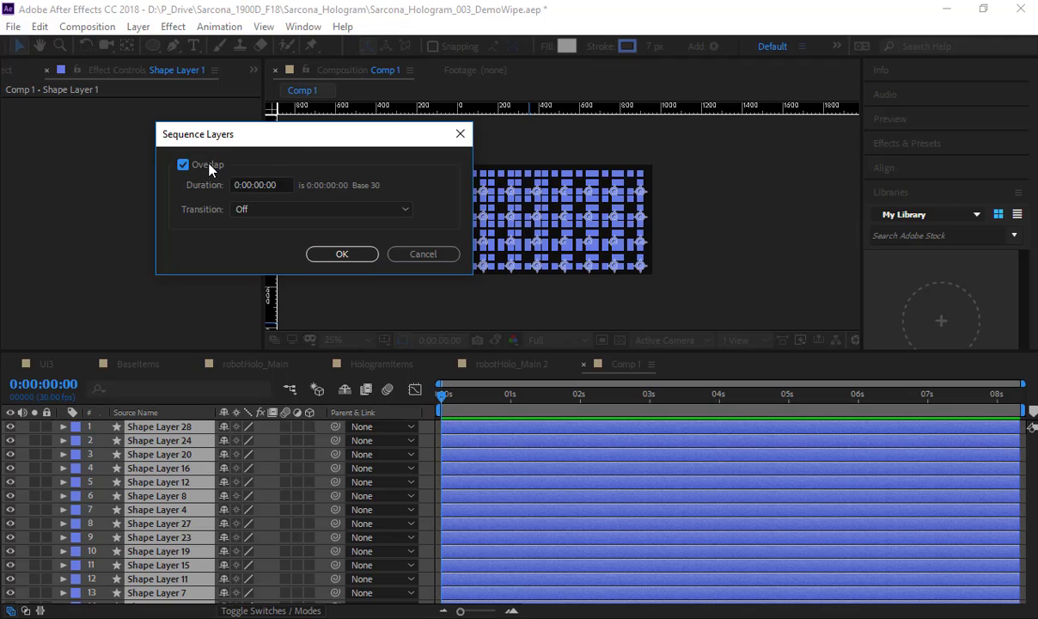
left_click(262, 183)
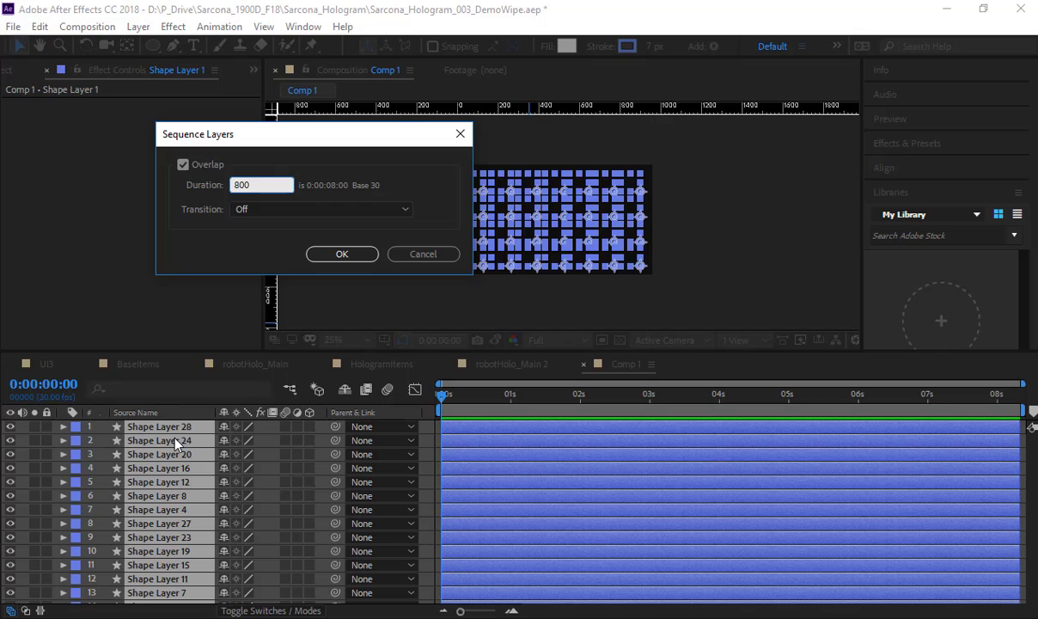
Step: Try sequencing the selected shape layers with an overlap of 0:00:08:00 and preview the fade timing
left_click(338, 255)
scroll(595, 512, "down", 6)
key("p")
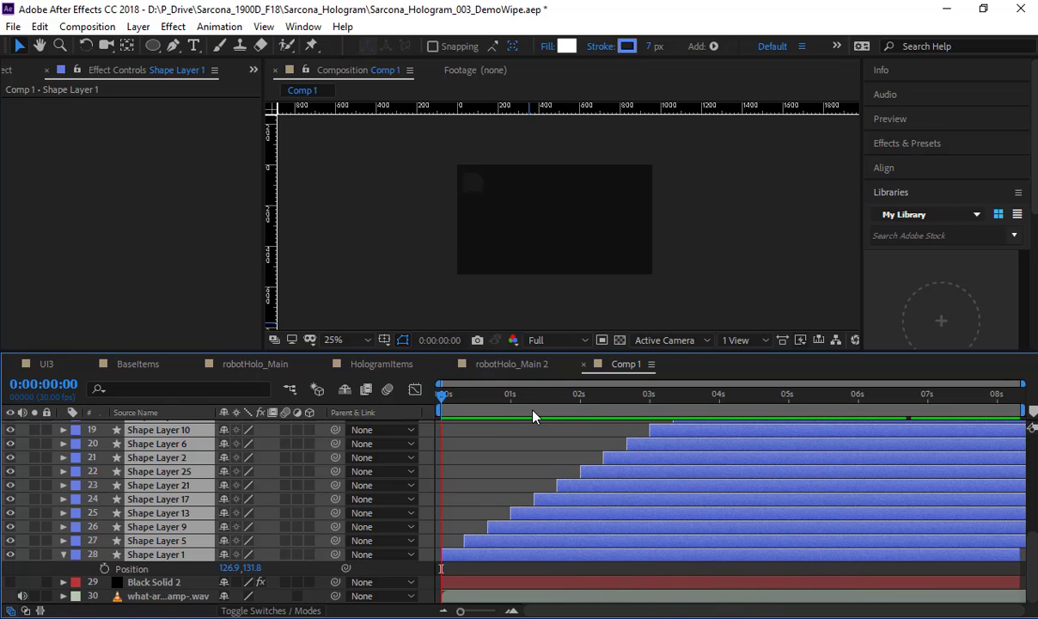
key("space")
key("ctrl+z")
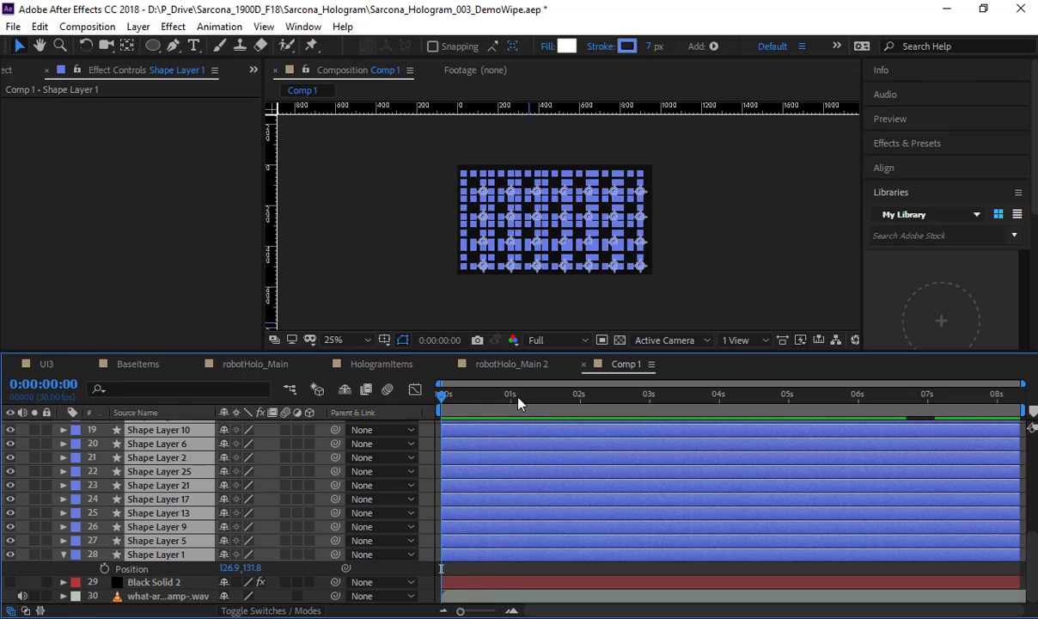
Step: Sequence the selected shape layers with overlap enabled and a duration of 725, and preview the staggered timing
left_click(238, 29)
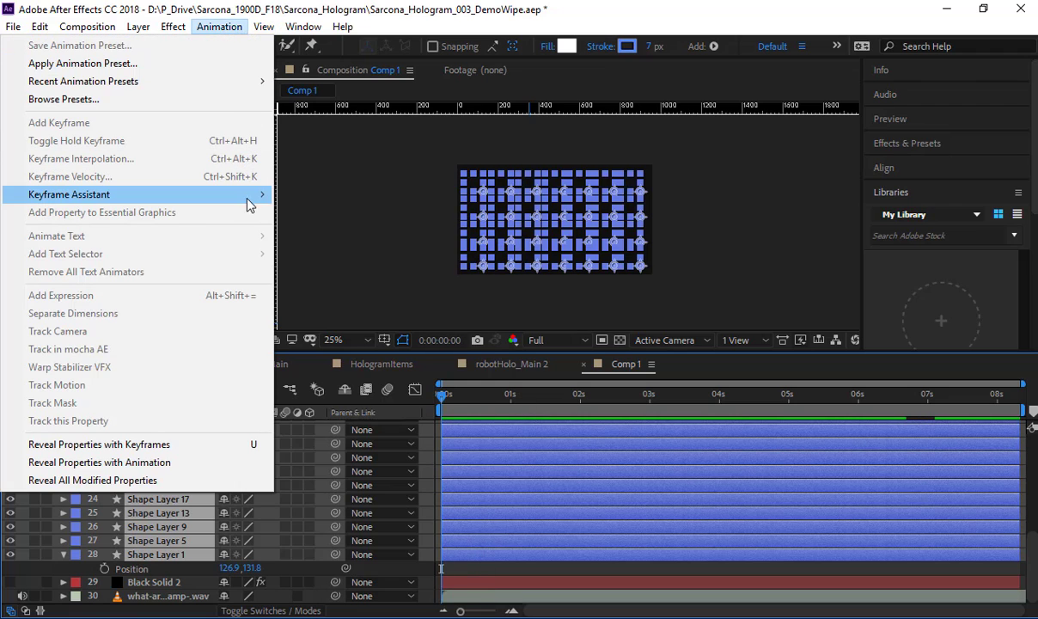
mouse_move(245, 194)
left_click(331, 338)
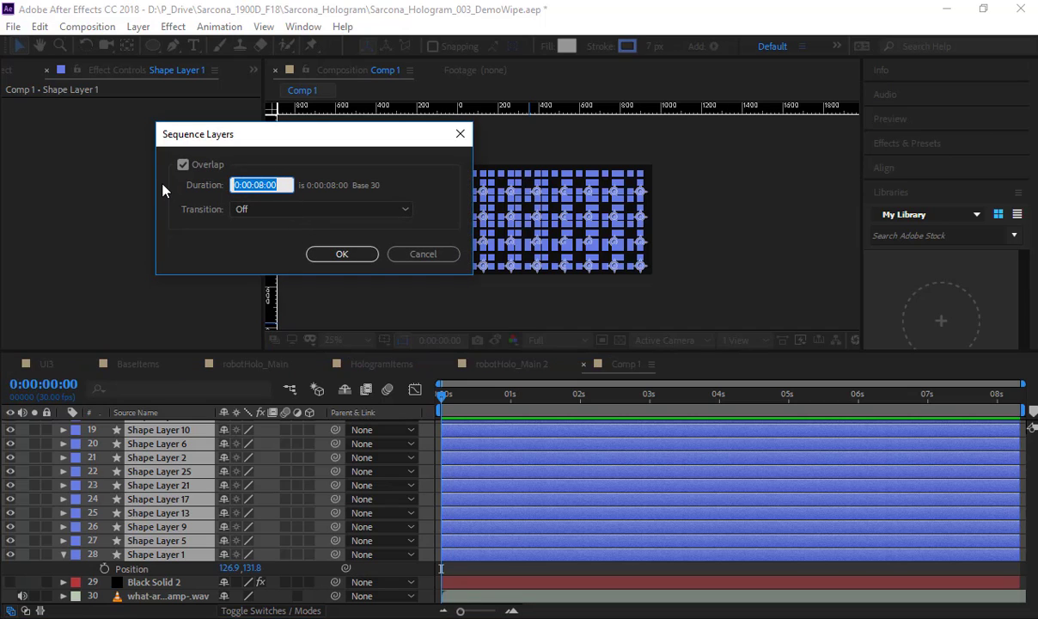
type("725")
key("Return")
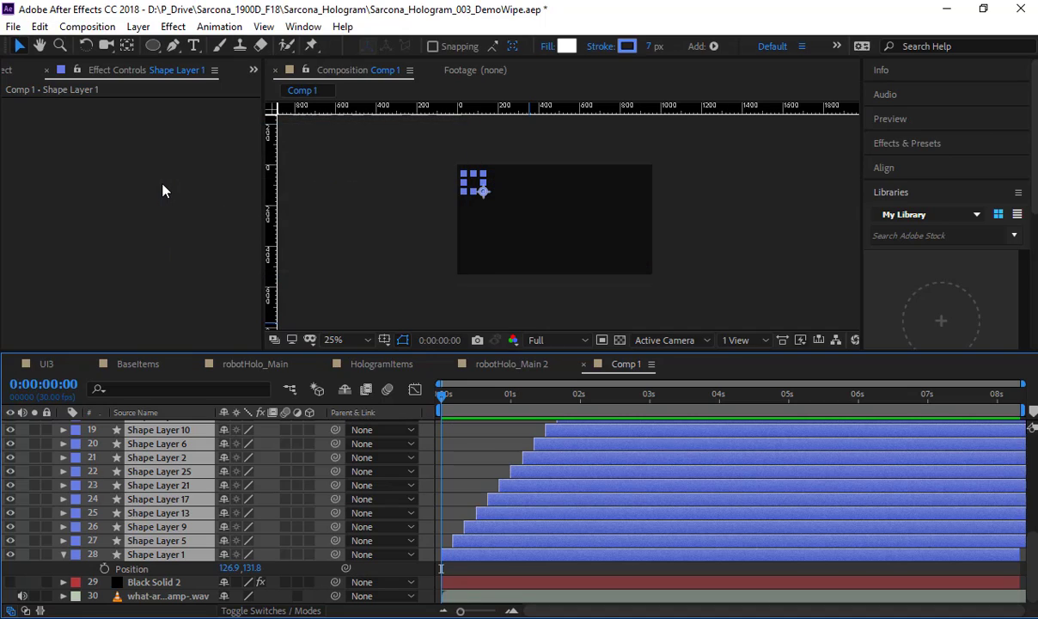
key("space")
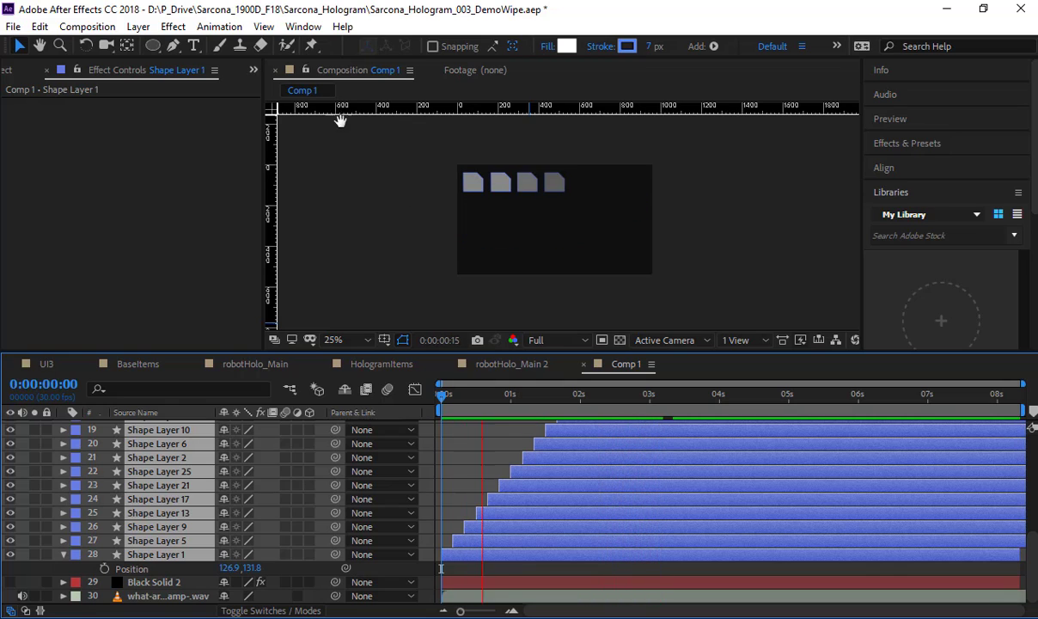
Step: Randomly offset the selected layers using LayerRandomShifter with Min 0 and Max 5, and preview the result from the start
left_click(304, 27)
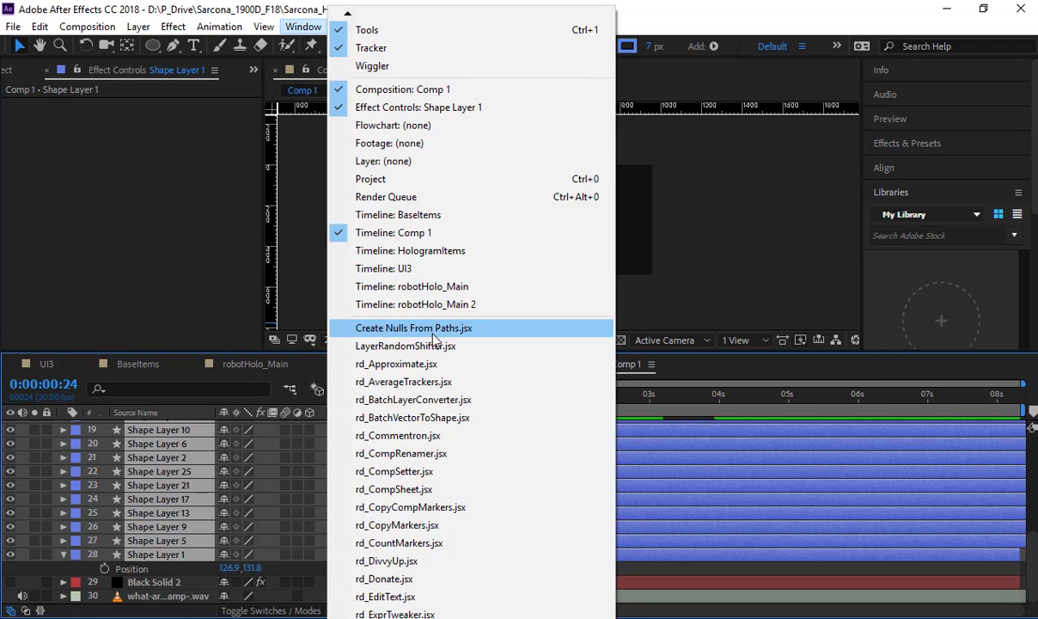
left_click(425, 345)
left_click(138, 151)
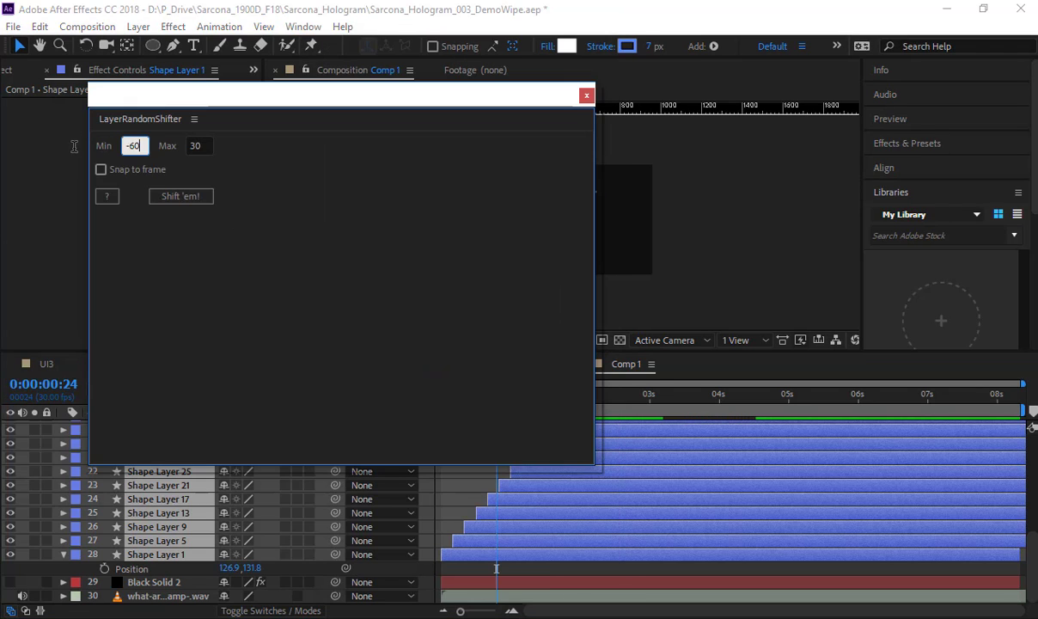
type("0")
key("Tab")
key("BackSpace")
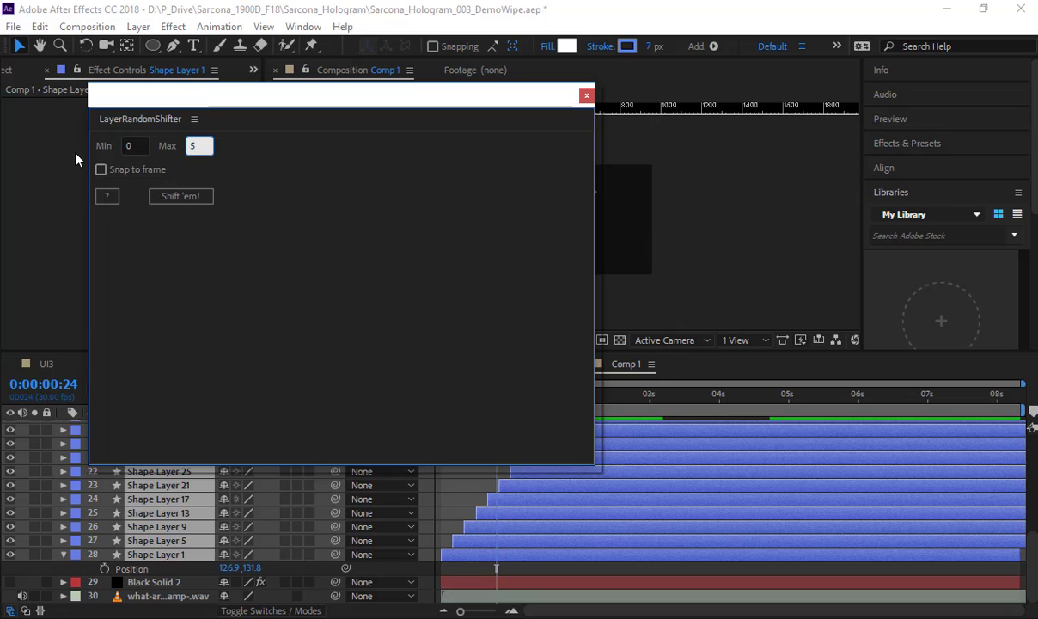
type("5")
left_click(191, 197)
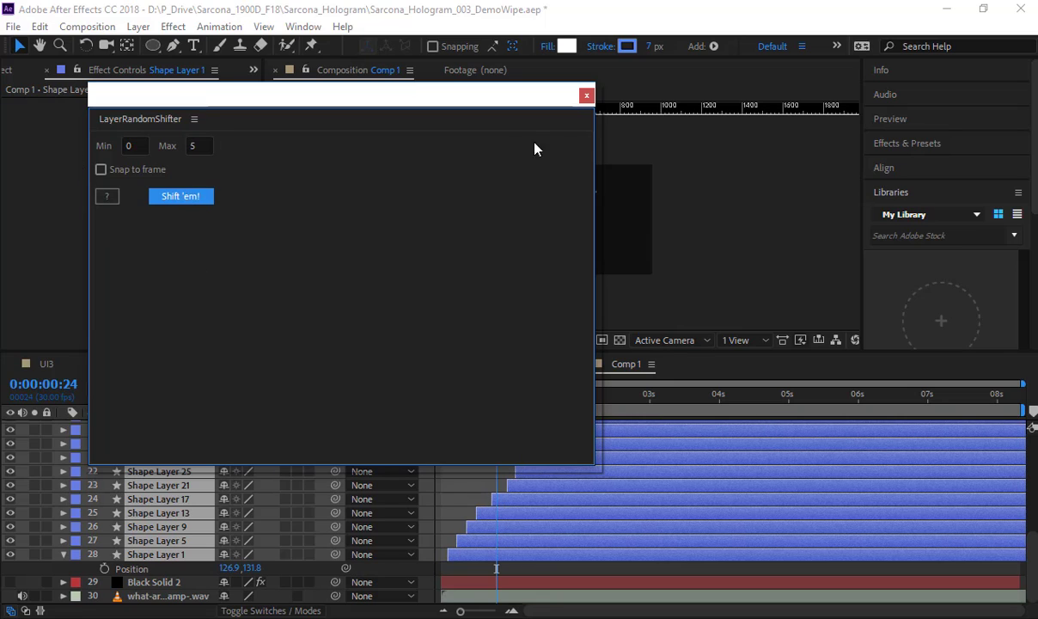
left_click(586, 95)
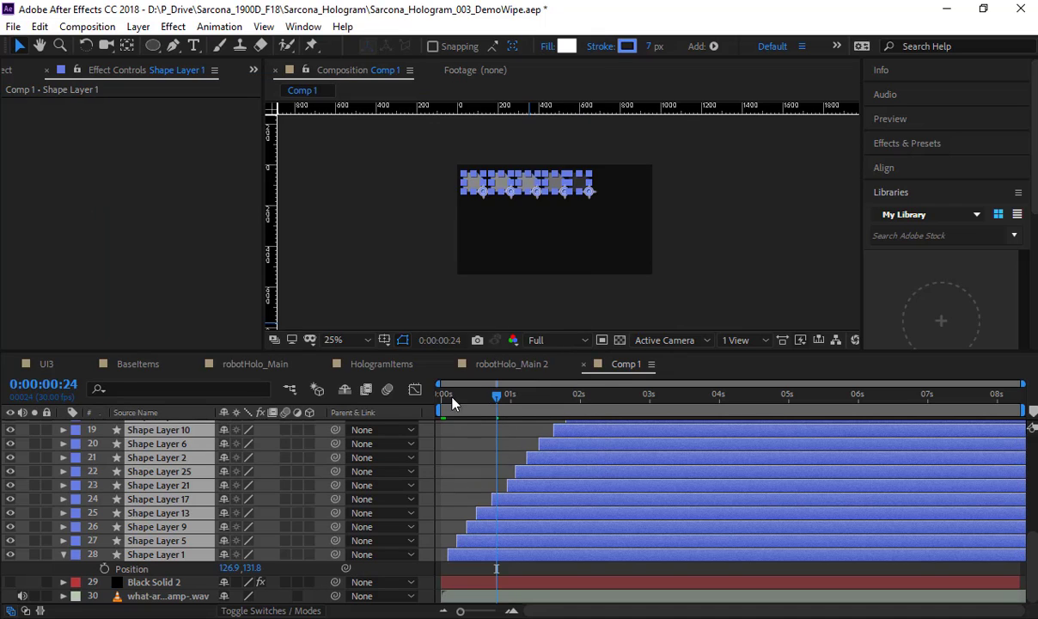
left_click_drag(455, 396, 417, 434)
key("space")
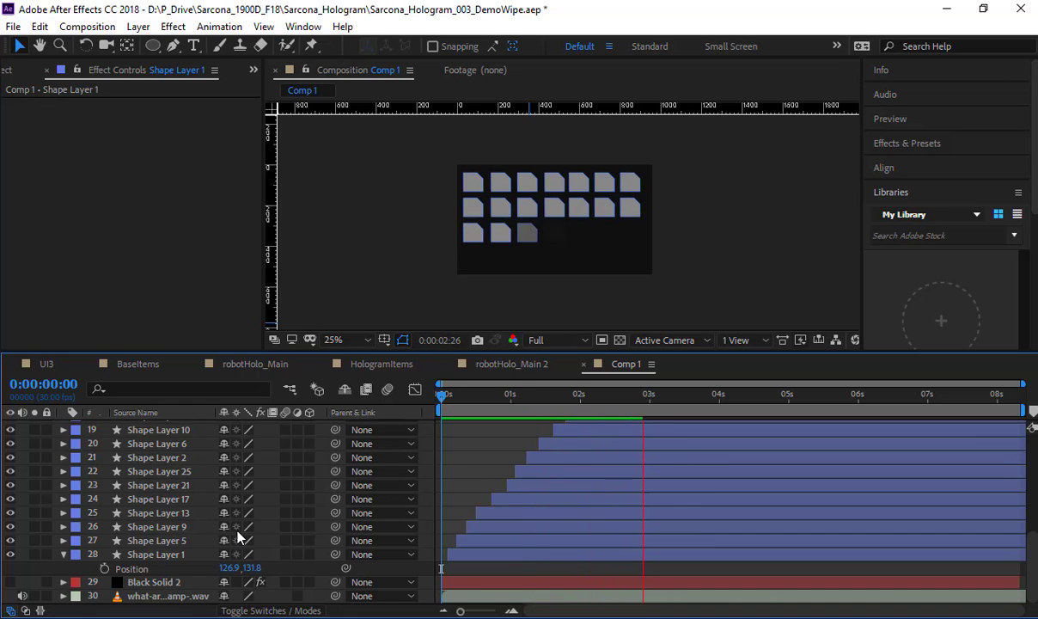
Step: Select all layers in Comp 1 and shift them again using LayerRandomShifter with Min 0 and Max 10
left_click(174, 558)
scroll(174, 557, "up", 6)
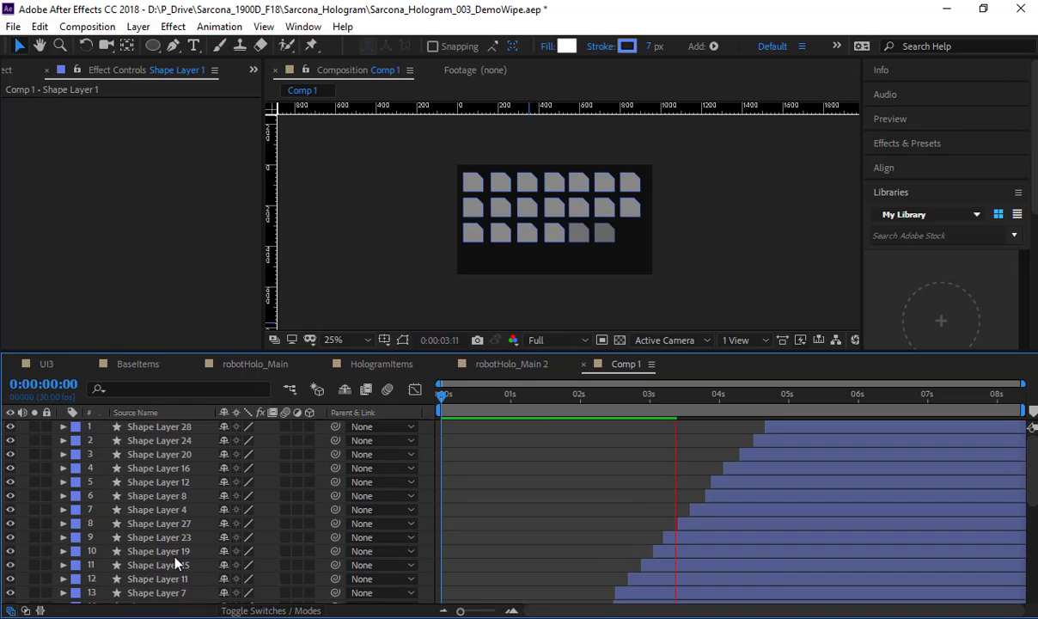
key("ctrl+a")
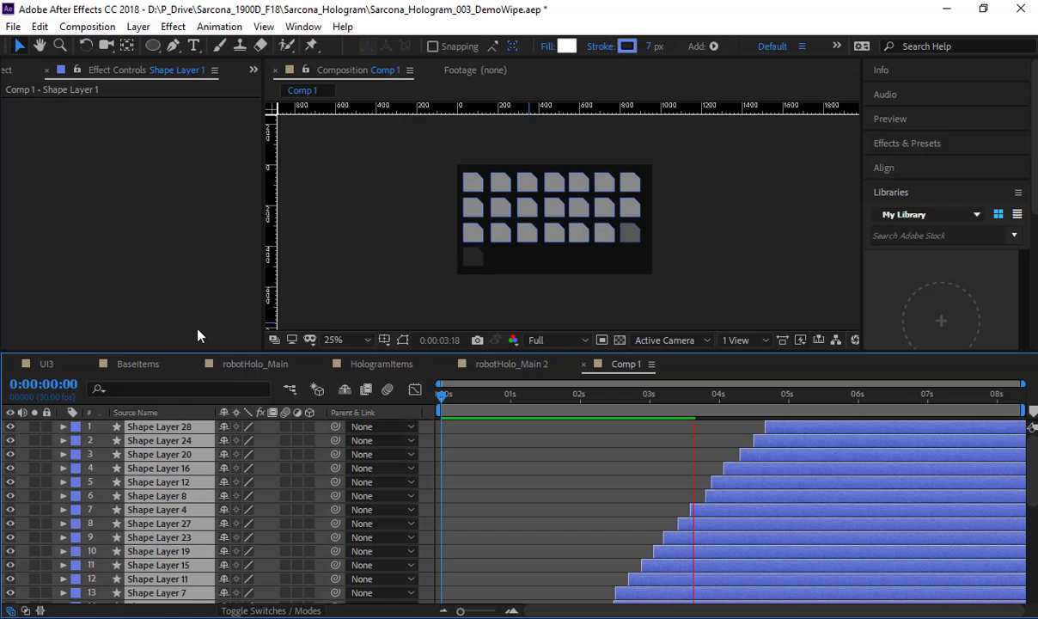
left_click(303, 27)
left_click(402, 354)
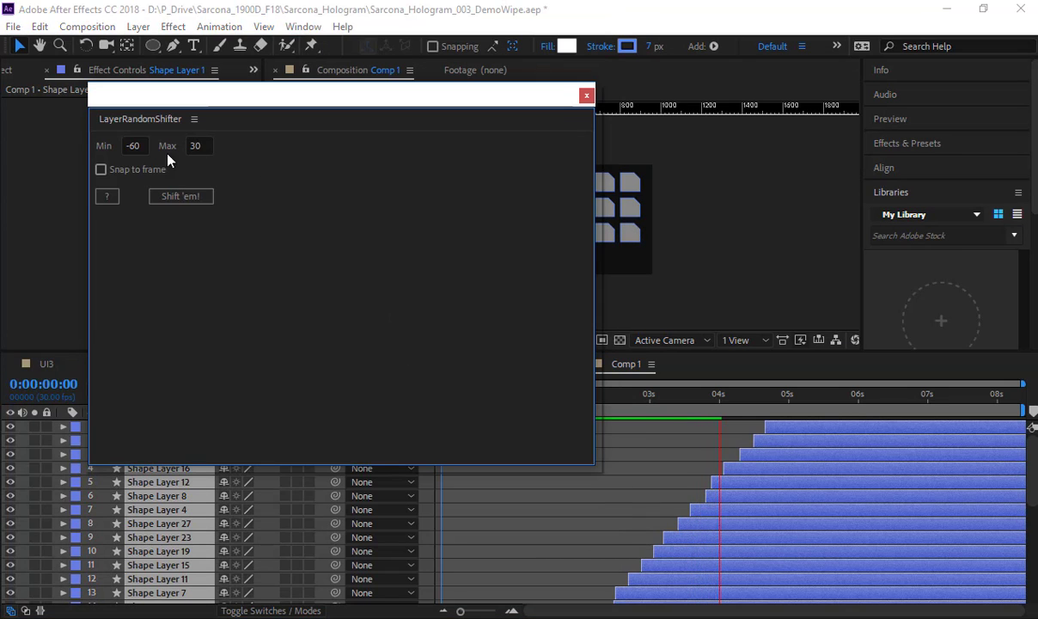
left_click_drag(141, 145, 73, 145)
type("0")
key("Tab")
type("10")
left_click(181, 198)
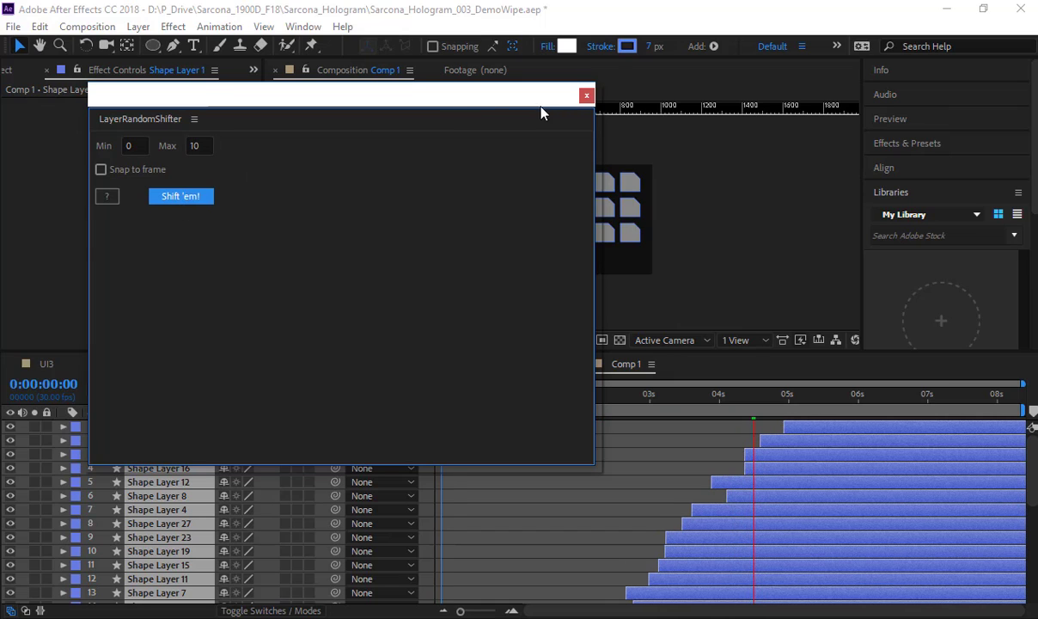
left_click(586, 95)
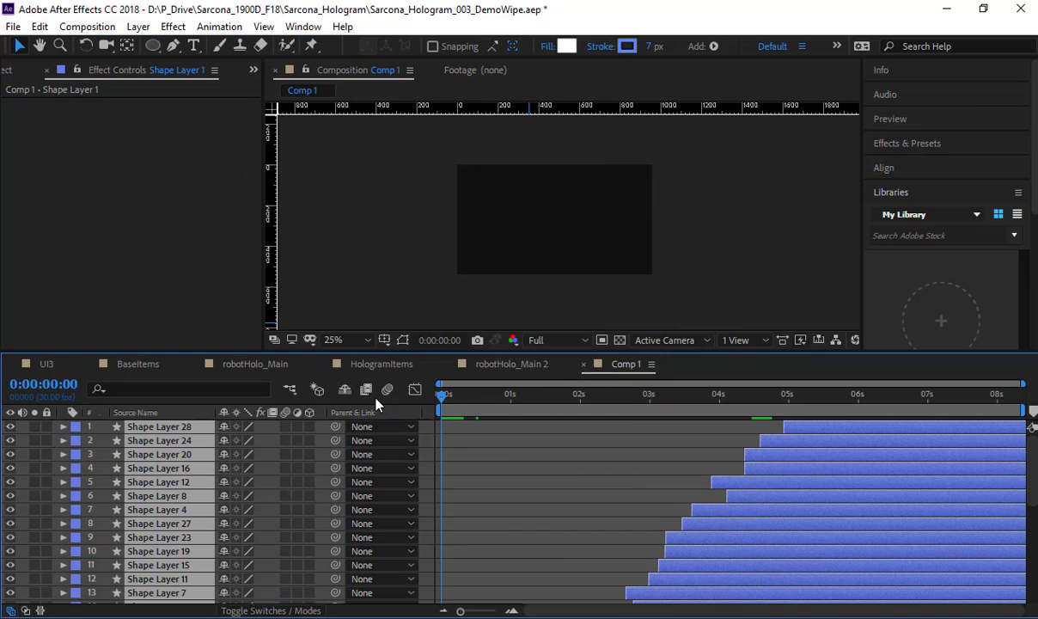
Step: Deselect the layers and play Comp 1 from the beginning to check the randomized fade timing
left_click(458, 494)
key("space")
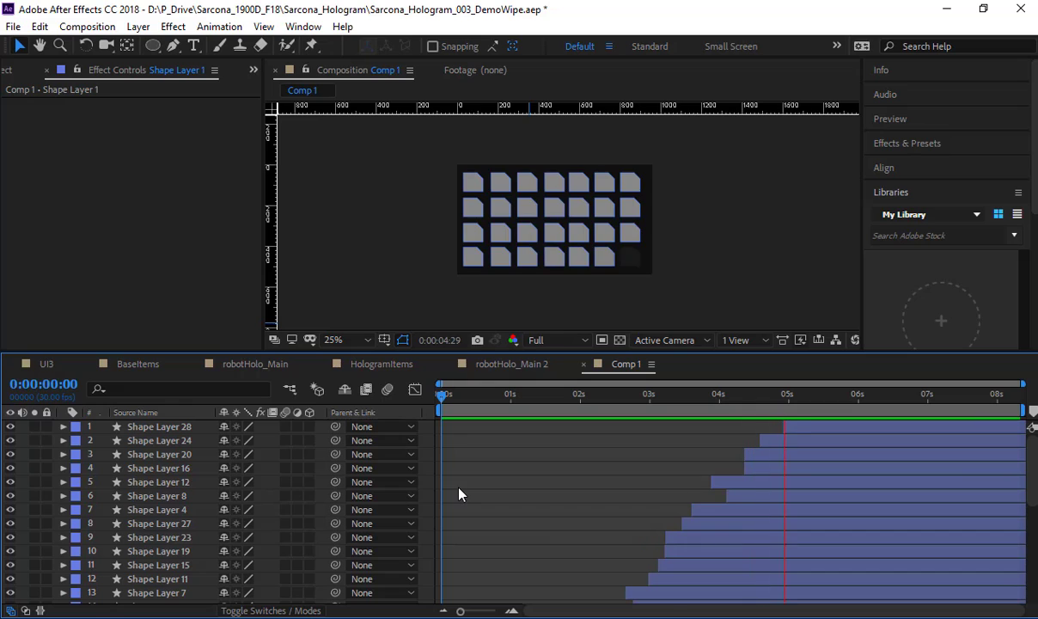
key("space")
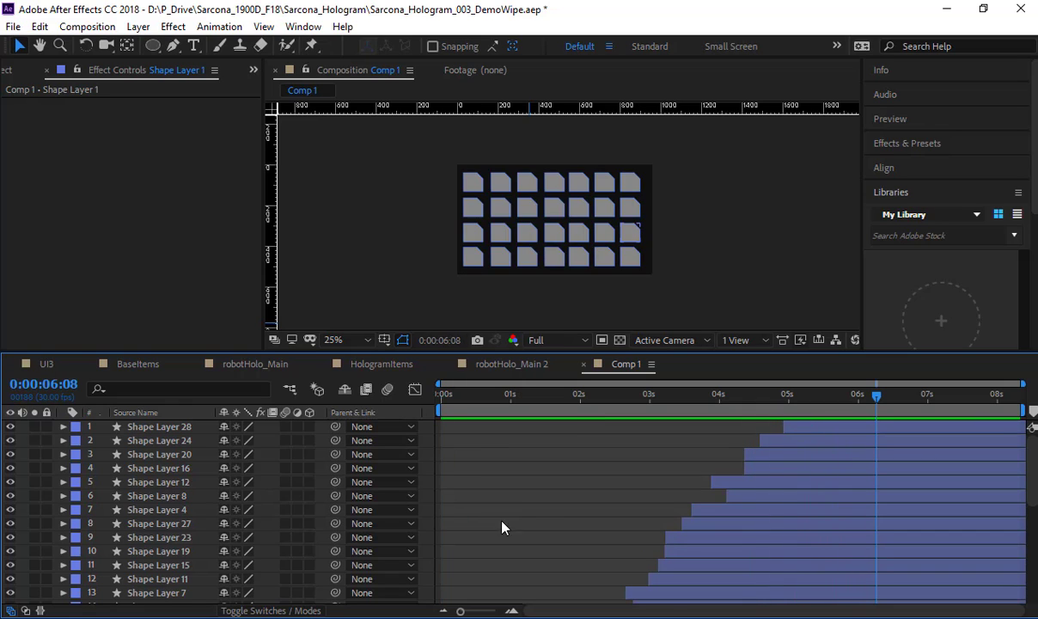
Step: Delete the grid boxes at row 2 columns 3 and 6, row 3 column 5, and row 4 column 2
left_click(529, 213)
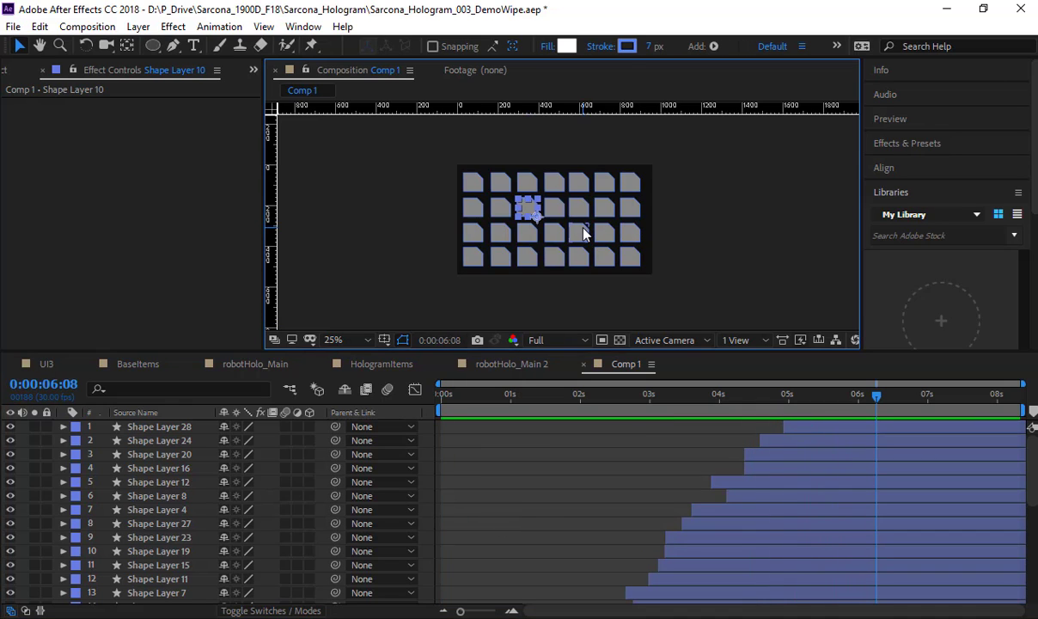
left_click(584, 236, "shift")
key("Delete")
left_click(608, 211)
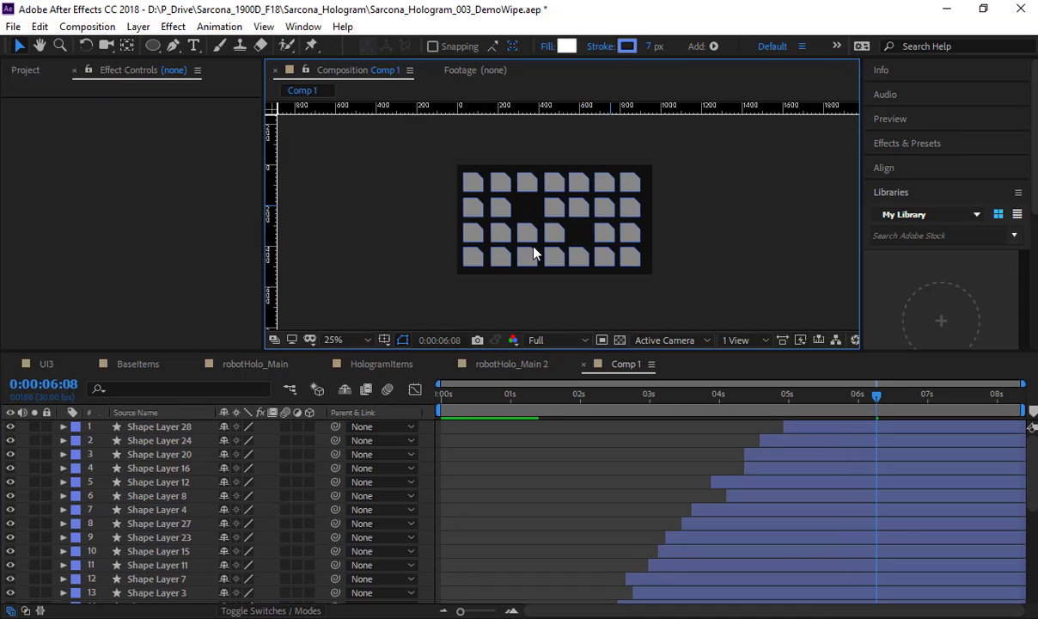
key("Delete")
left_click(508, 261)
key("Delete")
Step: Delete the grid boxes at row 1 columns 3 and 6, row 2 column 1, and row 4 column 5
left_click(475, 212)
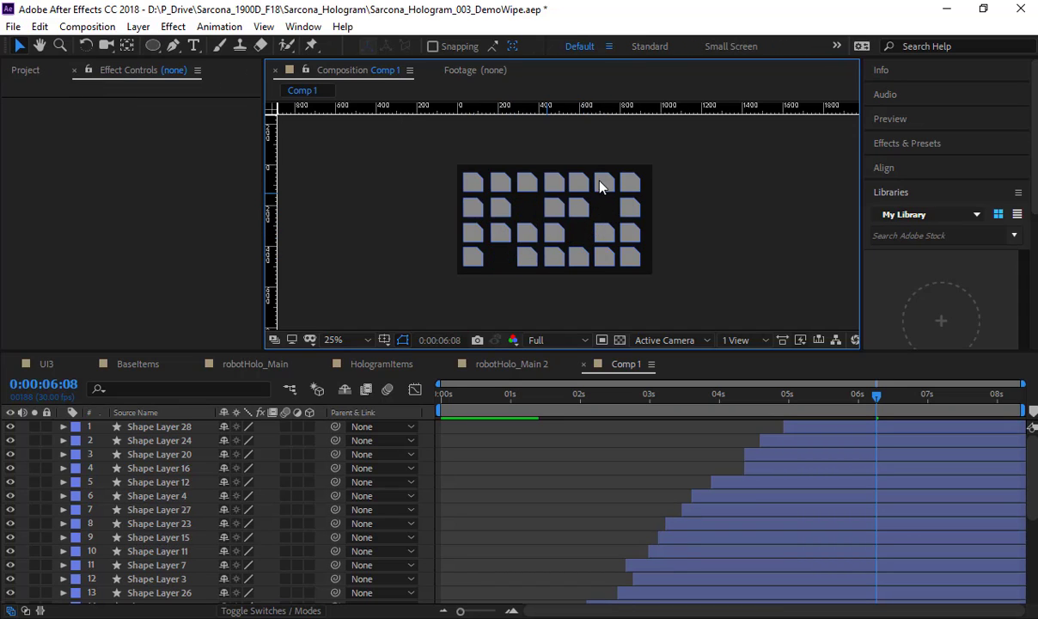
key("Delete")
left_click(600, 182)
key("Delete")
left_click(581, 260)
key("Delete")
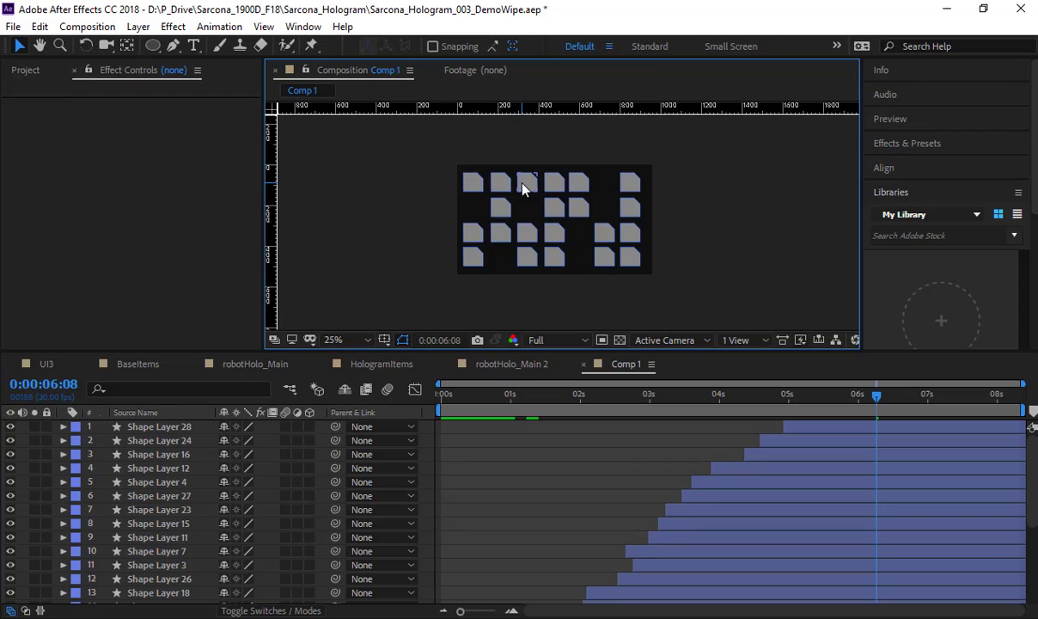
left_click(526, 184)
key("Delete")
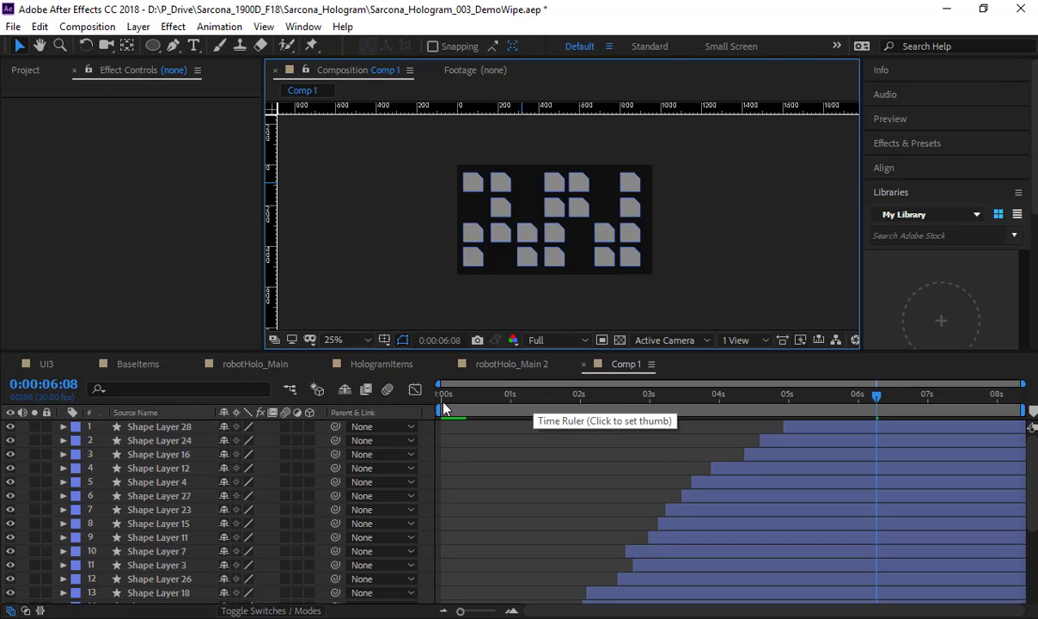
Step: Shorten Comp 1's work area to end at about 6 seconds and preview the wipe with the gaps in the grid
key("Home")
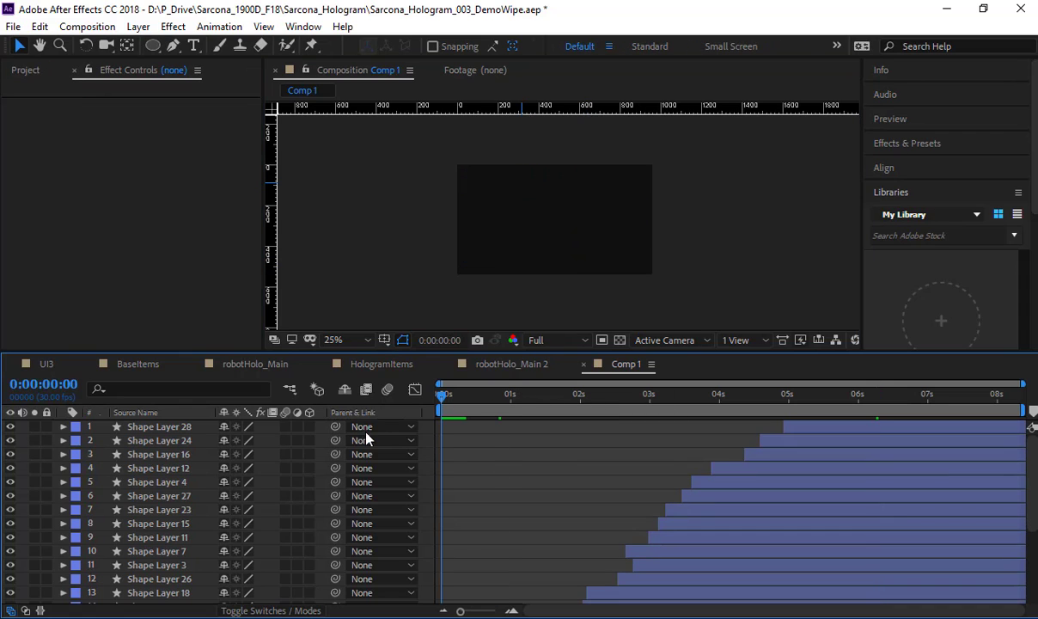
key("space")
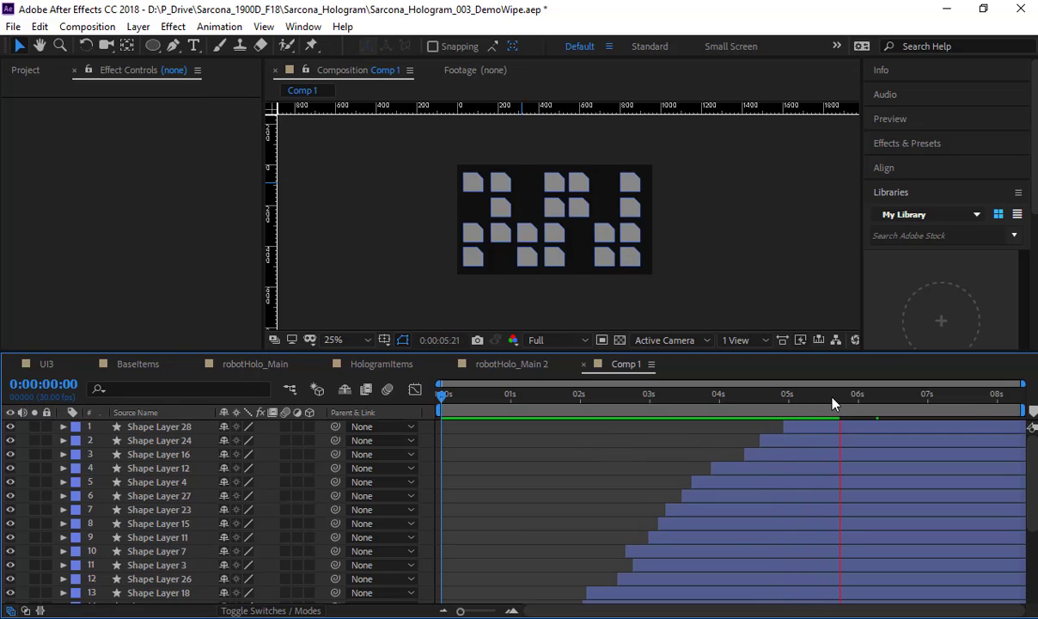
left_click(861, 404)
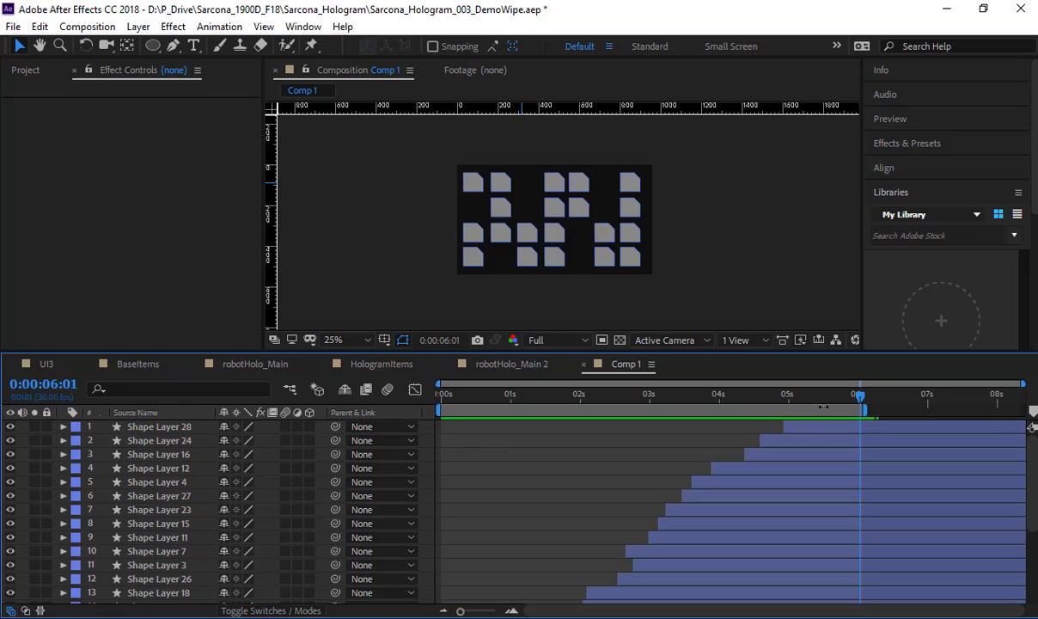
key("space")
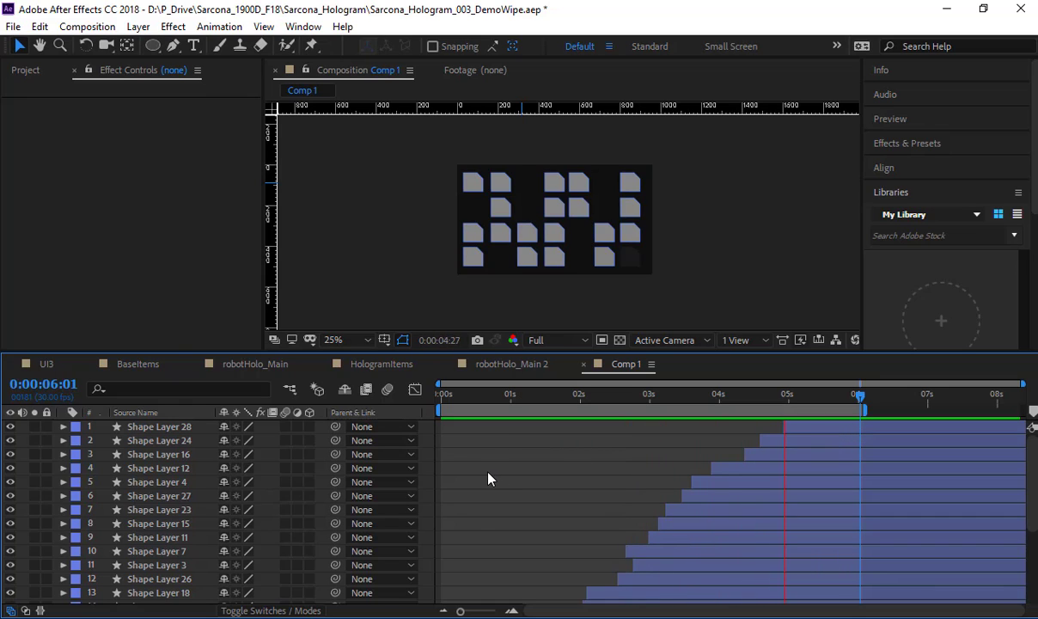
key("space")
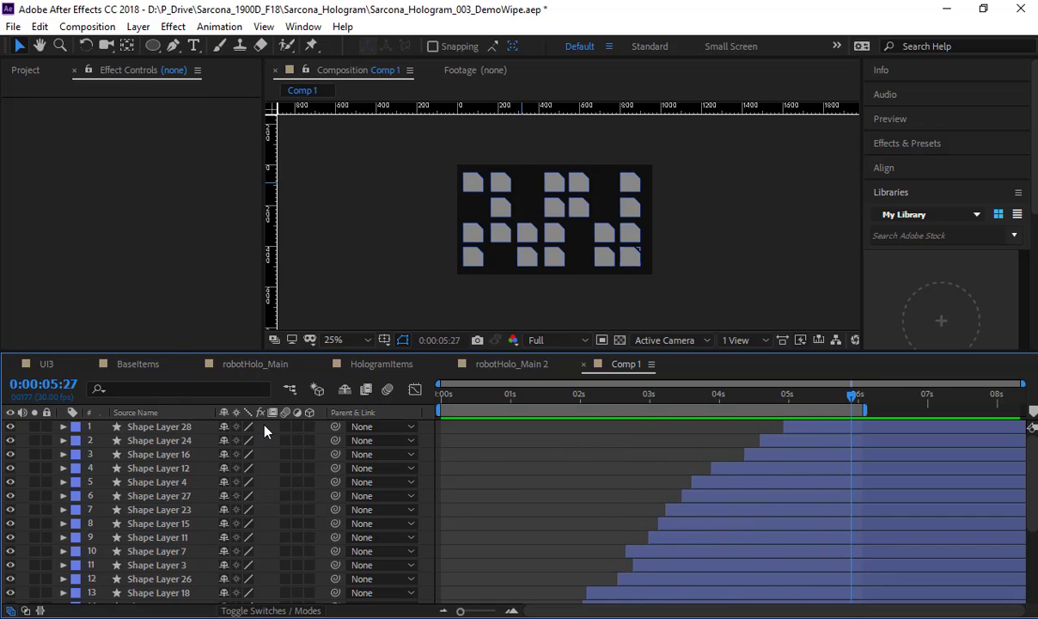
Step: Open the BaseItems composition and rename Comp 1 in the project as flickerBoxes
left_click(105, 363)
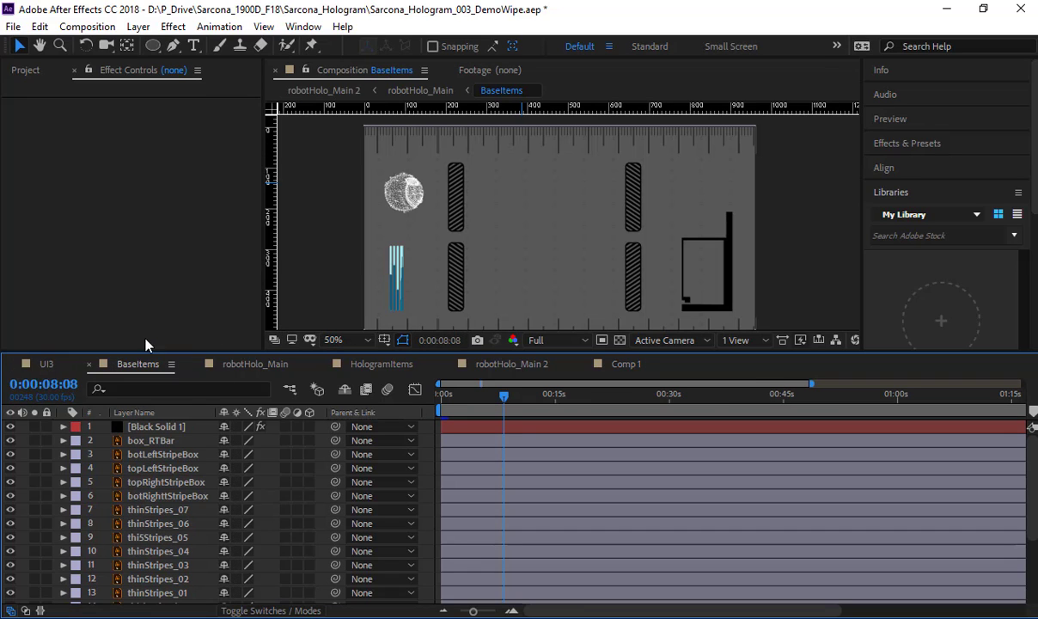
left_click(43, 72)
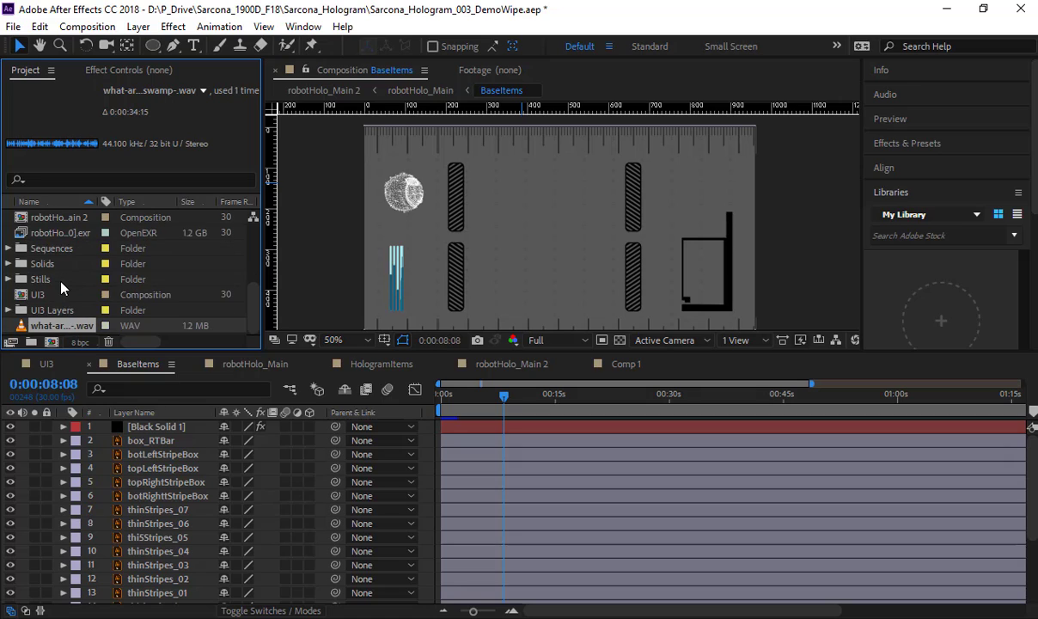
scroll(57, 267, "up", 5)
left_click(44, 263)
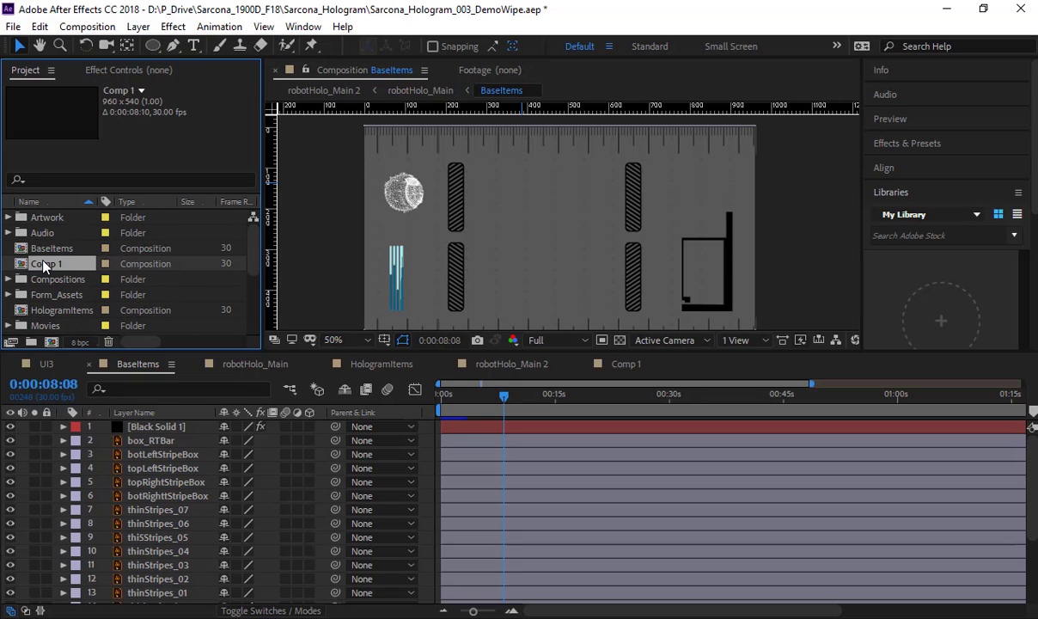
key("Return")
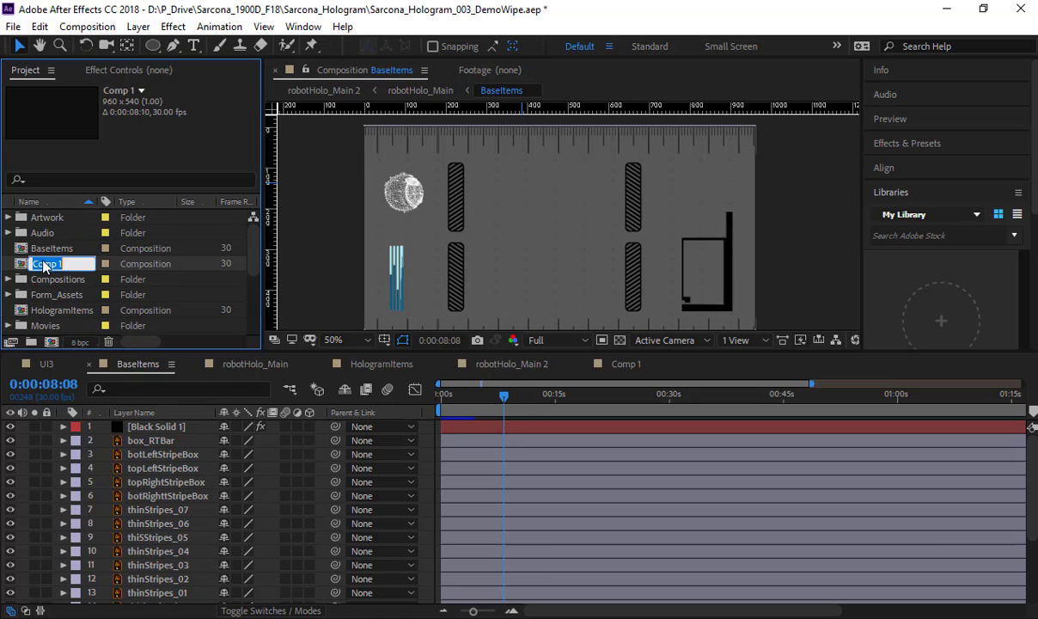
type("fil")
type("ckerBoxes")
key("Return")
Step: Add flickerBoxes to BaseItems as the layer beneath Black Solid 1 and set its scale to 20%
left_click_drag(47, 280, 402, 340)
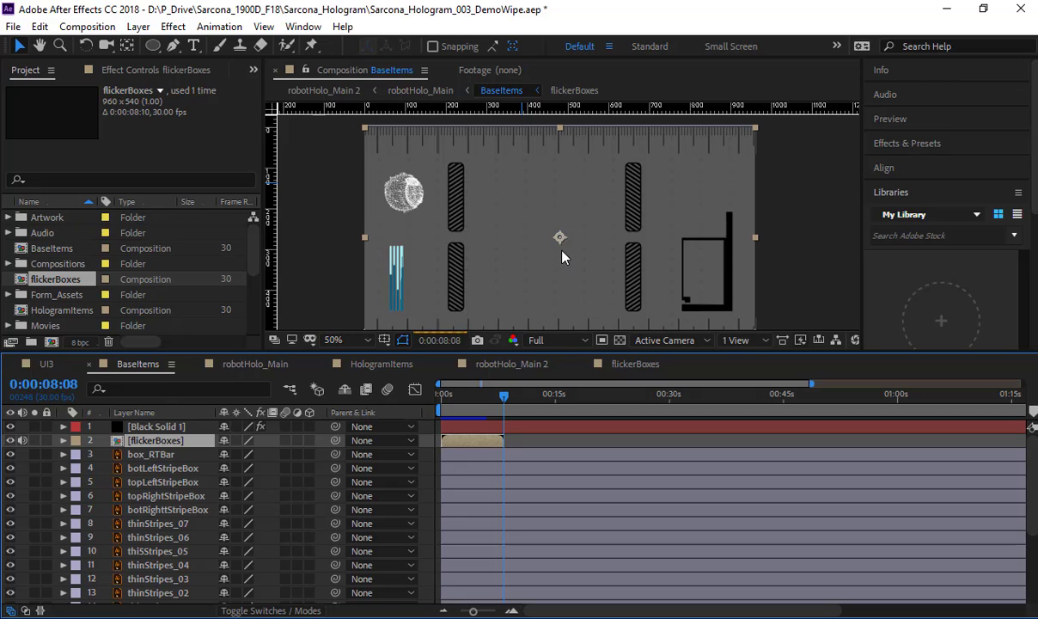
left_click_drag(503, 396, 475, 398)
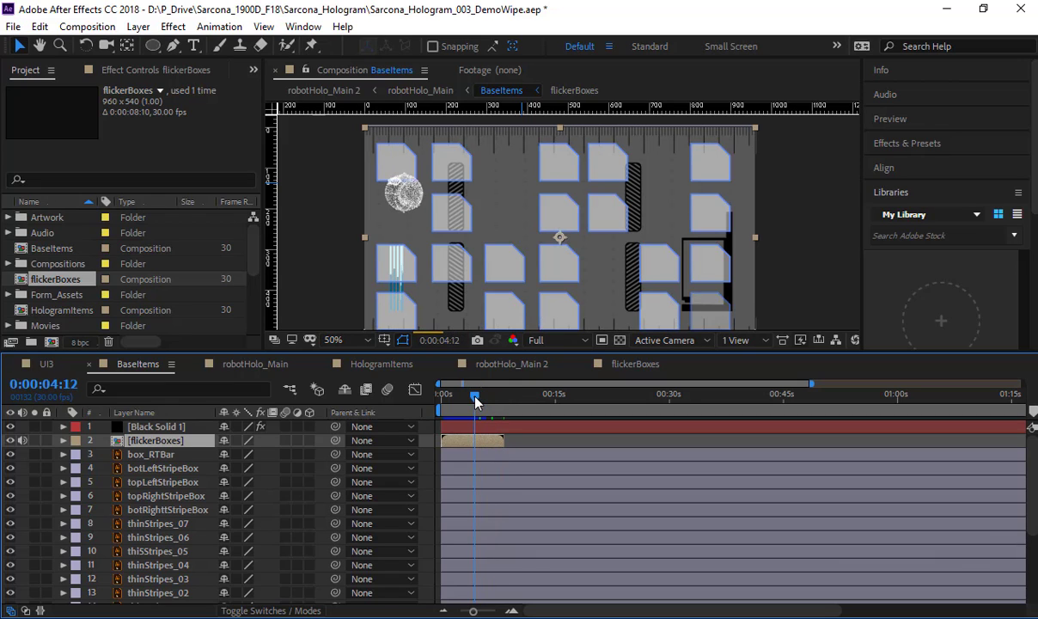
key("s")
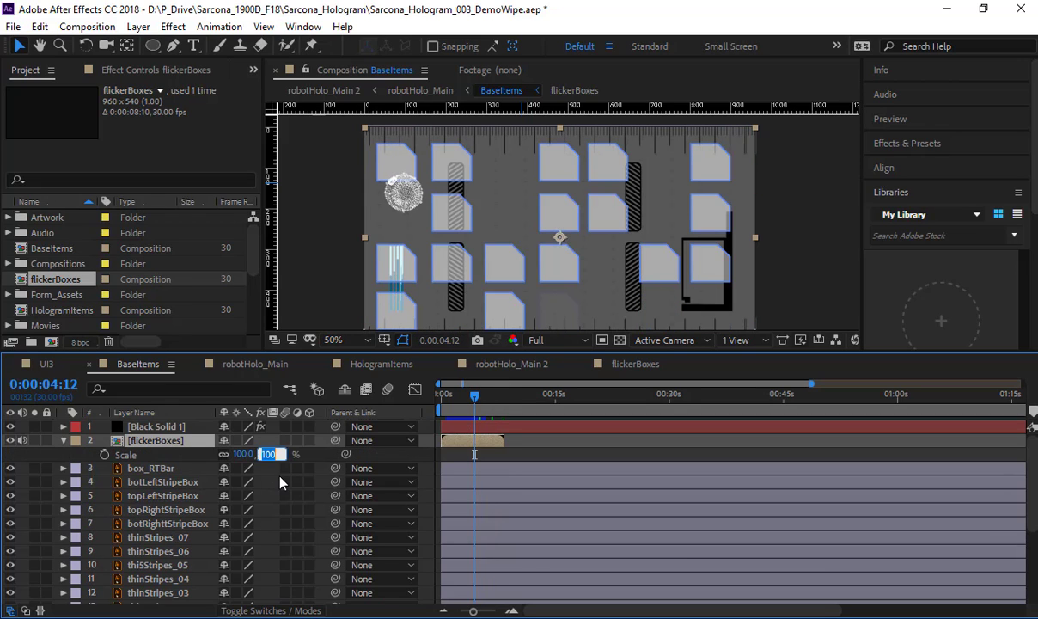
type("20")
key("Return")
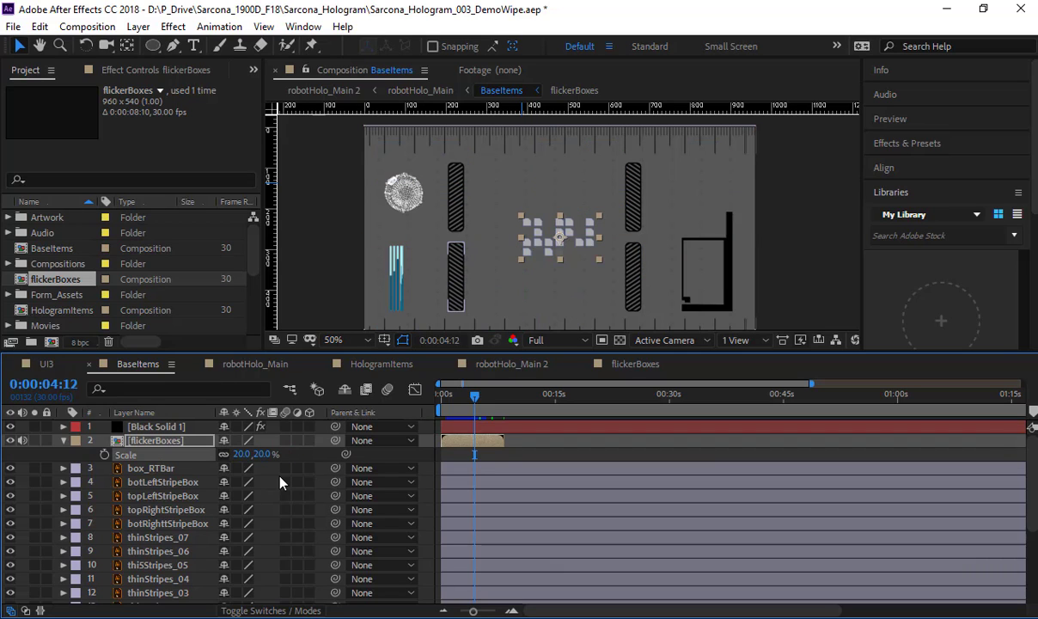
Step: Move the flickerBoxes layer from the composition's centre onto the black rectangular frame near the right stripe boxes
left_click(558, 235)
left_click_drag(559, 235, 510, 234)
scroll(511, 235, "up", 1)
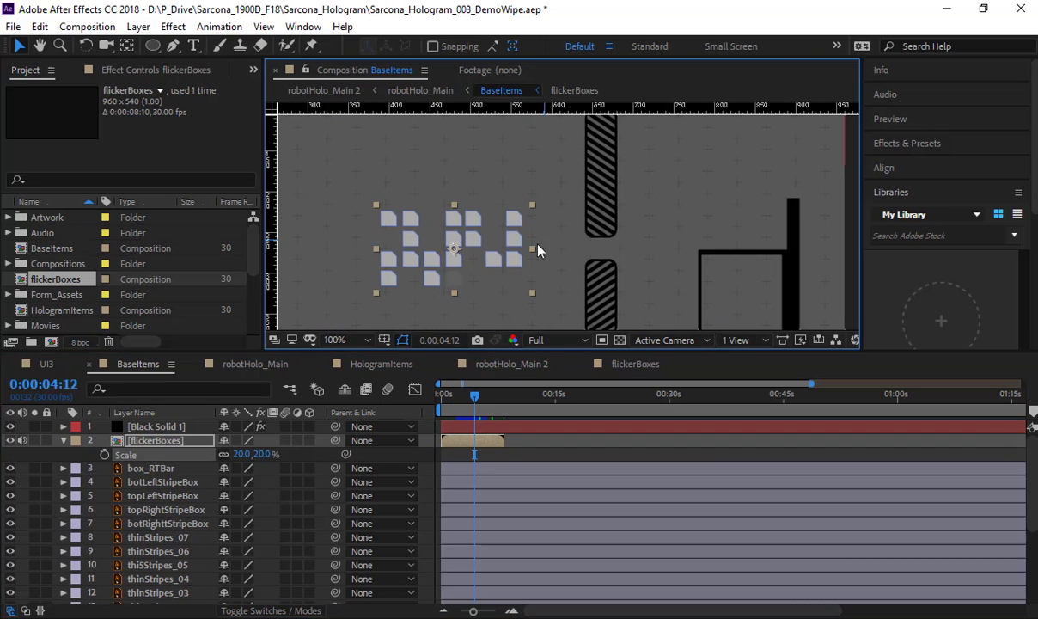
key("space")
key("space")
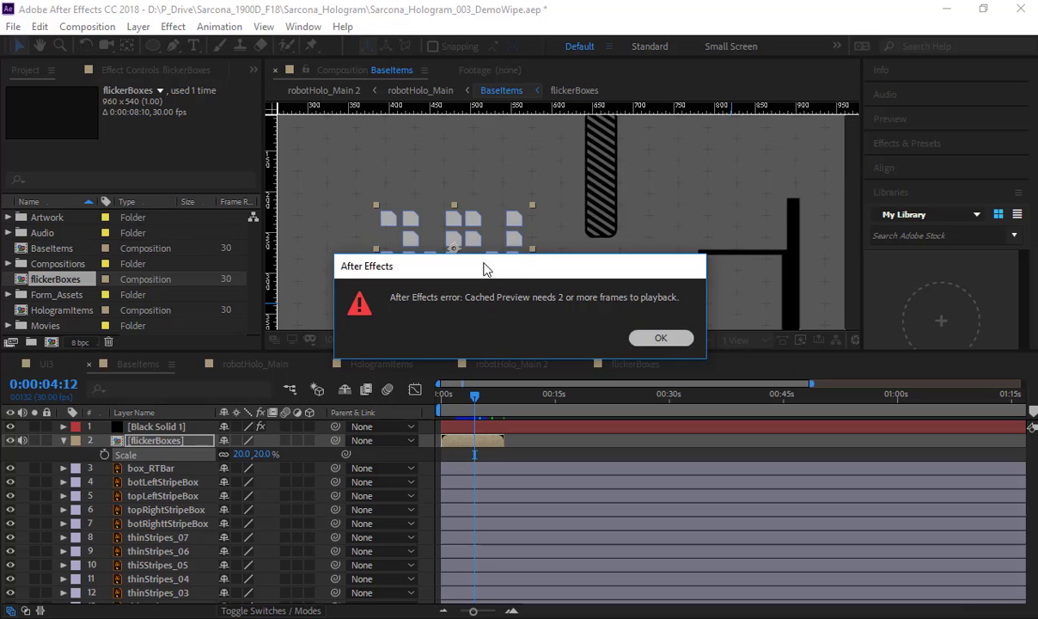
key("Return")
left_click_drag(464, 234, 788, 327)
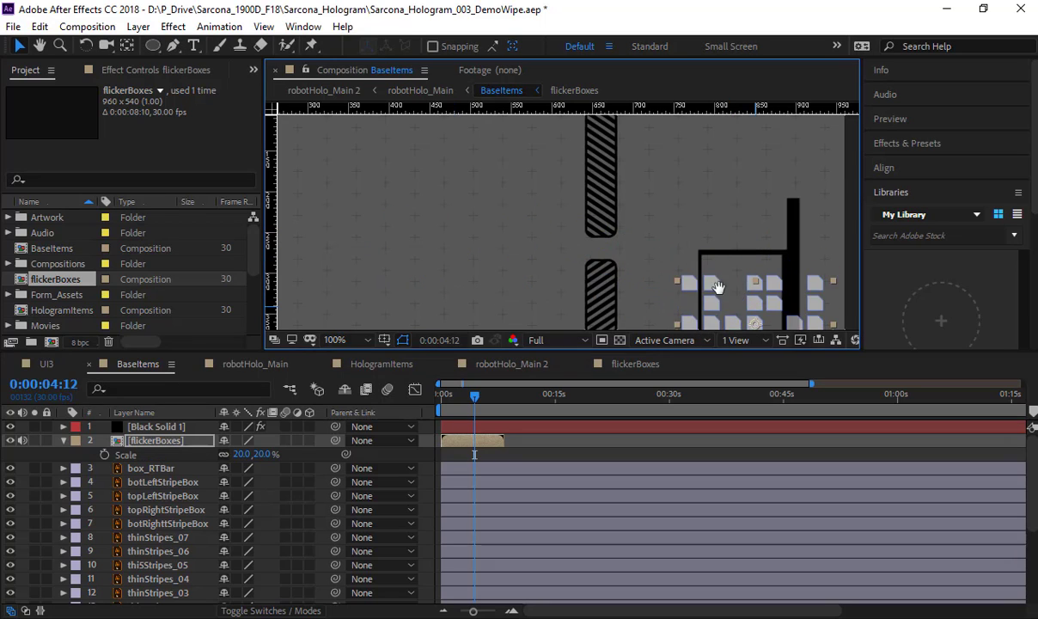
left_click_drag(718, 288, 576, 210)
Step: Rotate flickerBoxes by 90° and scale it to 15%, fitting it inside the black rectangular frame
key("r")
left_click(245, 455)
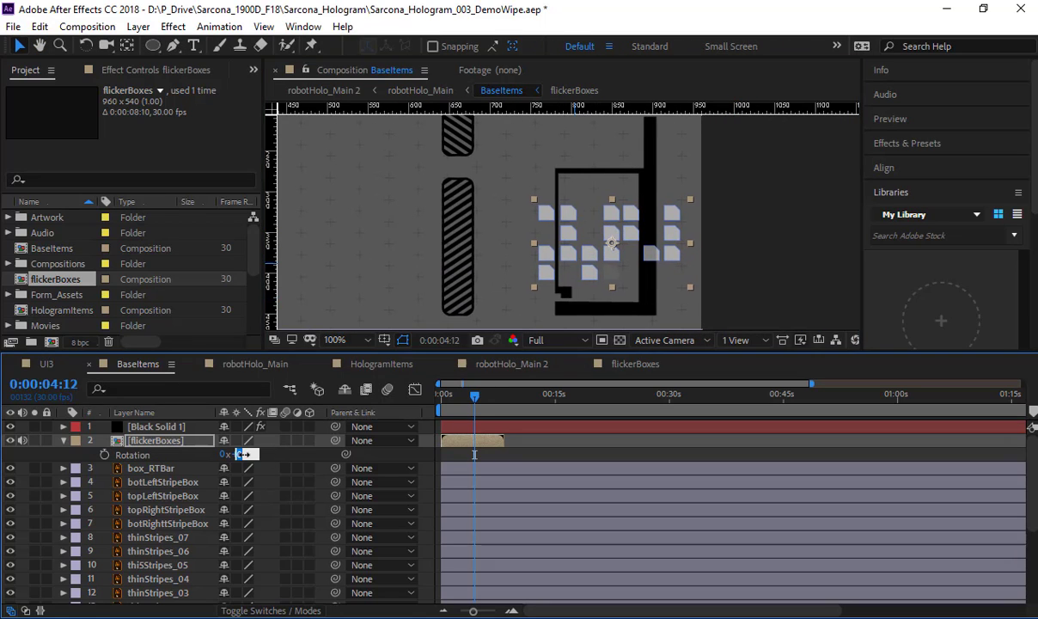
type("90")
key("Return")
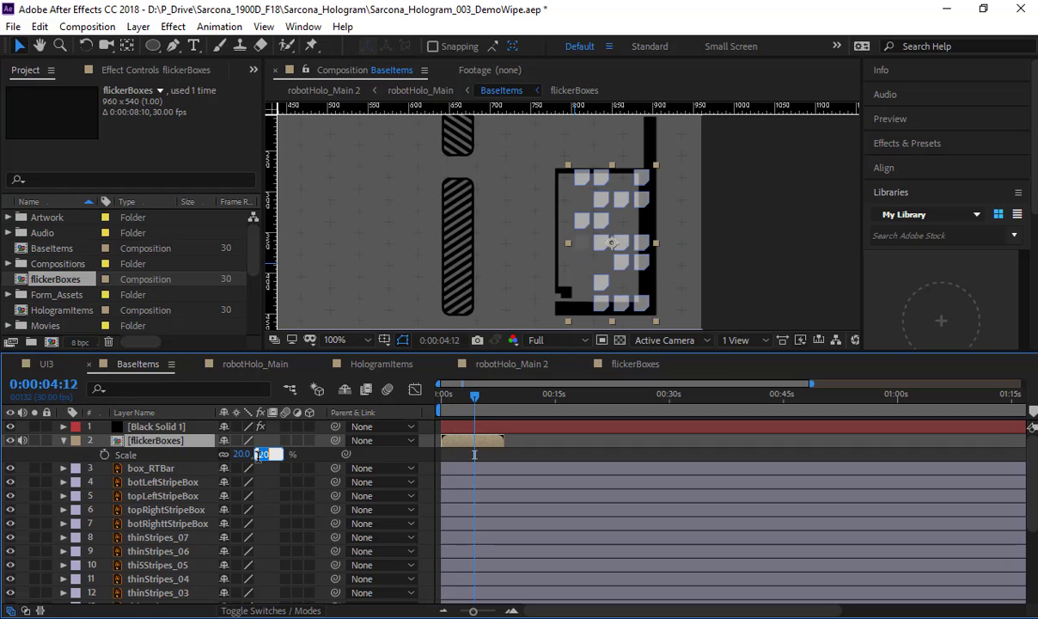
key("Return")
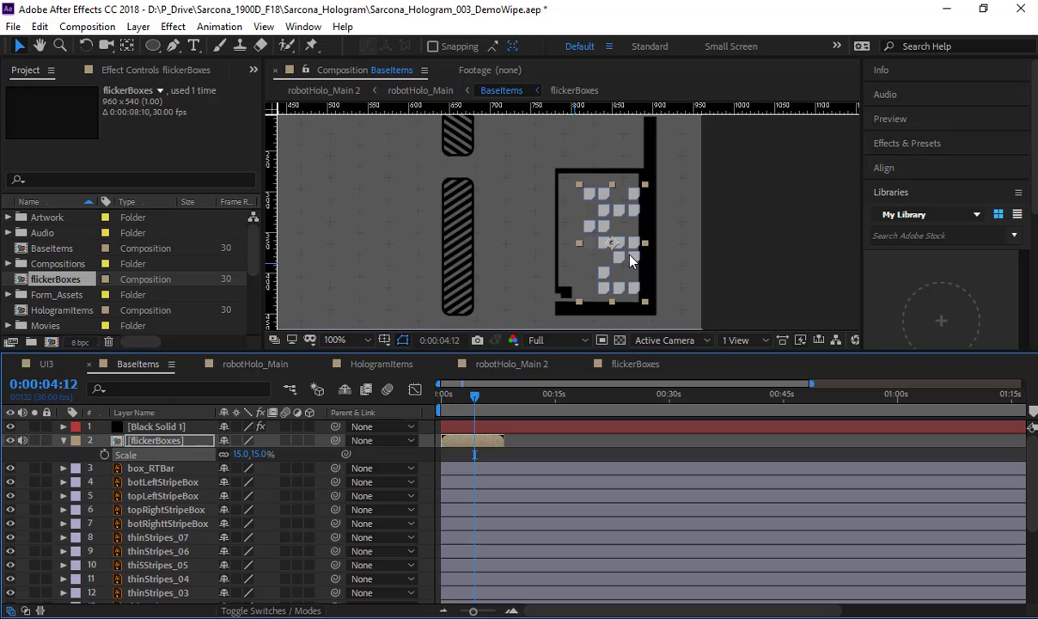
left_click_drag(630, 261, 625, 249)
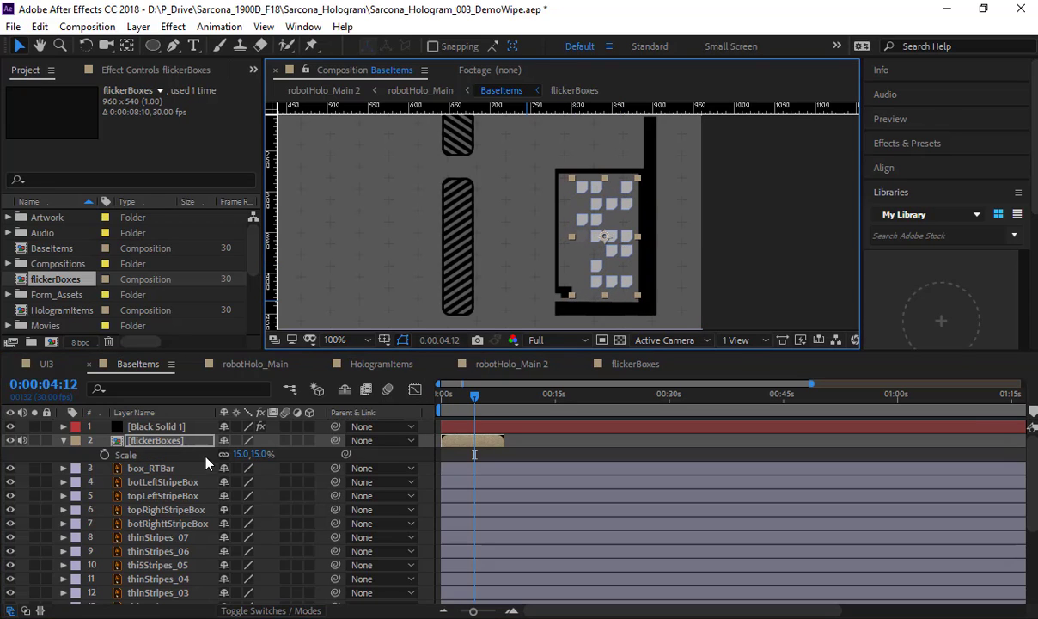
Step: Preview the flickerBoxes wipe inside its frame from the start of BaseItems
left_click_drag(471, 398, 385, 442)
key("space")
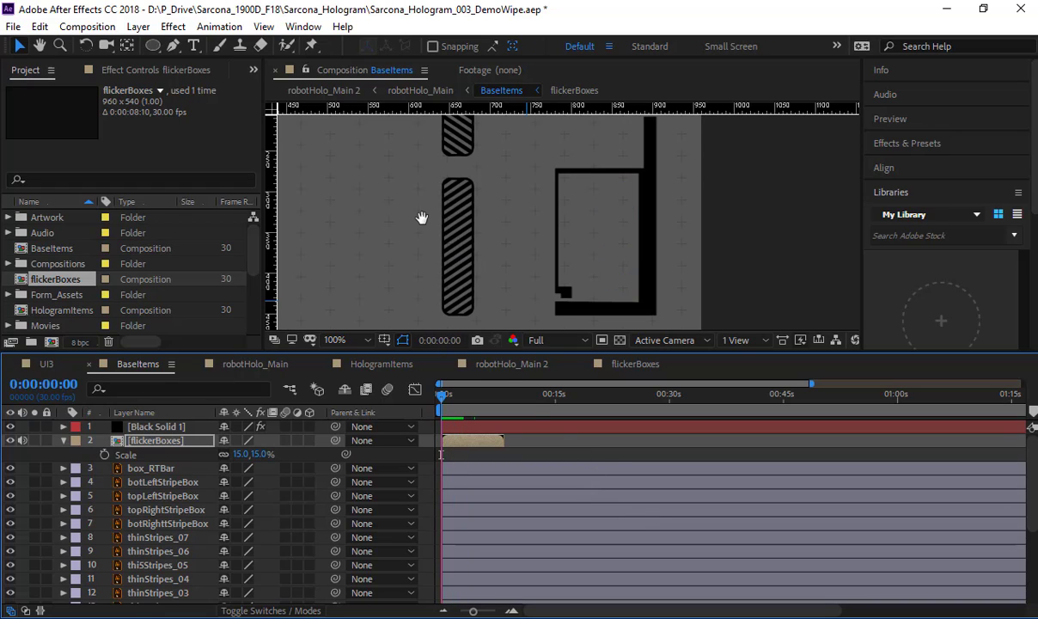
key("space")
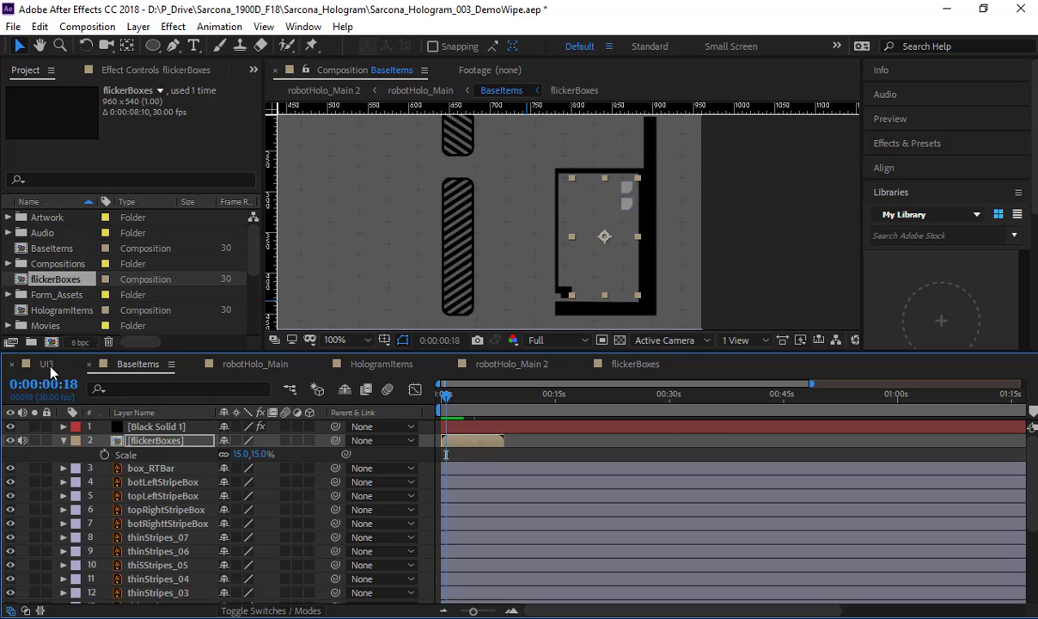
Step: Review robotHolo_Main from its start to about 3 seconds to judge when the flicker boxes should begin
left_click(47, 363)
left_click(256, 364)
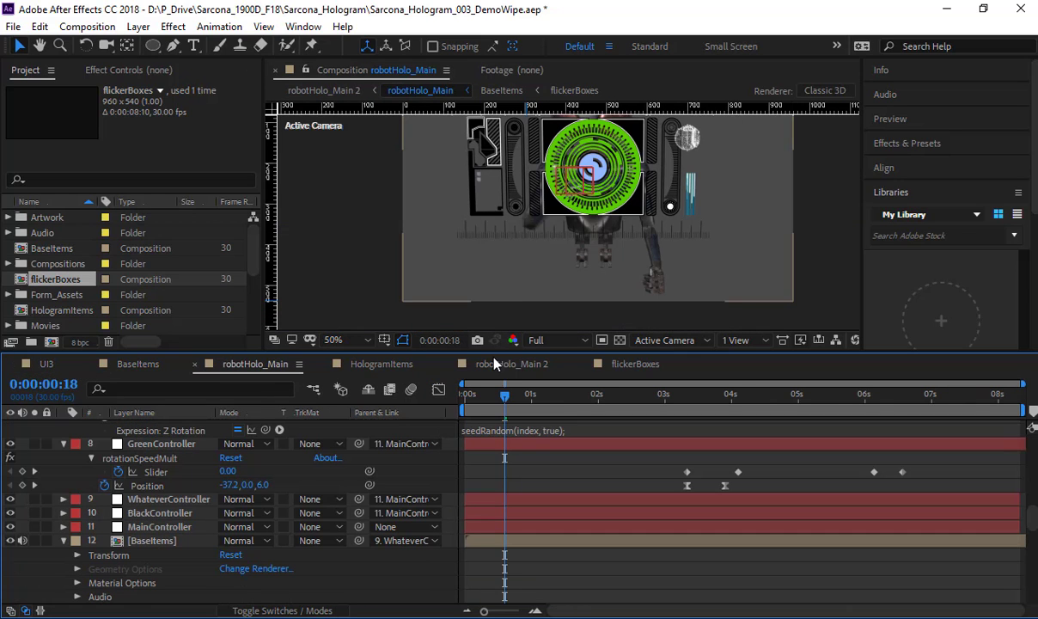
key("space")
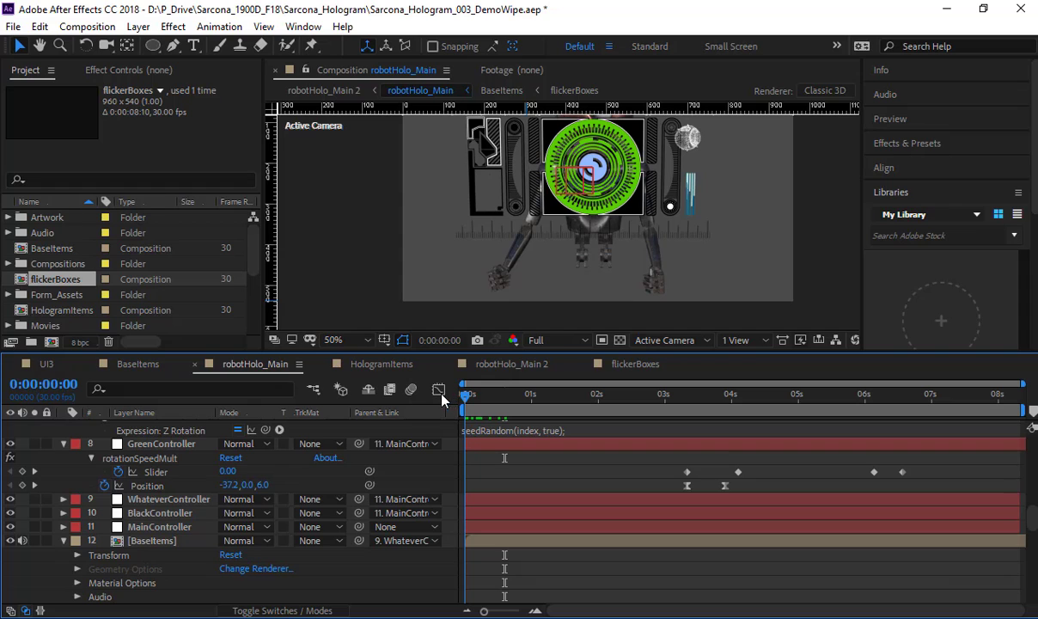
scroll(462, 196, "down", 2)
left_click_drag(525, 215, 510, 238)
scroll(510, 238, "up", 2)
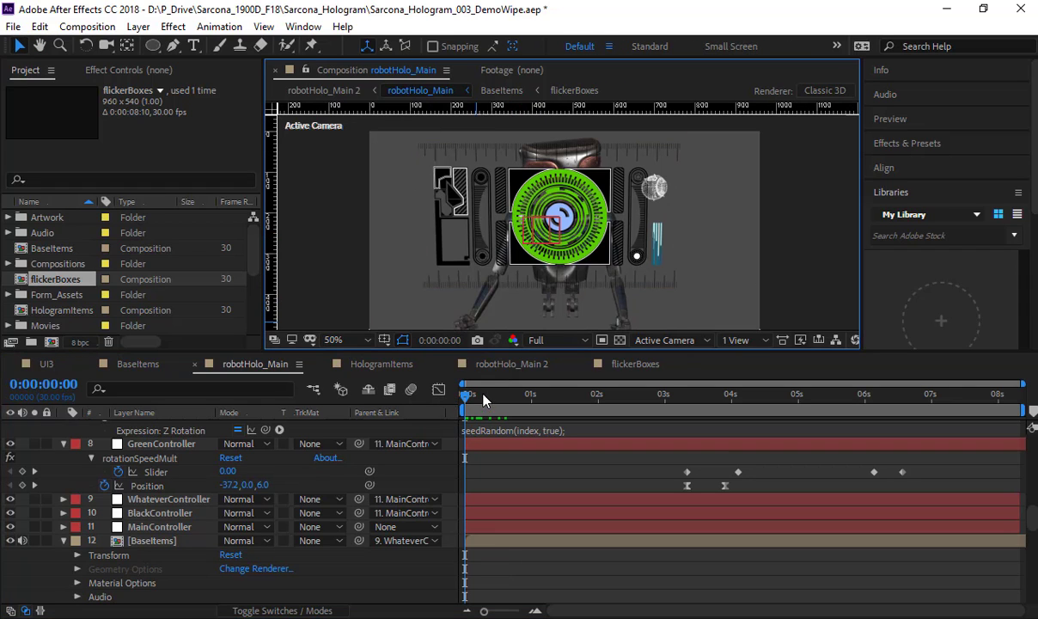
left_click_drag(465, 404, 662, 394)
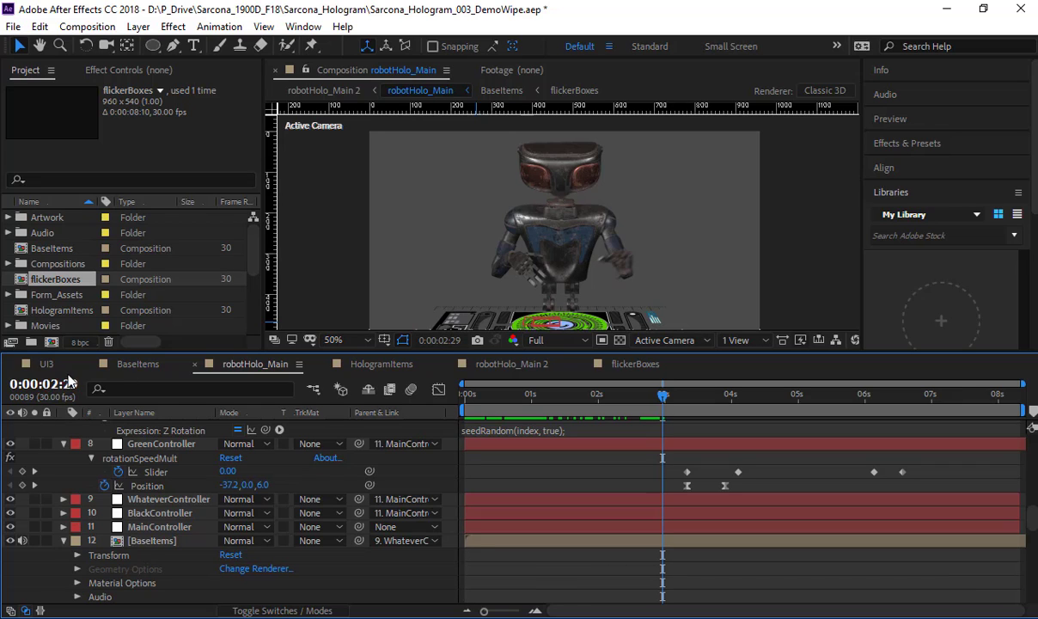
Step: Shift the flickerBoxes layer in BaseItems to start at about 4 seconds and check the timing in robotHolo_Main
left_click(128, 363)
left_click_drag(456, 447, 491, 445)
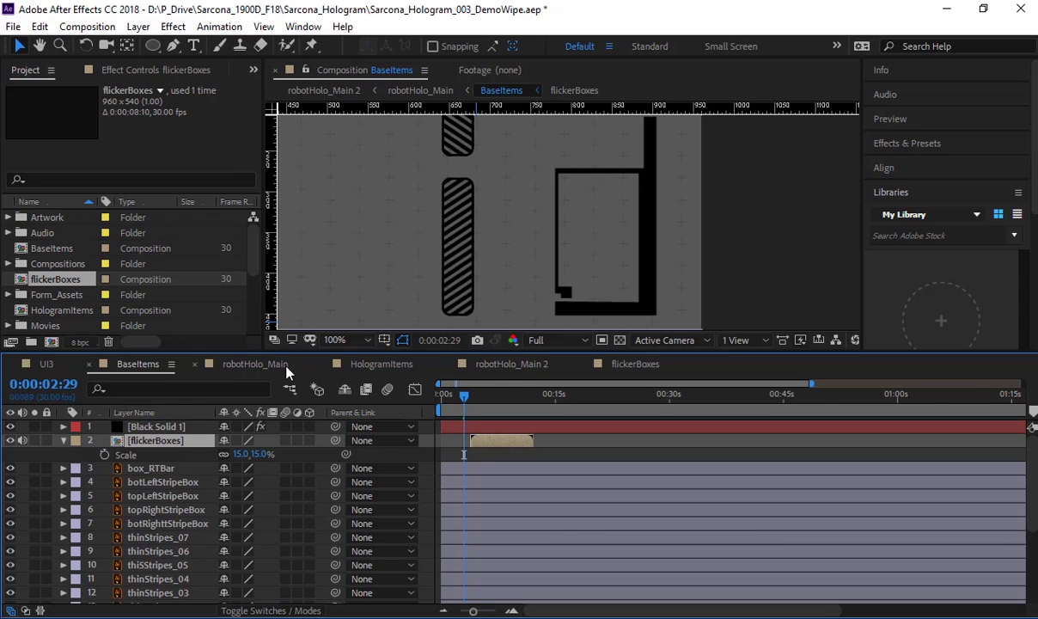
left_click(378, 366)
left_click(249, 363)
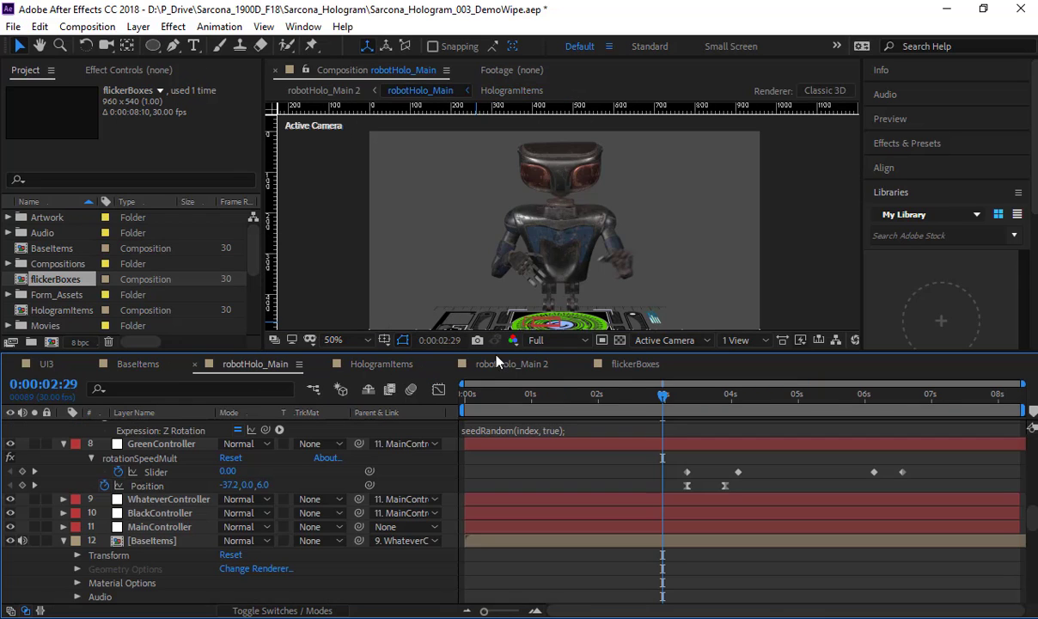
left_click_drag(662, 396, 814, 415)
scroll(431, 278, "up", 1)
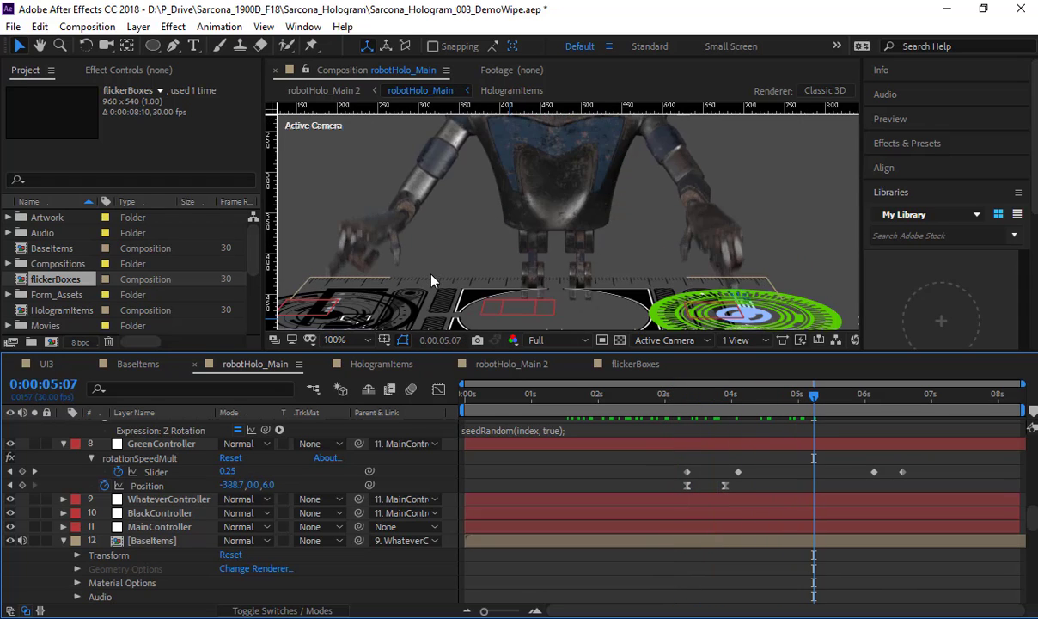
left_click_drag(409, 288, 480, 239)
left_click_drag(816, 396, 676, 400)
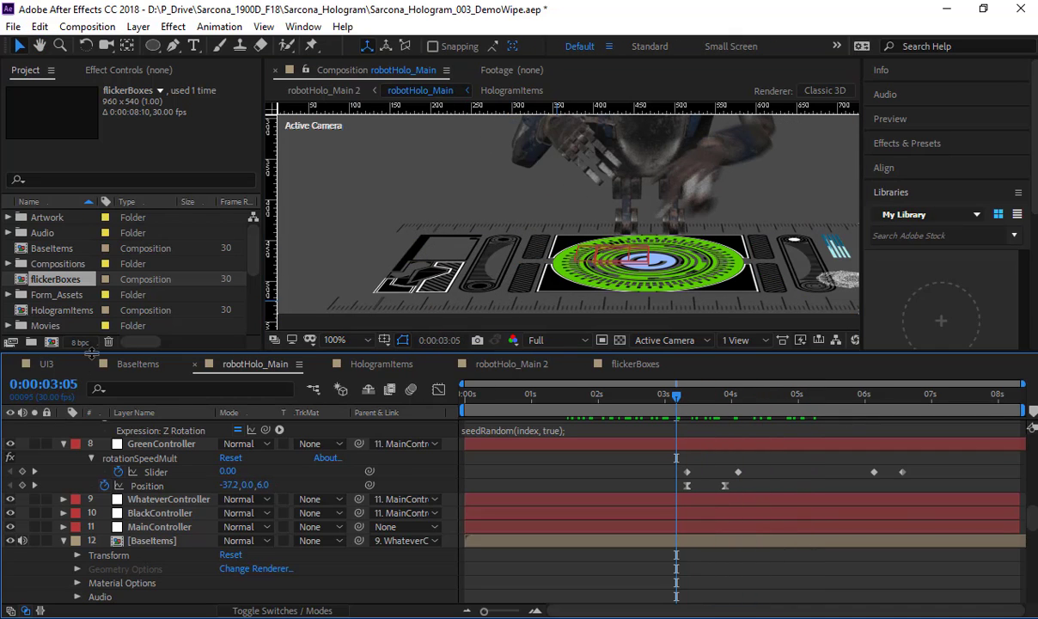
Step: Shift the flickerBoxes layer in BaseItems to start at about 2 seconds and review the full animation in robotHolo_Main
left_click(137, 365)
left_click(489, 440)
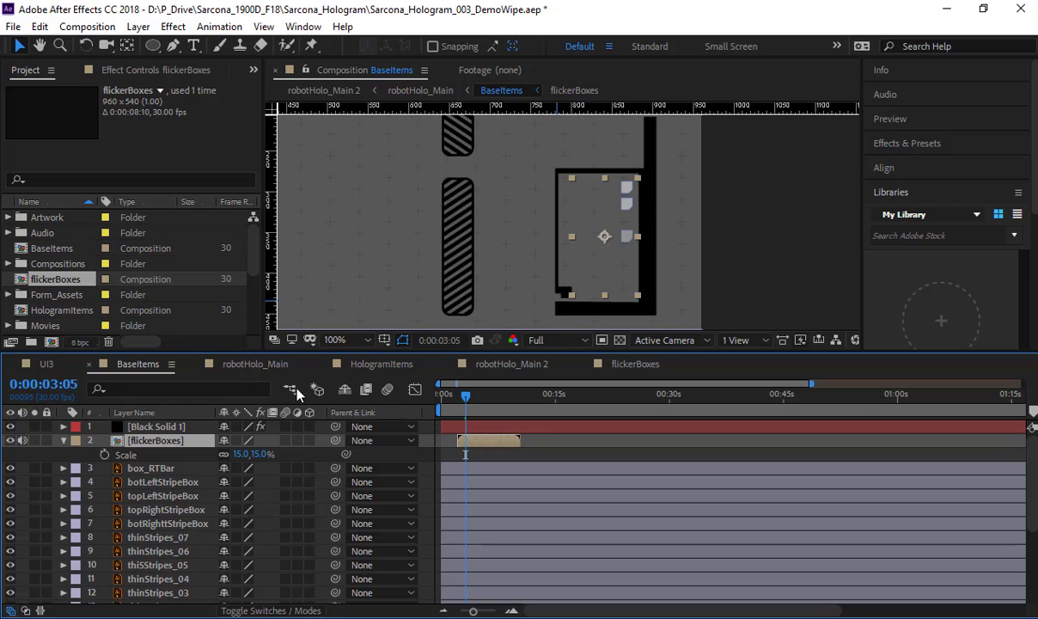
left_click(292, 366)
left_click_drag(530, 396, 1031, 427)
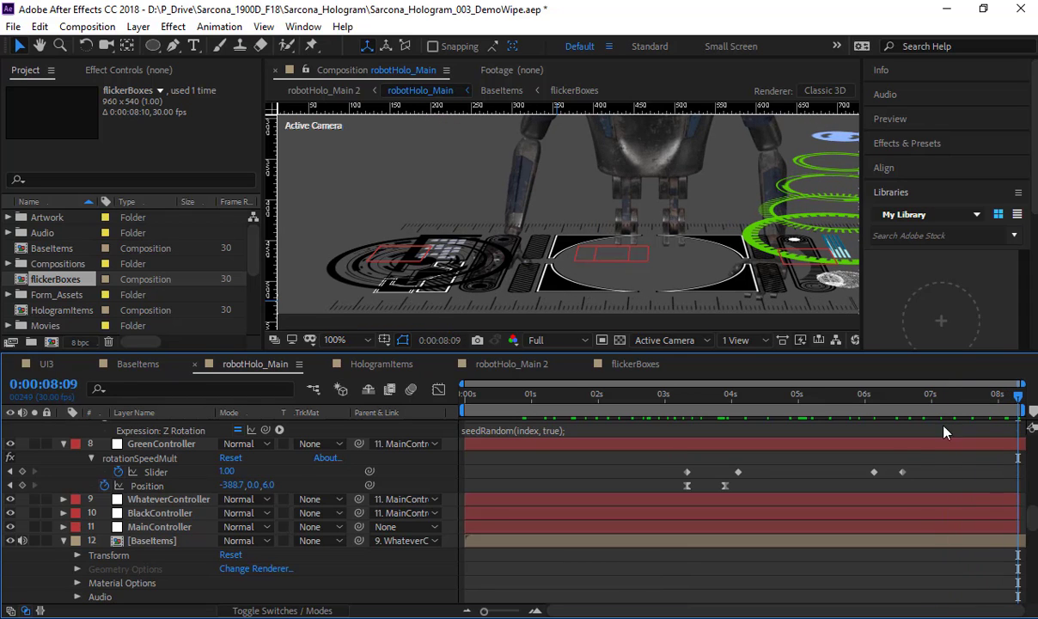
left_click_drag(945, 432, 467, 434)
scroll(475, 262, "down", 2)
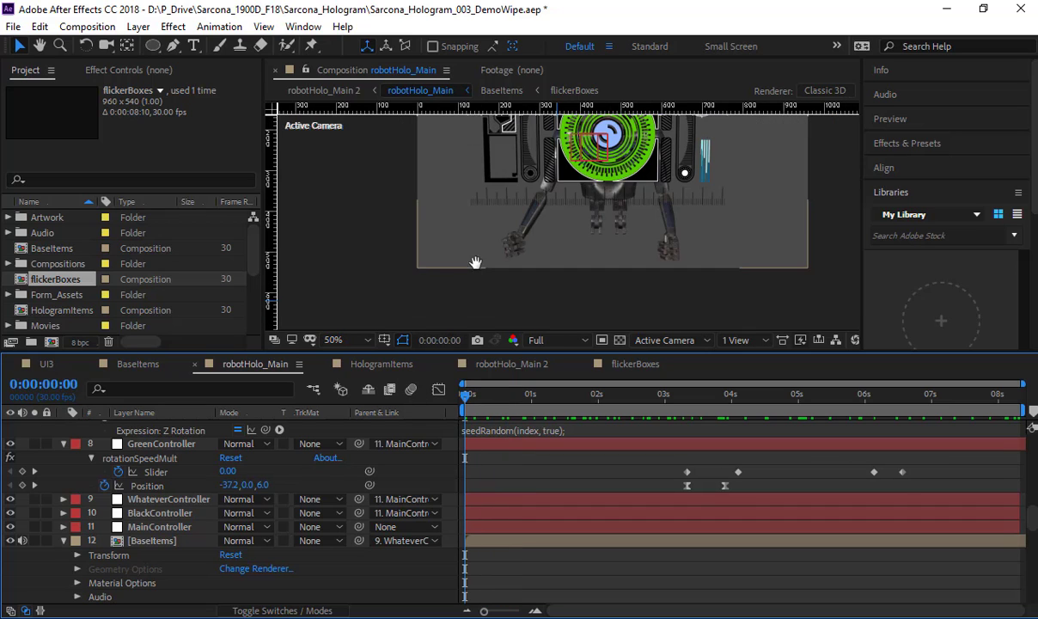
left_click_drag(475, 262, 393, 313)
Step: Check the flickerBoxes layer stack and create a new 960 × 540, 30 fps composition lasting 0:00:08:10
left_click(382, 364)
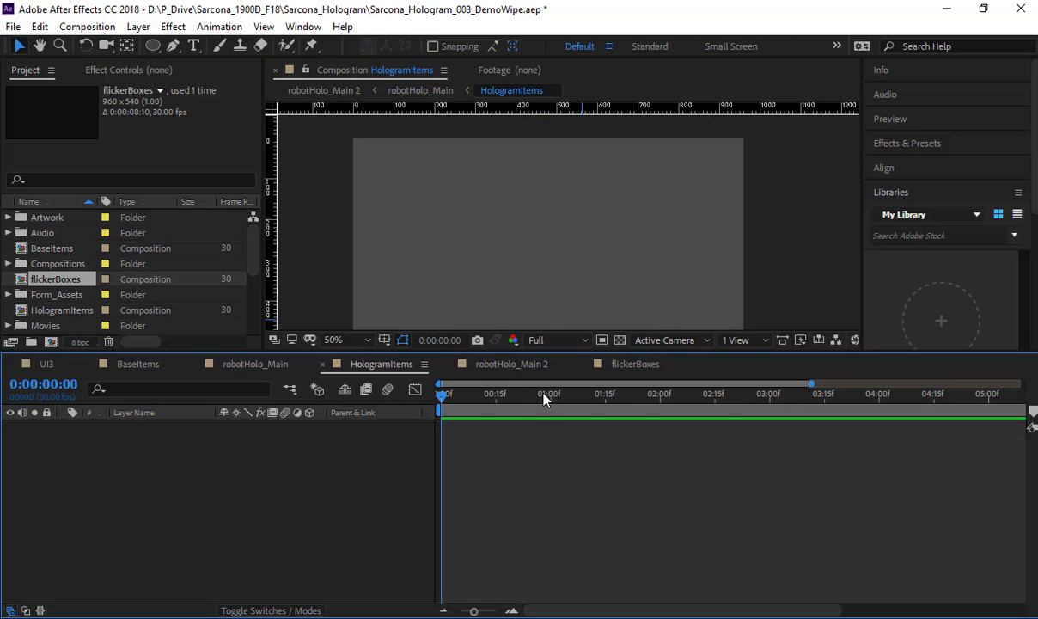
left_click(636, 364)
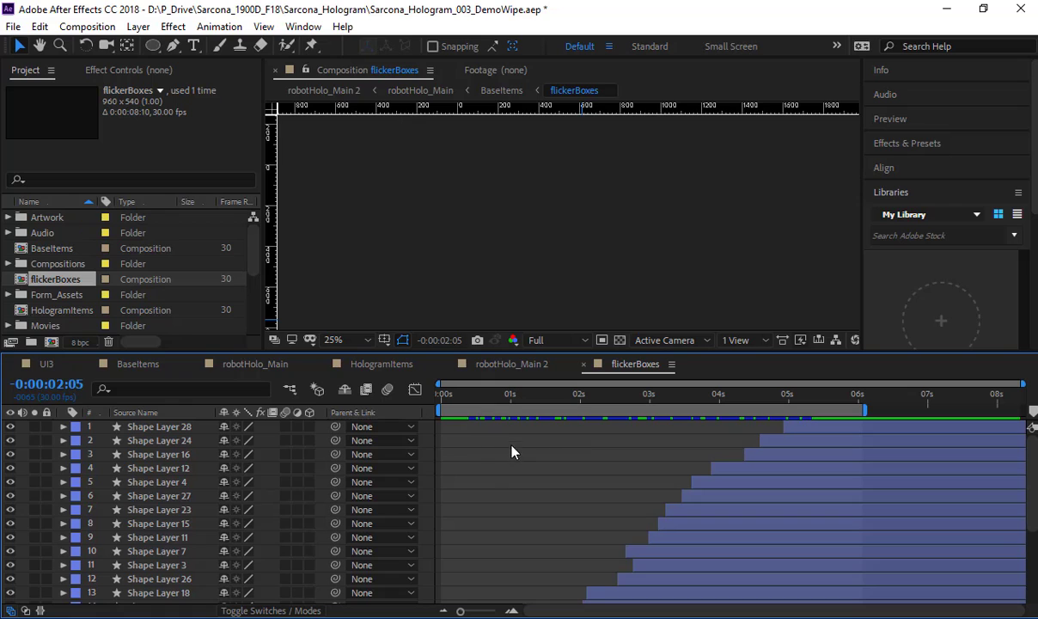
scroll(495, 472, "down", 3)
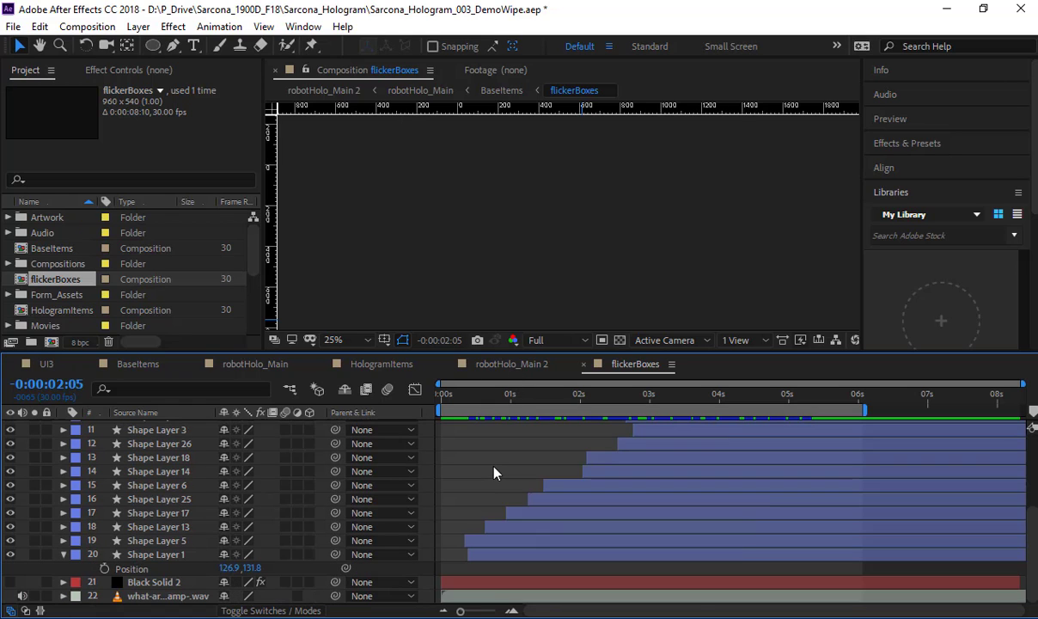
key("ctrl+n")
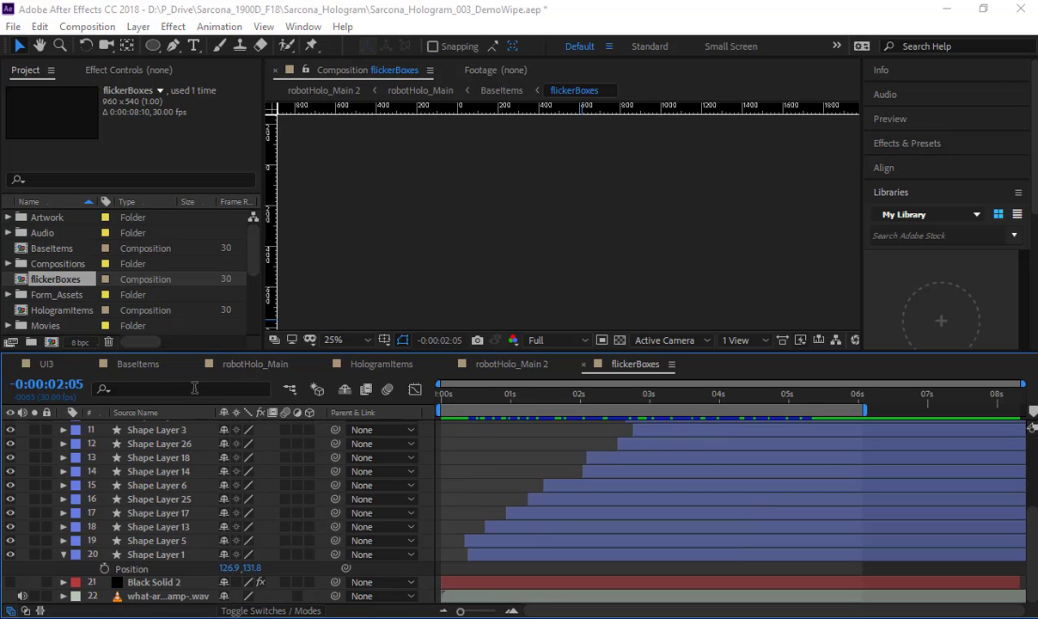
key("Return")
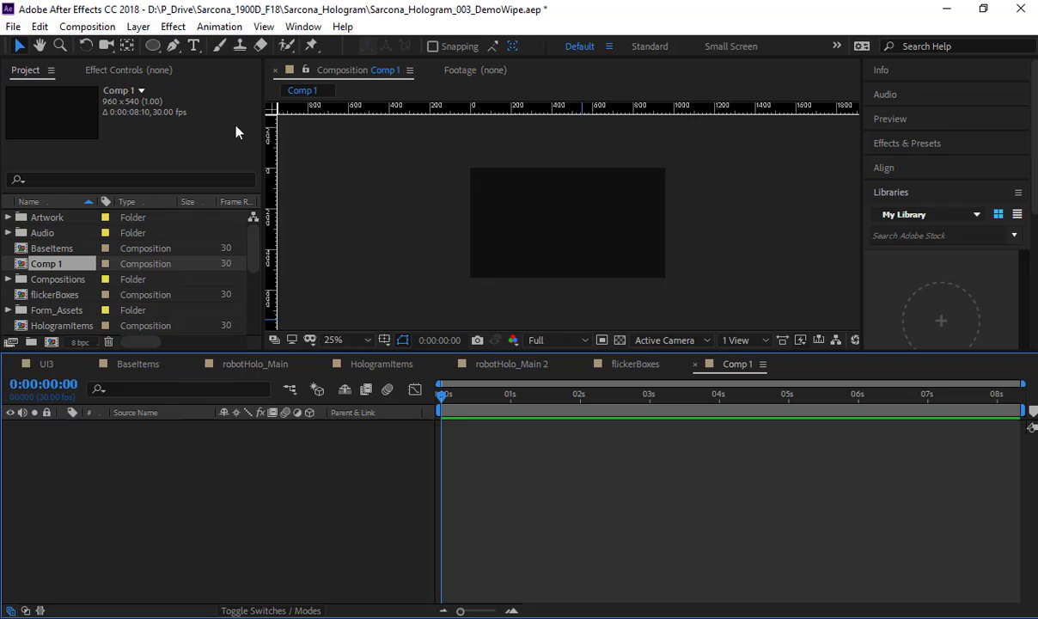
Step: Add a composition-sized ellipse shape layer with a white fill and 7 px blue stroke, and expand its ellipse properties
left_click(151, 45)
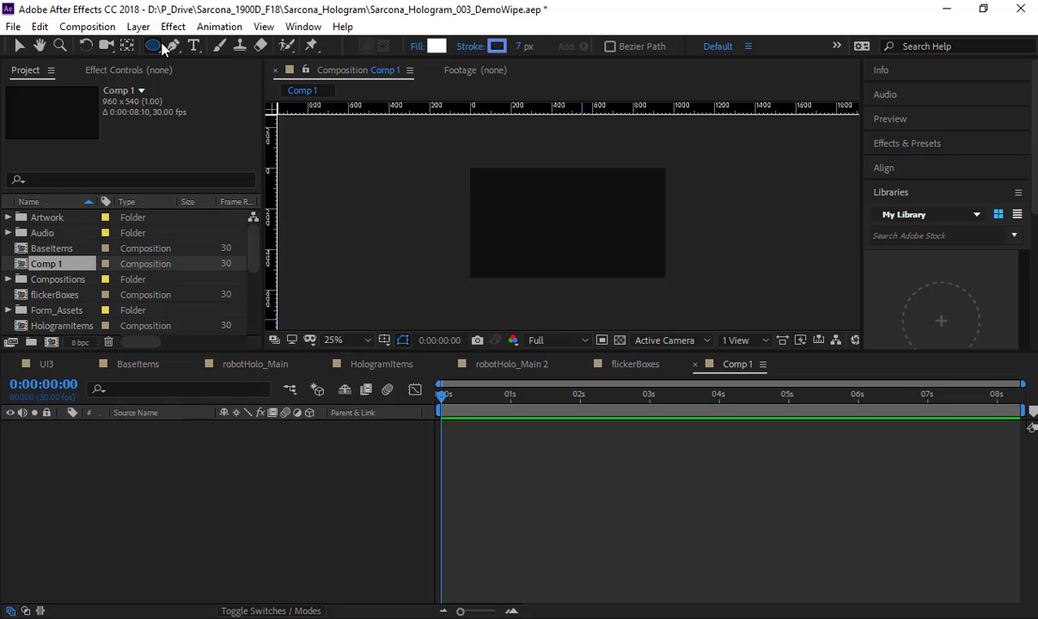
double_click(159, 46)
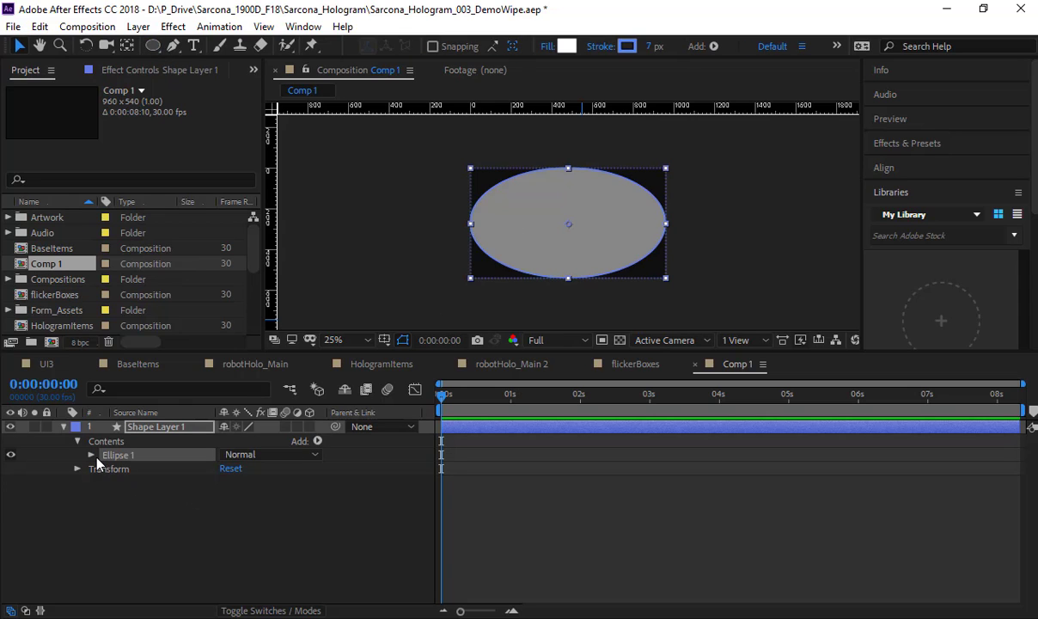
left_click(92, 456)
left_click(106, 510)
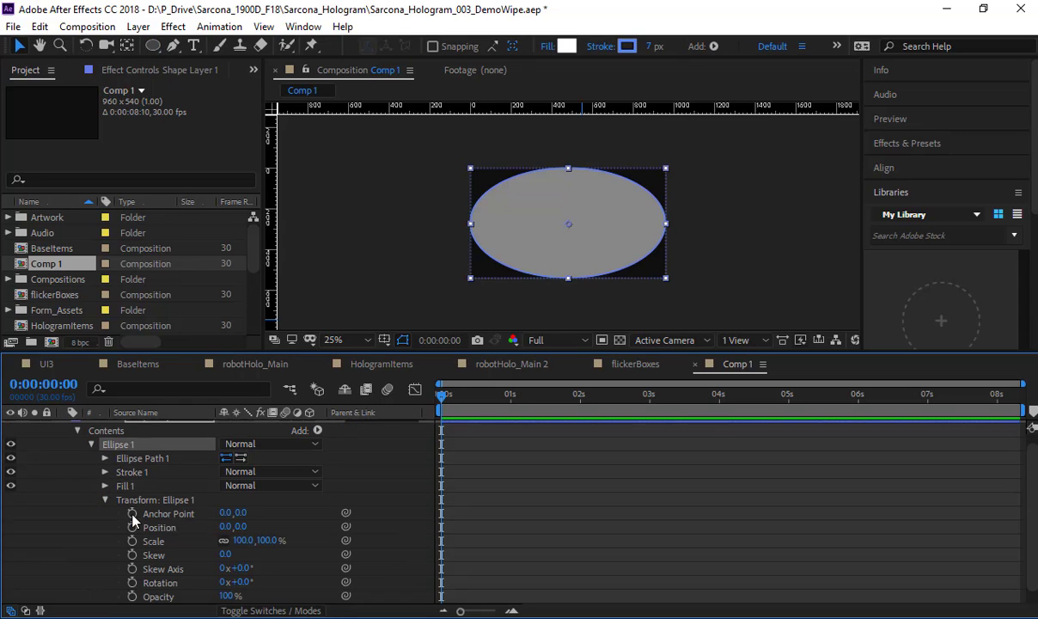
Step: Unlink the ellipse path's size proportions and set its size to 400 × 400
left_click(105, 458)
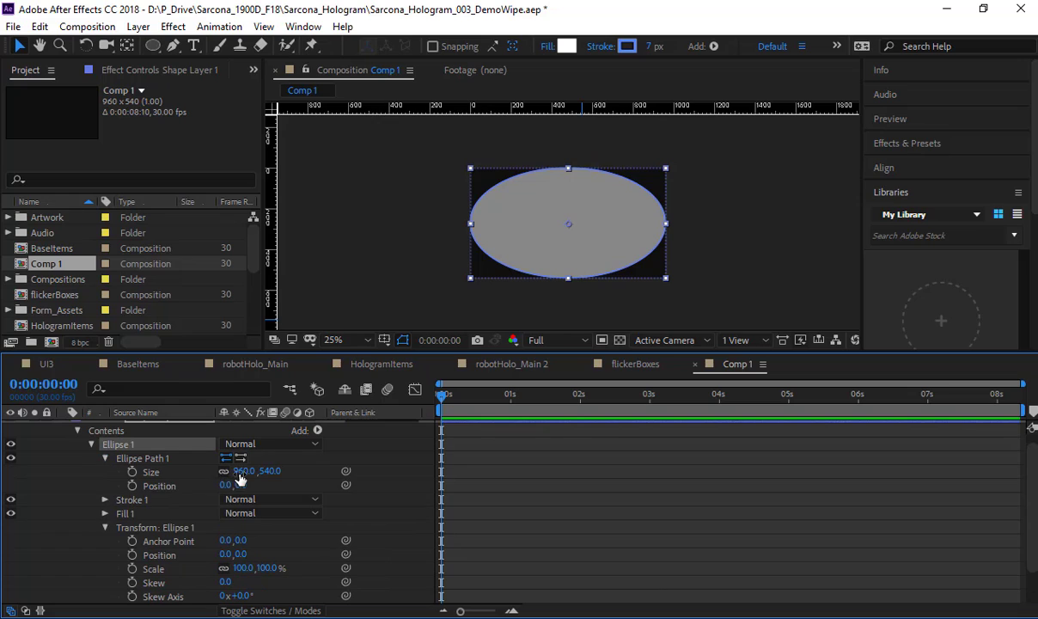
left_click(243, 470)
type("400")
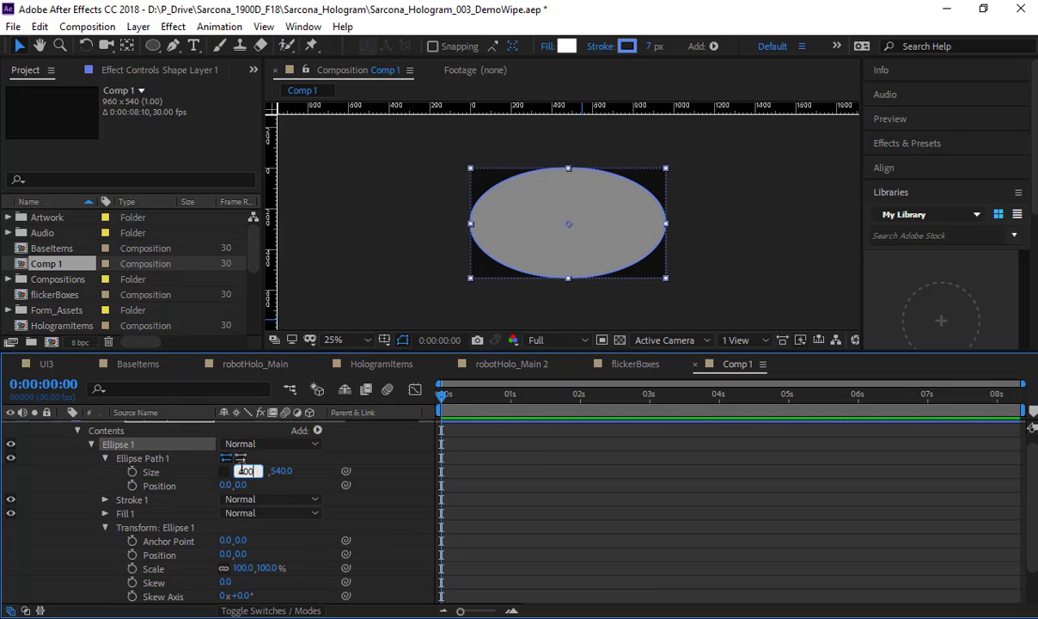
key("Tab")
type("400")
key("Return")
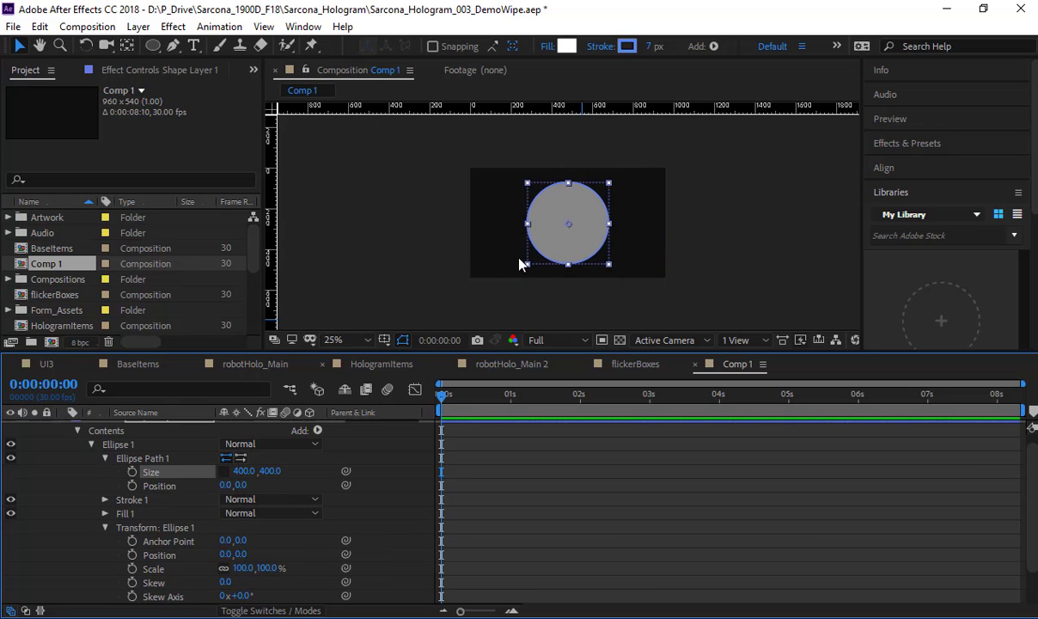
Step: Remove the circle's fill and give it an EDF3FF stroke 13 px wide
left_click(550, 46)
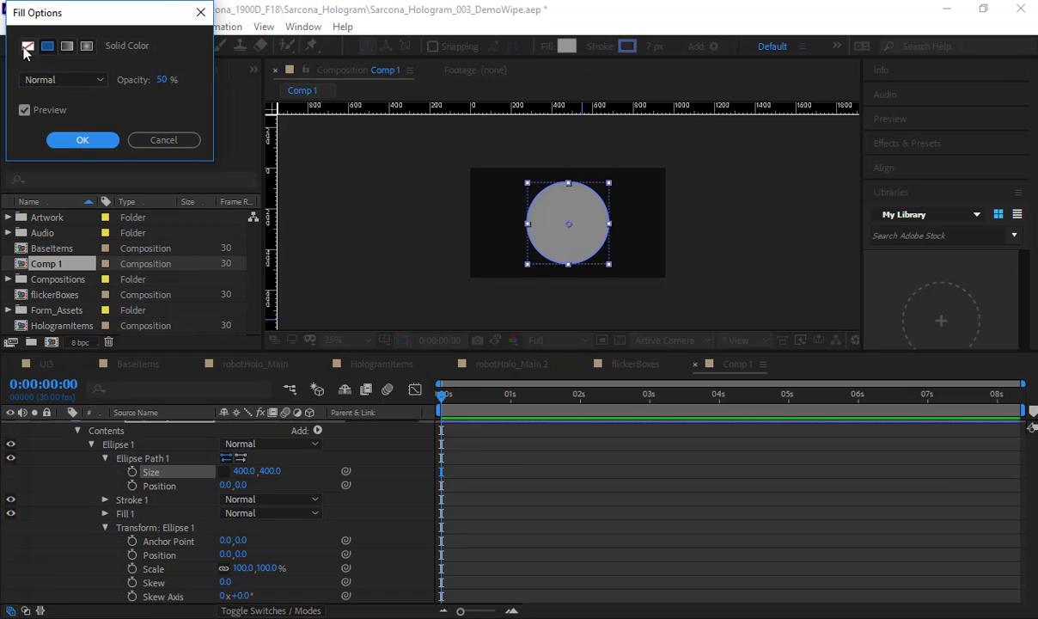
left_click(25, 48)
left_click(82, 139)
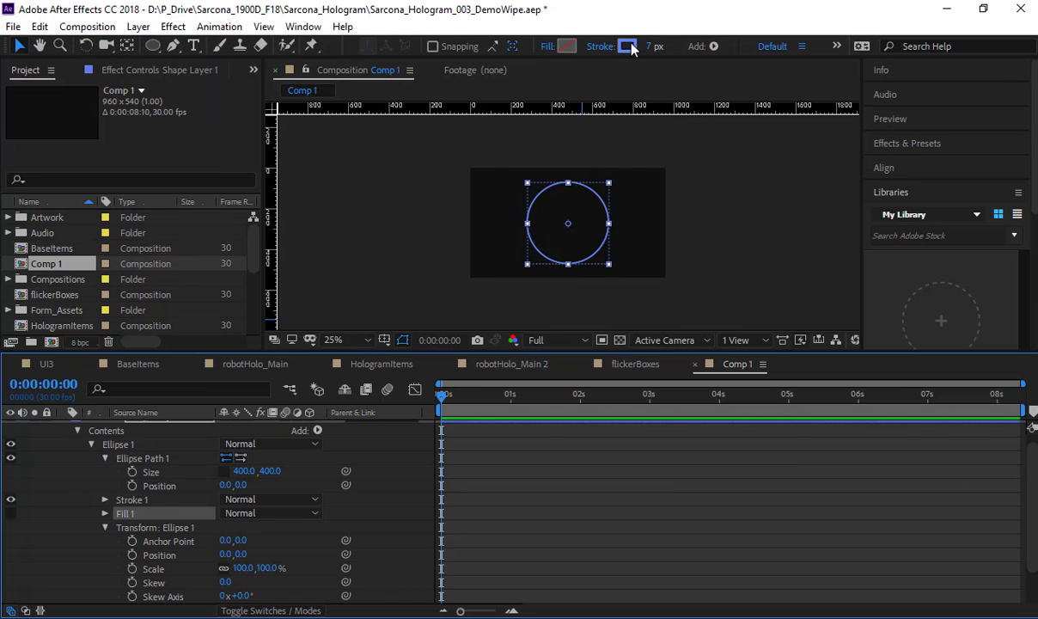
left_click(628, 46)
left_click(35, 40)
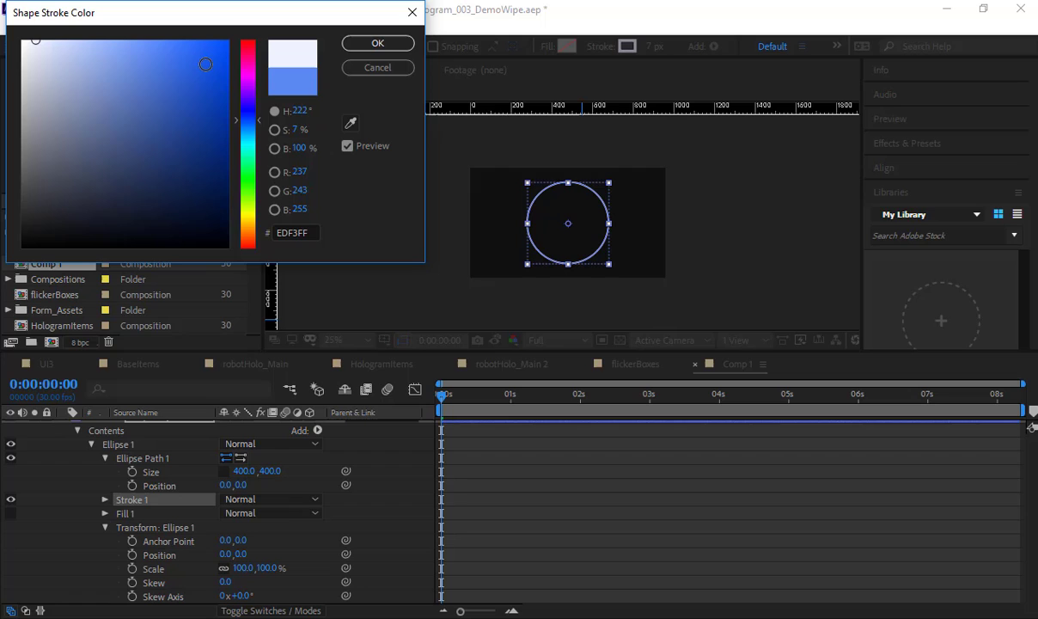
left_click(378, 48)
left_click_drag(650, 48, 657, 47)
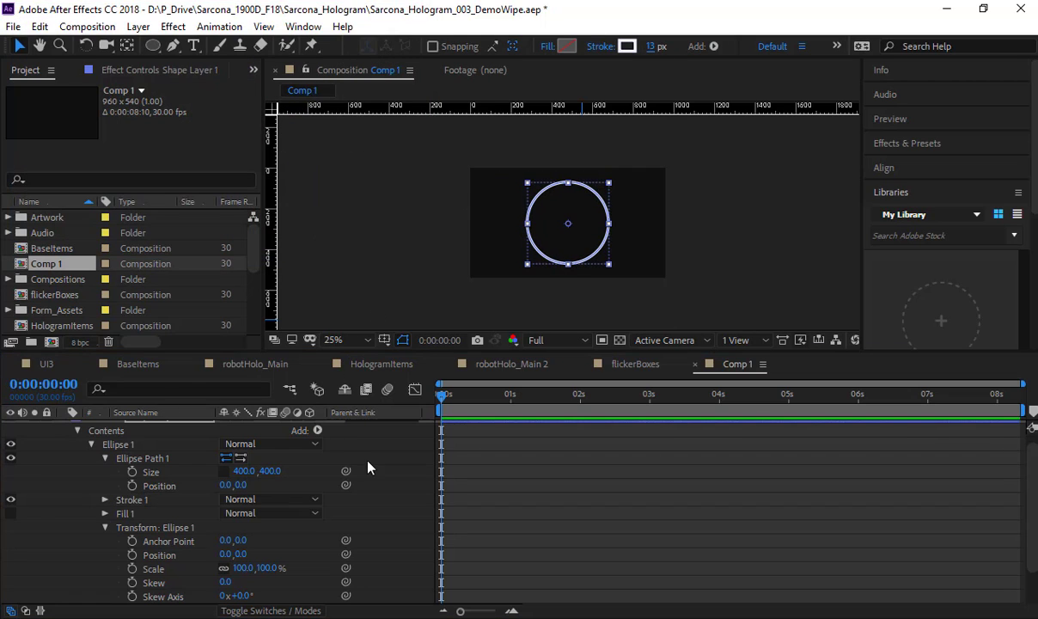
Step: Add Trim Paths to the ellipse, set its End to 43%, and hide the path outline in the composition view
scroll(368, 466, "up", 1)
left_click(317, 441)
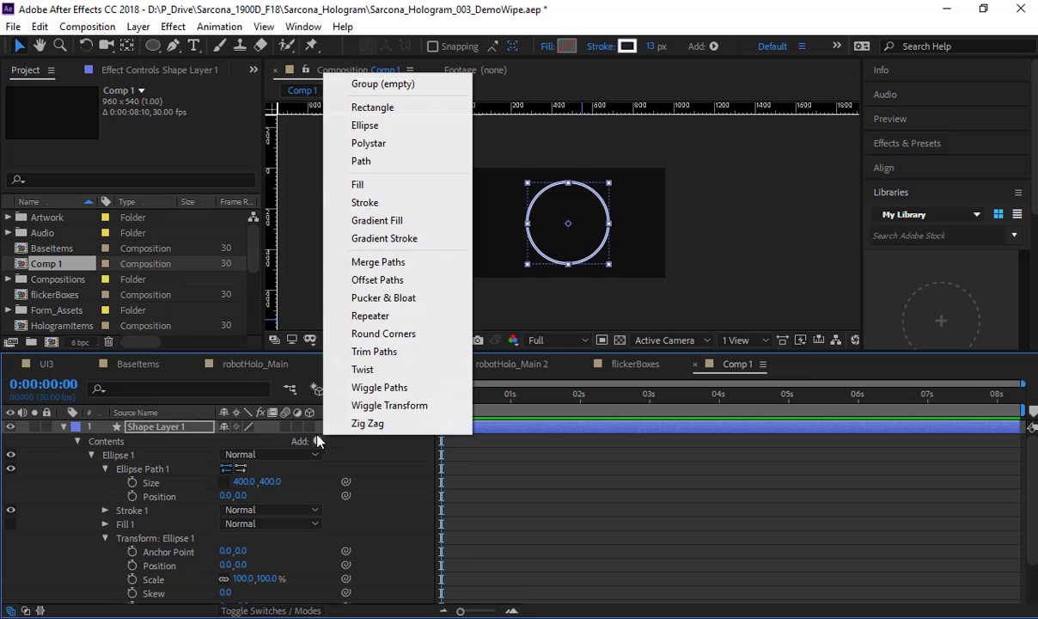
left_click(386, 354)
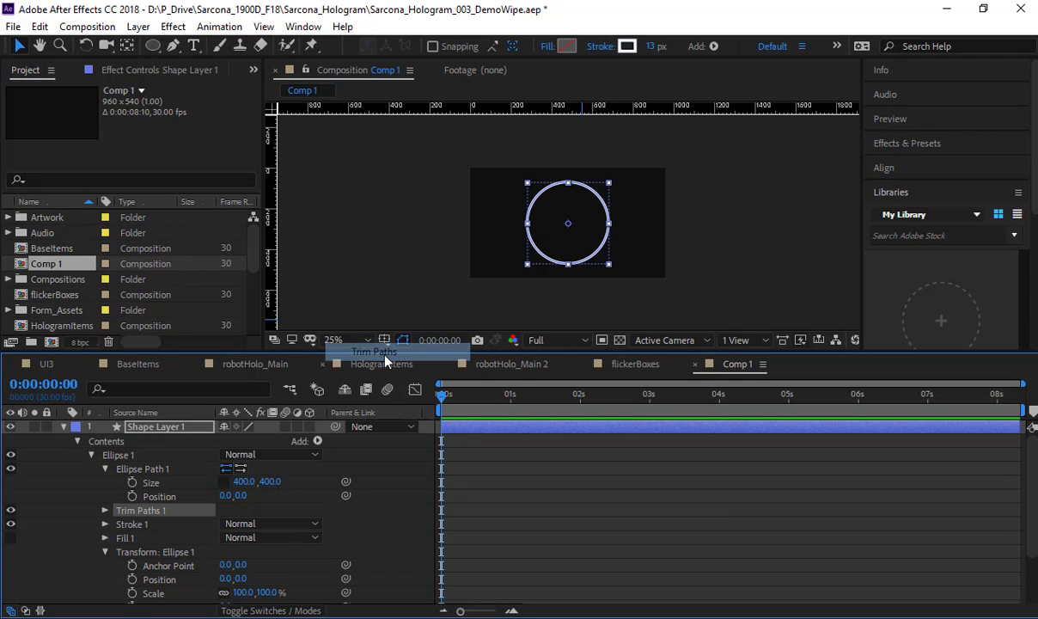
left_click(105, 510)
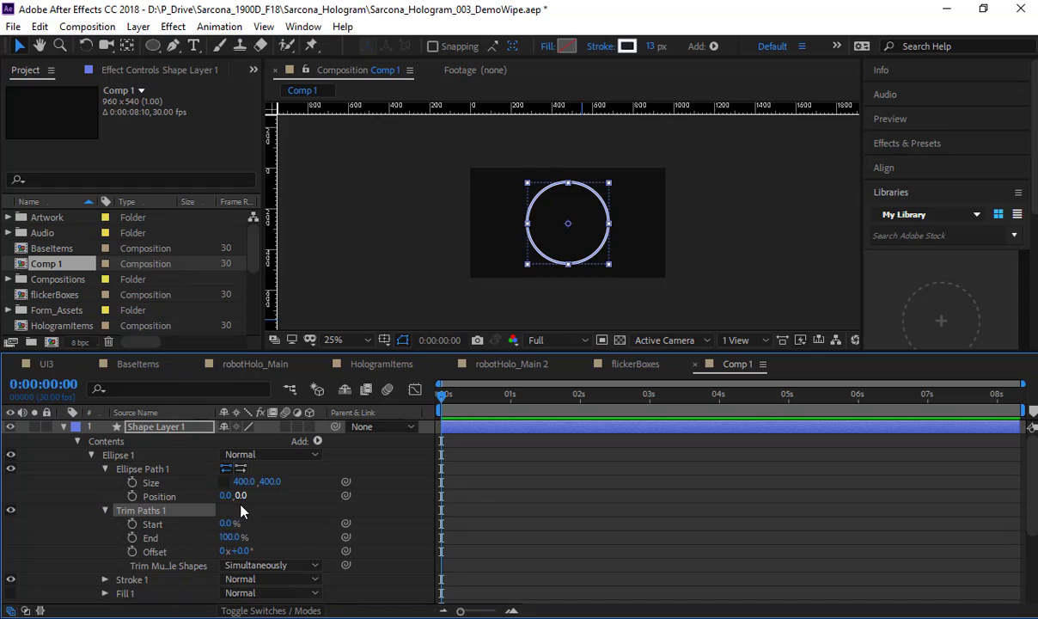
left_click_drag(232, 541, 182, 537)
left_click(308, 524)
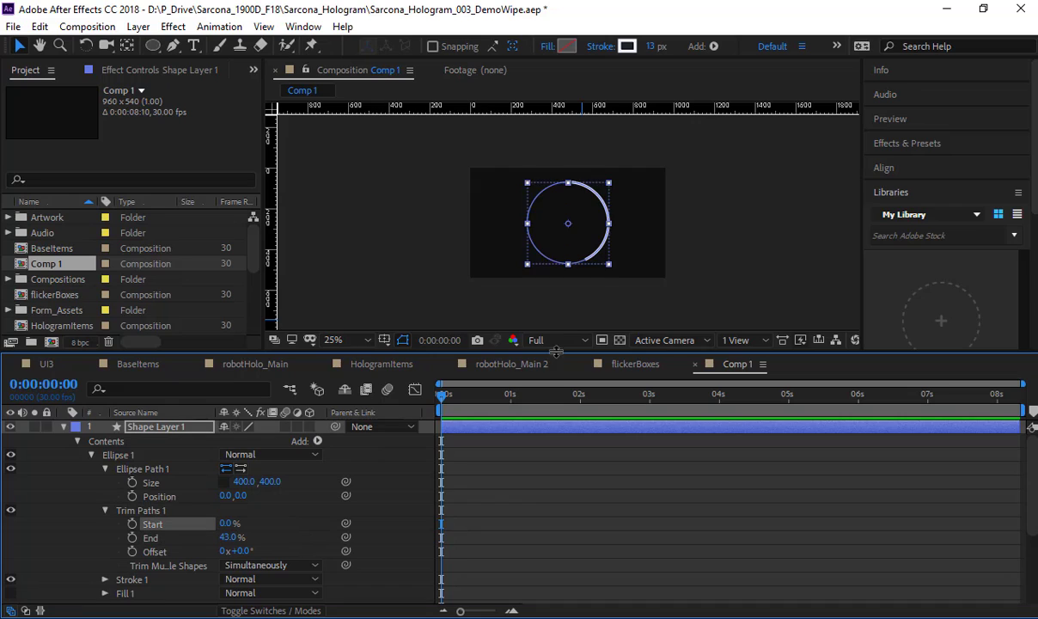
left_click(402, 342)
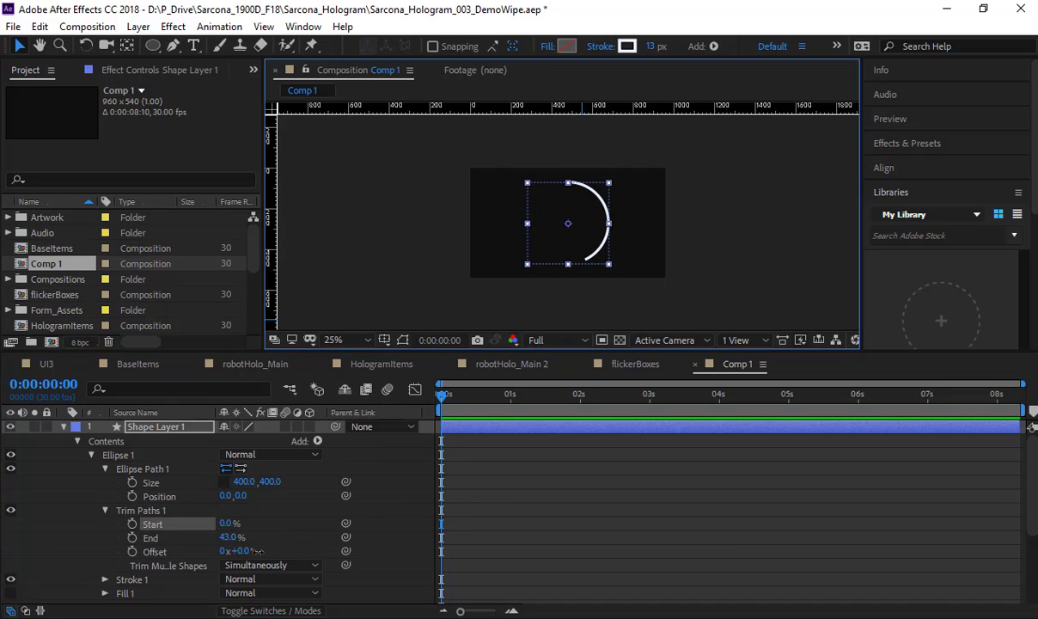
Step: Keyframe the Trim Paths Offset at 2x+124° on the first frame and 3x+281° at 0:00:08:09, and preview the rotation
left_click_drag(258, 551, 892, 519)
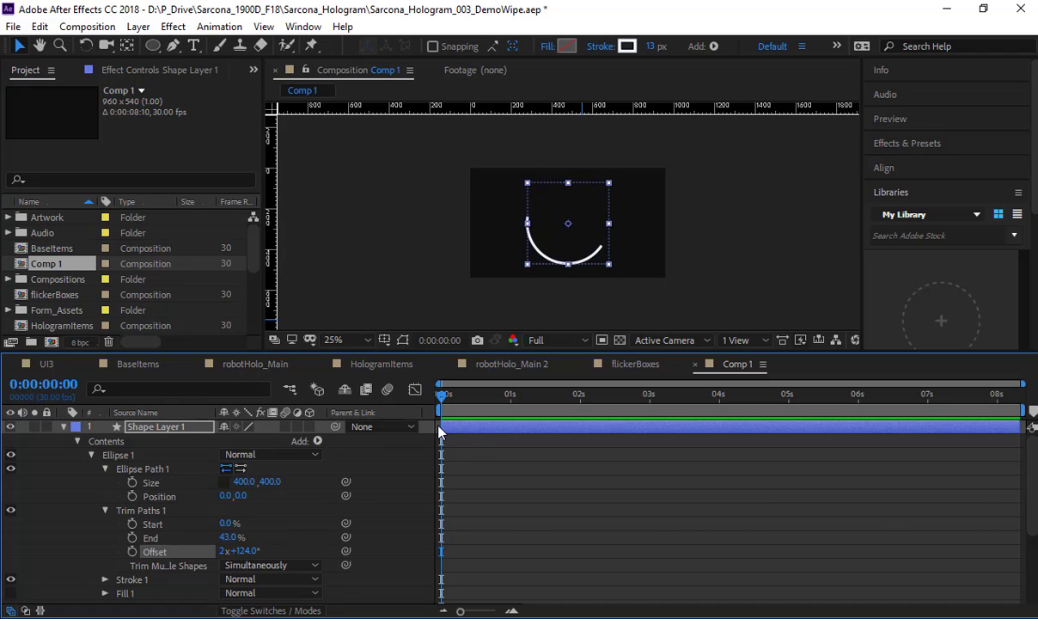
left_click(134, 552)
left_click_drag(846, 395, 1021, 396)
left_click_drag(260, 551, 694, 513)
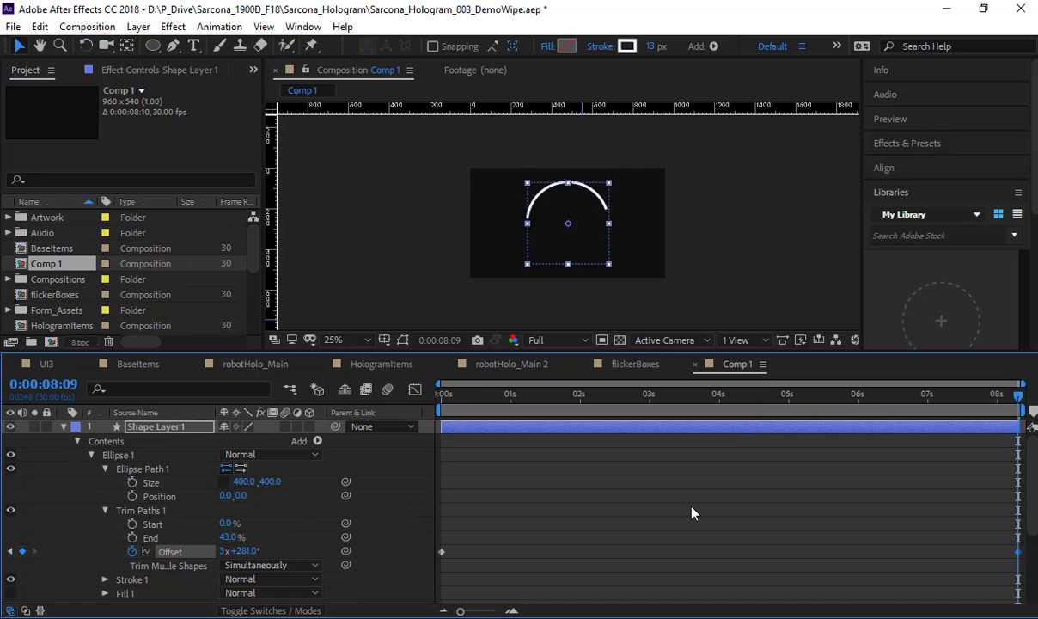
left_click_drag(456, 402, 358, 404)
key("Home")
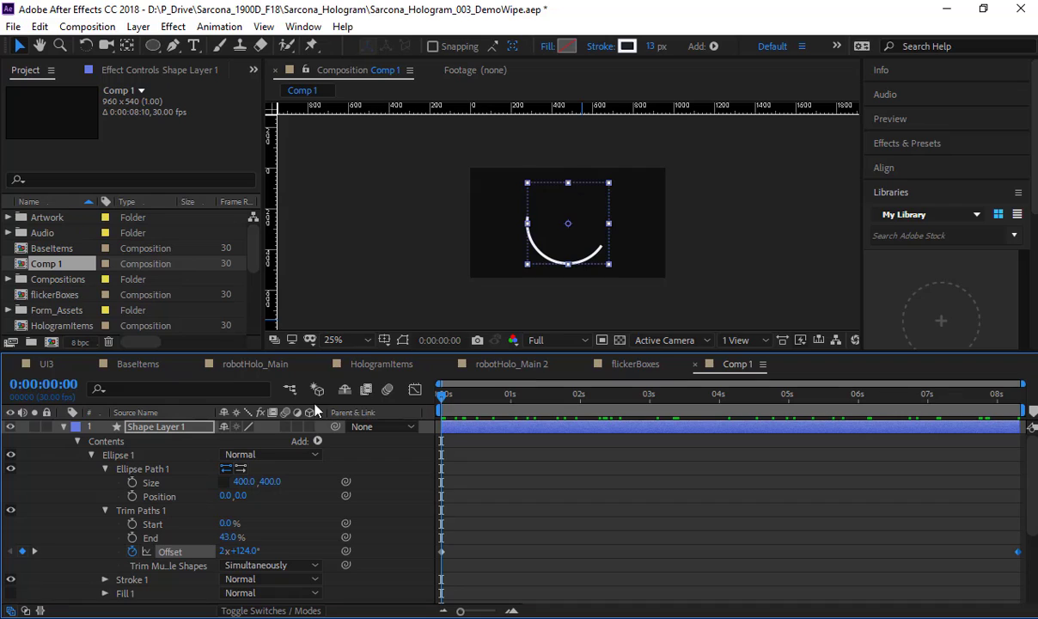
Step: Keyframe the Trim Paths Start and End at 0:00:00:00, set them to 67% and 100% at 0:00:02:12, and preview the arc
left_click(133, 524)
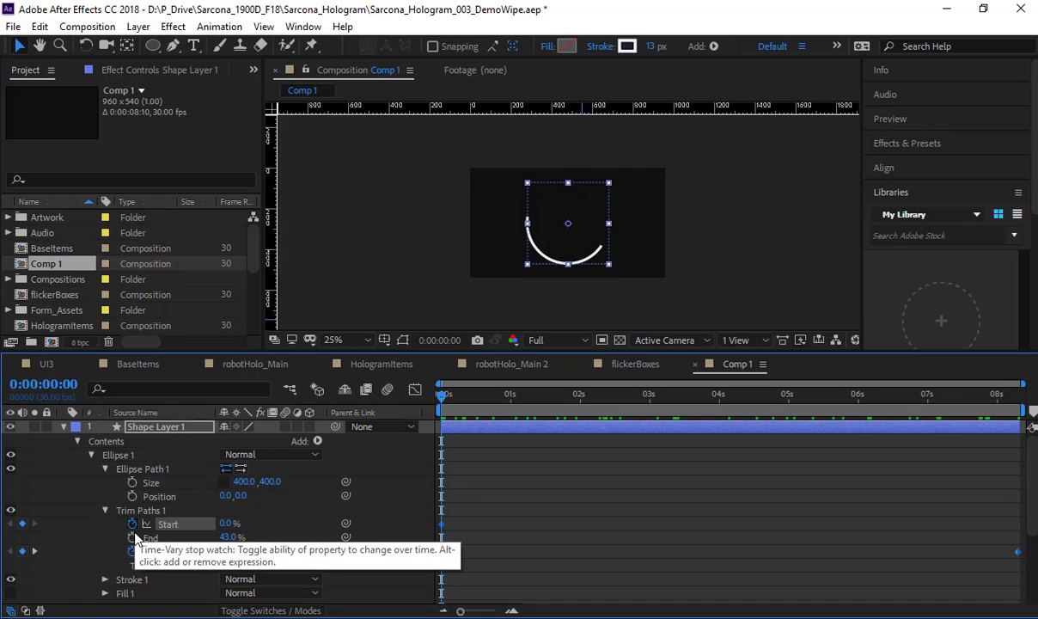
left_click(132, 537)
left_click_drag(528, 401, 607, 395)
left_click_drag(271, 536, 316, 530)
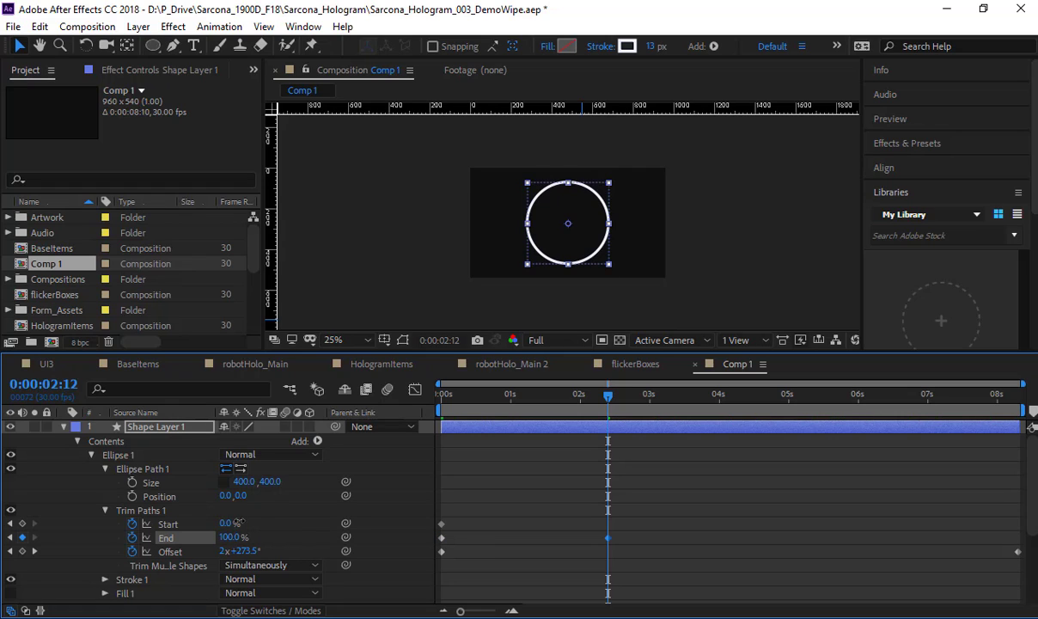
left_click_drag(238, 522, 269, 522)
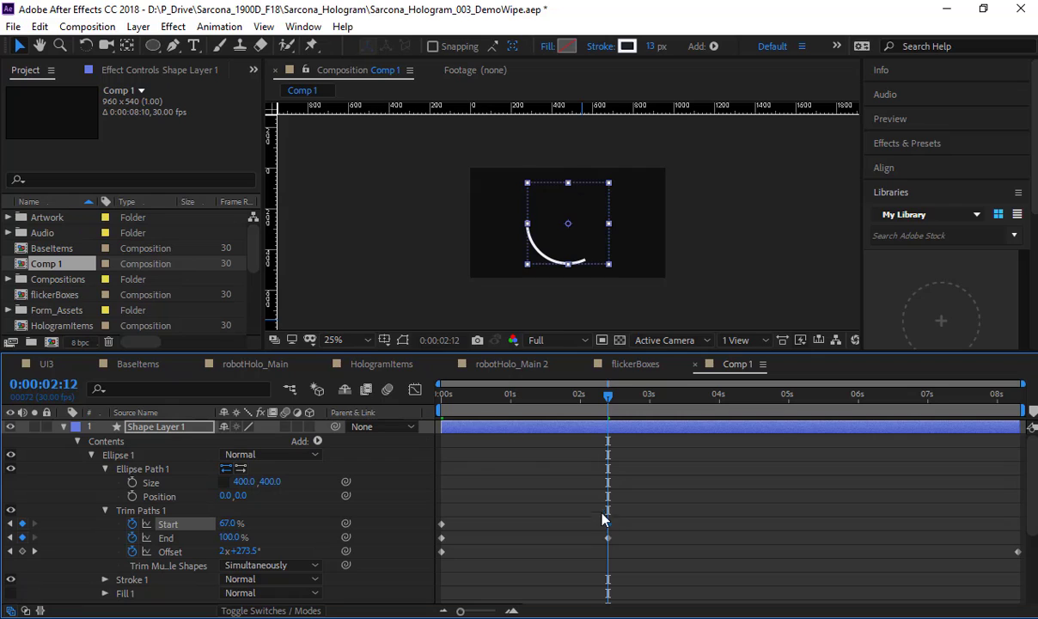
key("Home")
left_click(382, 494)
key("space")
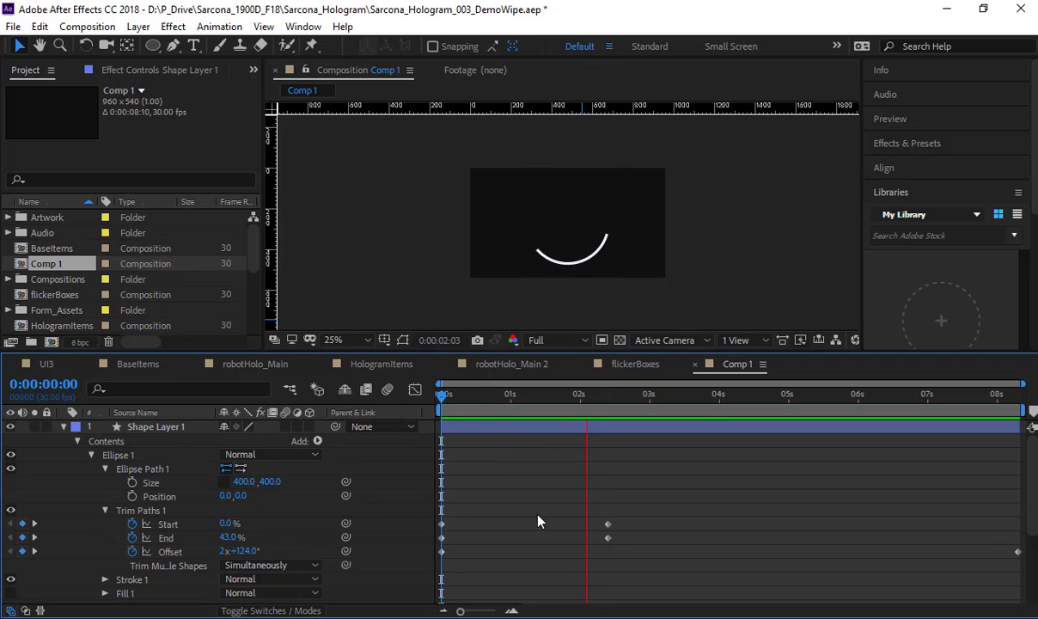
Step: Move the second Trim Paths Start keyframe to about 8 seconds and play the animation
left_click_drag(607, 524, 1009, 533)
key("Home")
key("space")
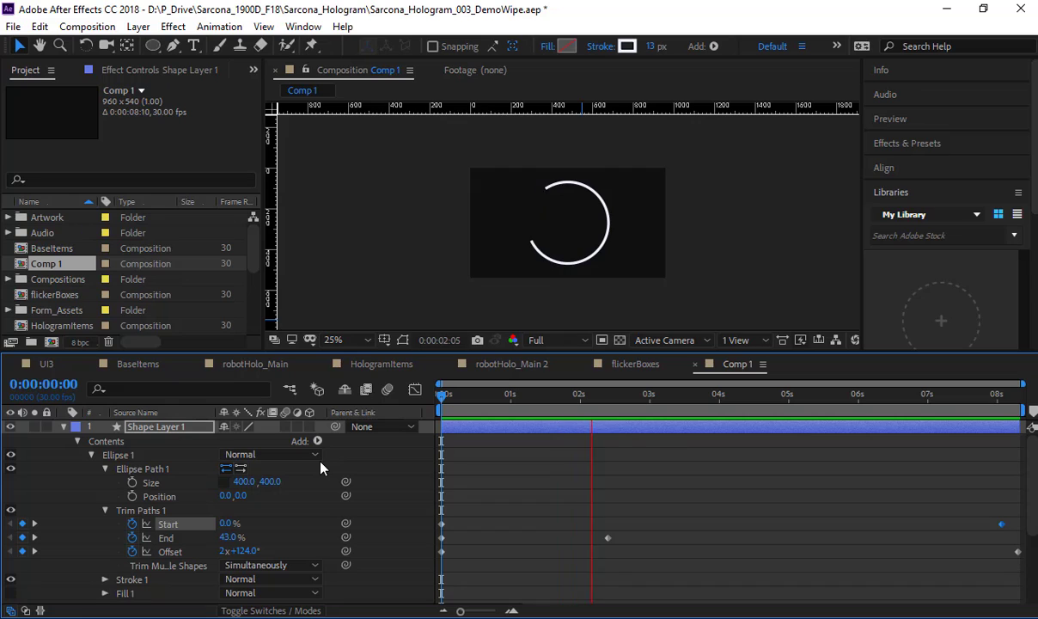
key("space")
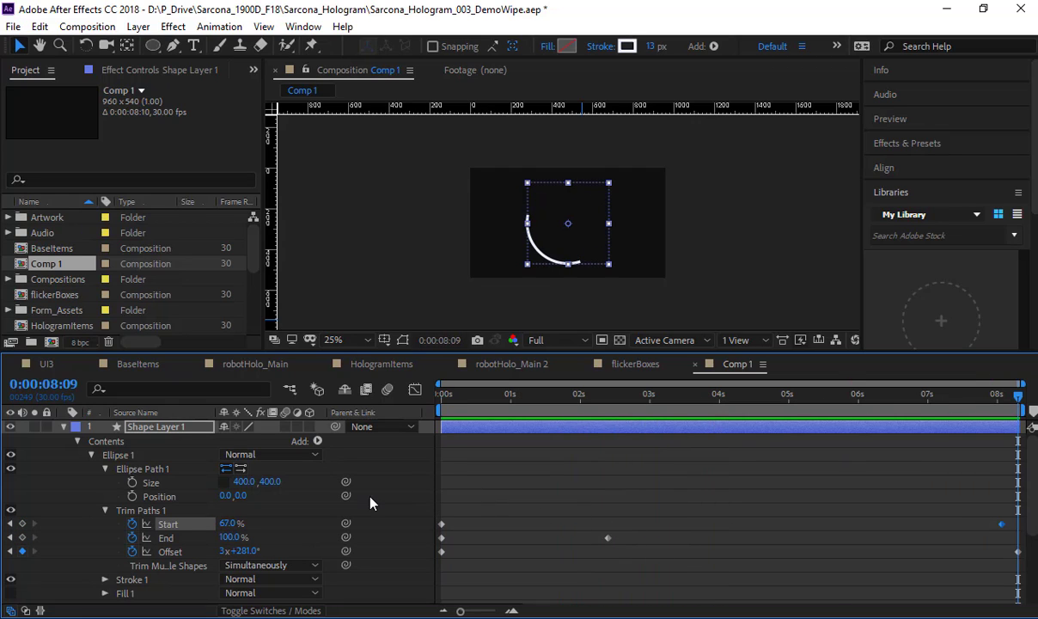
Step: Lower the Trim Paths End value with a keyframe at 0:00:08:09 and preview the animation
key("End")
left_click_drag(236, 537, 211, 538)
key("Home")
key("space")
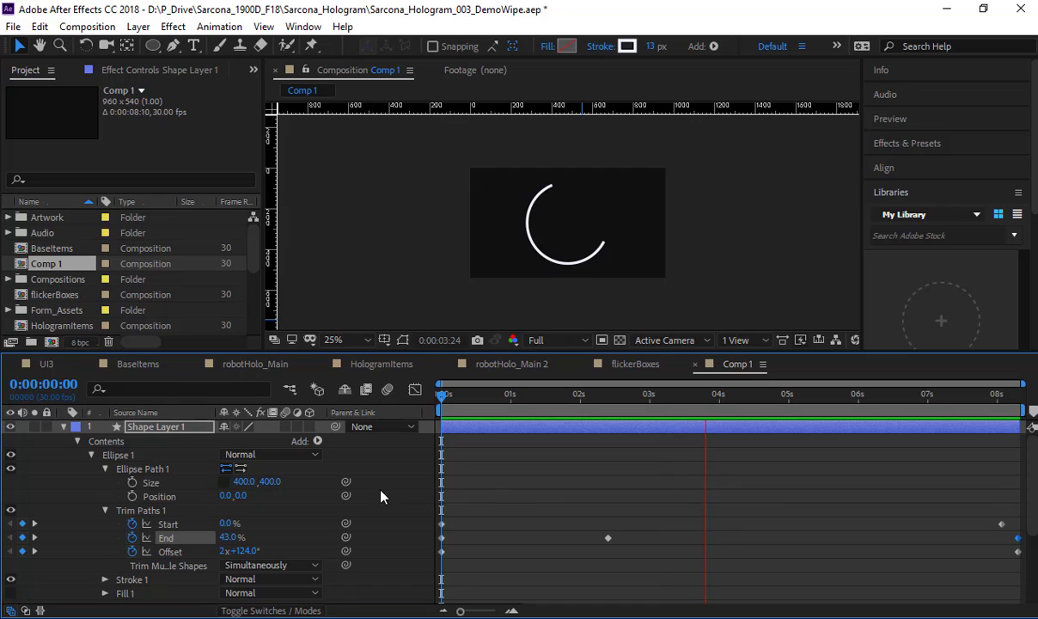
Step: Clear the Trim Paths Start and End keyframes and give Start the expression wiggle(2,100)
key("space")
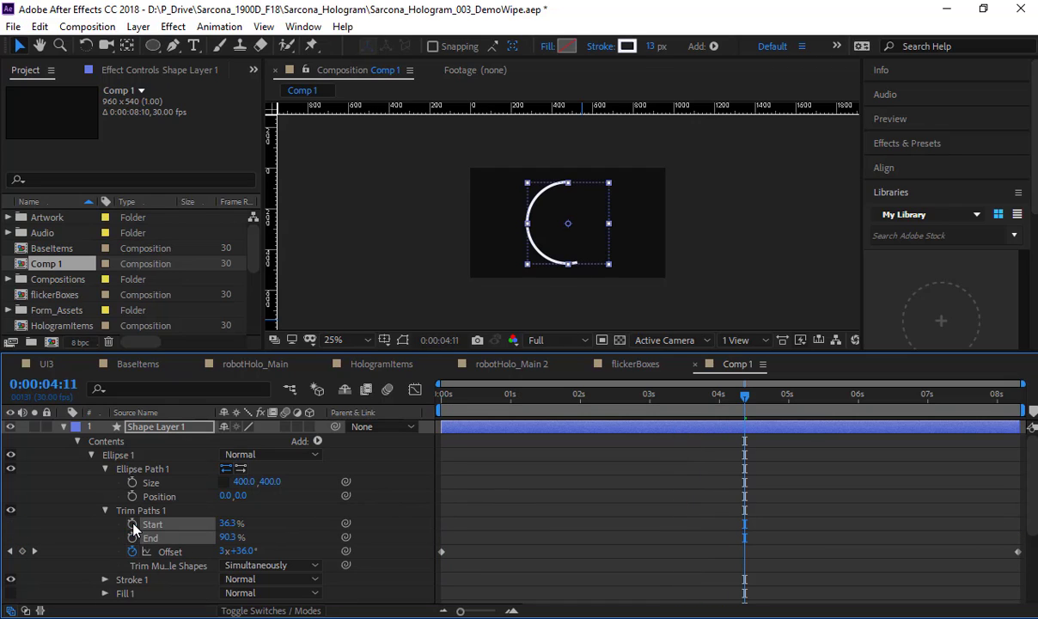
left_click(132, 523, "alt")
type("wiggle(2,100")
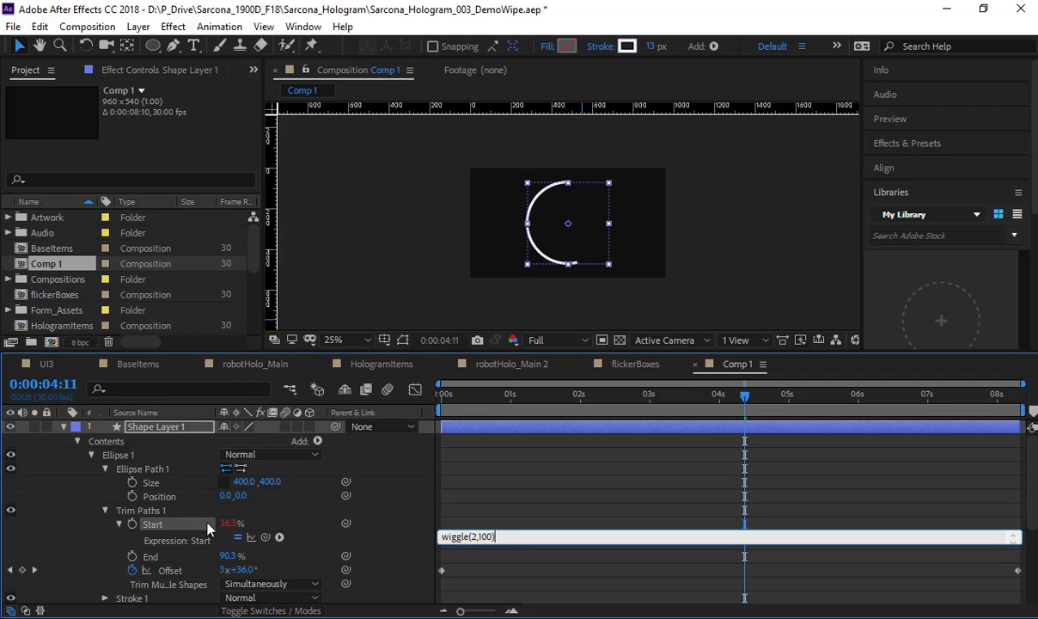
left_click(292, 541)
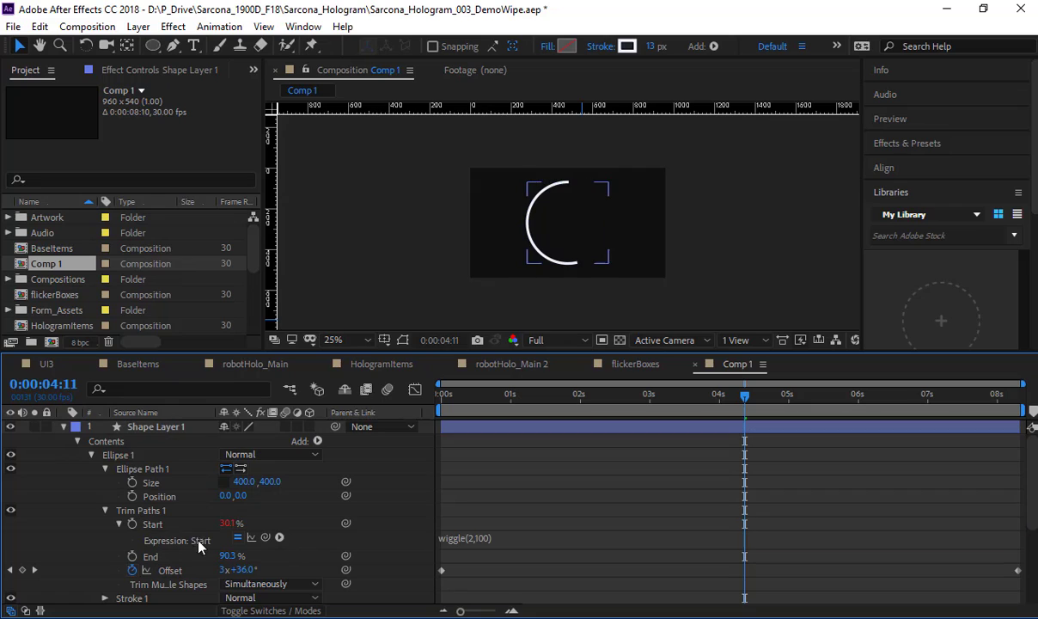
Step: Give the Trim Paths End property the expression wiggle(1,100) and preview the wiggling arc
left_click(131, 557, "alt")
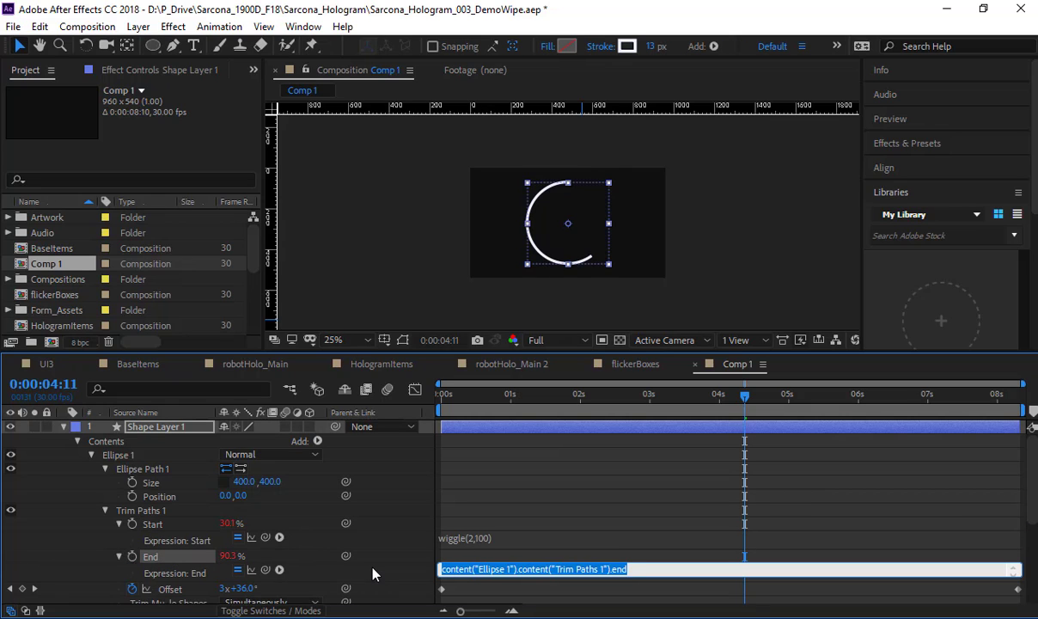
type("wiggle(")
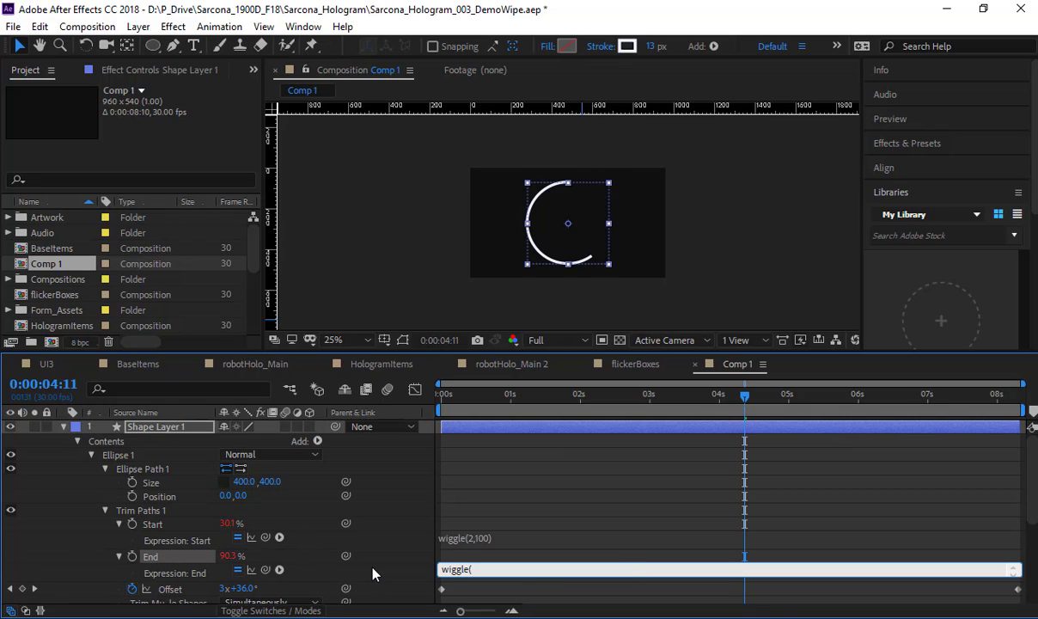
type("1,100)")
left_click(373, 569)
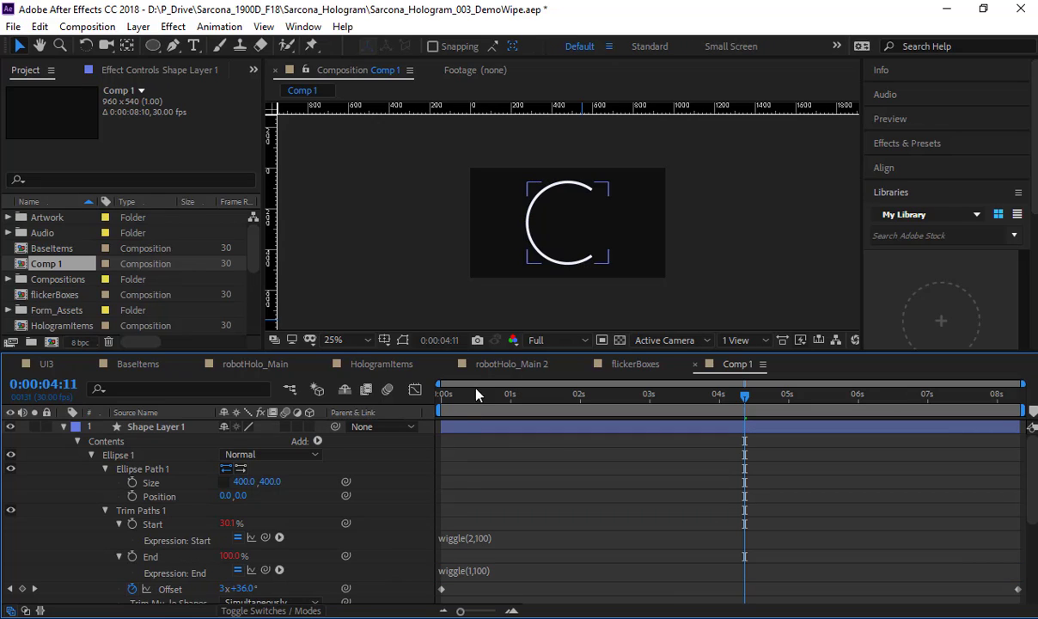
key("space")
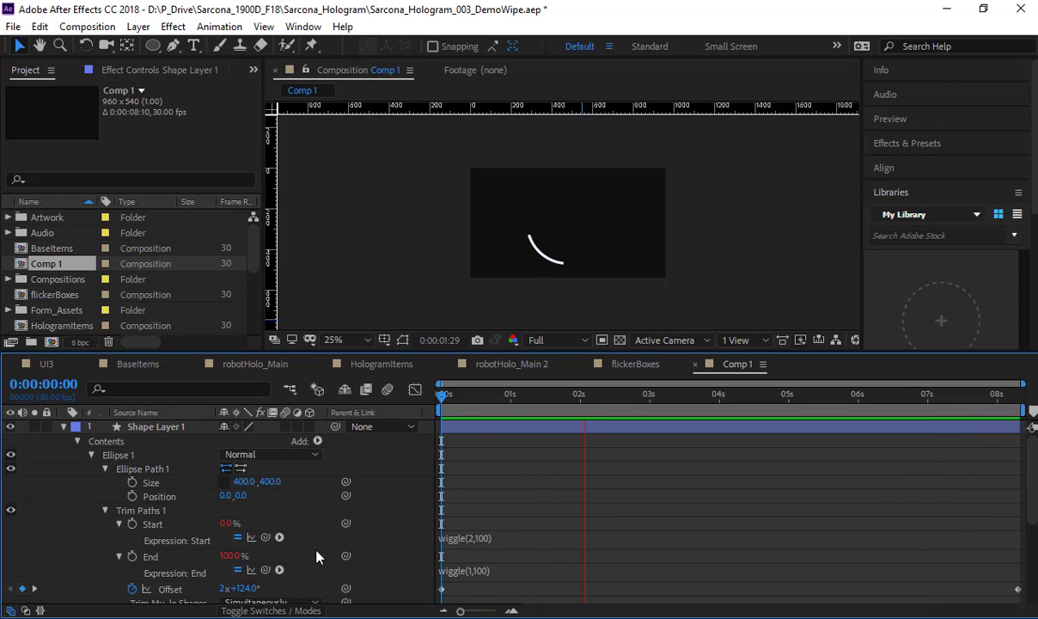
Step: Change the expressions to wiggle(2,50) on Start and wiggle(1,50) on End, preview the arc, and save the project
left_click(481, 537)
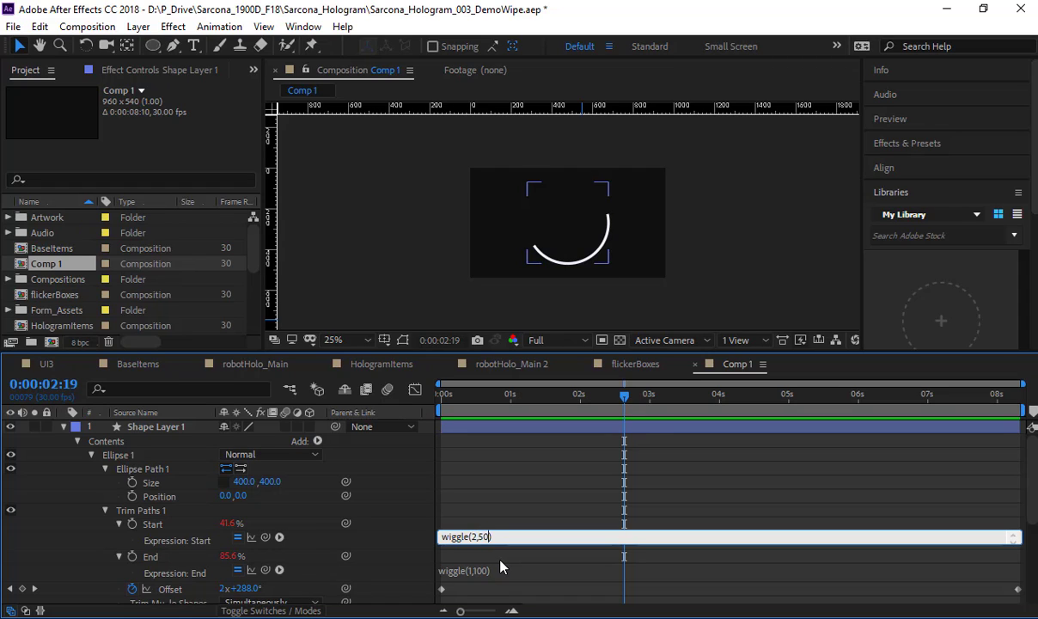
type("50")
left_click(479, 569)
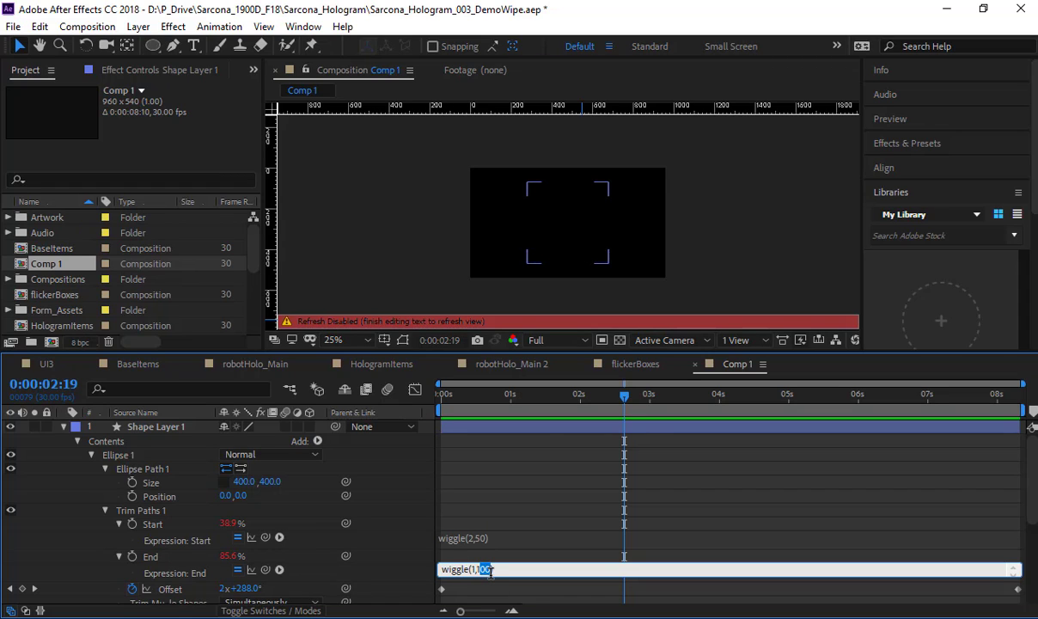
key("BackSpace")
left_click(414, 547)
key("space")
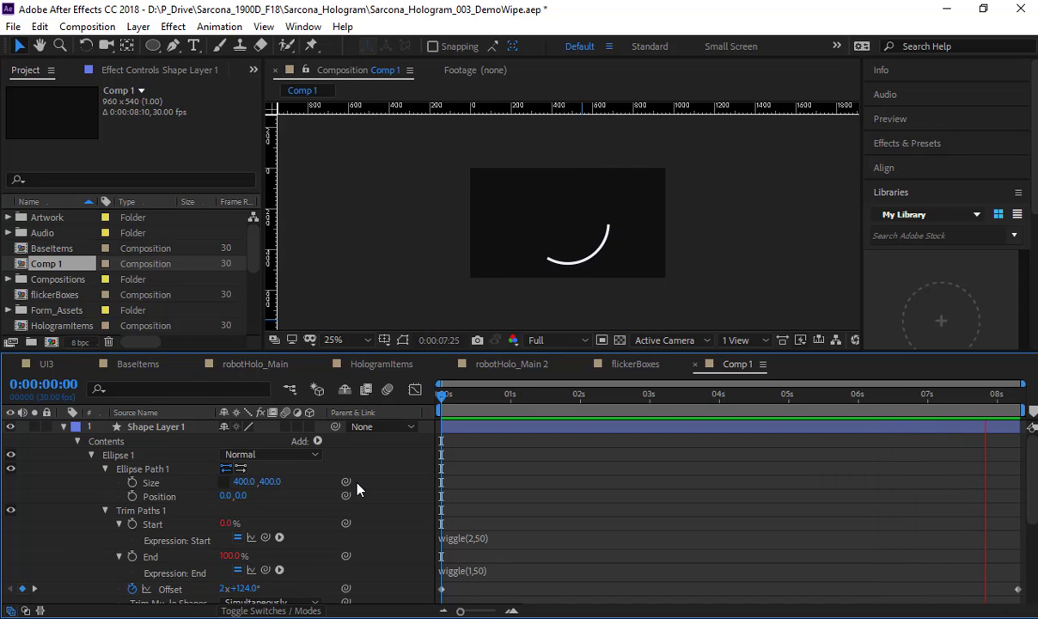
key("space")
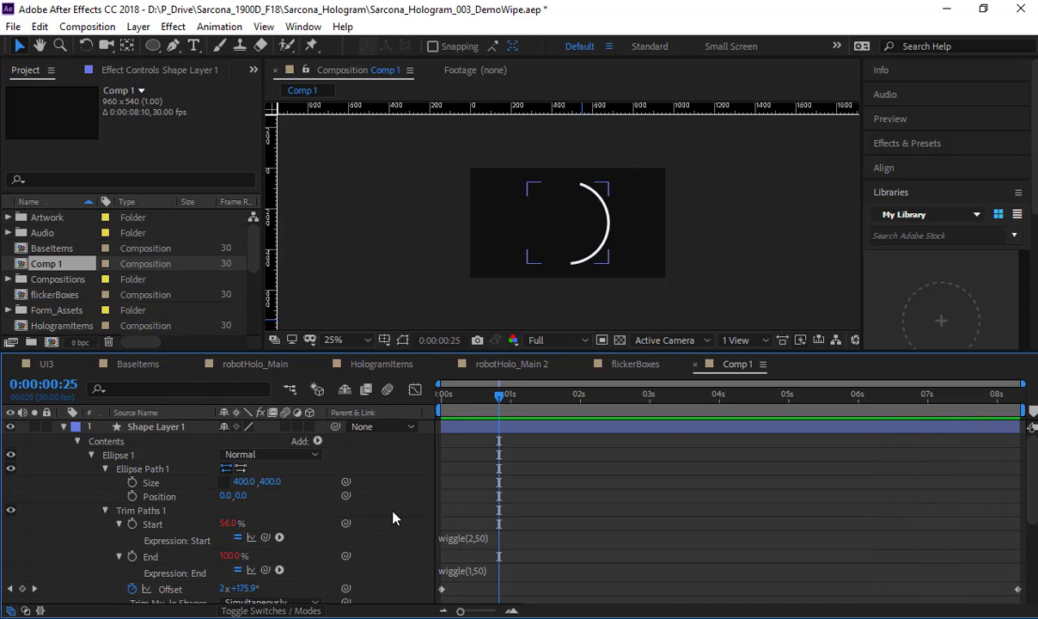
key("ctrl+s")
left_click(173, 27)
left_click(218, 428)
left_click(217, 428)
left_click(173, 27)
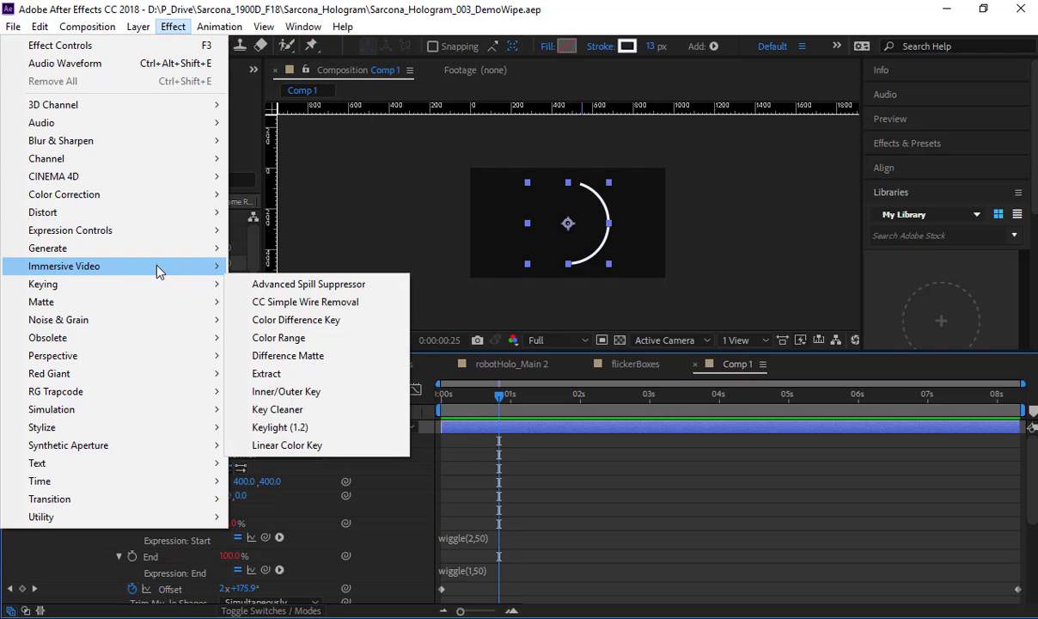
mouse_move(178, 342)
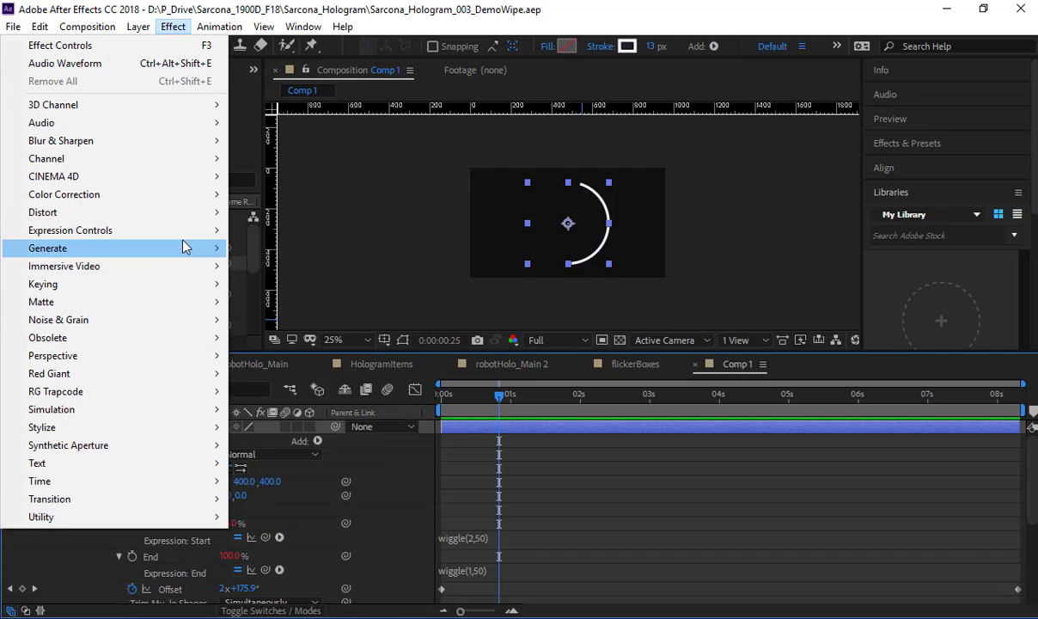
mouse_move(185, 248)
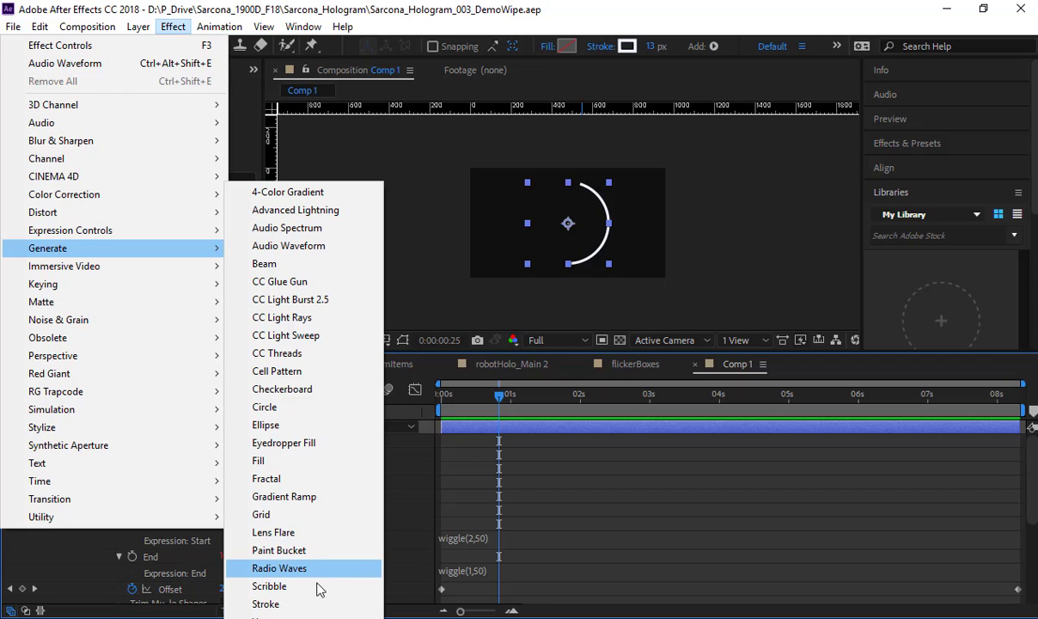
left_click(567, 464)
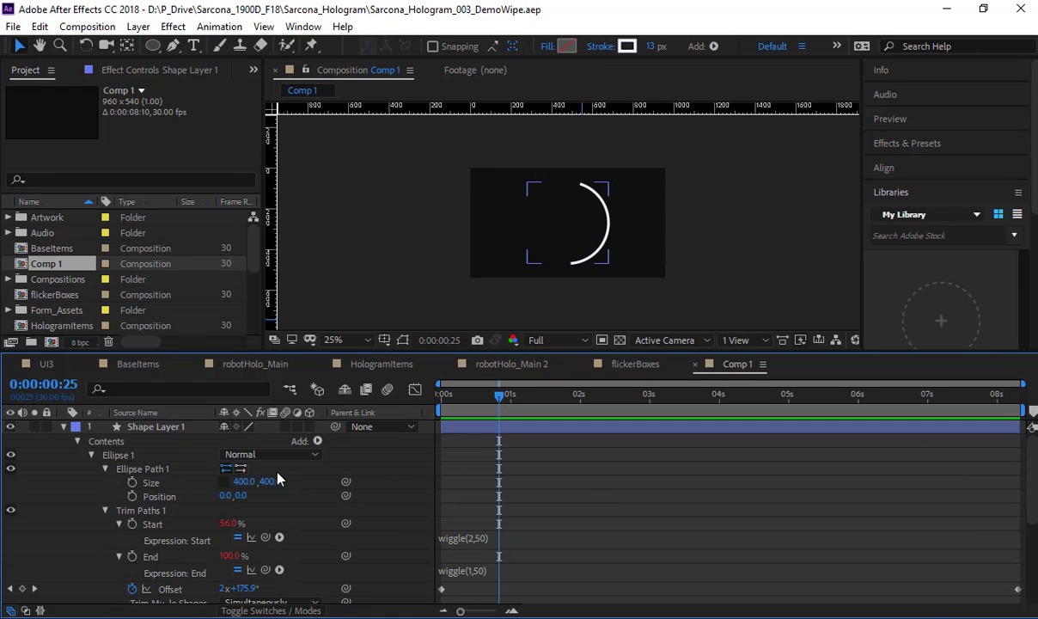
Step: Select the circle's shape layer and show only its keyframed properties
left_click(193, 441)
key("u")
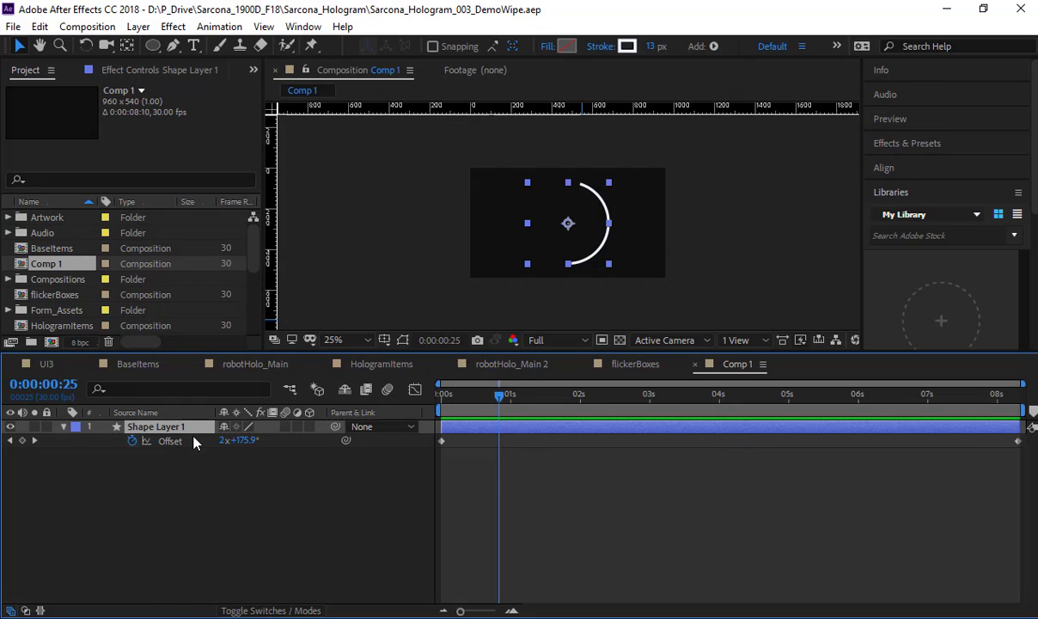
Step: Add a comp-sized black solid to Comp 1 and apply the Radio Waves effect to it
left_click(200, 503)
key("ctrl+y")
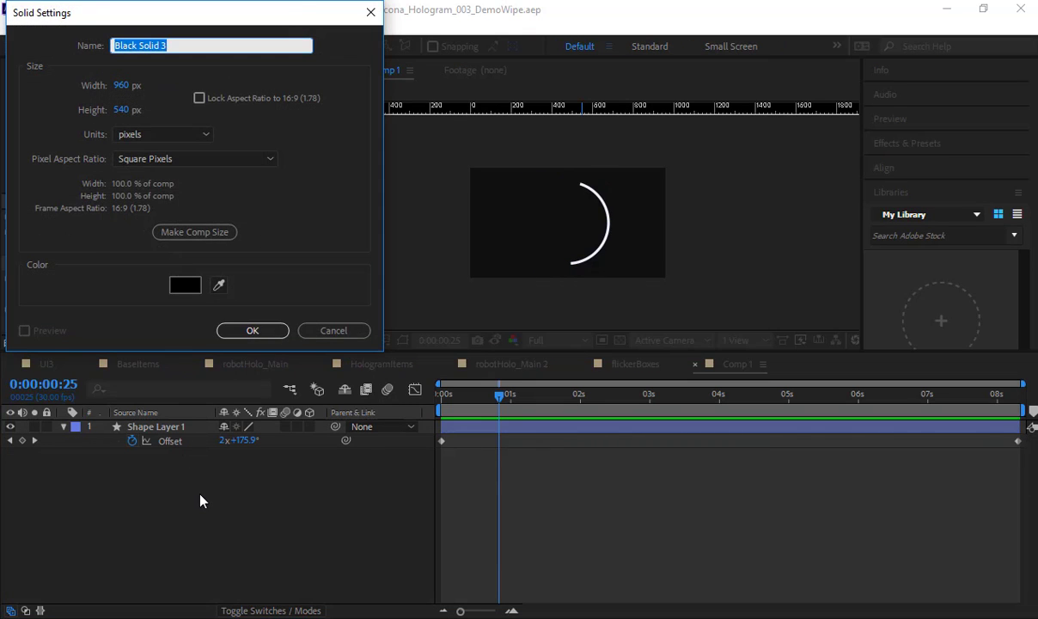
key("Return")
left_click(173, 27)
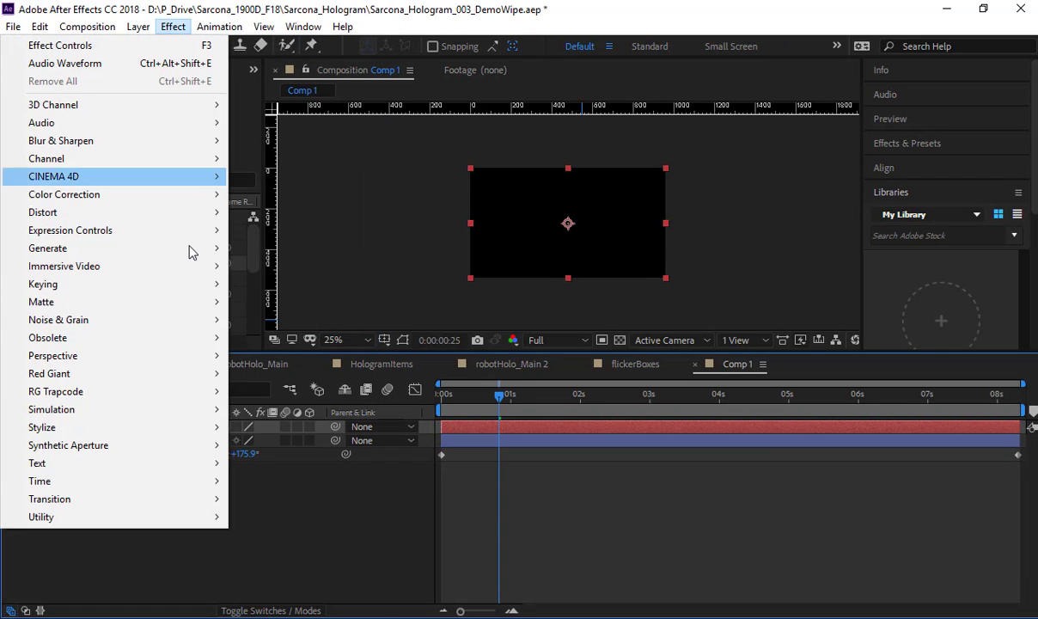
left_click(281, 568)
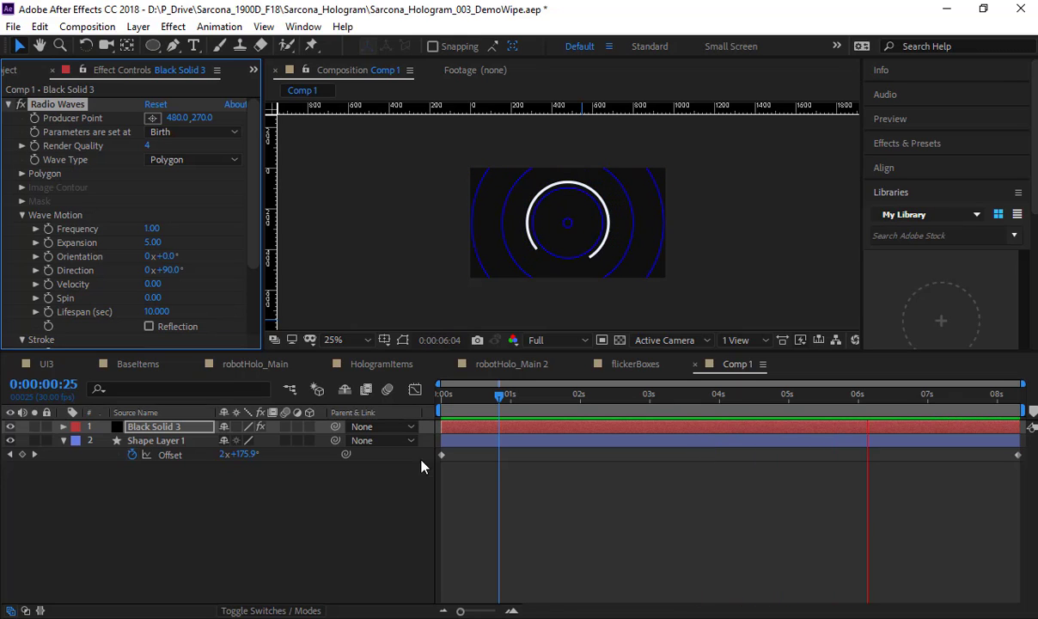
Step: Try Image Contours as the Radio Waves Wave Type, and switch the Wave Type to Mask
left_click(203, 159)
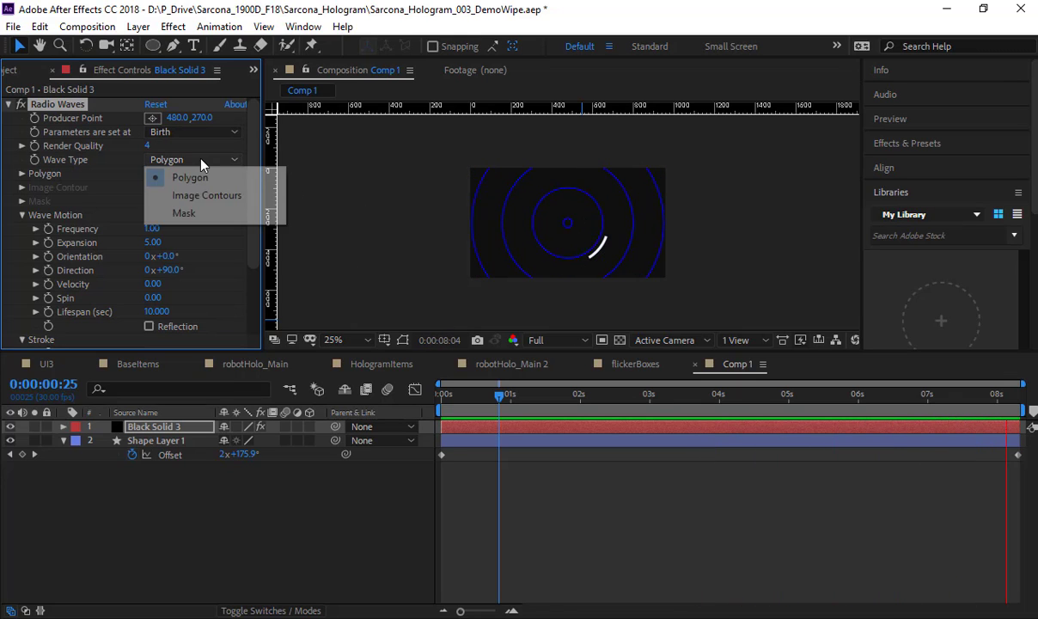
left_click(202, 195)
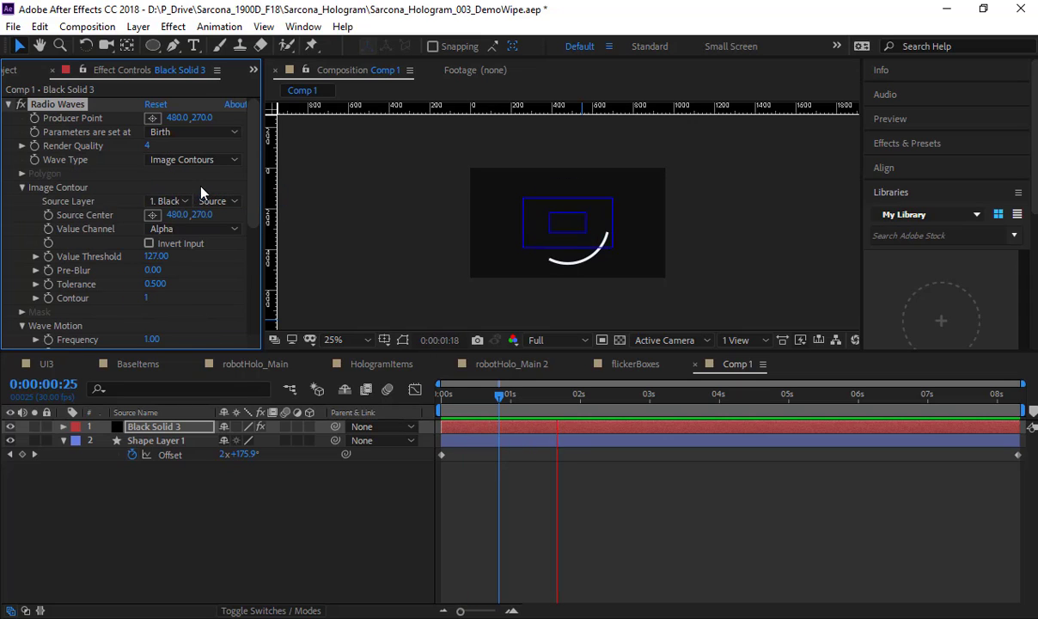
left_click(192, 159)
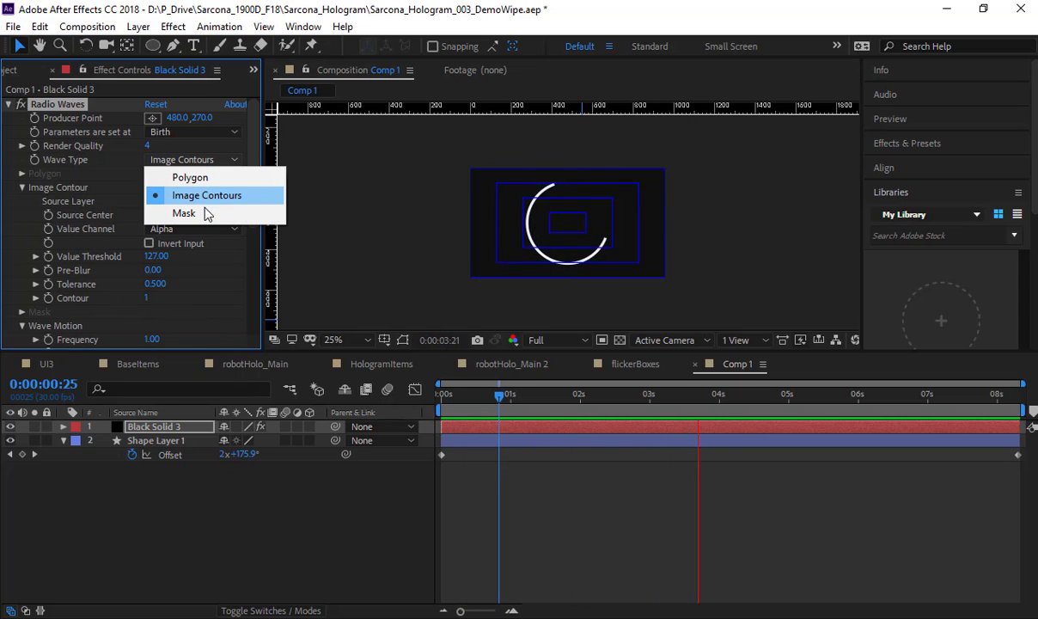
left_click(204, 213)
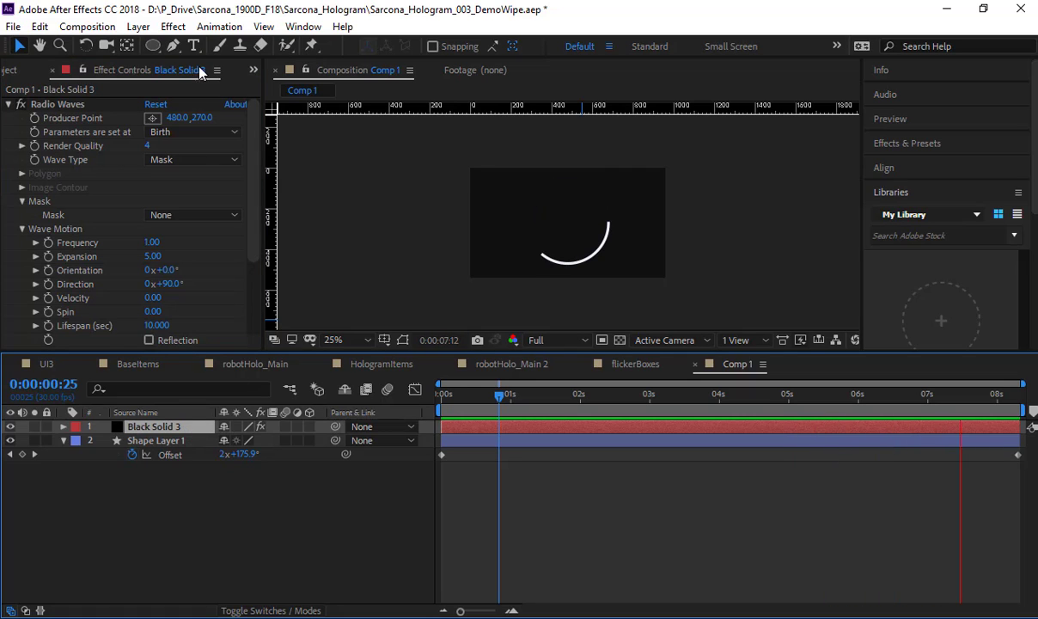
Step: Draw a closed, irregular seven-point mask on the black solid around the centre of the arc with the Pen tool
left_click(170, 47)
left_click(525, 225)
left_click(566, 255)
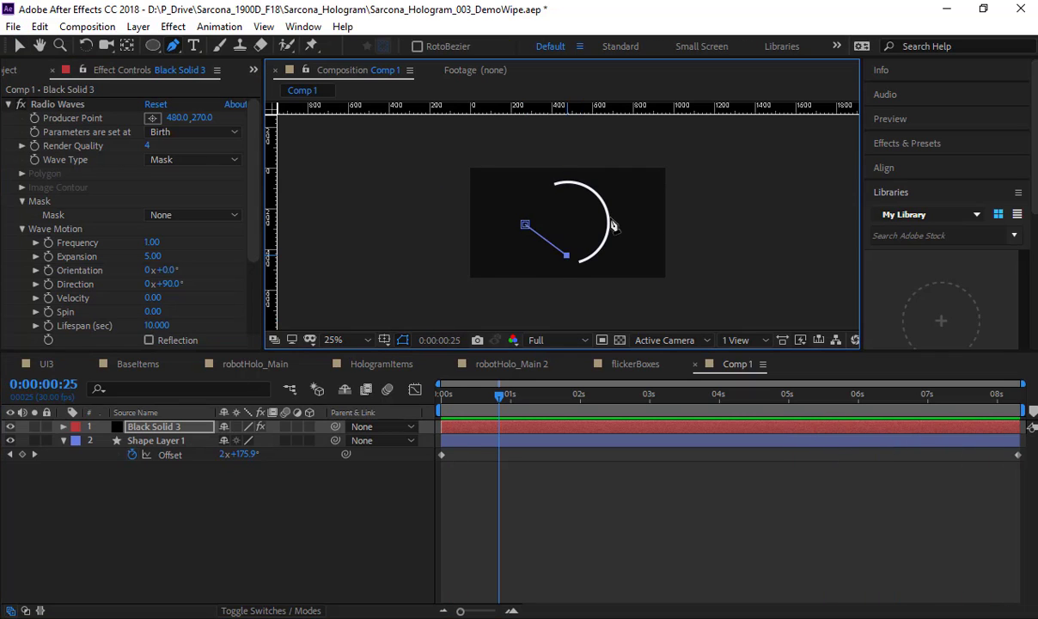
left_click(609, 216)
left_click_drag(581, 198, 578, 203)
left_click(575, 228)
left_click(559, 201)
left_click(541, 214)
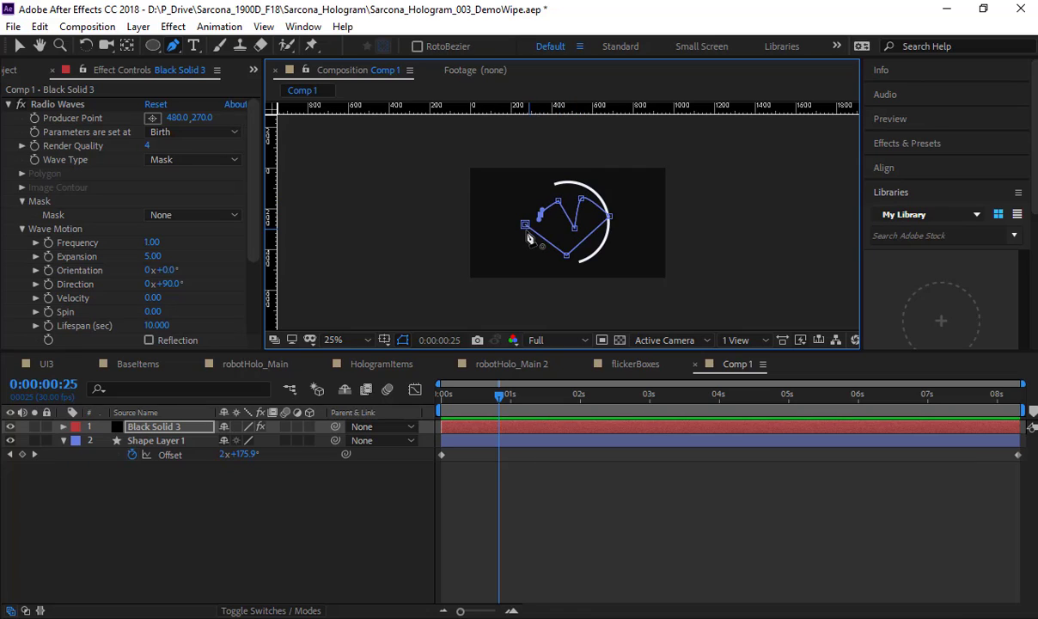
left_click(180, 418)
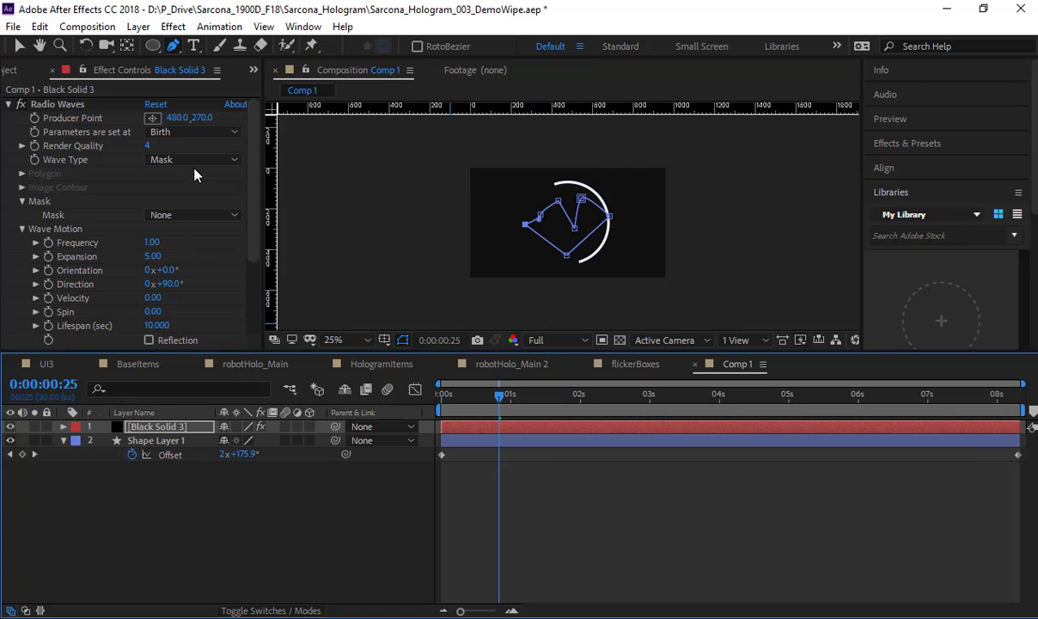
Step: Assign Mask 1 as the Radio Waves mask and preview the emitted waves
left_click(225, 215)
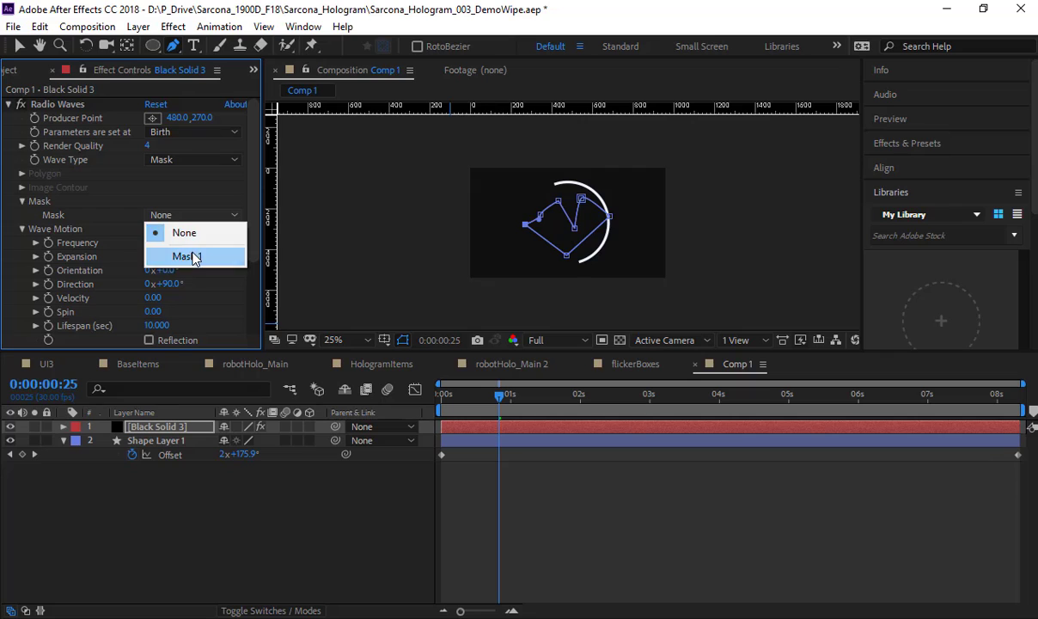
left_click(196, 256)
left_click(479, 543)
key("space")
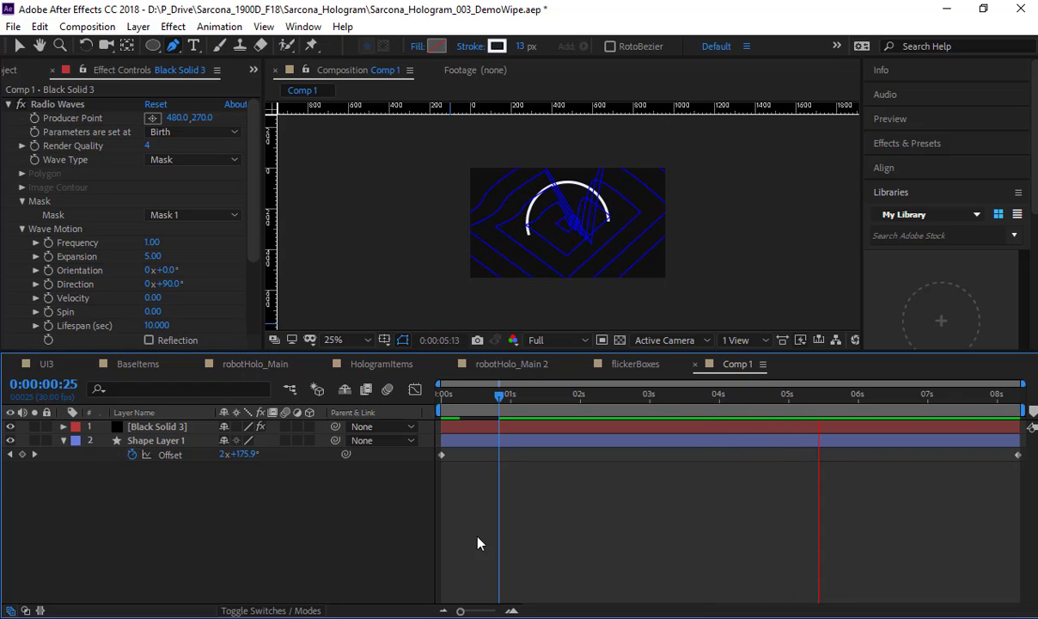
Step: Set the Wave Motion values to Frequency 1.50, Expansion 2.80, Orientation 38° and Spin 84
left_click_drag(152, 243, 202, 250)
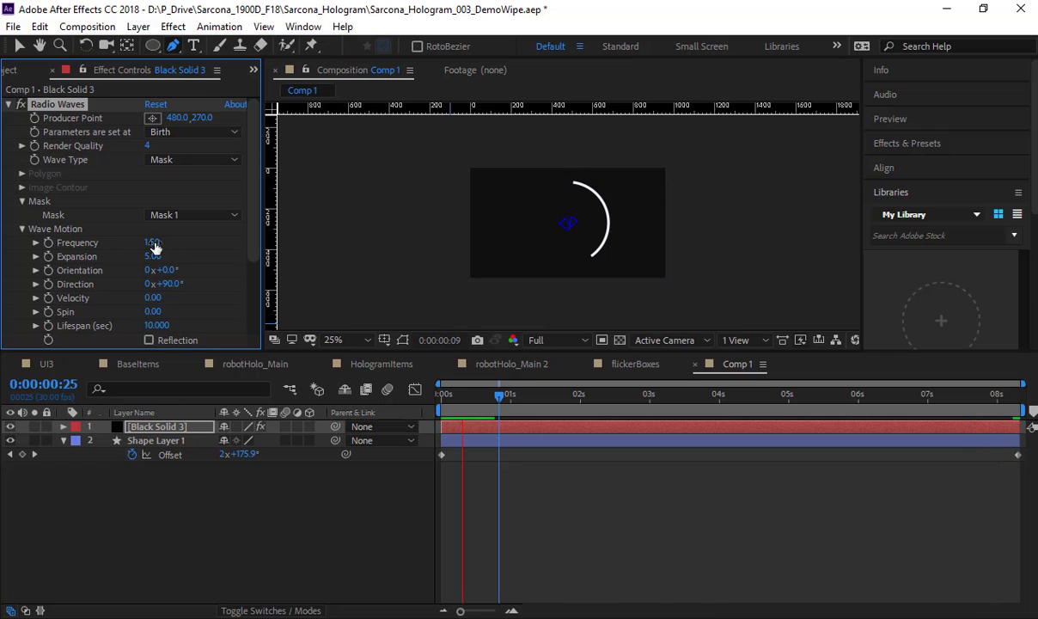
left_click(155, 244)
left_click(187, 260)
left_click_drag(156, 257, 134, 257)
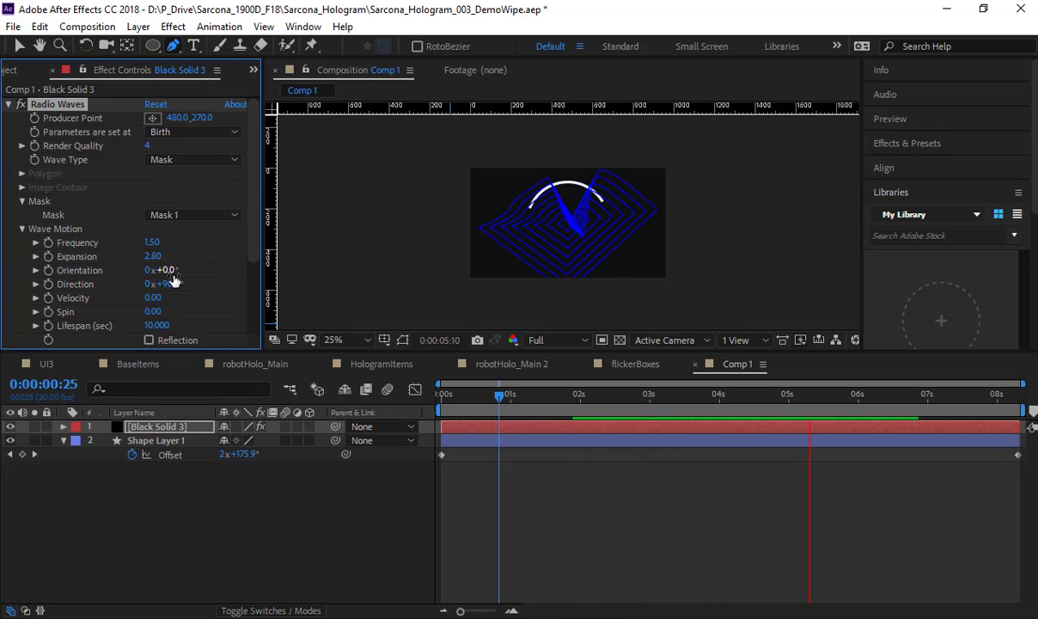
left_click_drag(173, 272, 204, 273)
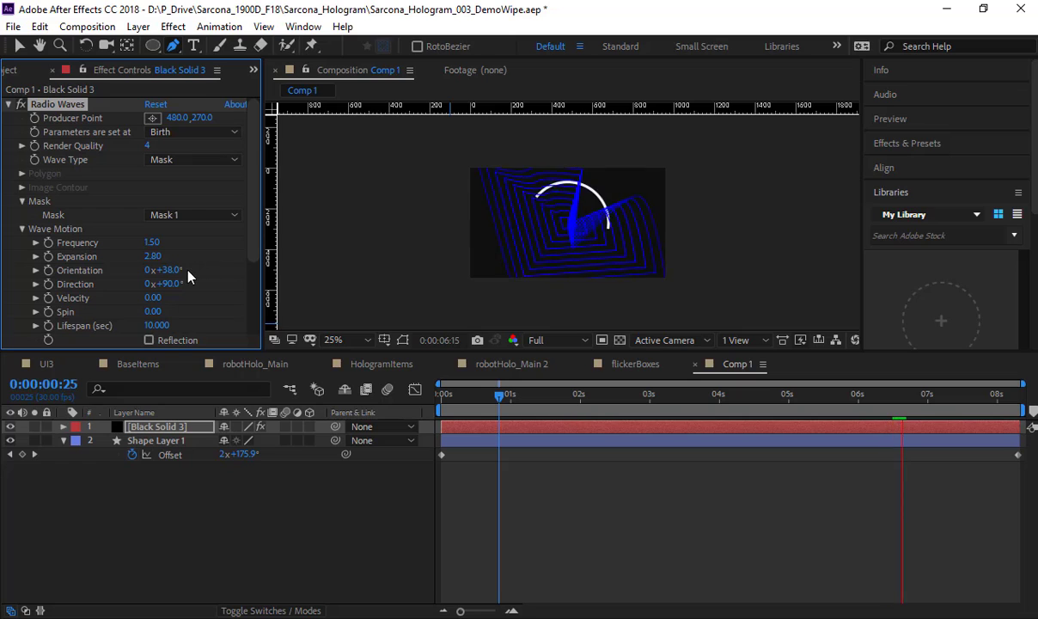
left_click_drag(152, 311, 217, 315)
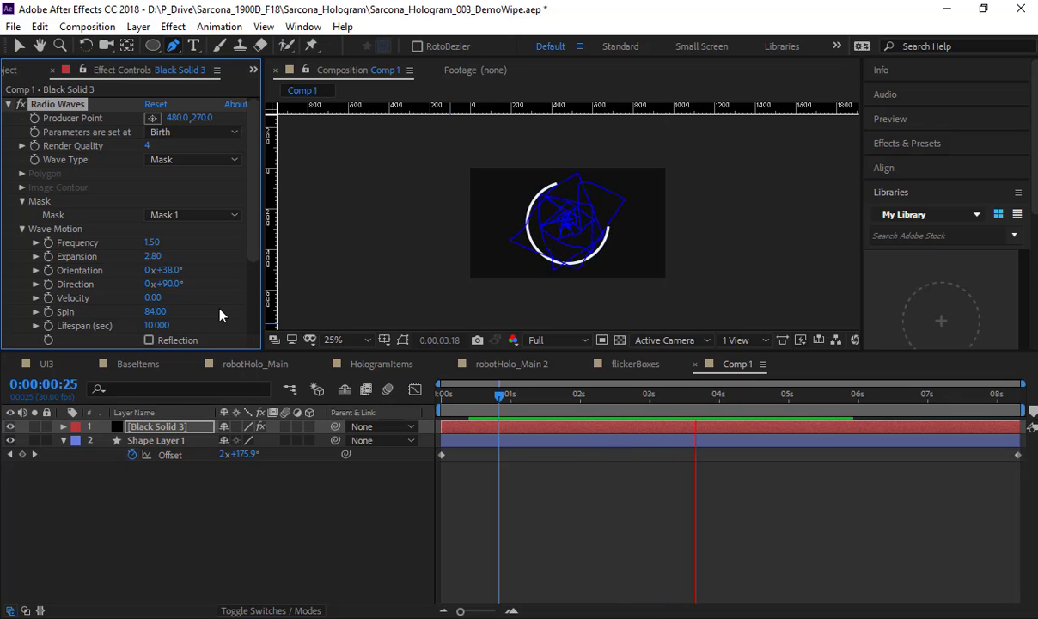
Step: Try a wave Lifespan of 1 second, and raise it to 3 seconds
left_click(157, 325)
type("1")
key("Tab")
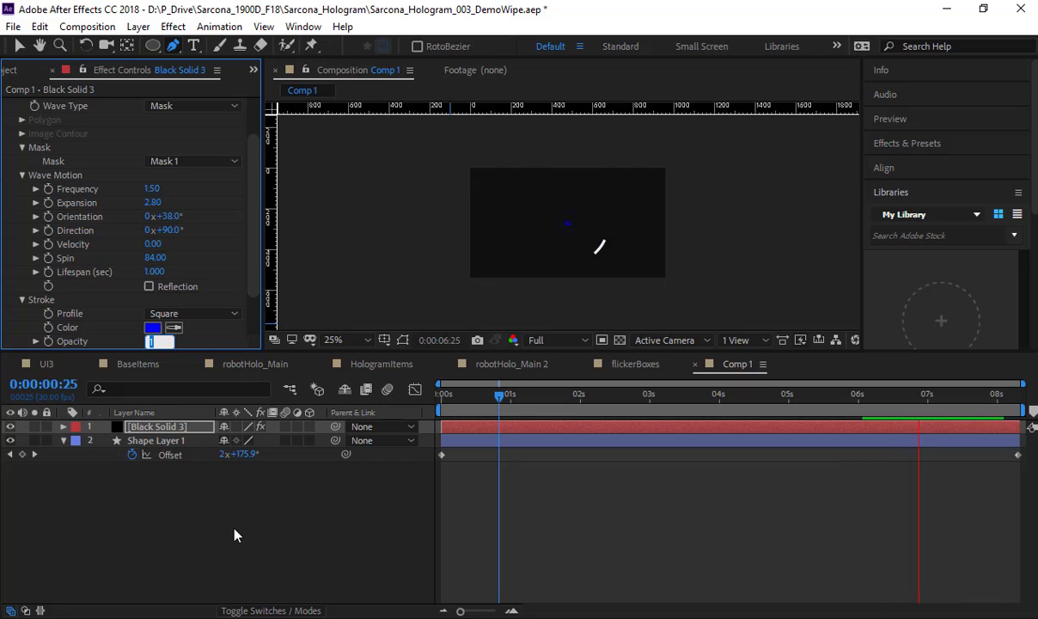
left_click(156, 274)
type("3")
key("Tab")
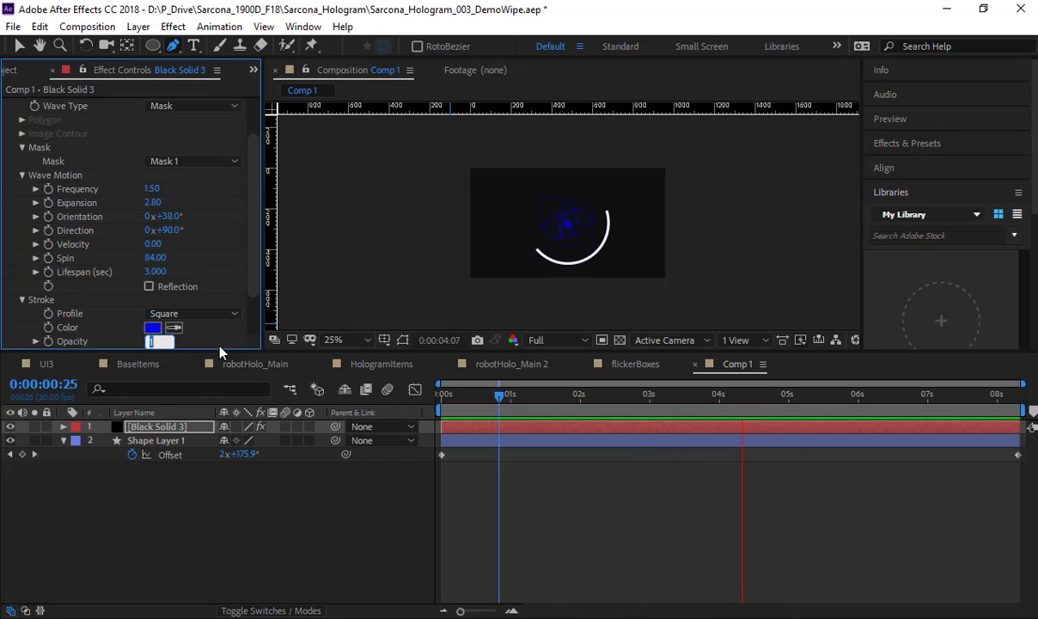
Step: Change the wave stroke Profile to Triangle and its color to pale lavender ADADC8, and inspect the preview up close
left_click(209, 314)
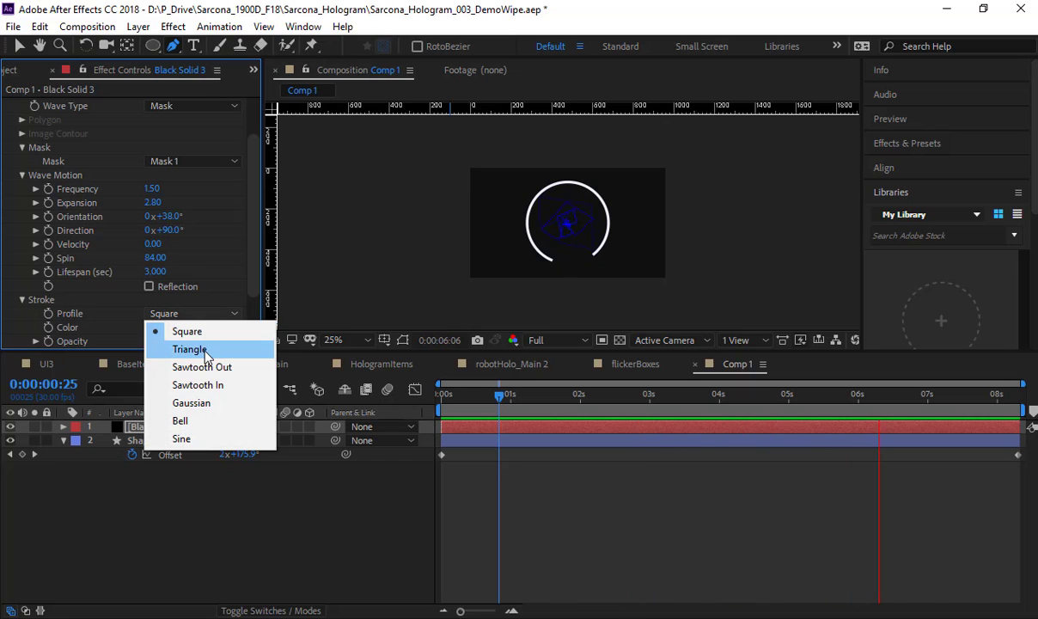
left_click(194, 349)
left_click(153, 328)
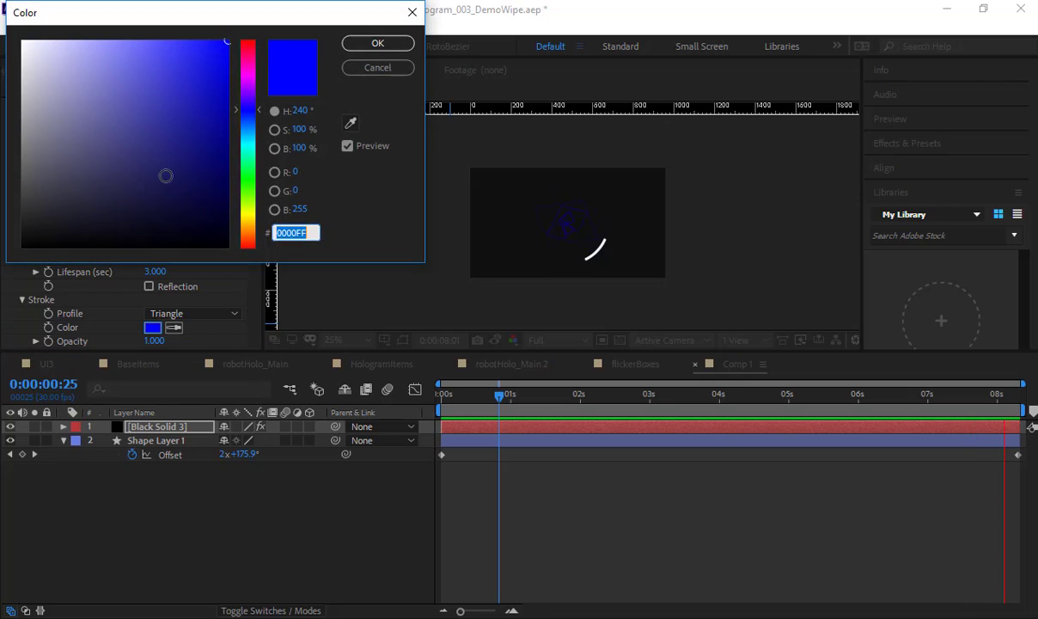
mouse_move(110, 142)
left_mouse_down()
mouse_move(58, 123)
mouse_move(44, 100)
mouse_move(49, 84)
left_mouse_up()
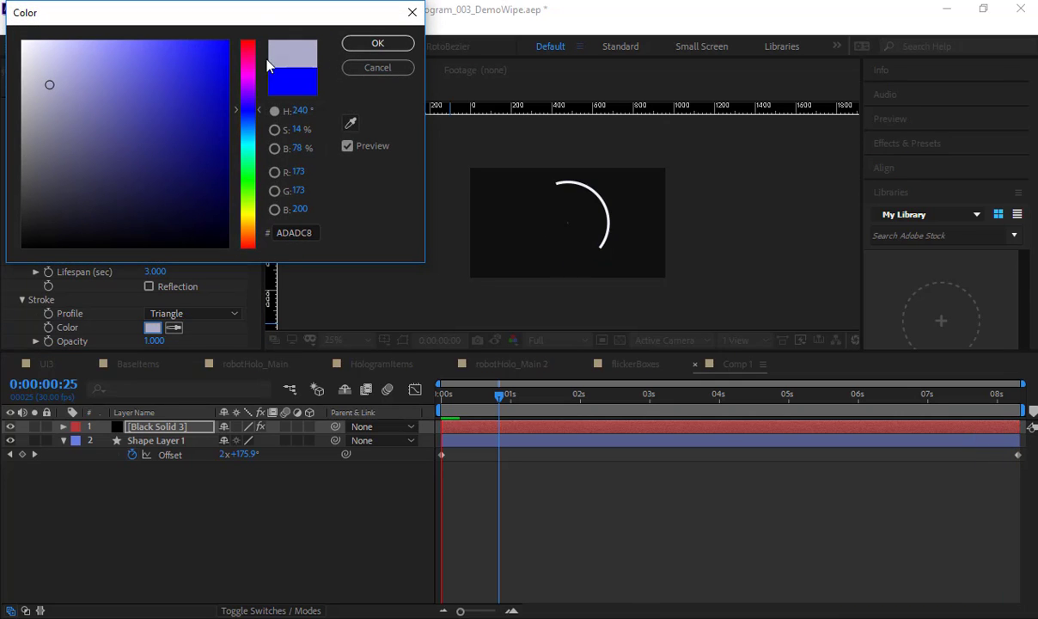
left_click(361, 45)
scroll(554, 243, "up", 4)
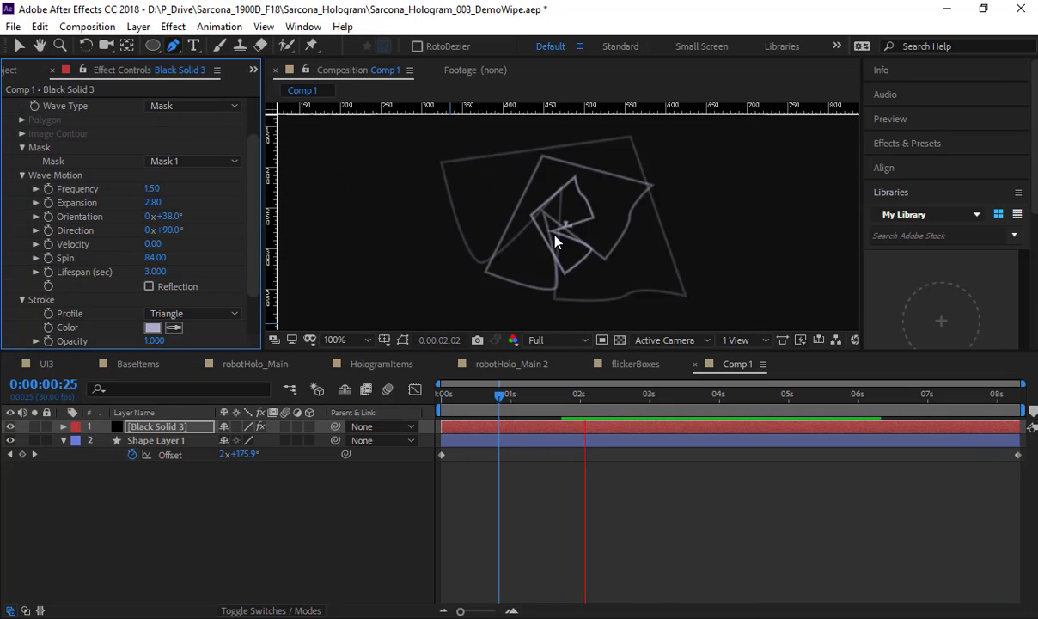
scroll(554, 242, "down", 2)
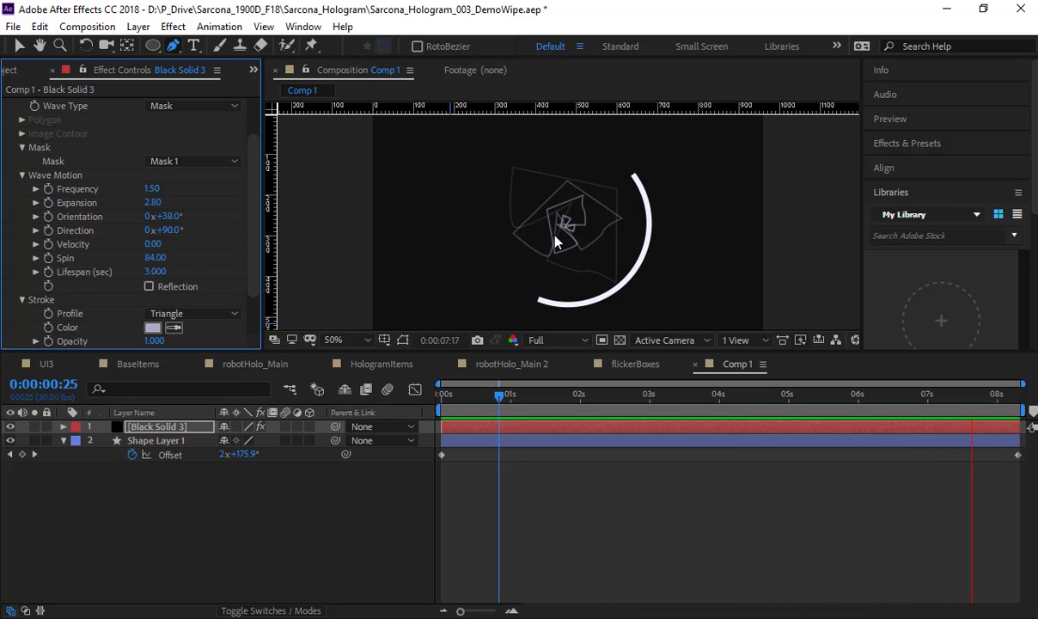
Step: Set the wave stroke's Start Width to 14.50 and the Lifespan to 5.5 seconds
scroll(240, 242, "down", 3)
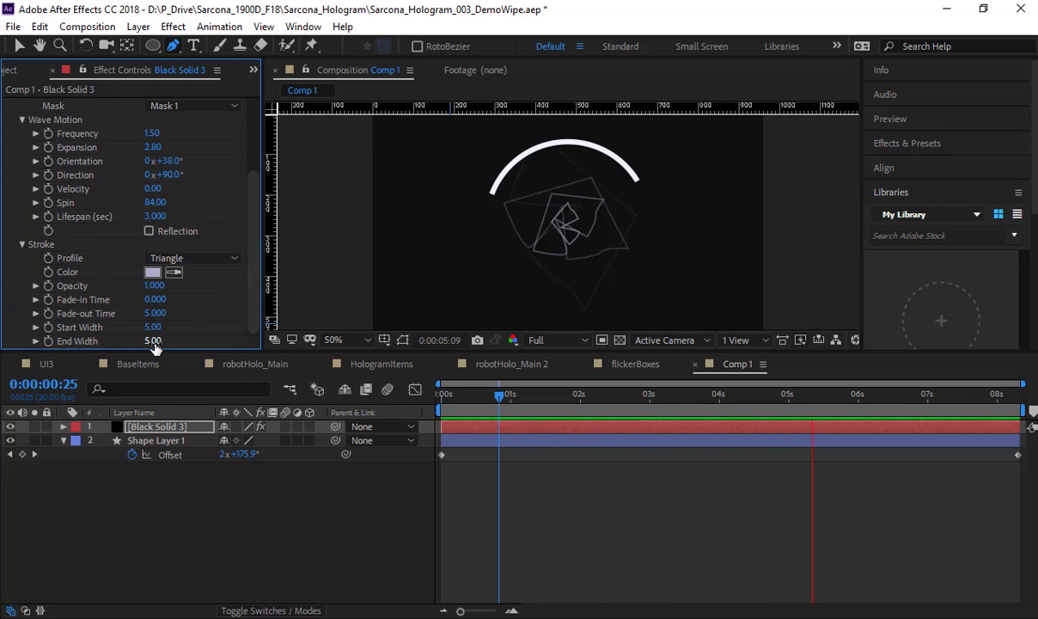
left_click_drag(153, 328, 225, 325)
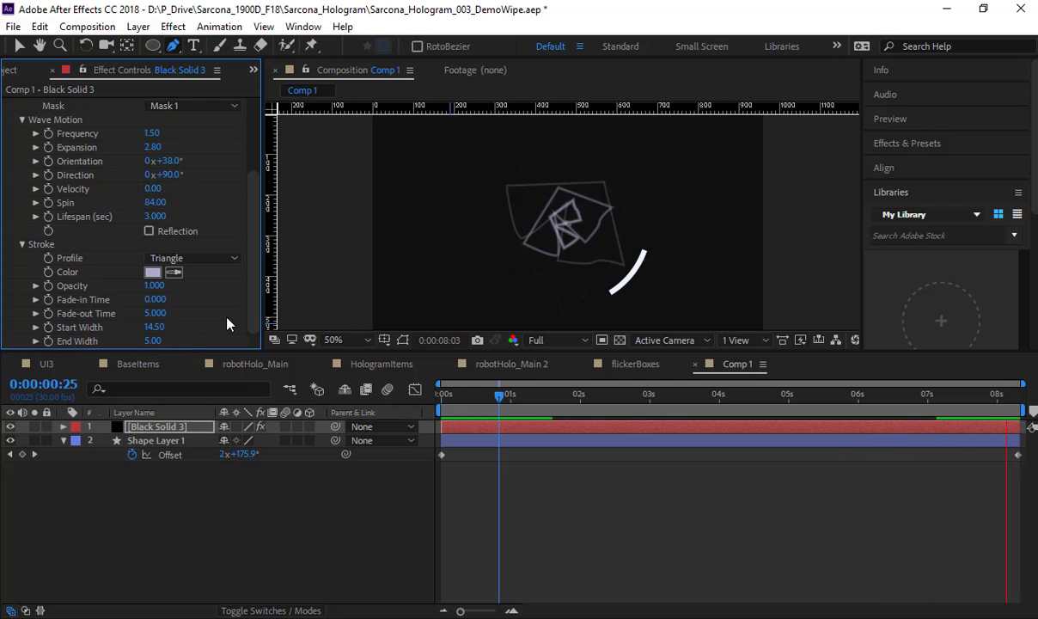
left_click_drag(152, 217, 173, 219)
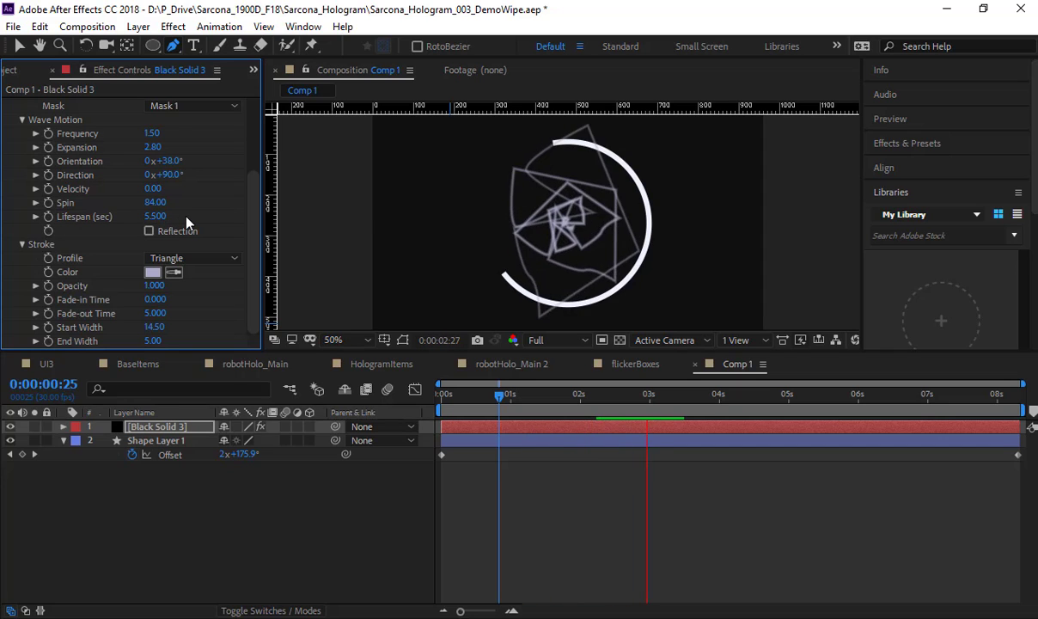
Step: Switch the Wave Type to Polygon, enable Star, and set Star Depth to -0.08
scroll(182, 206, "up", 3)
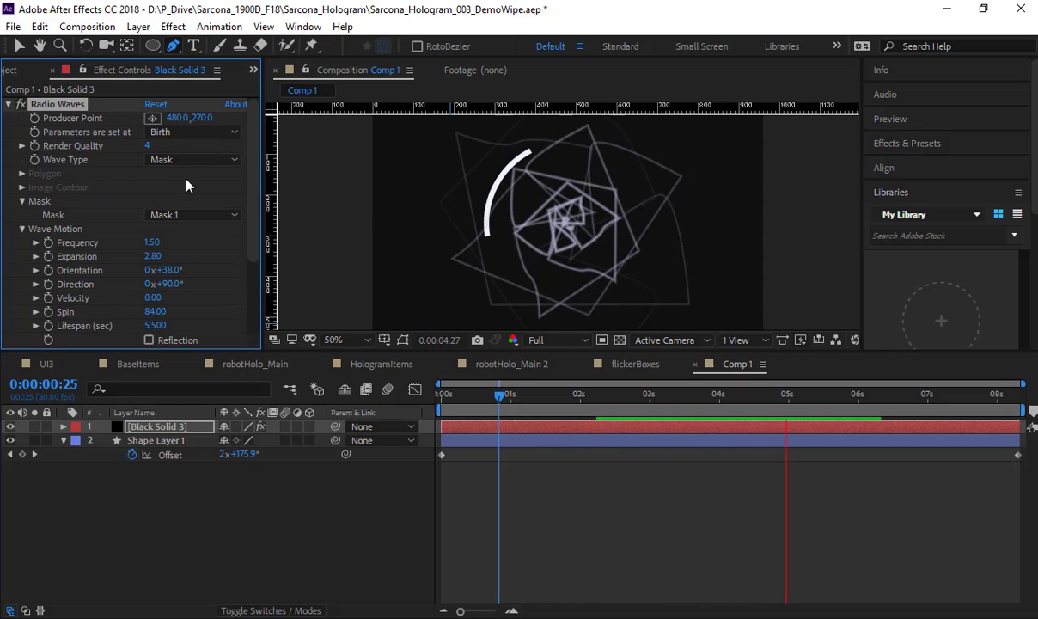
left_click(179, 159)
left_click(185, 177)
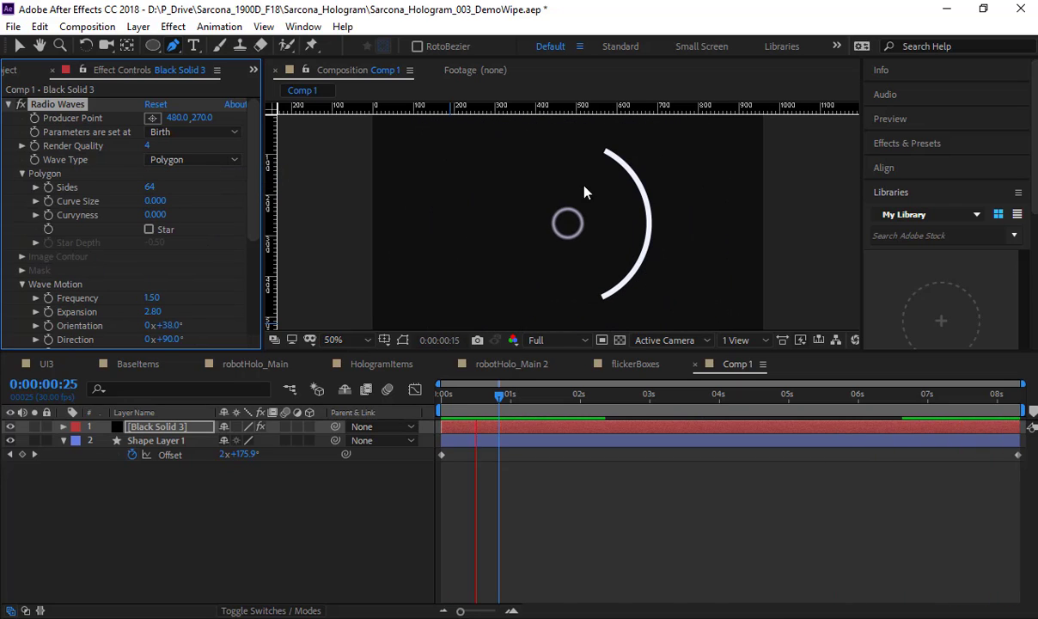
left_click(148, 230)
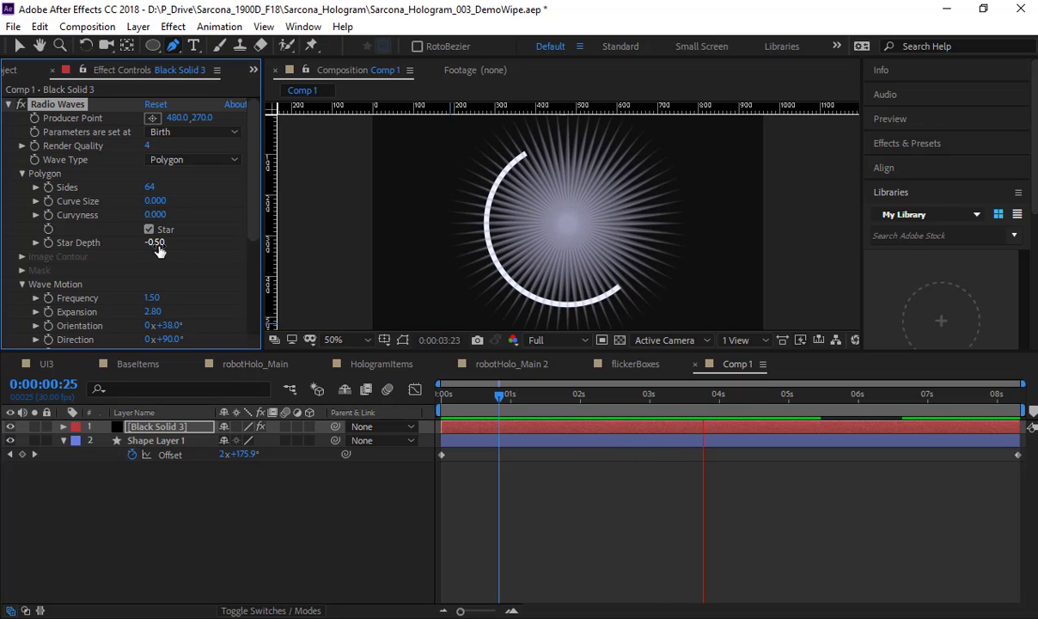
left_click_drag(158, 244, 203, 246)
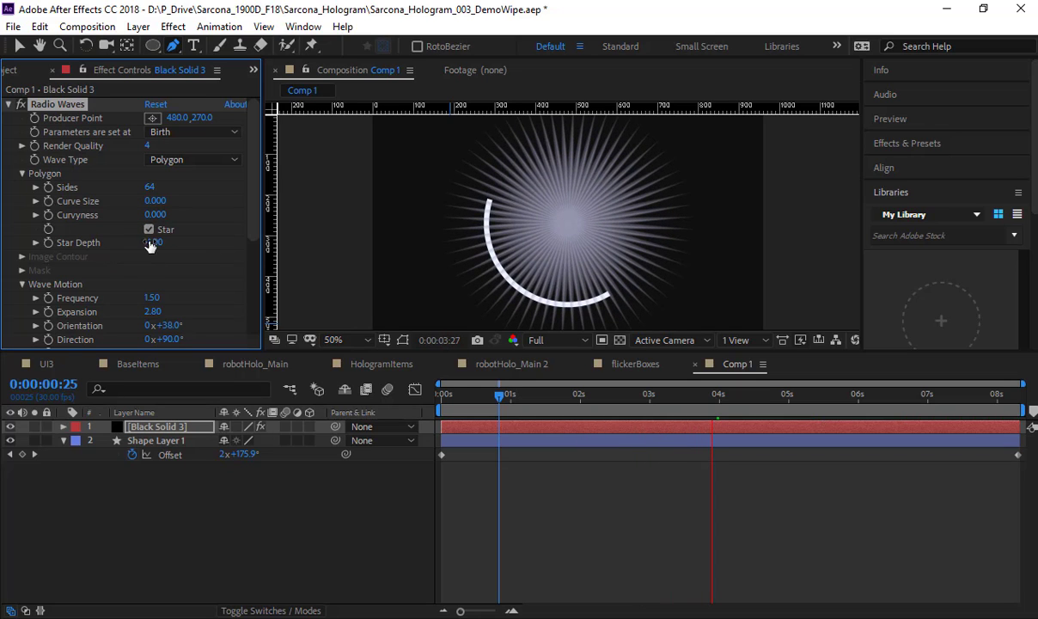
left_click_drag(147, 242, 200, 242)
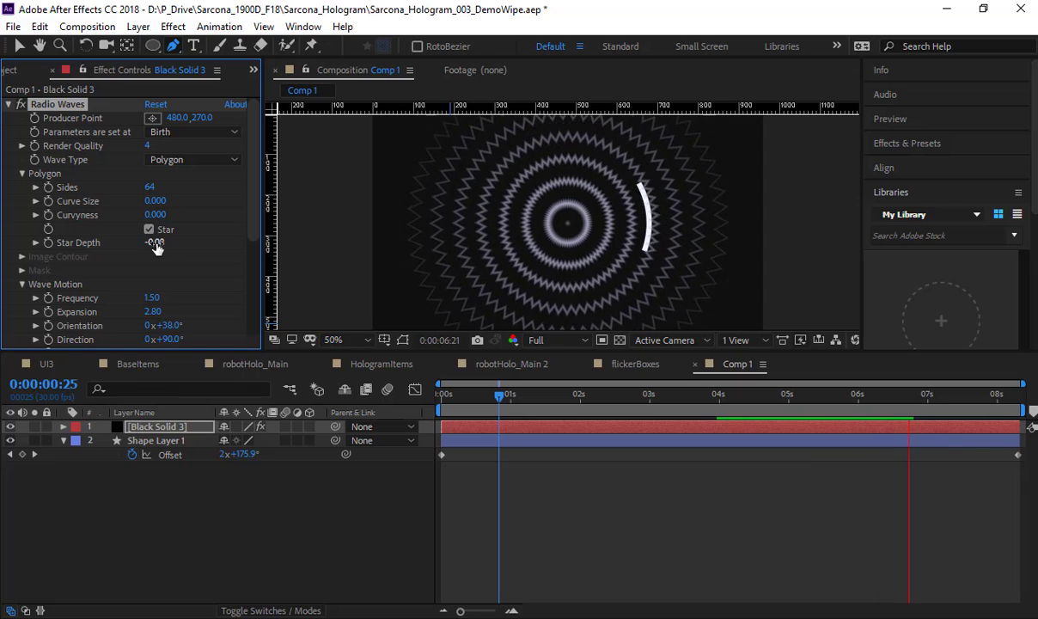
Step: Set the polygon's Sides to 20 and the wave stroke's Start Width to 28.60
left_click(150, 187)
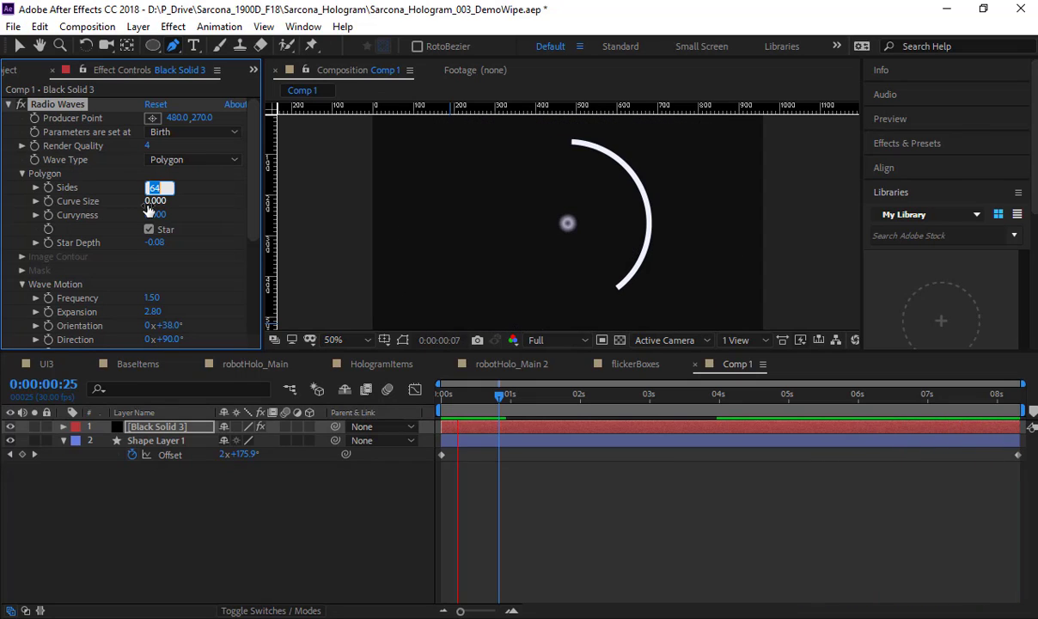
type("20")
key("Return")
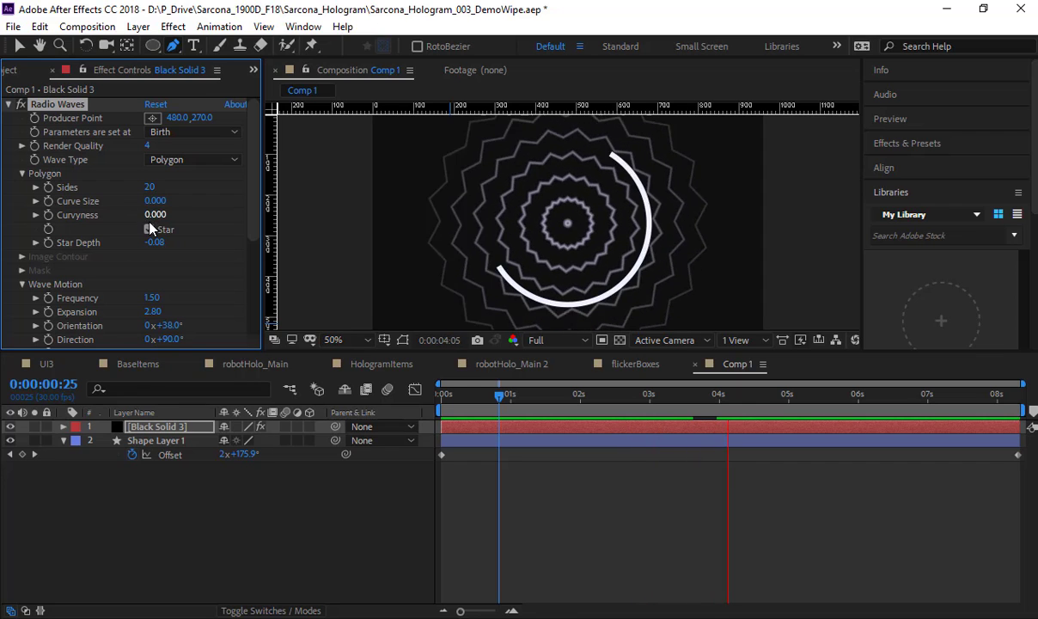
scroll(197, 291, "down", 6)
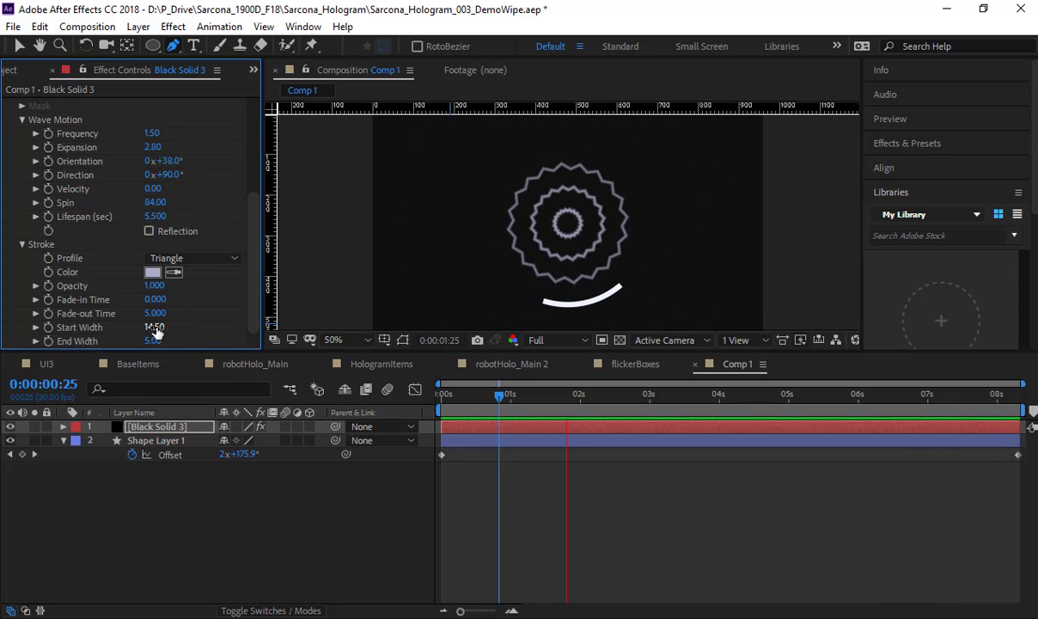
left_click_drag(151, 327, 269, 325)
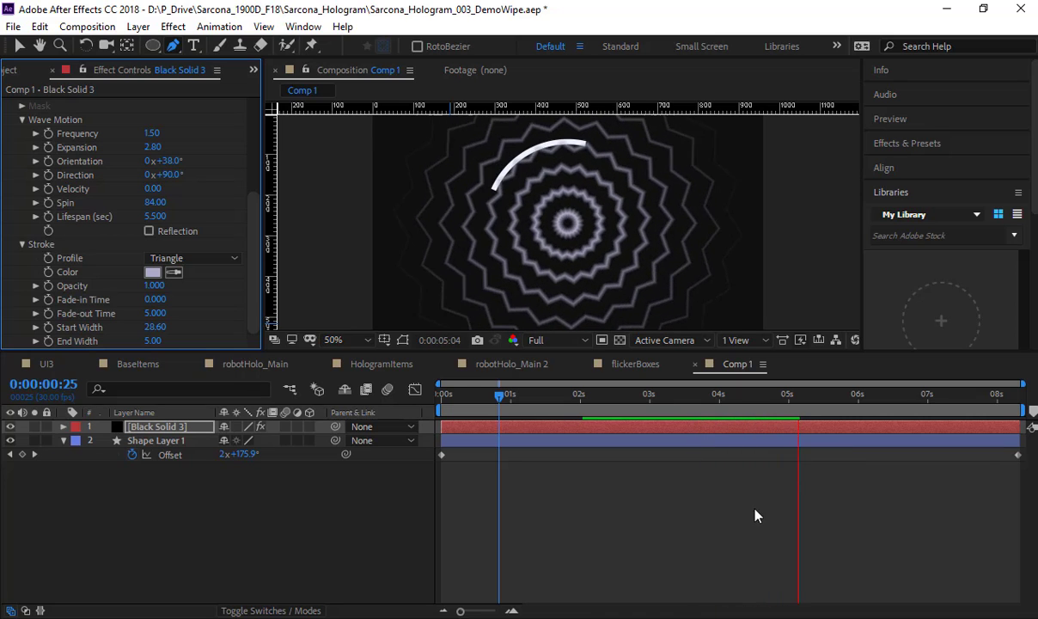
Step: Stop the Comp 1 preview at 0:00:06:07 and examine the full frame with the arc over the star pattern
key("space")
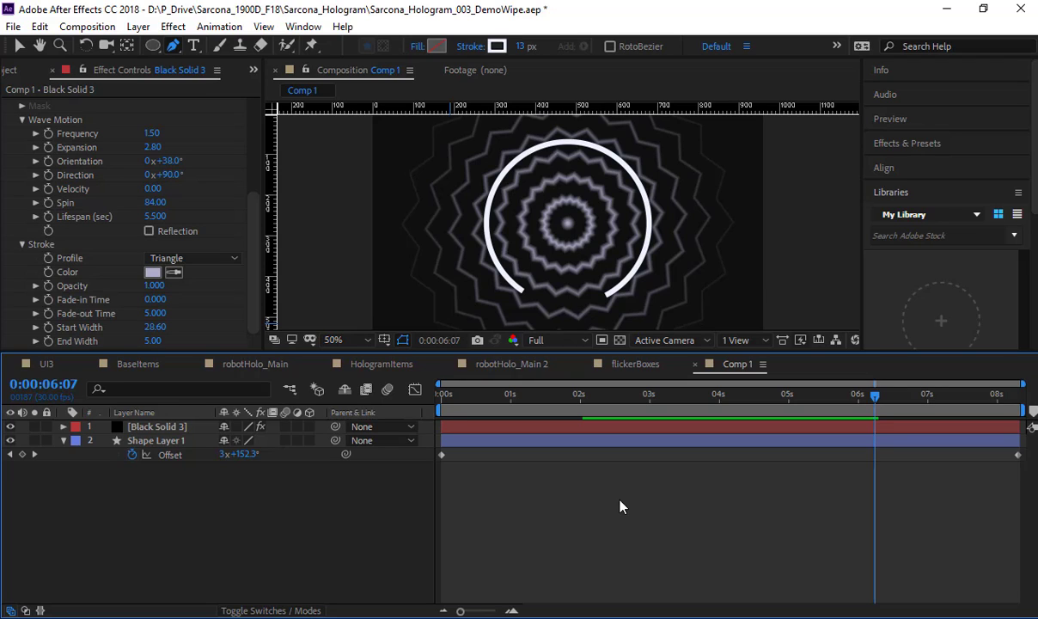
scroll(585, 238, "down", 2)
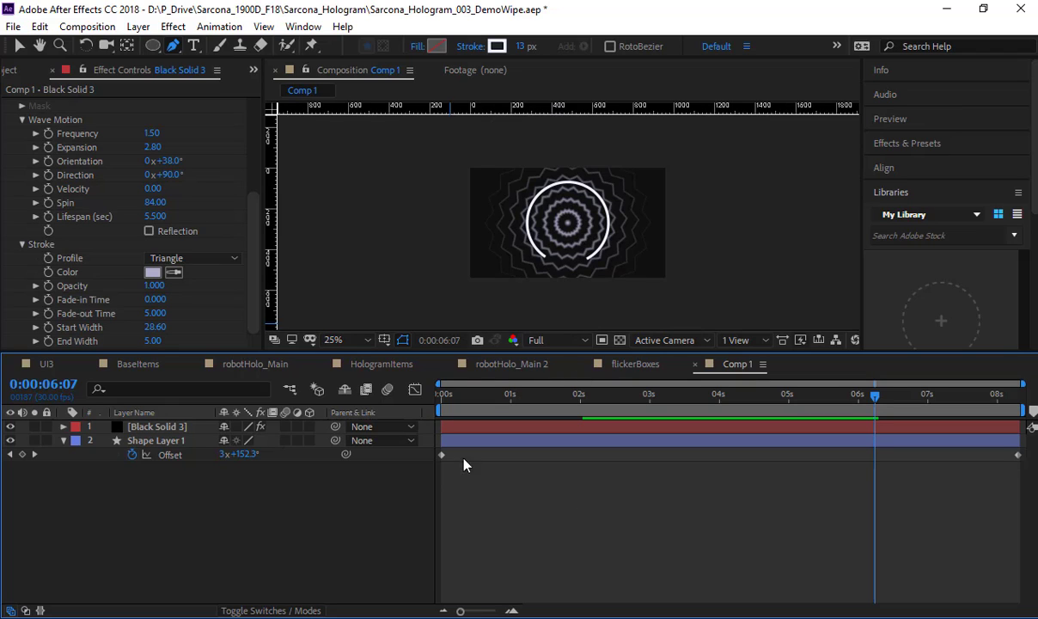
Step: Review the robotHolo_Main composition from start to 0:00:08:09, examining the green rings and the hologram control panel up close
left_click(67, 370)
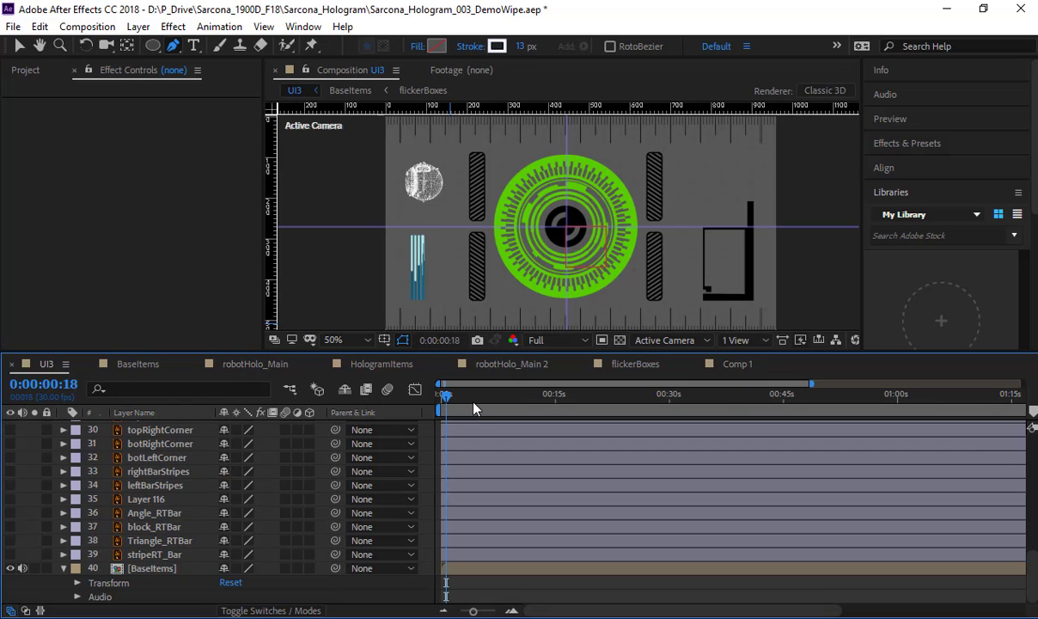
left_click(280, 372)
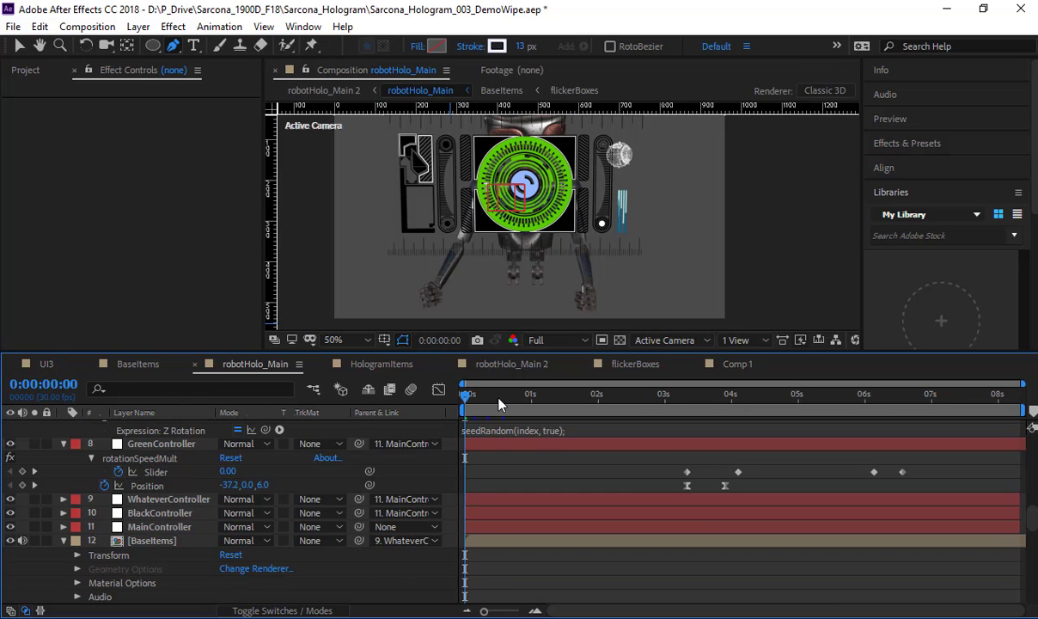
left_click_drag(573, 404, 670, 411)
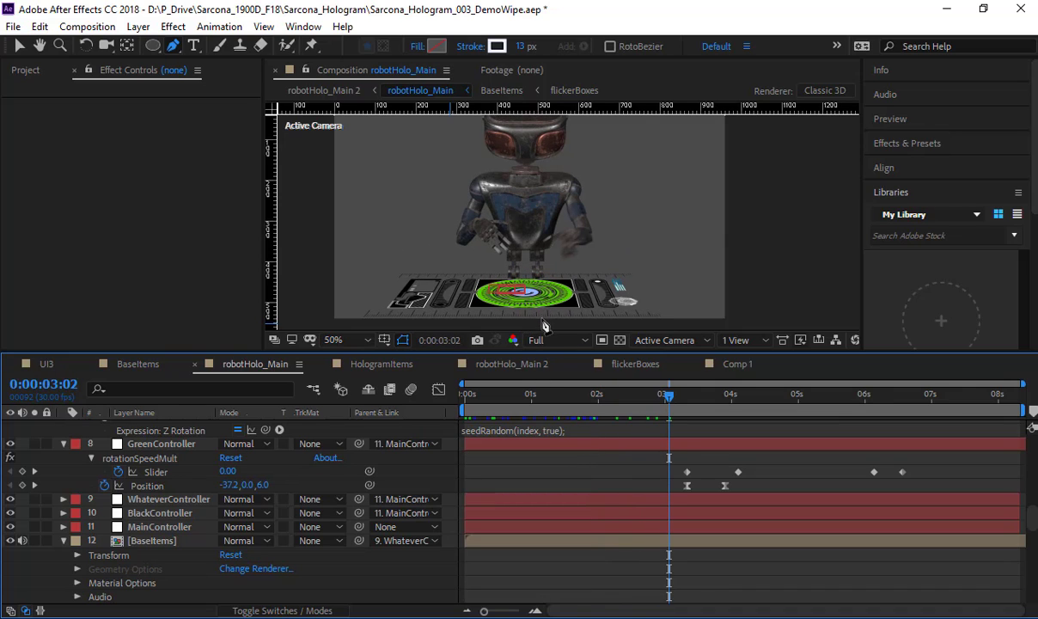
left_click_drag(673, 401, 1008, 432)
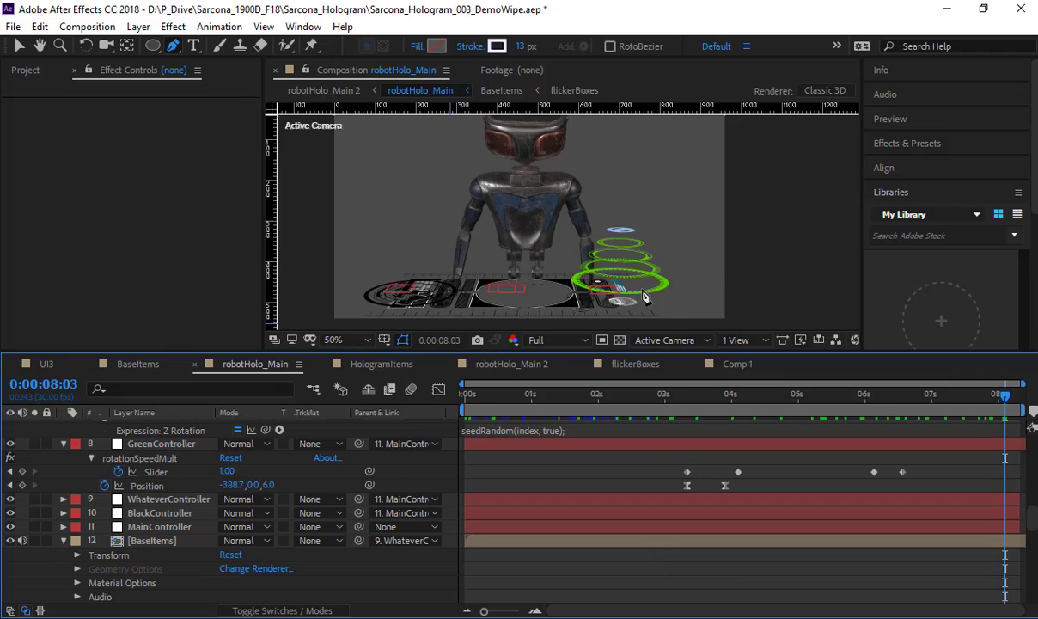
scroll(645, 297, "up", 1)
left_click_drag(616, 275, 526, 138)
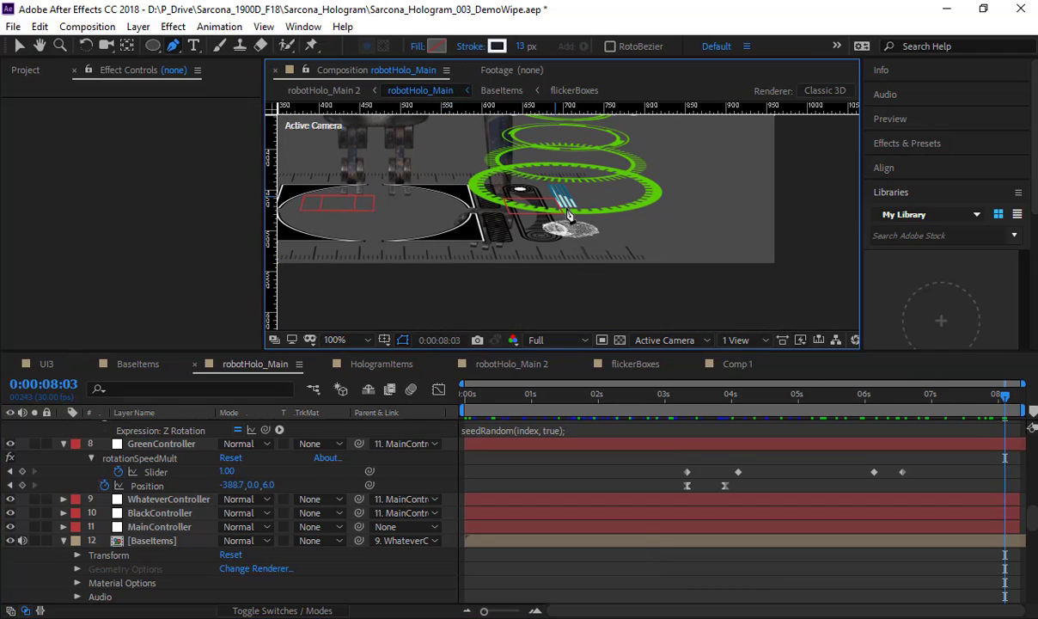
left_click_drag(496, 224, 802, 248)
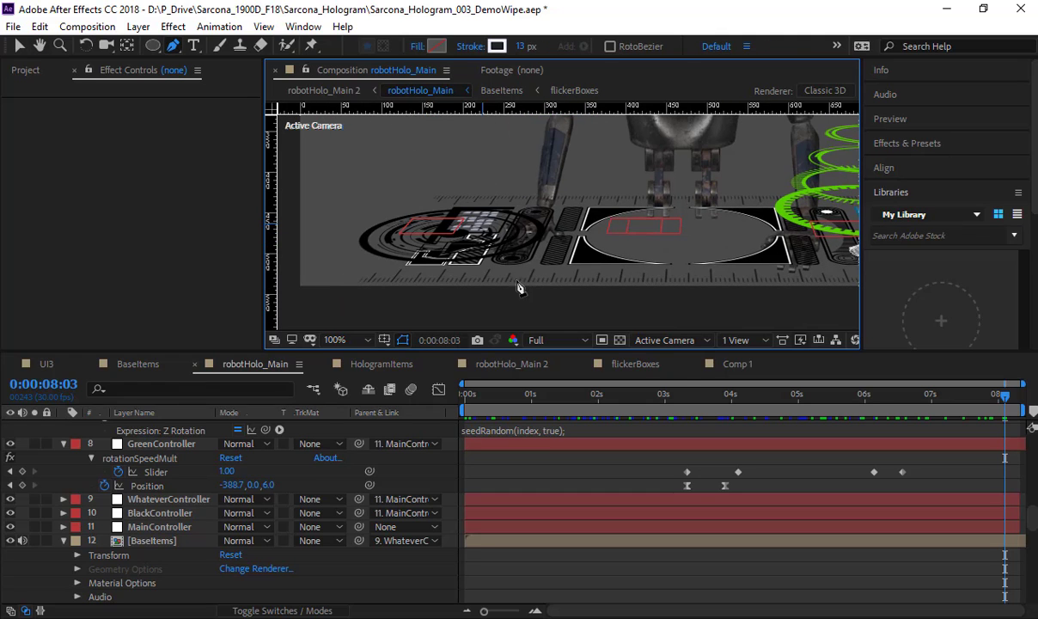
left_click_drag(678, 393, 1022, 427)
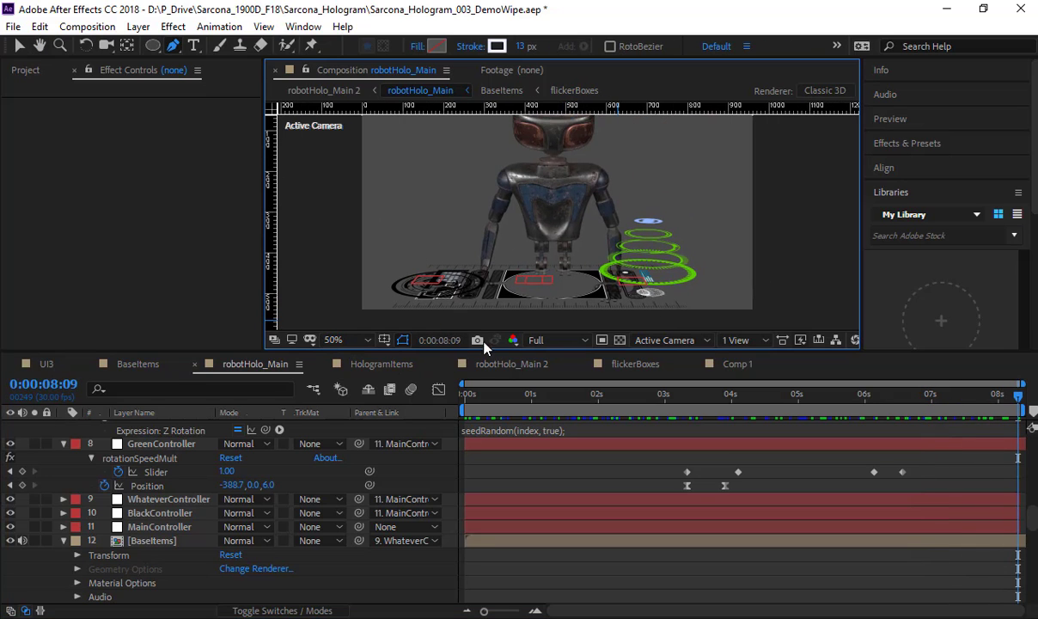
Step: Review the robotHolo_Main 2 animation up to 0:00:04:14, and view the flickering boxes in the flickerBoxes composition
left_click(382, 363)
left_click(503, 364)
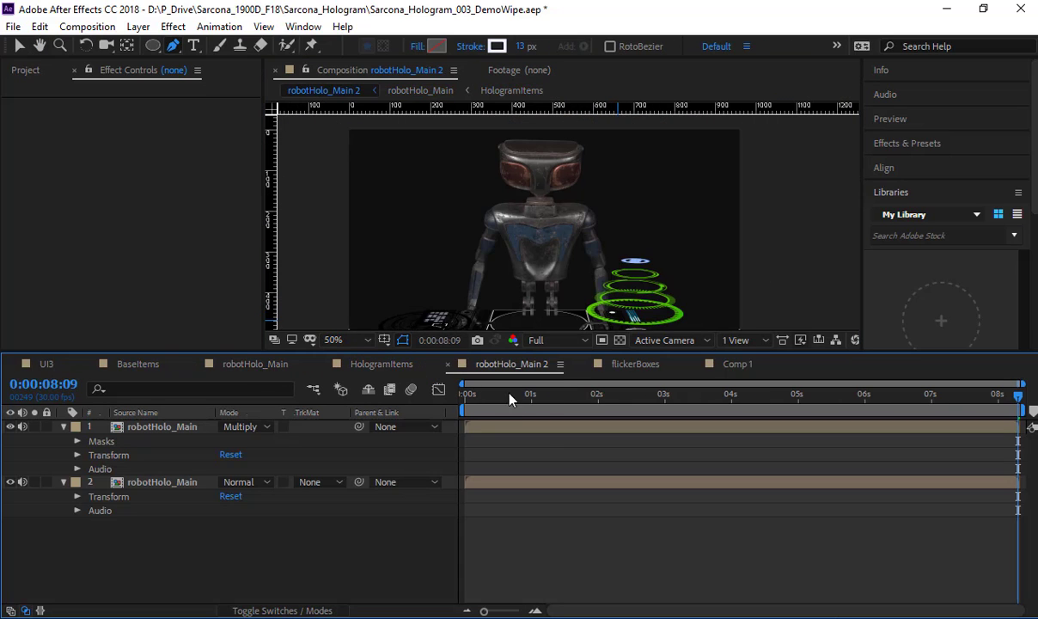
left_click_drag(510, 398, 763, 396)
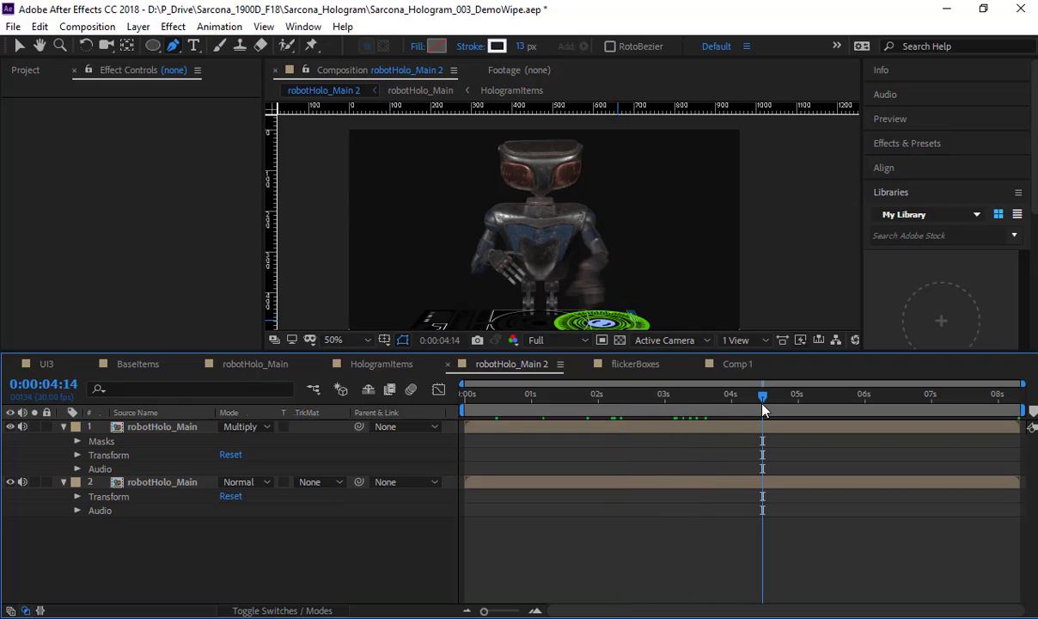
left_click(636, 363)
scroll(718, 290, "down", 2)
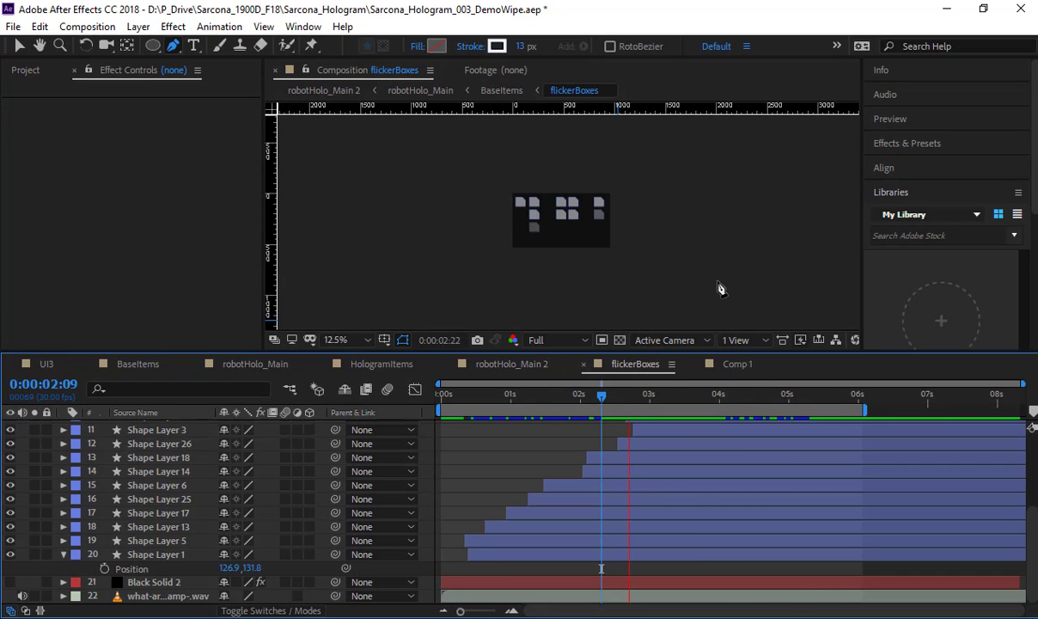